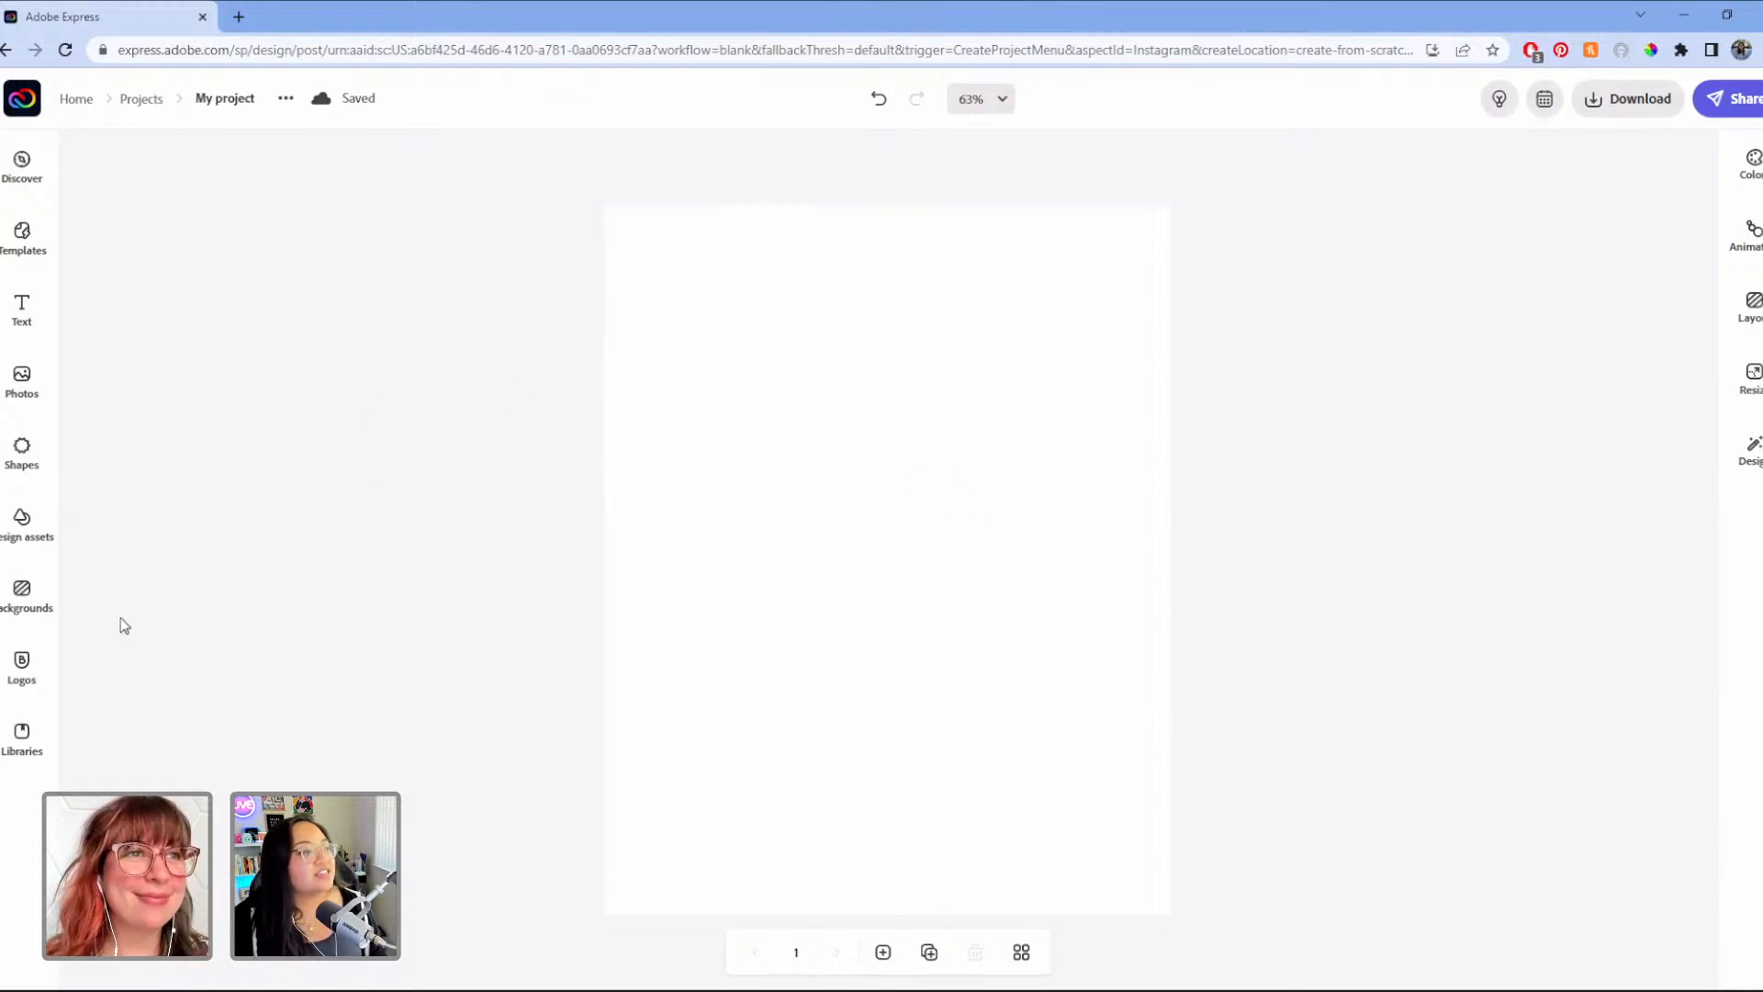
Step: Browse the background library to the Solid collection in the Chromatic category and look through its backgrounds
{"action": "left_click", "coordinate": [28, 595]}
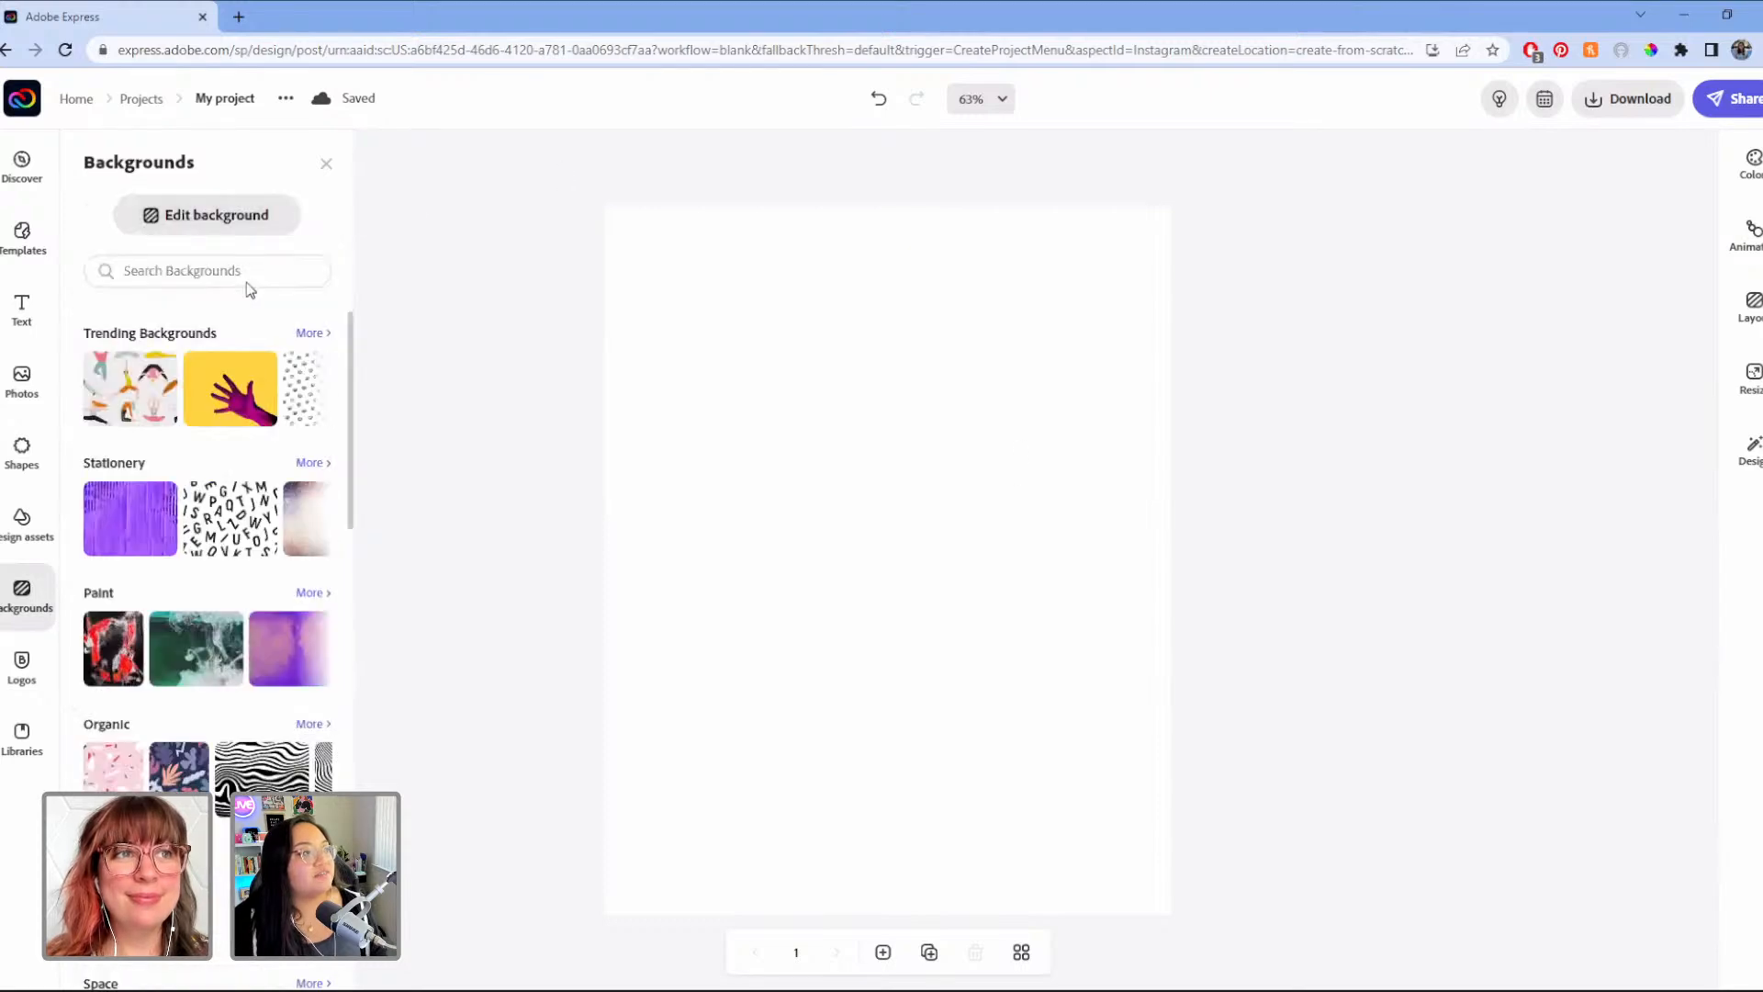
{"action": "left_click", "coordinate": [255, 261]}
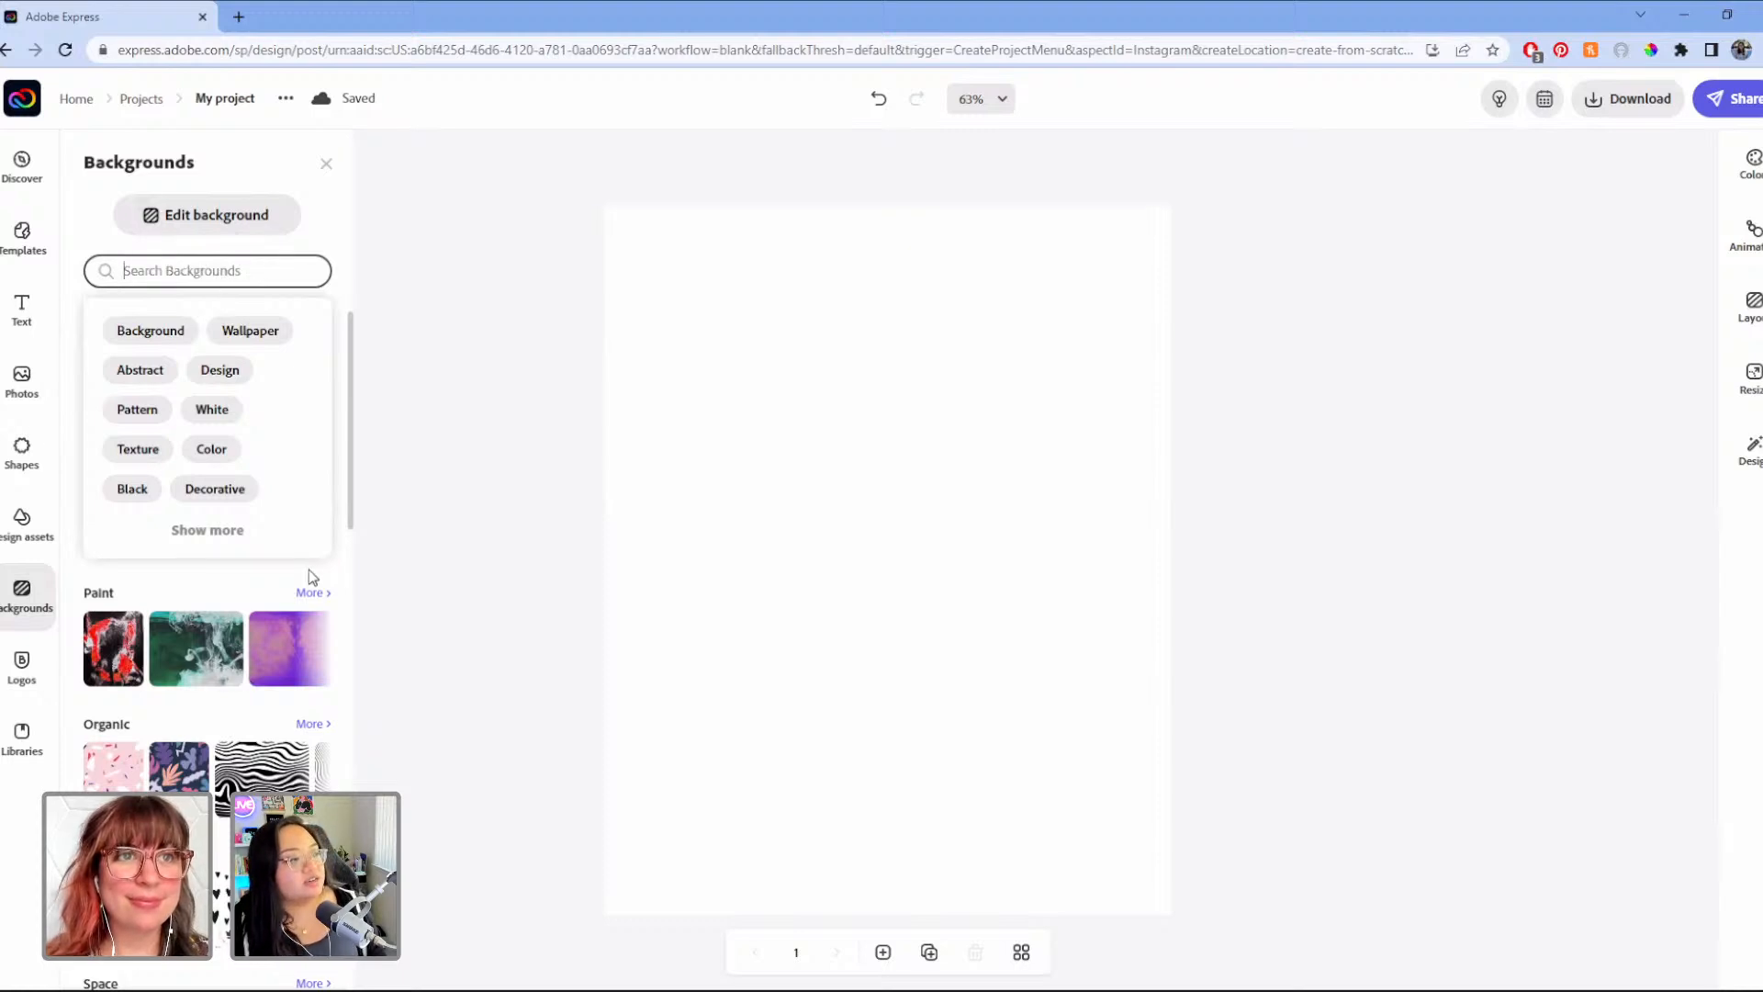
{"action": "left_click", "coordinate": [223, 594]}
{"action": "scroll", "coordinate": [276, 505], "scroll_direction": "down", "scroll_amount": 15}
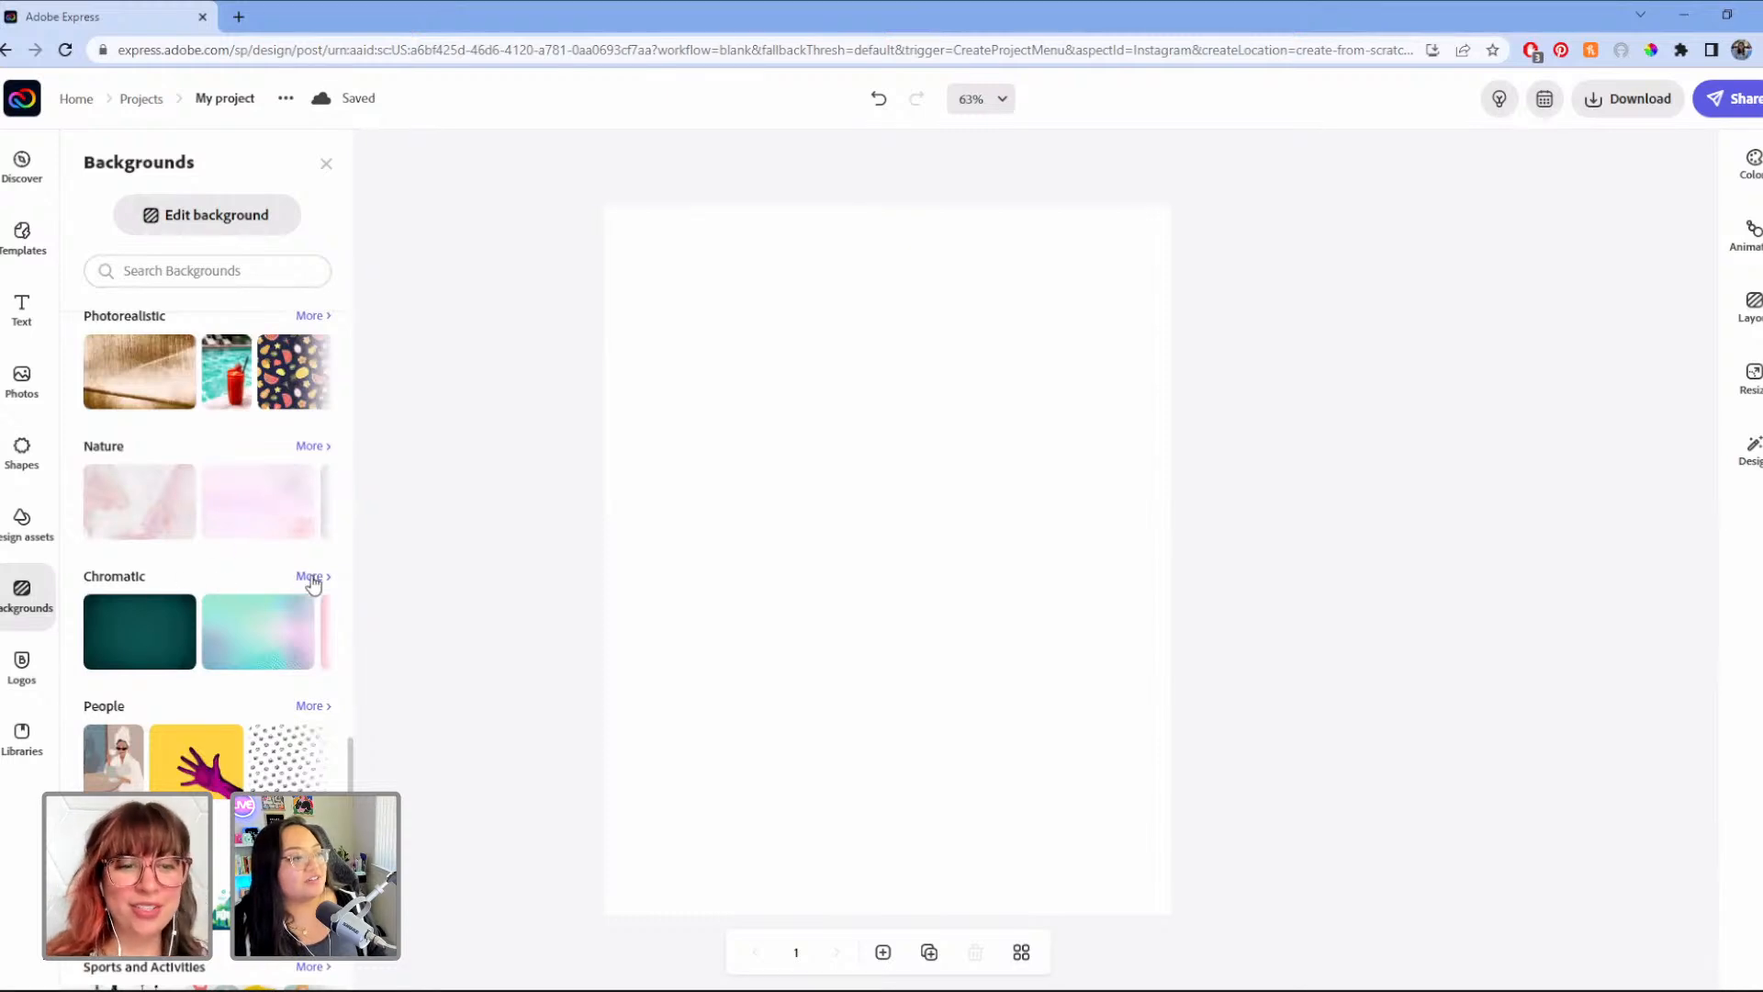
{"action": "left_click", "coordinate": [310, 577]}
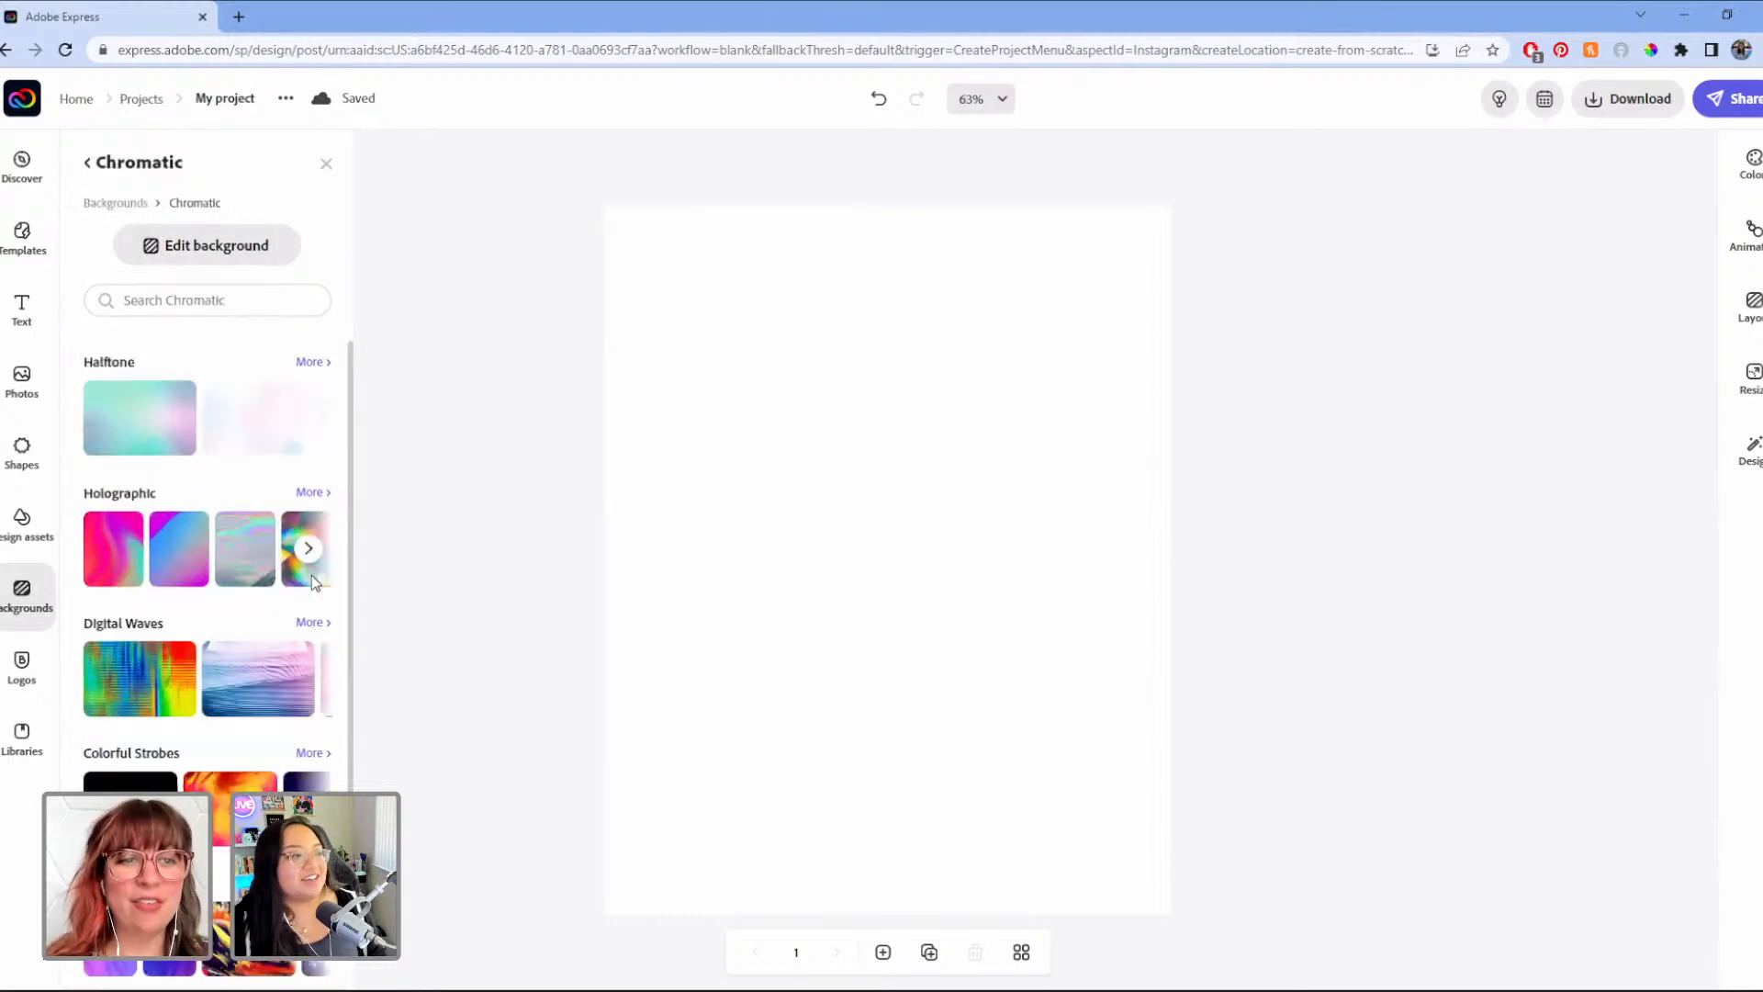
{"action": "scroll", "coordinate": [234, 464], "scroll_direction": "down", "scroll_amount": 3}
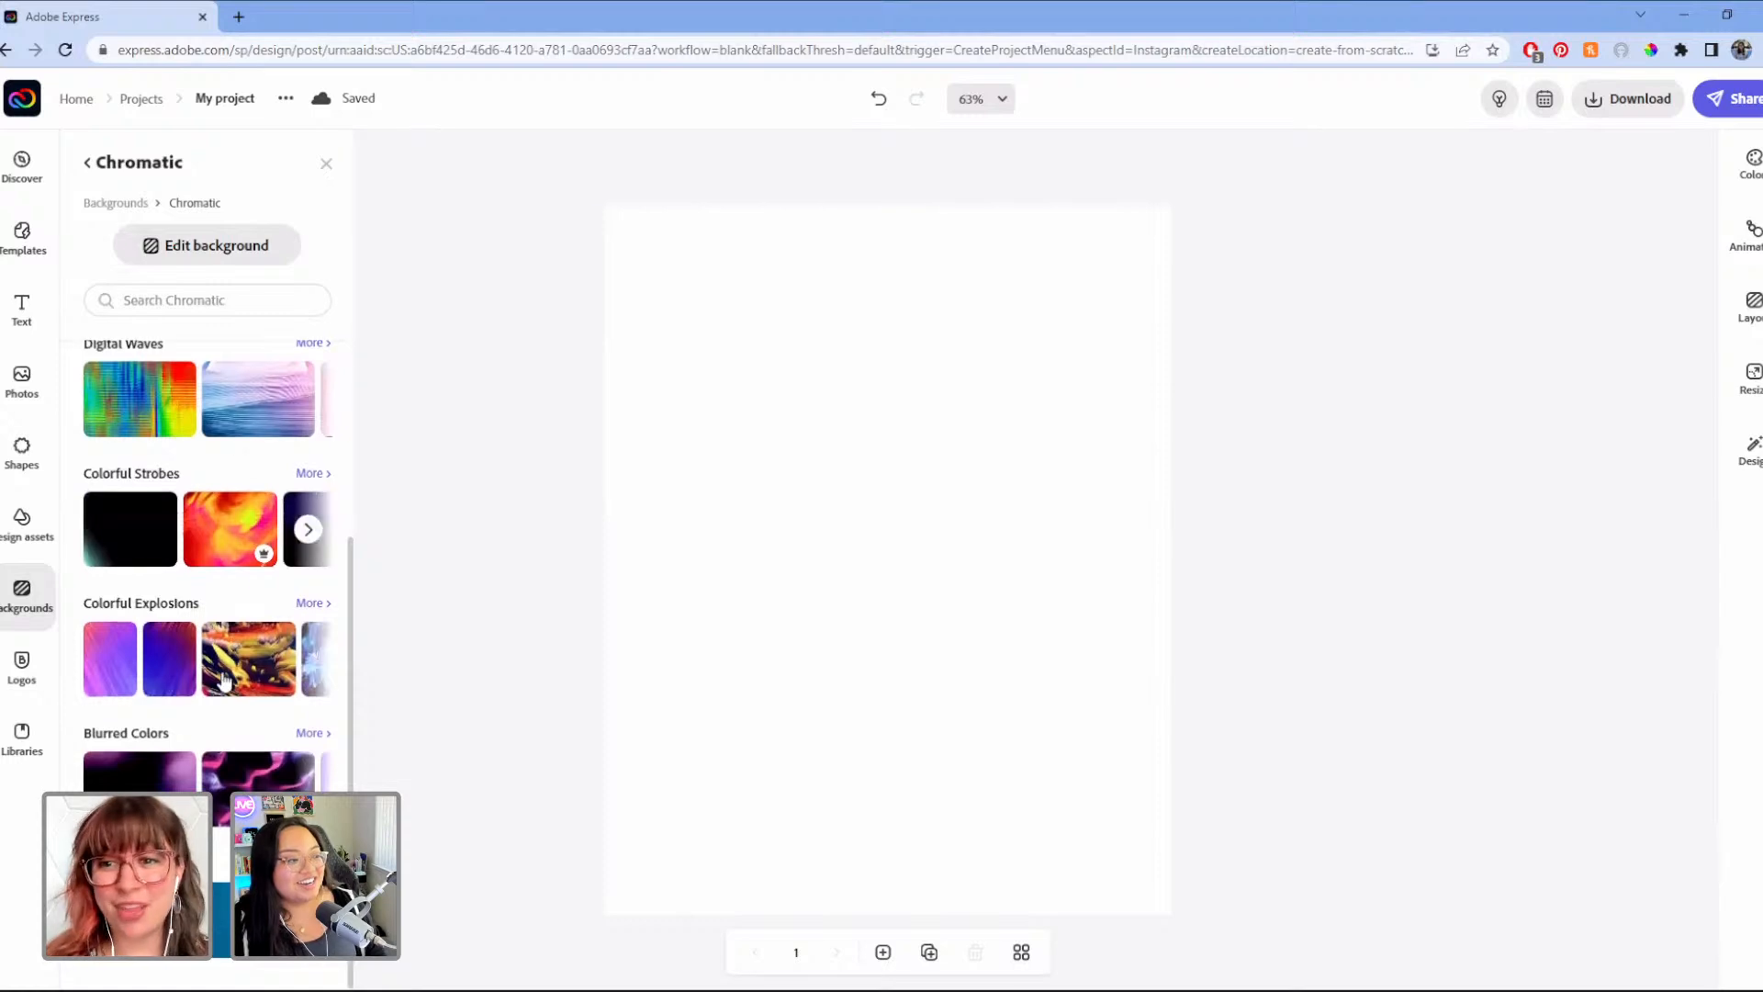
{"action": "left_click", "coordinate": [311, 863]}
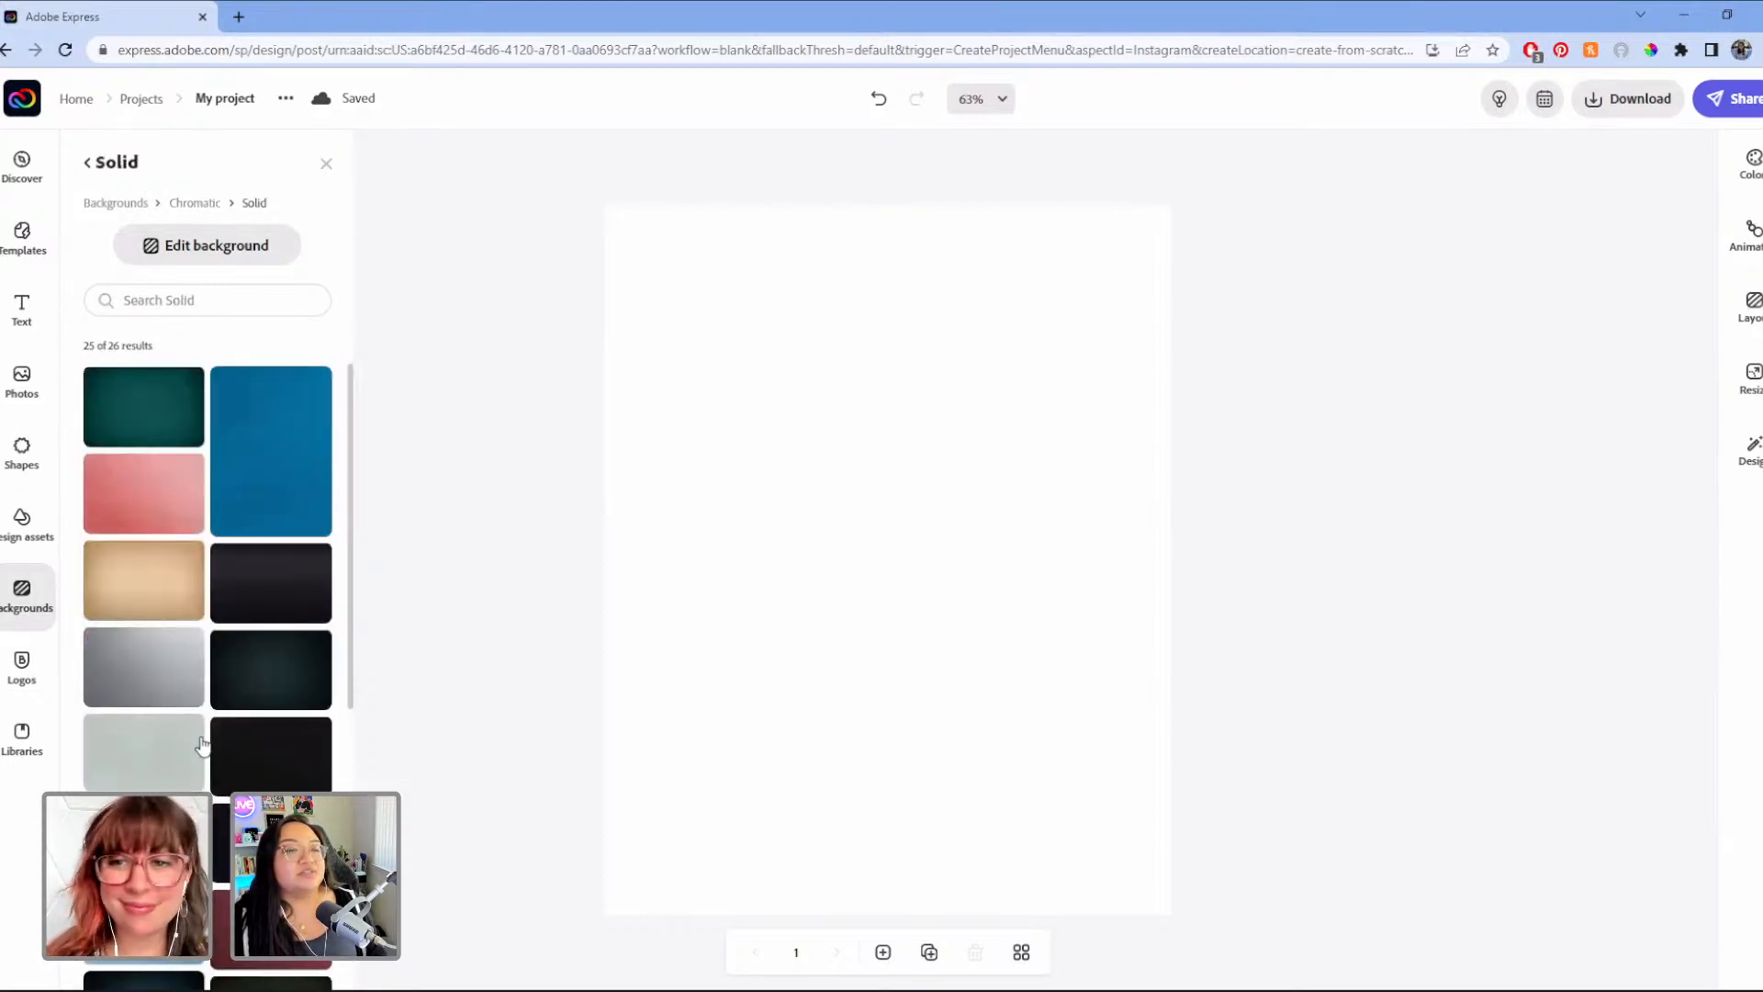
{"action": "scroll", "coordinate": [211, 727], "scroll_direction": "down", "scroll_amount": 3}
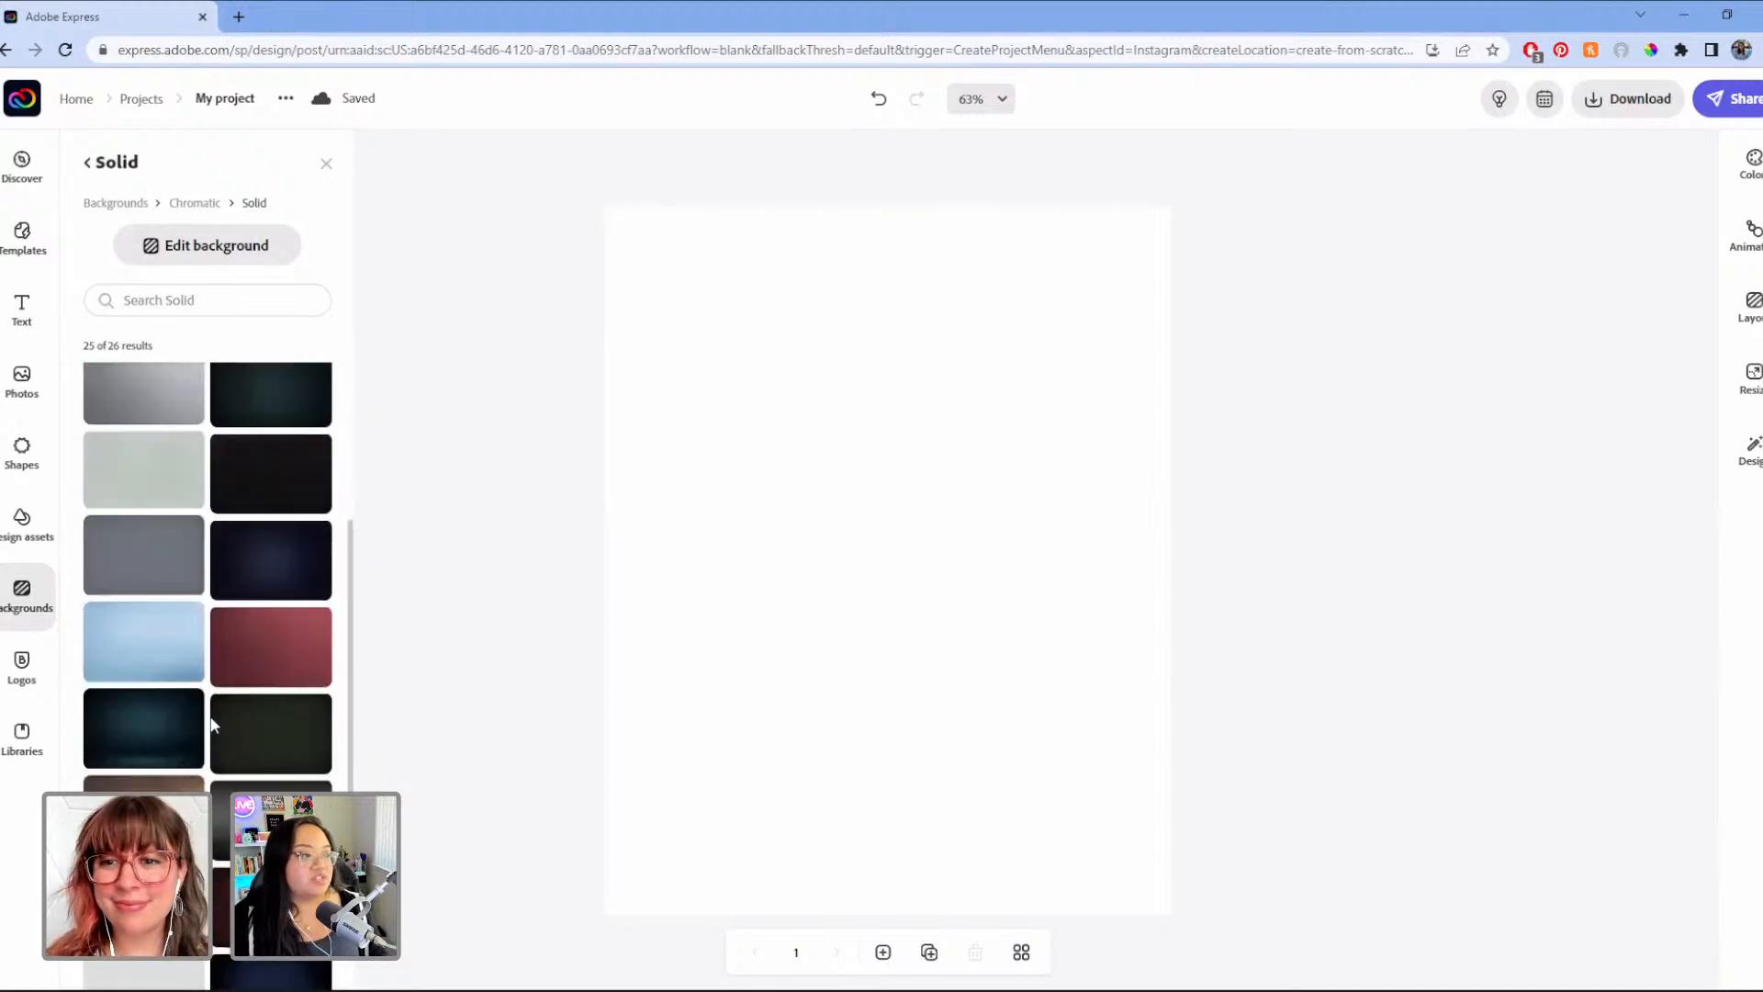
Step: Pin the light blue gradient from the Solid collection to the page background and deselect it
{"action": "left_click", "coordinate": [136, 648]}
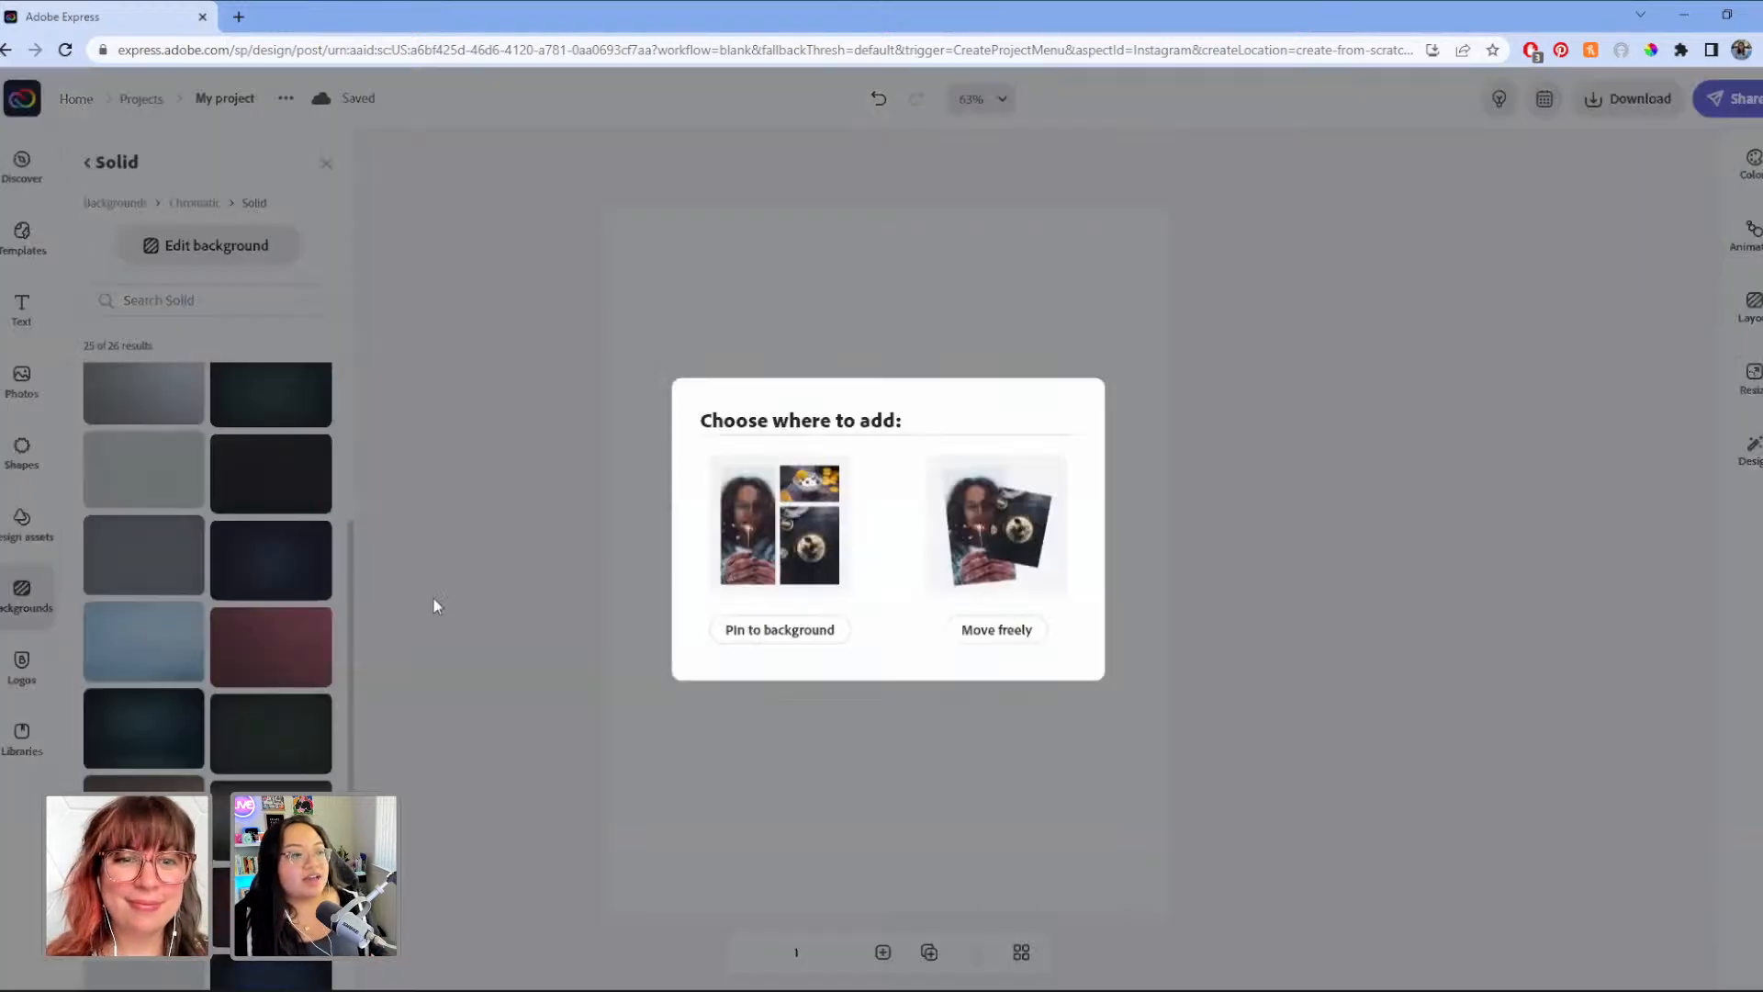
{"action": "left_click", "coordinate": [780, 630]}
{"action": "left_click", "coordinate": [869, 634]}
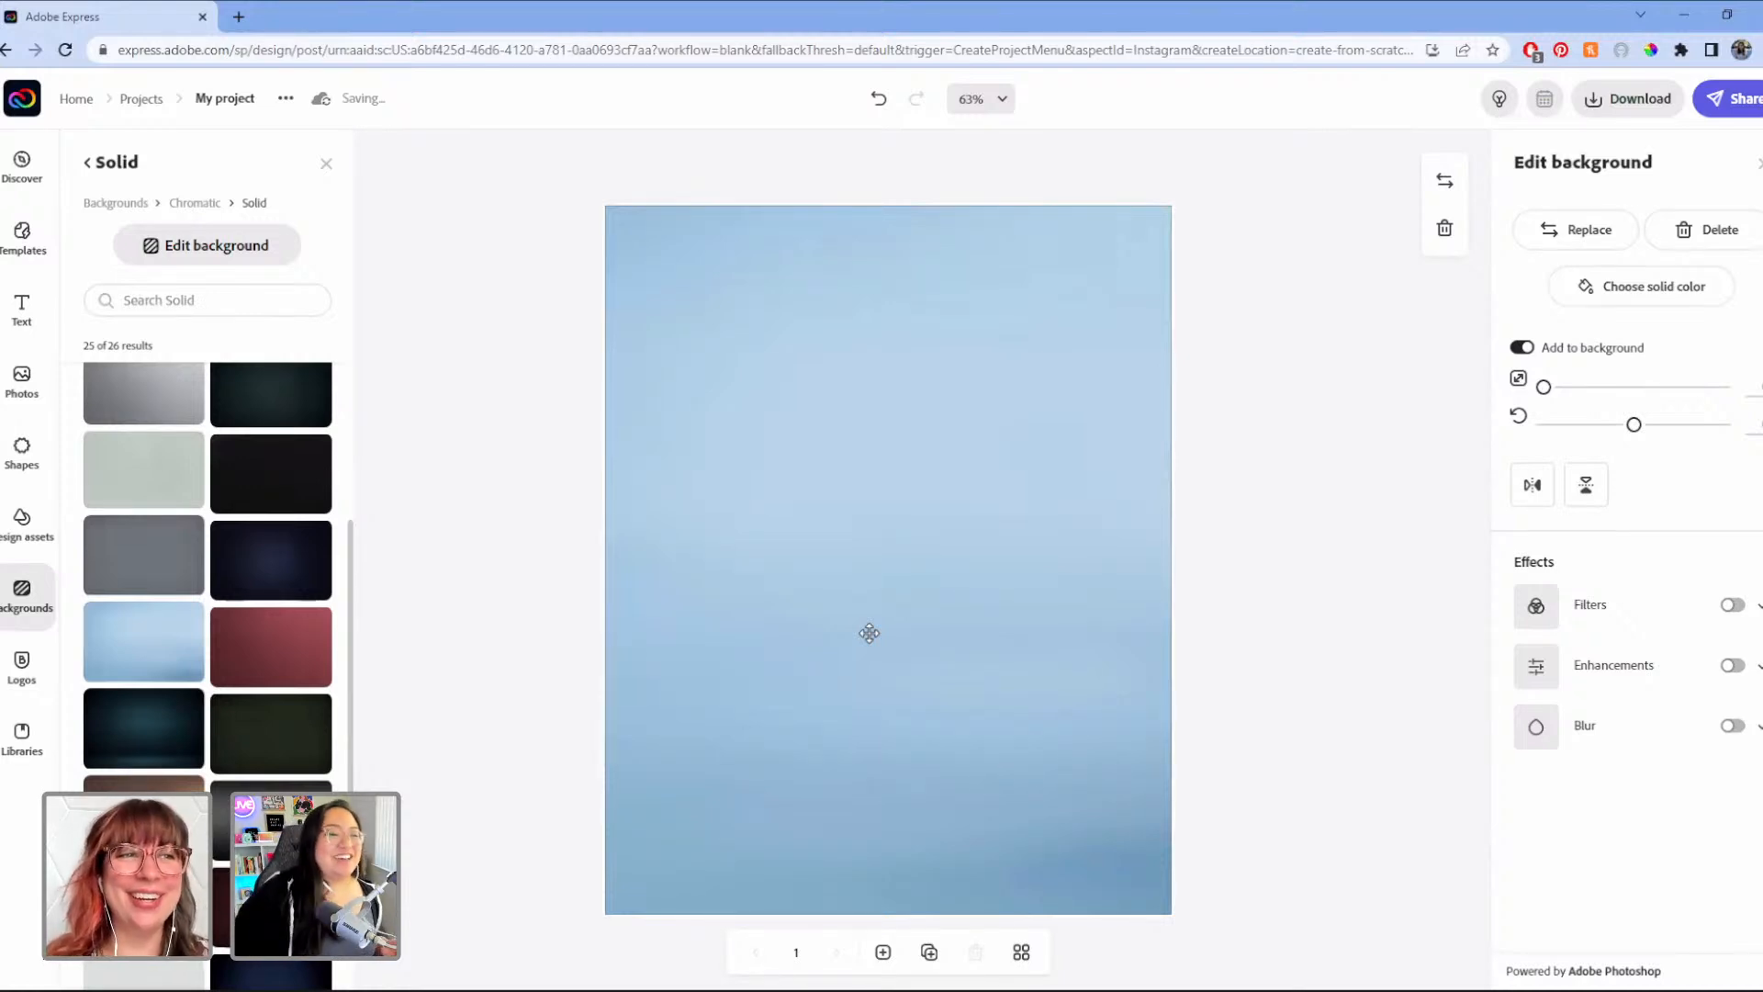
{"action": "left_click", "coordinate": [1223, 430]}
{"action": "left_click", "coordinate": [1129, 464]}
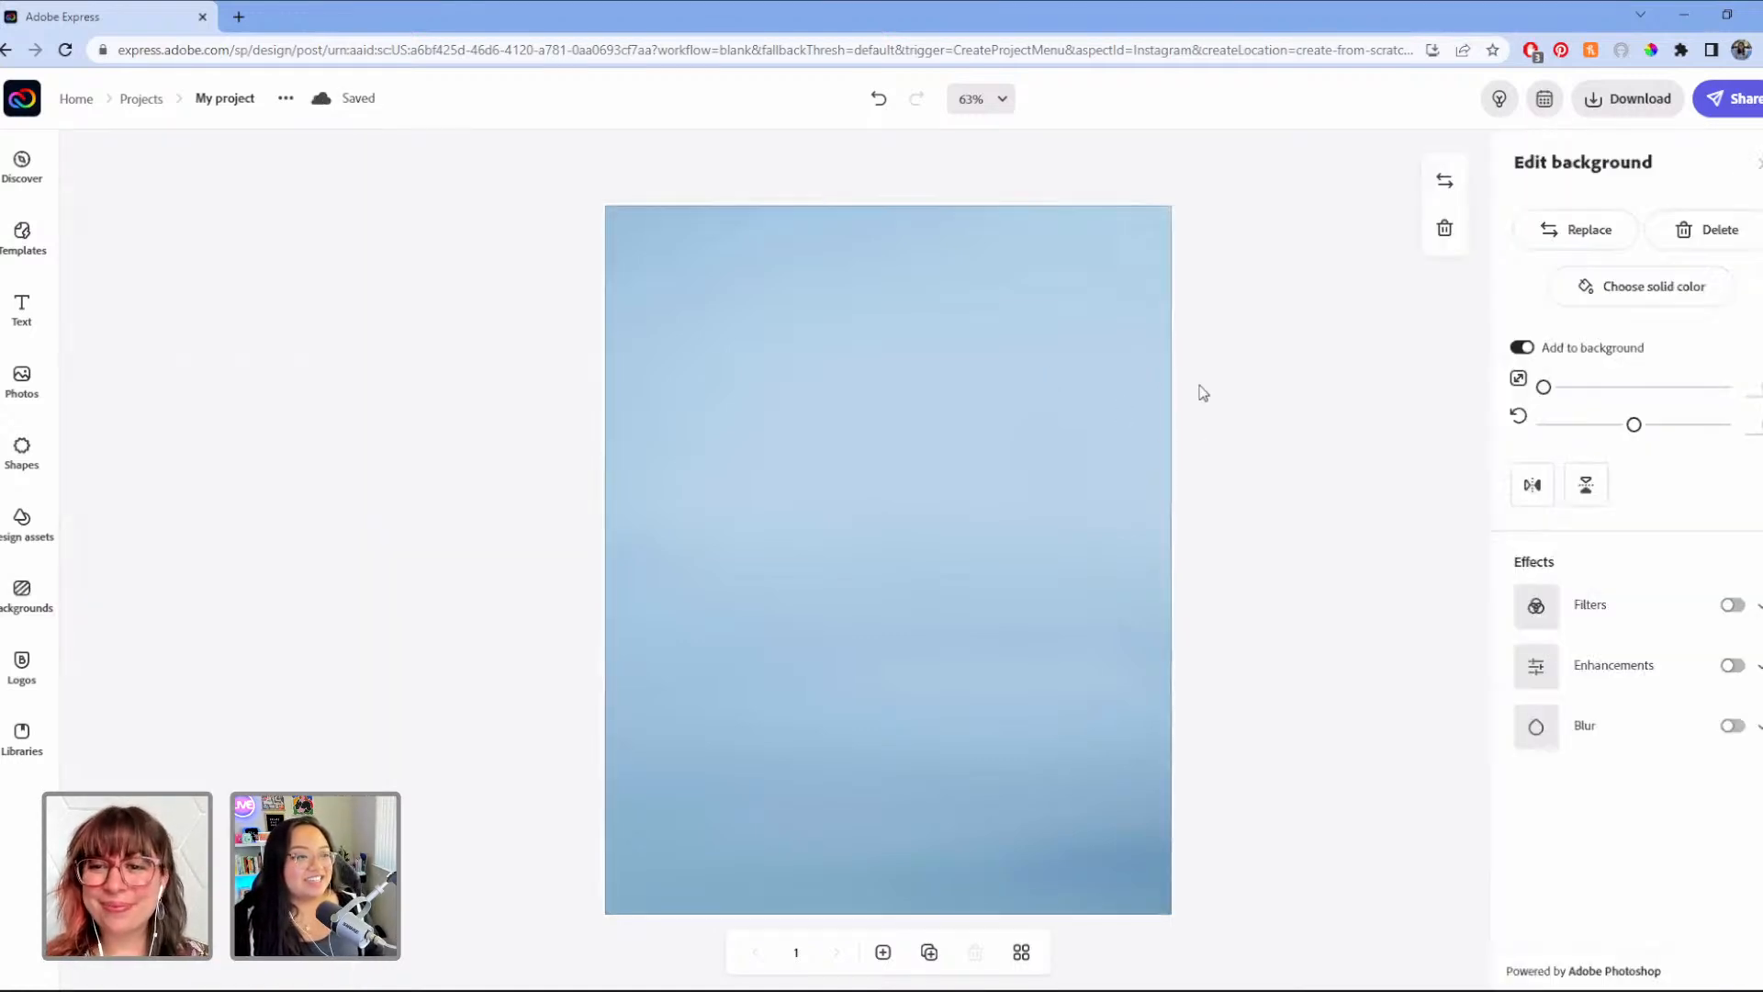
{"action": "left_click", "coordinate": [1200, 391]}
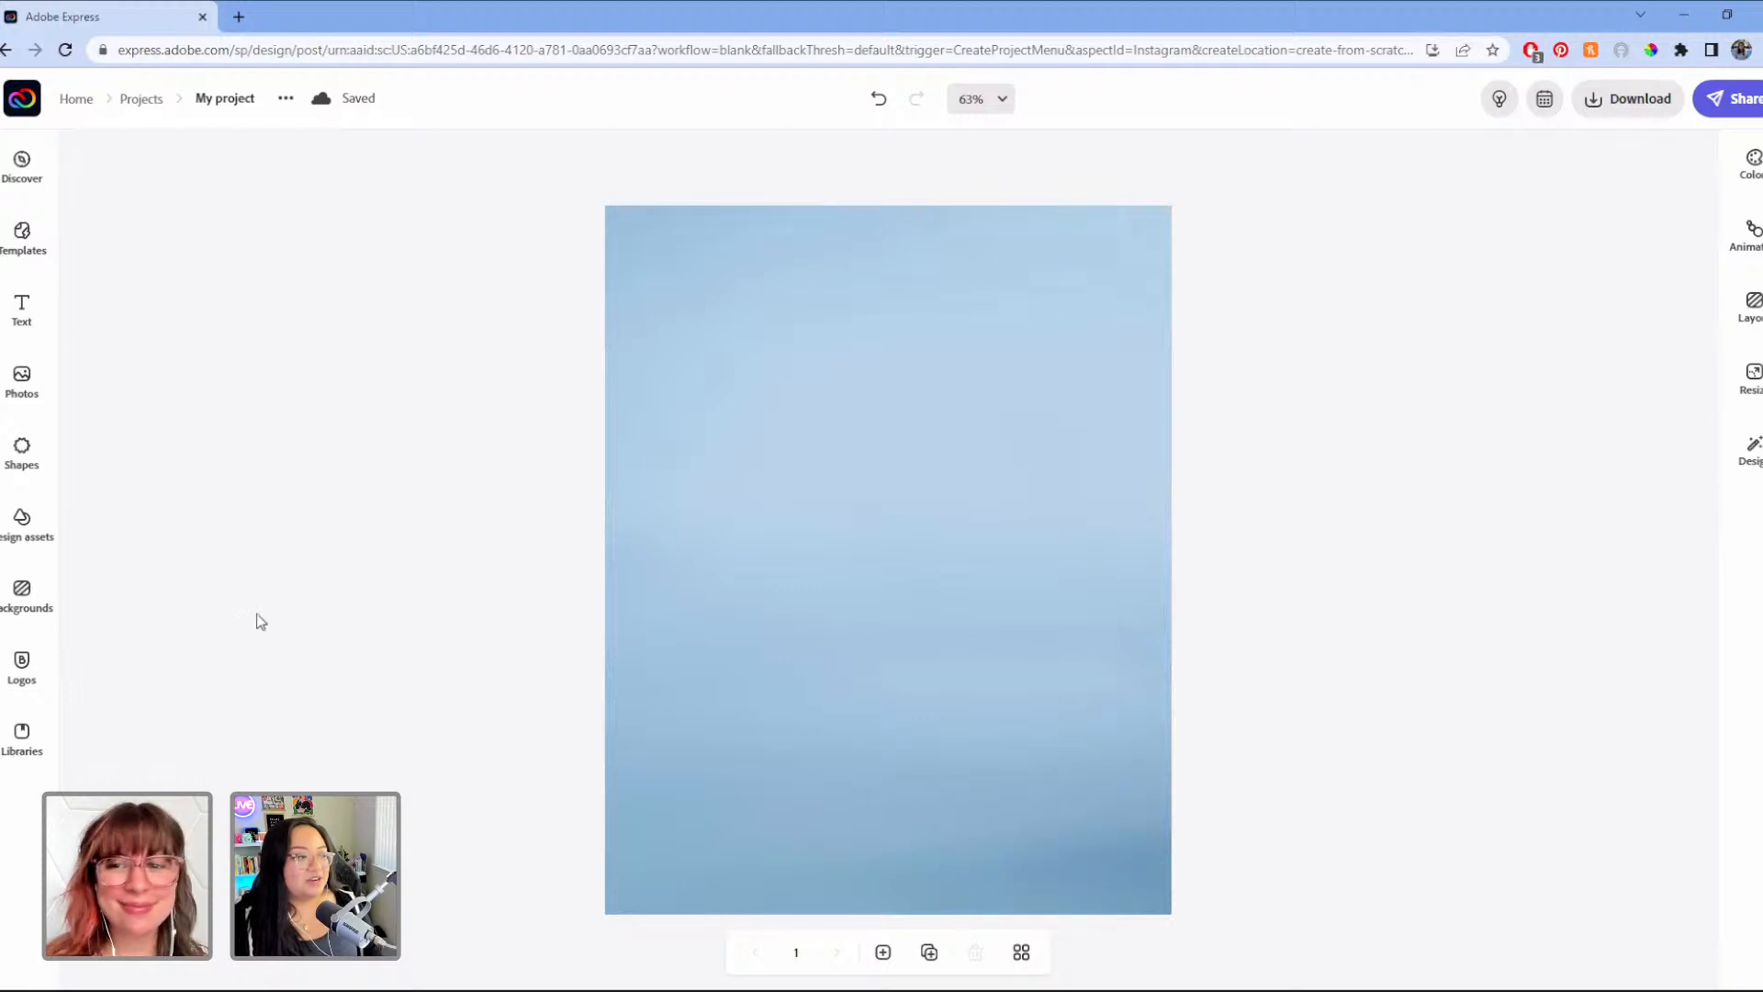
{"action": "left_click", "coordinate": [25, 611]}
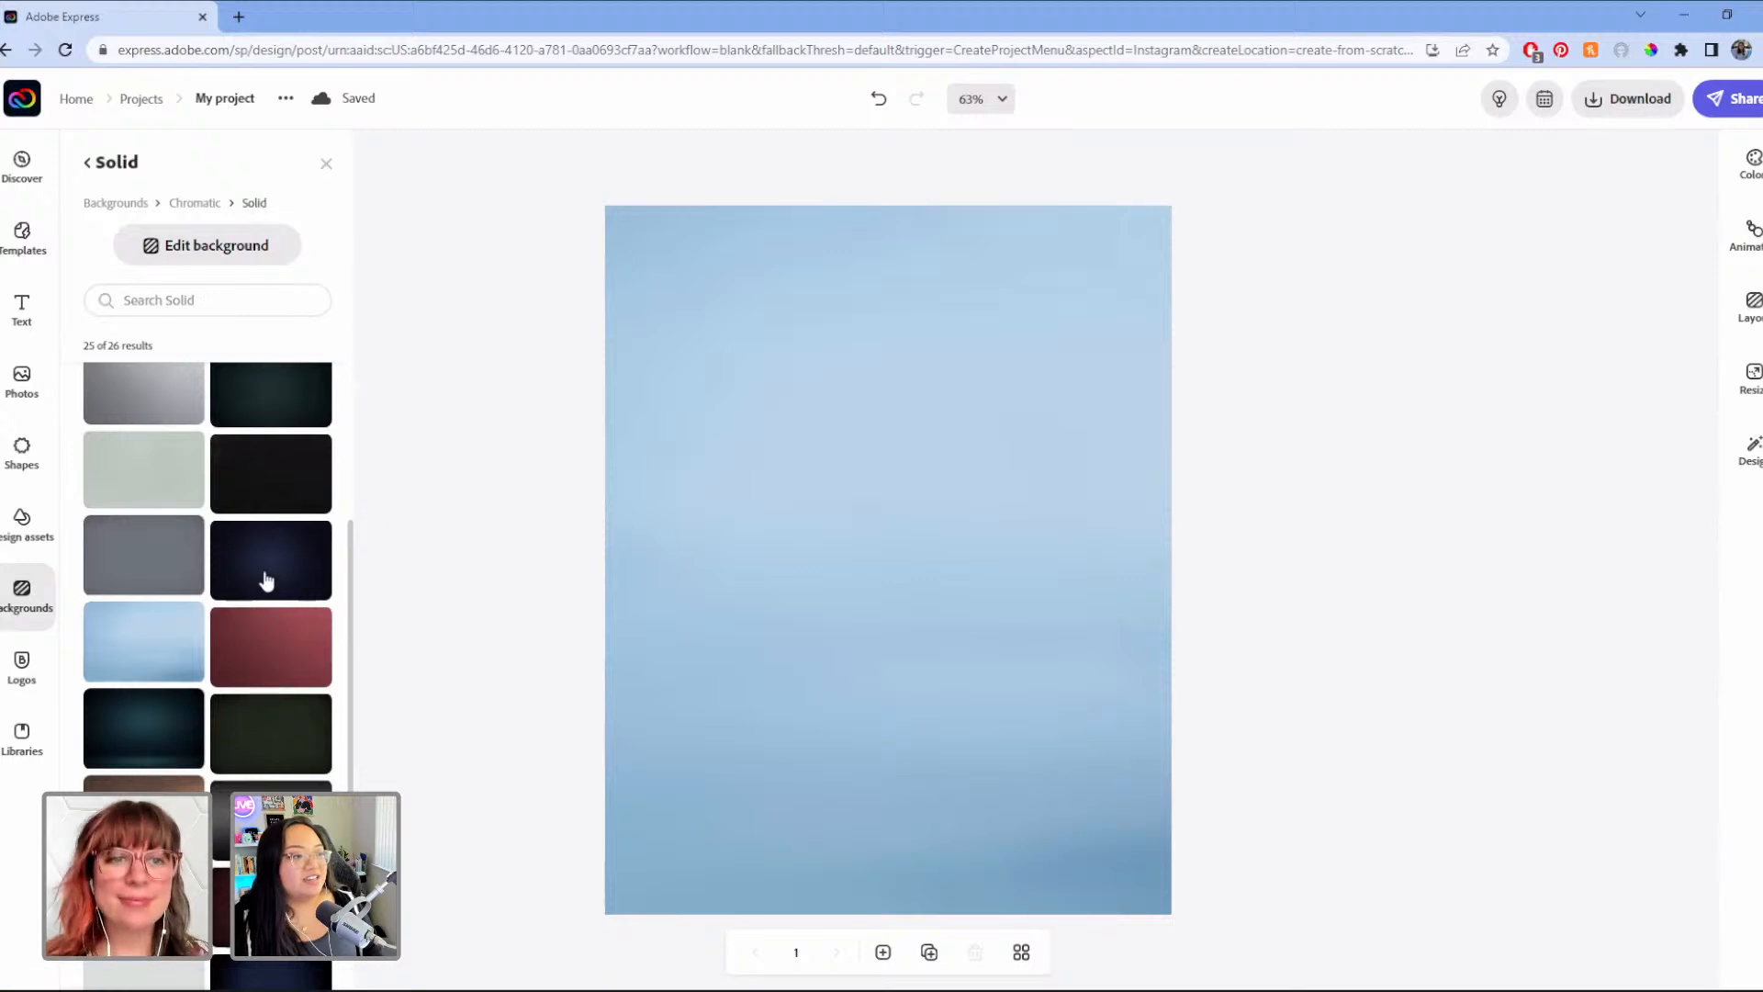
{"action": "scroll", "coordinate": [264, 583], "scroll_direction": "down", "scroll_amount": 3}
{"action": "scroll", "coordinate": [261, 614], "scroll_direction": "down", "scroll_amount": 1}
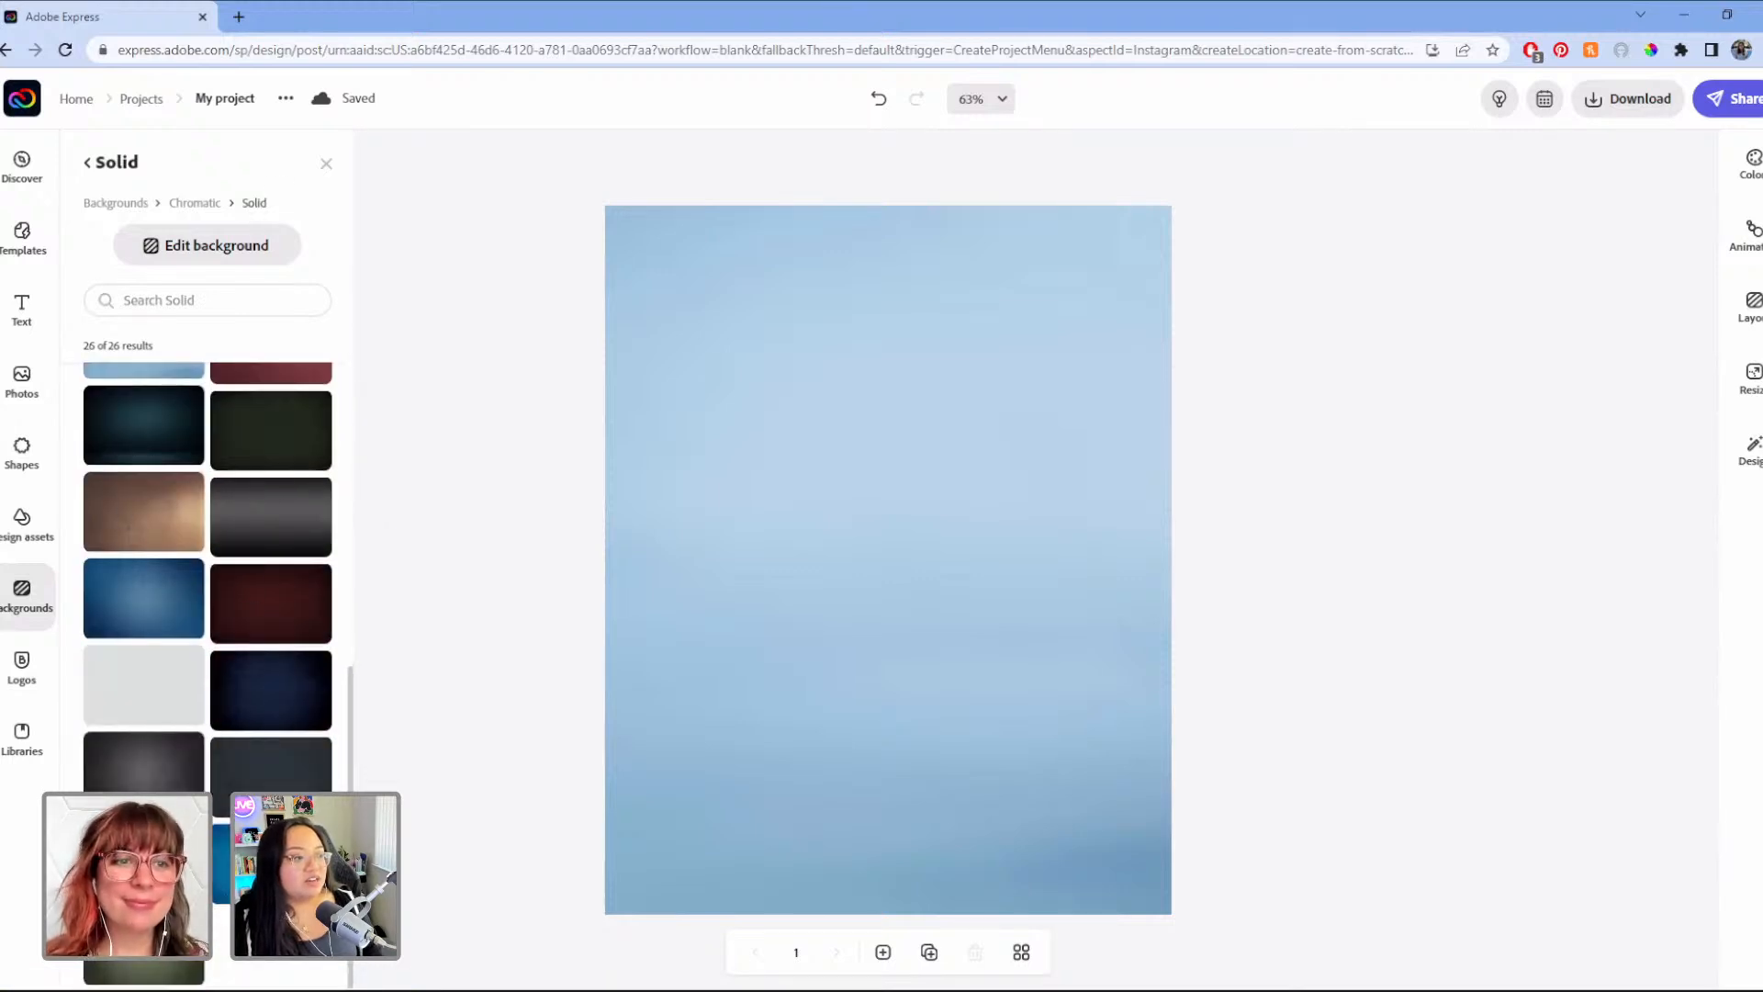
{"action": "scroll", "coordinate": [190, 281], "scroll_direction": "up", "scroll_amount": 3}
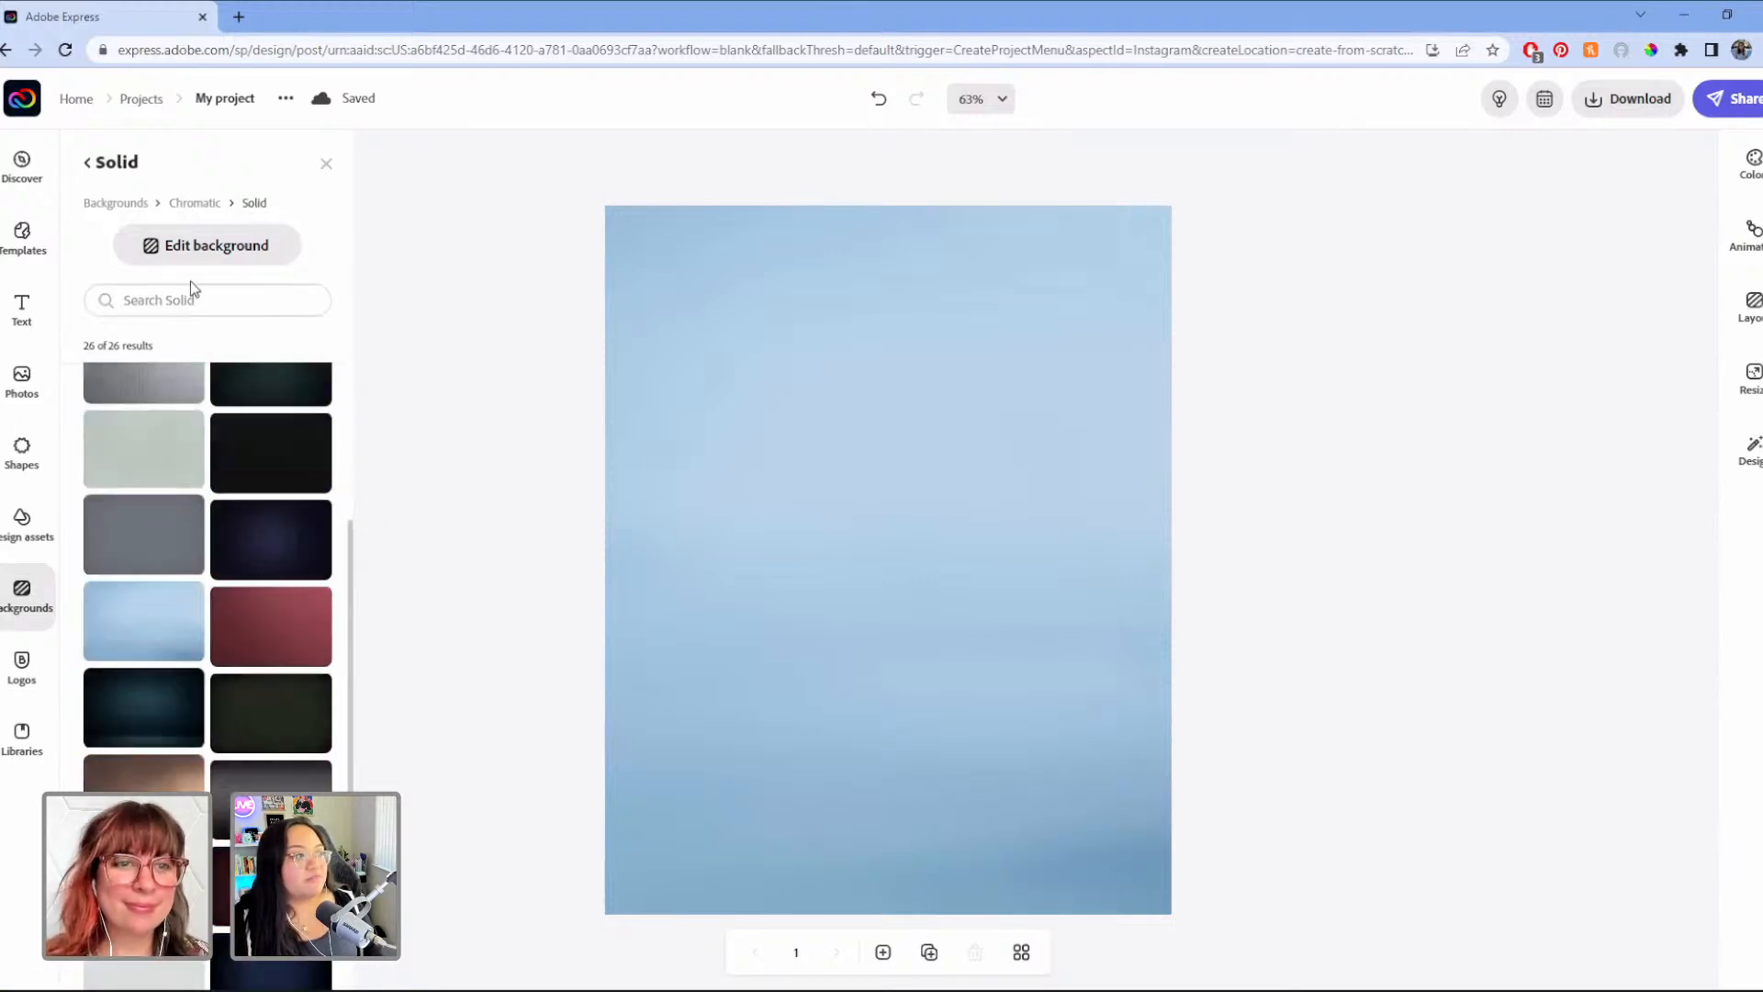
{"action": "left_click", "coordinate": [115, 203]}
{"action": "left_click", "coordinate": [547, 323]}
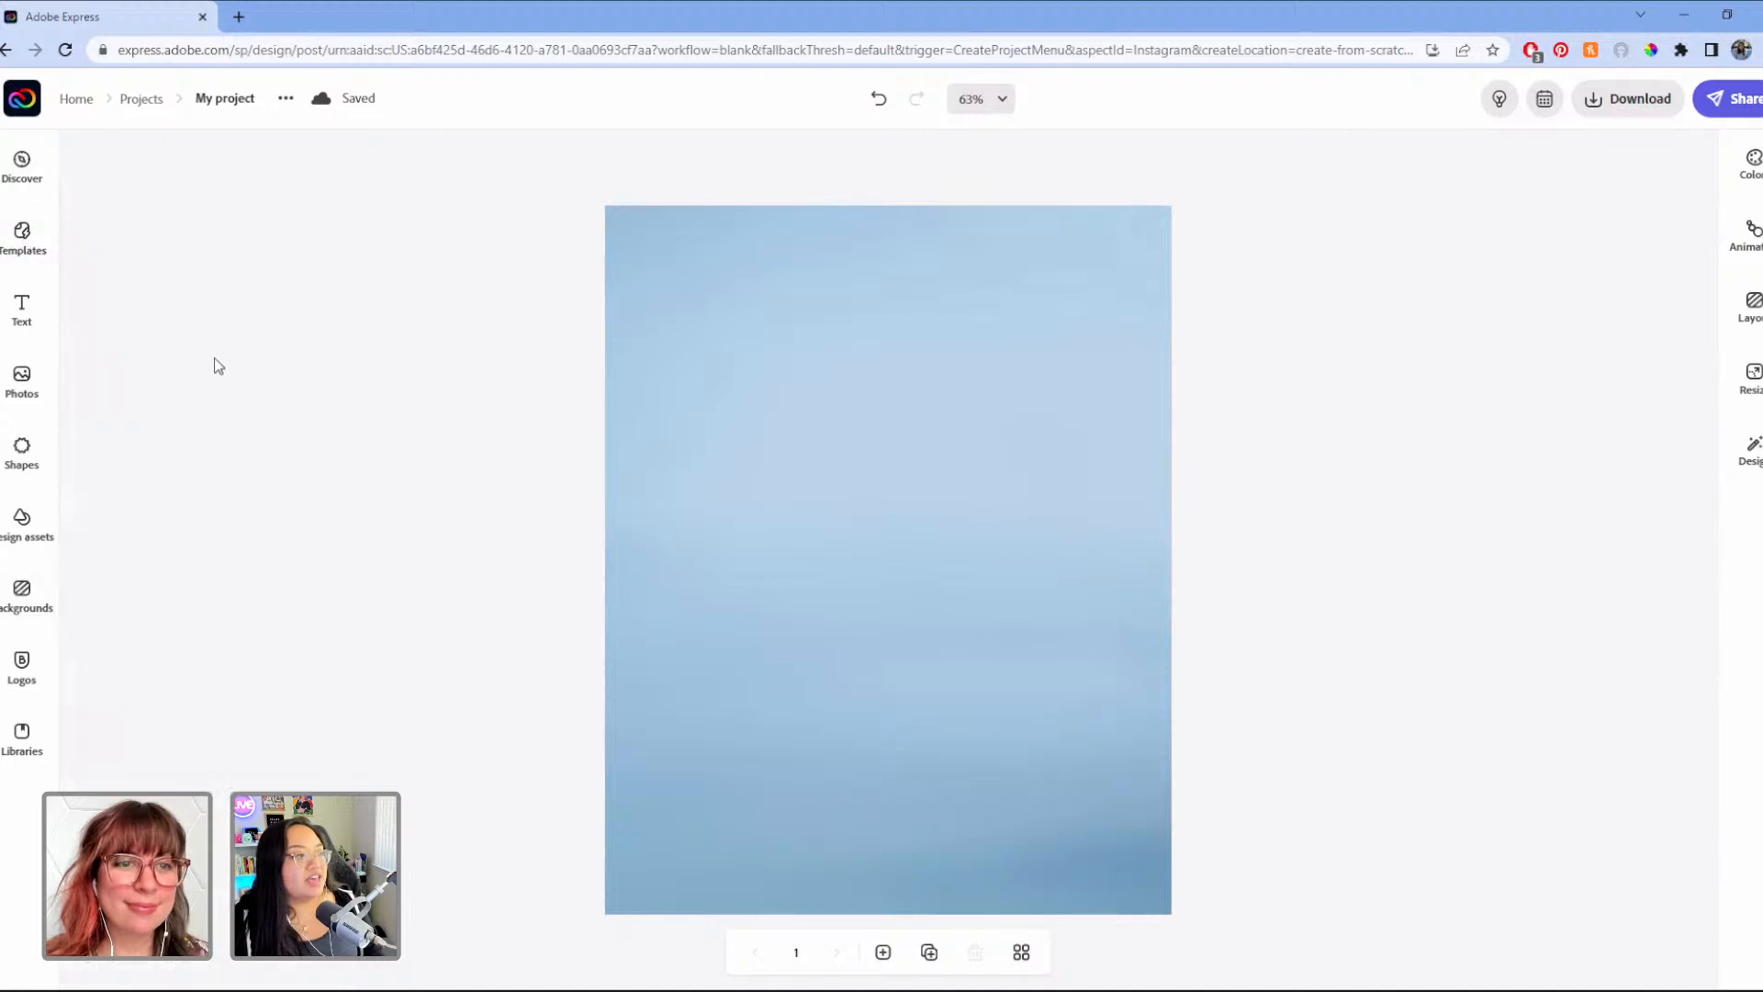
{"action": "left_click", "coordinate": [24, 260]}
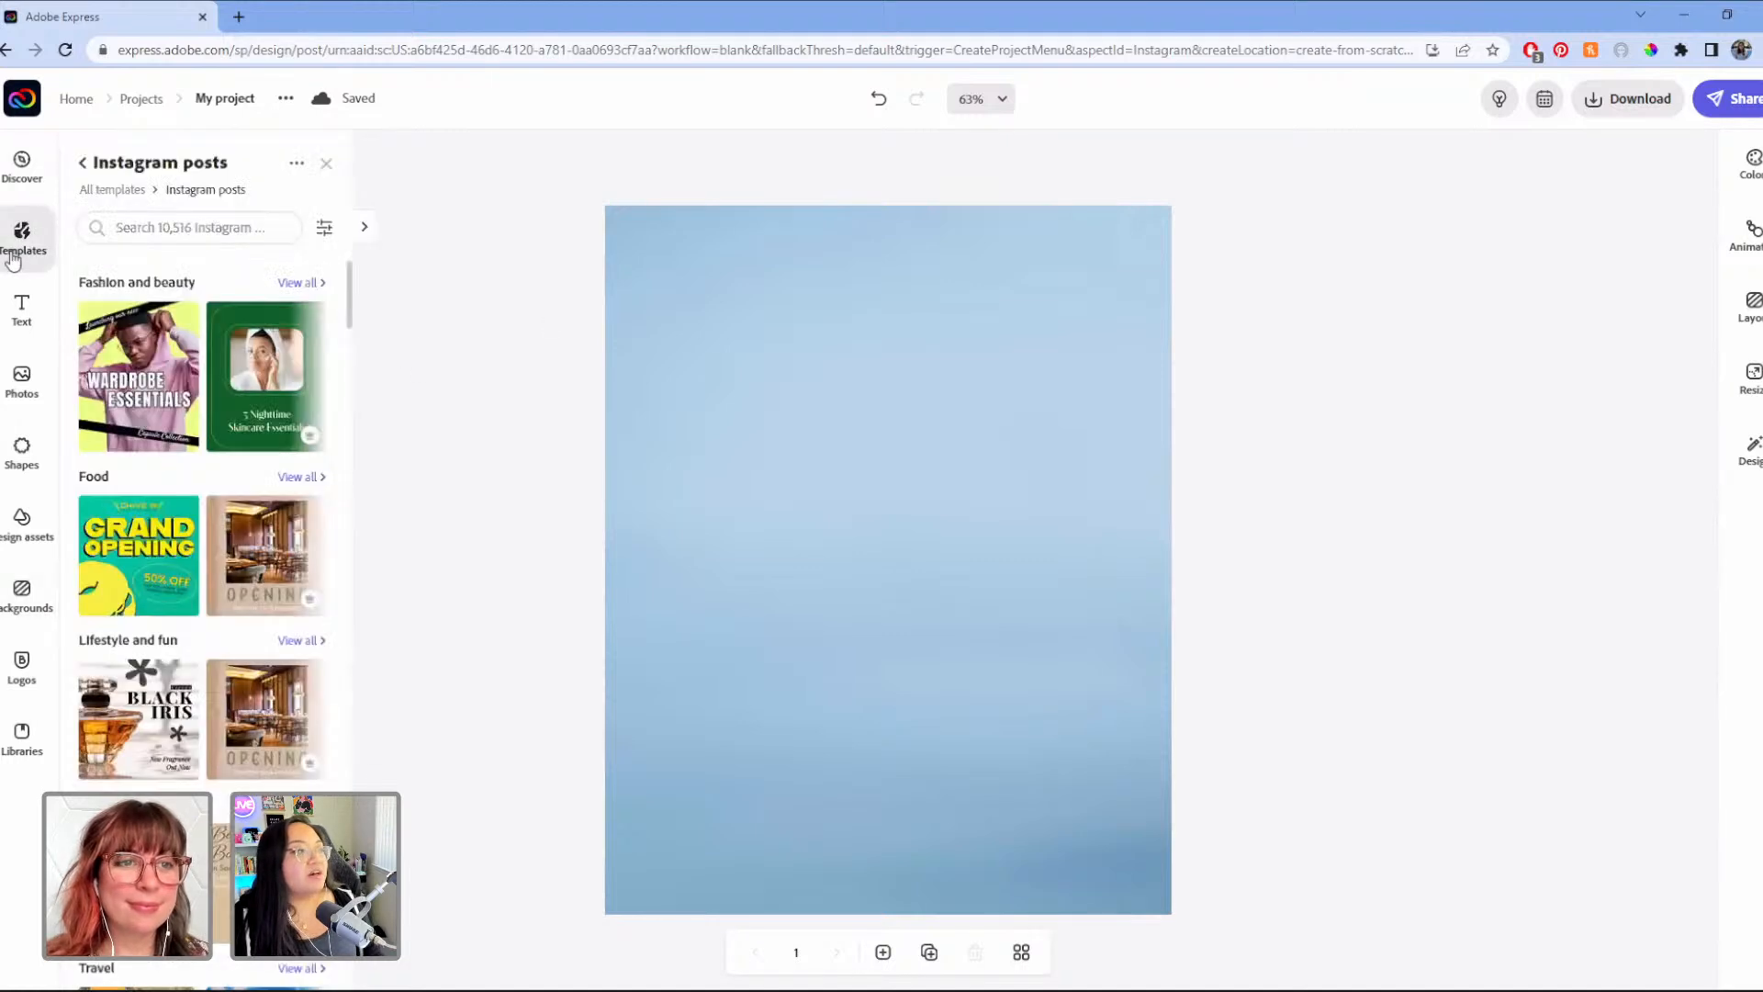
Step: Add the photo of the two women against a brick wall from the NYC album in Lightroom
{"action": "left_click", "coordinate": [14, 395]}
{"action": "left_click", "coordinate": [292, 219]}
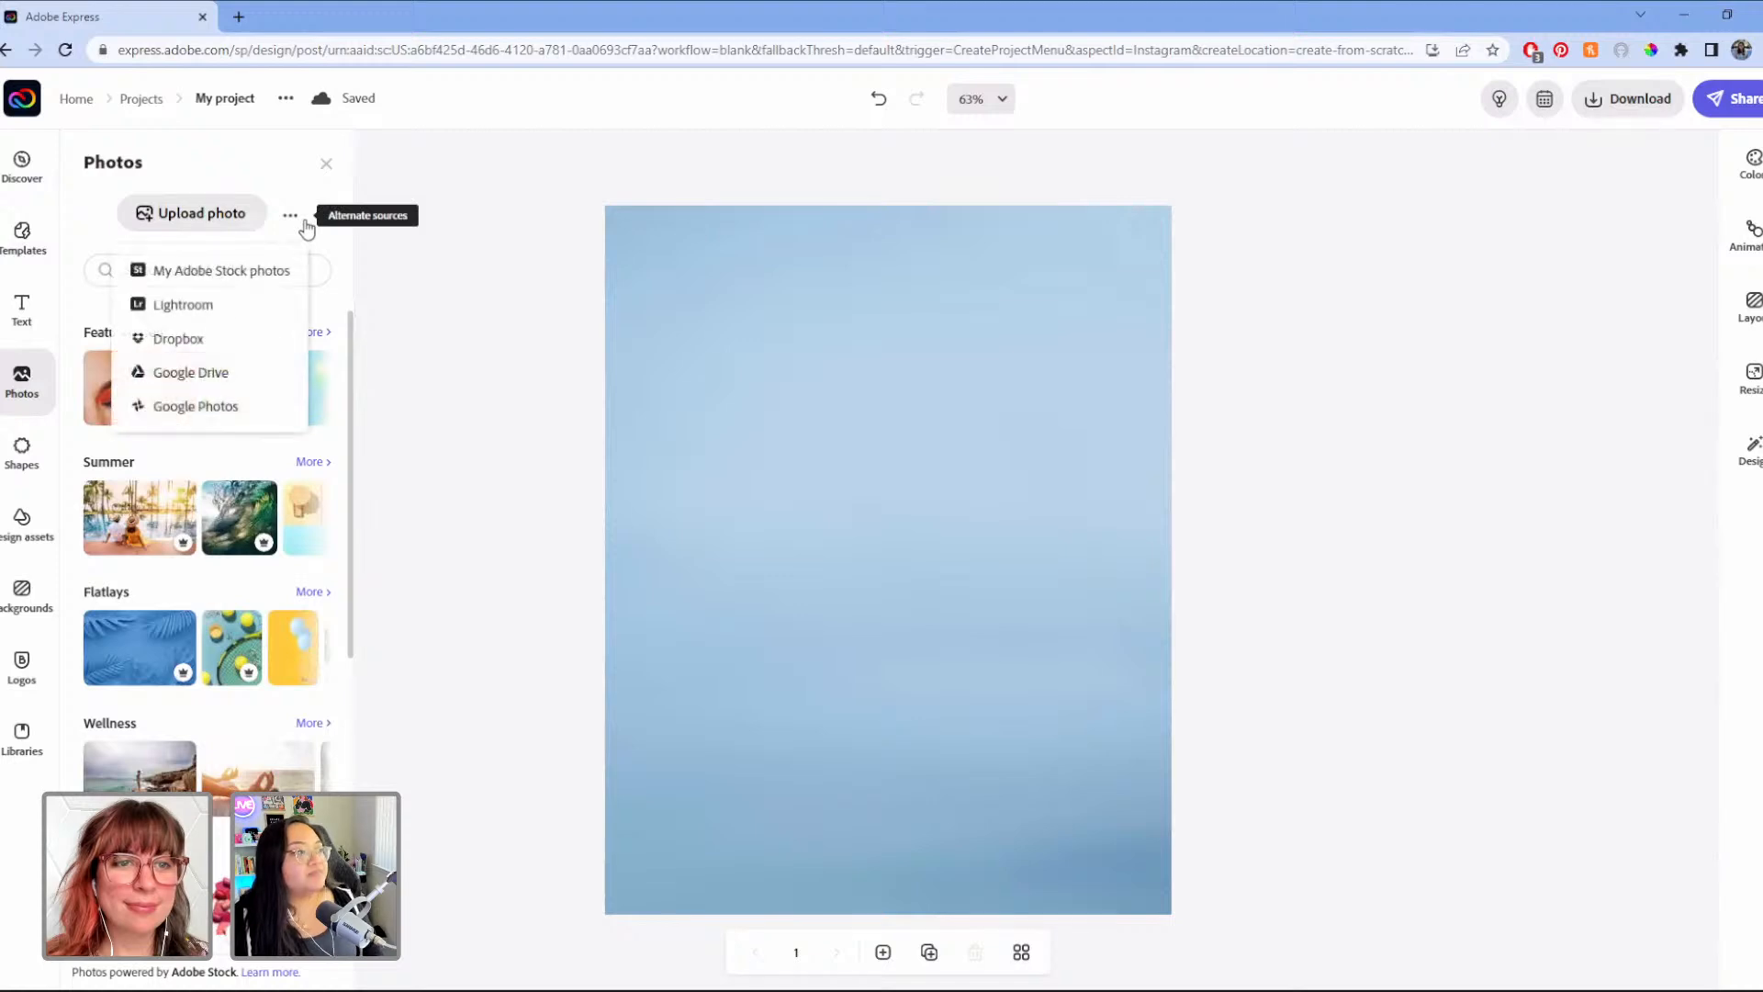
{"action": "left_click", "coordinate": [205, 306]}
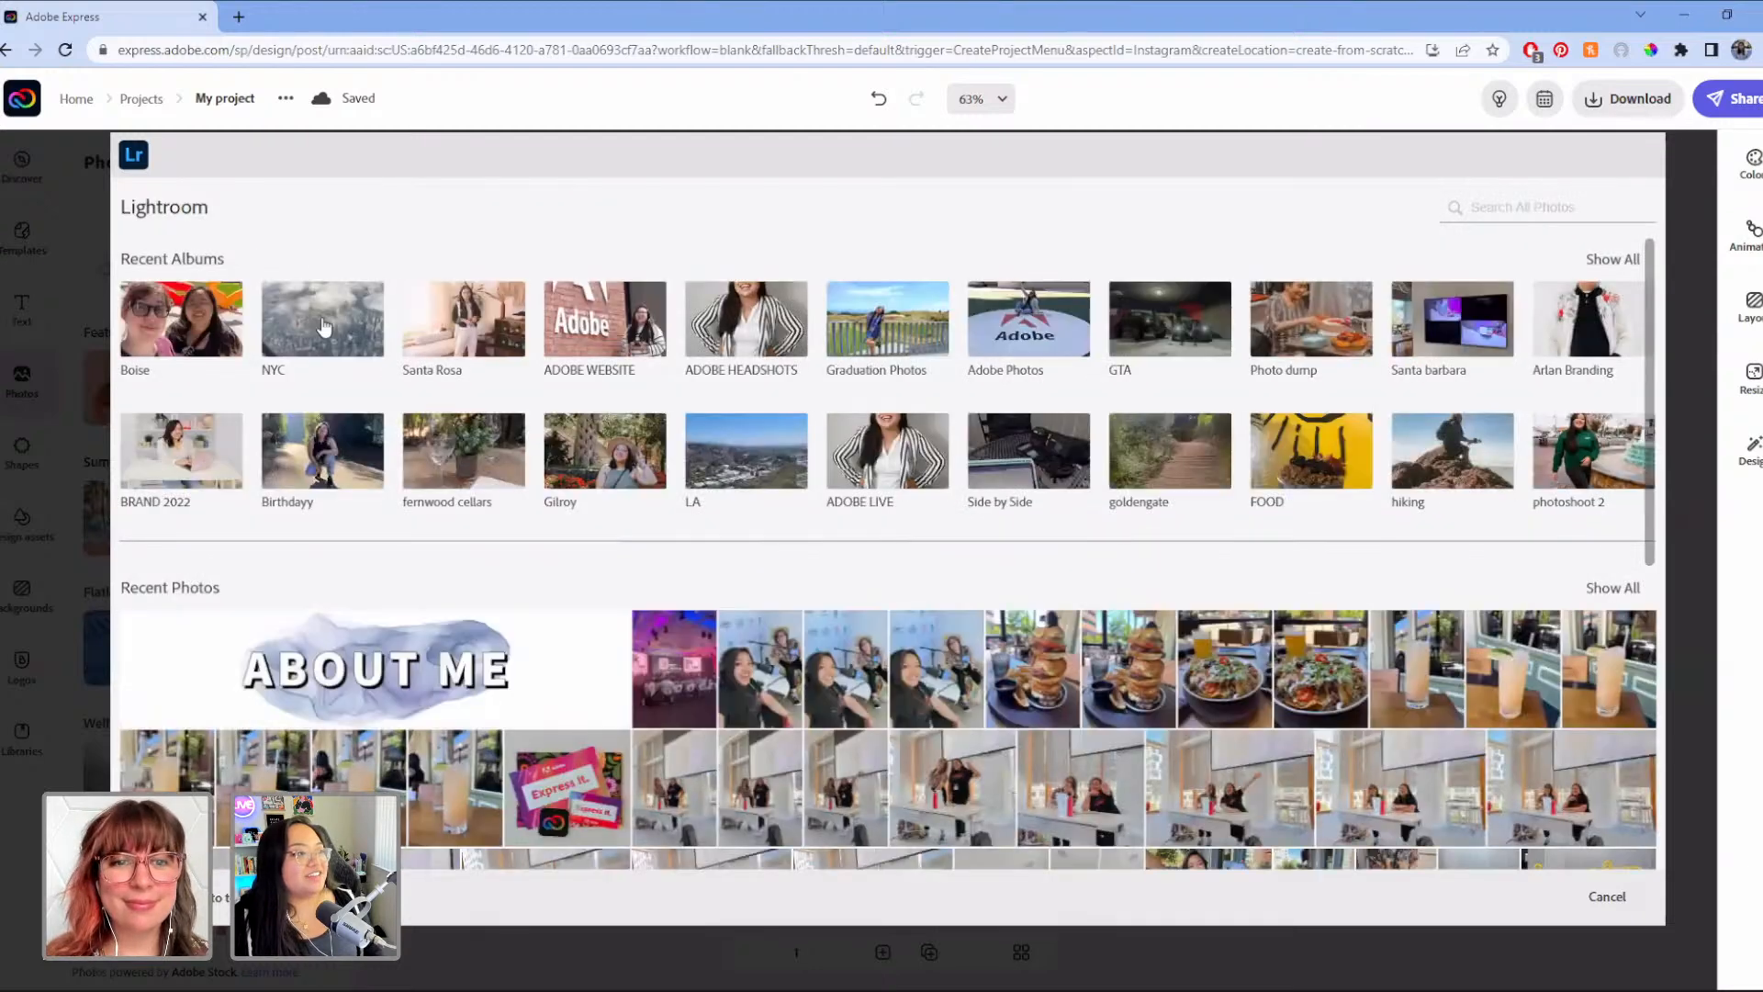
{"action": "left_click", "coordinate": [323, 323]}
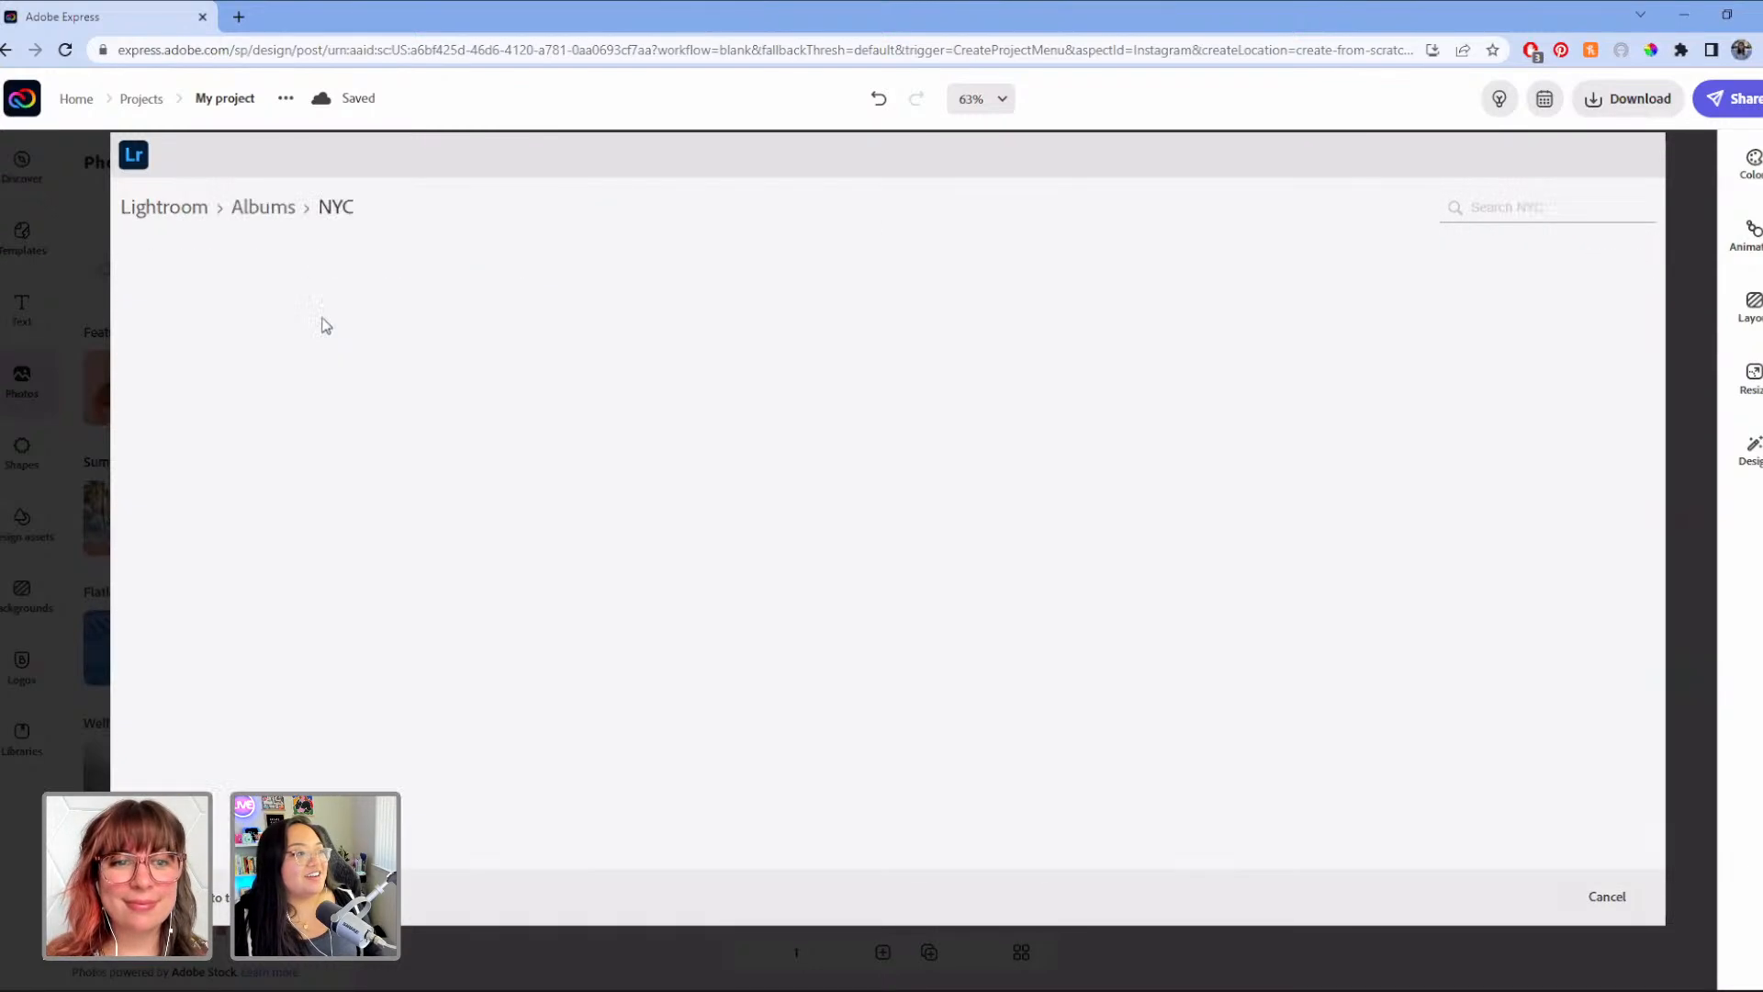
{"action": "scroll", "coordinate": [685, 503], "scroll_direction": "down", "scroll_amount": 2}
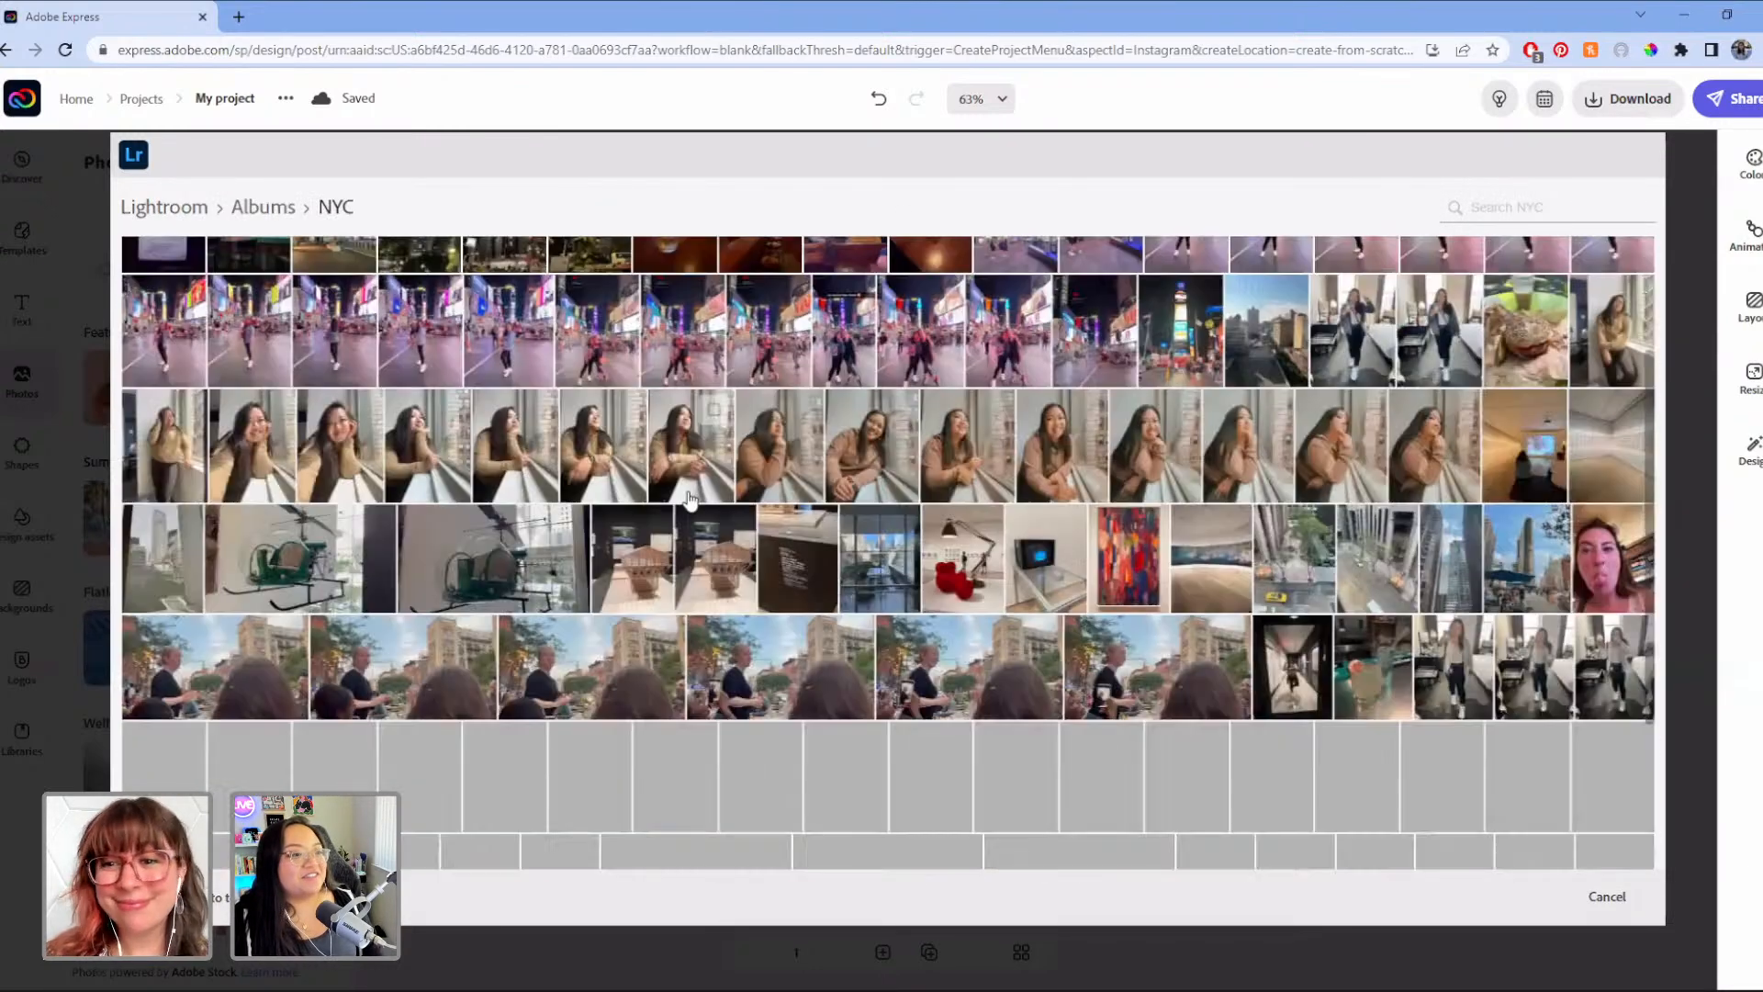
{"action": "scroll", "coordinate": [684, 504], "scroll_direction": "down", "scroll_amount": 3}
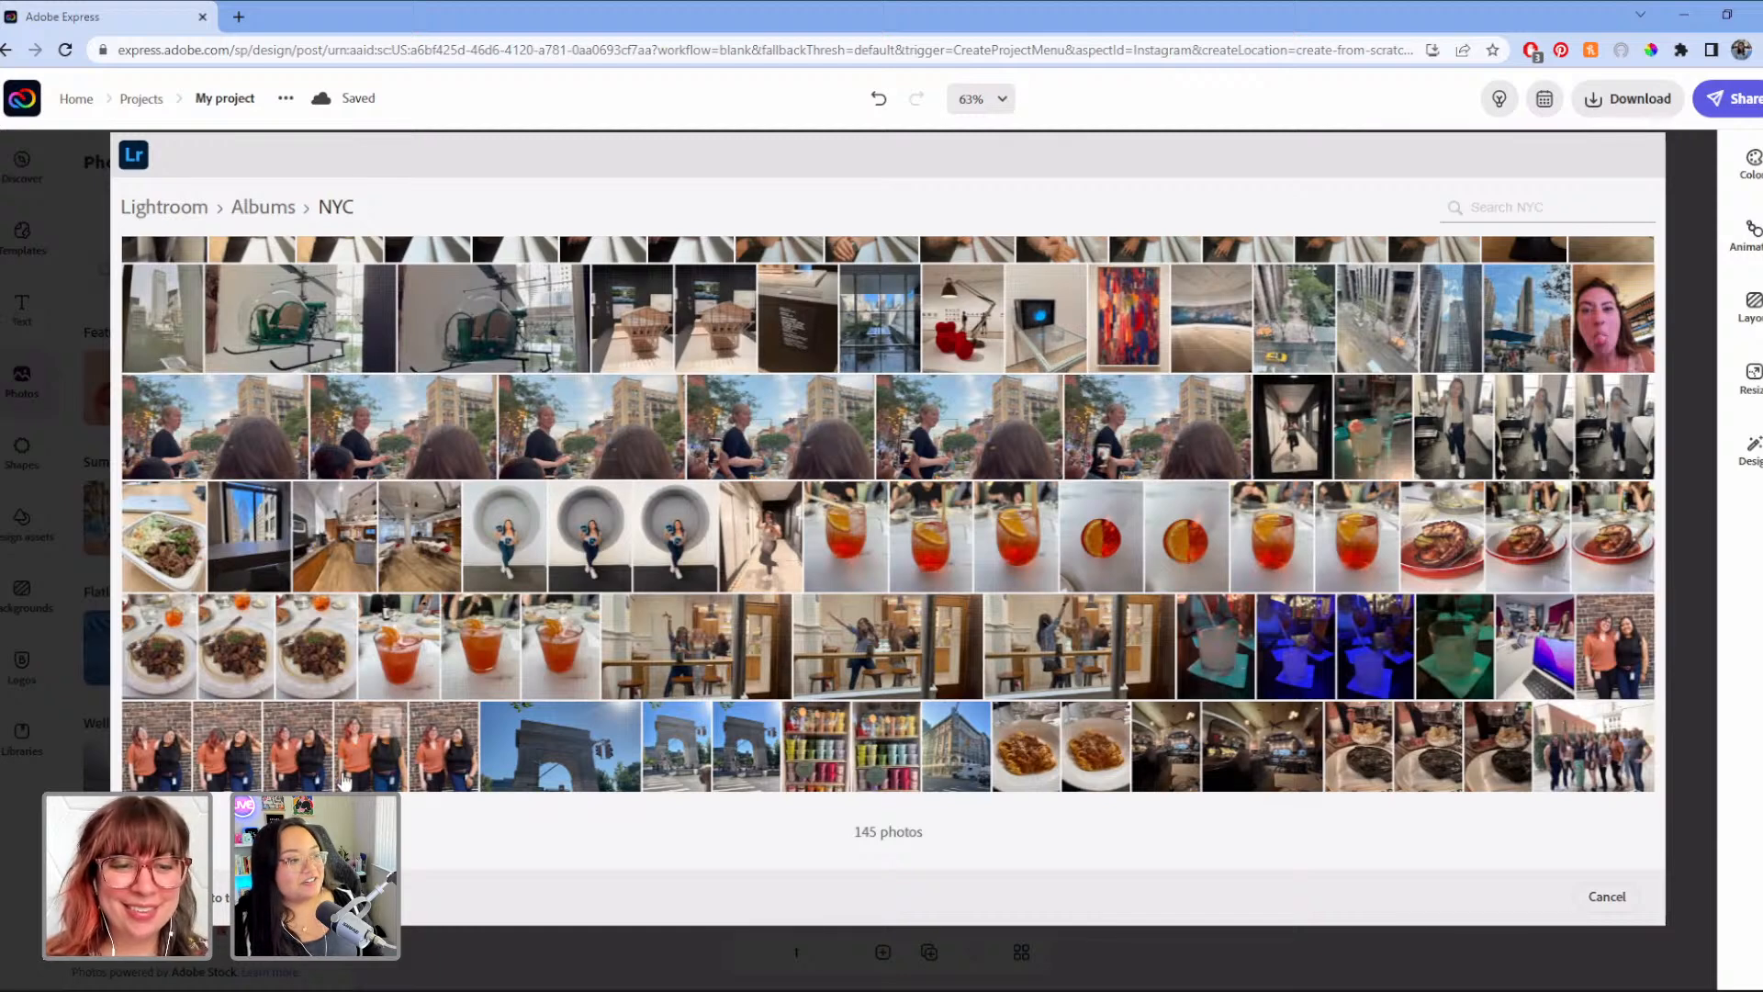
{"action": "left_click", "coordinate": [431, 768]}
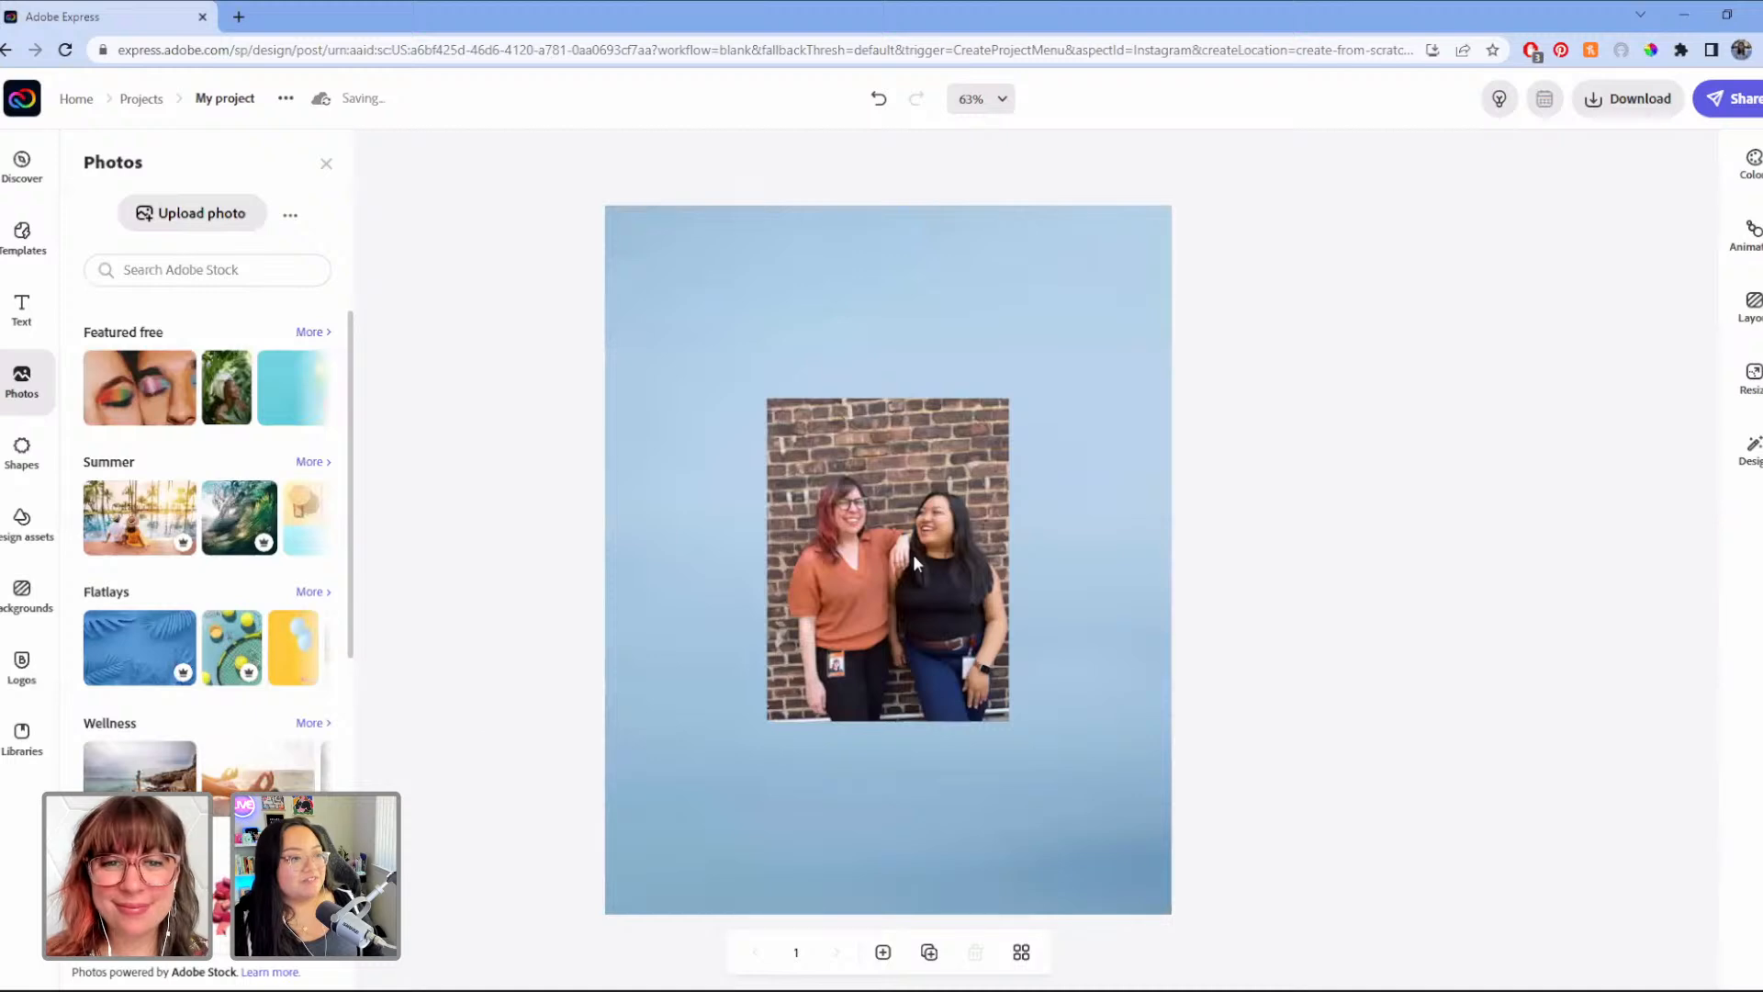
Step: Enlarge the brick-wall photo to nearly fill the page and center it horizontally against the page's top edge
{"action": "left_click", "coordinate": [913, 553]}
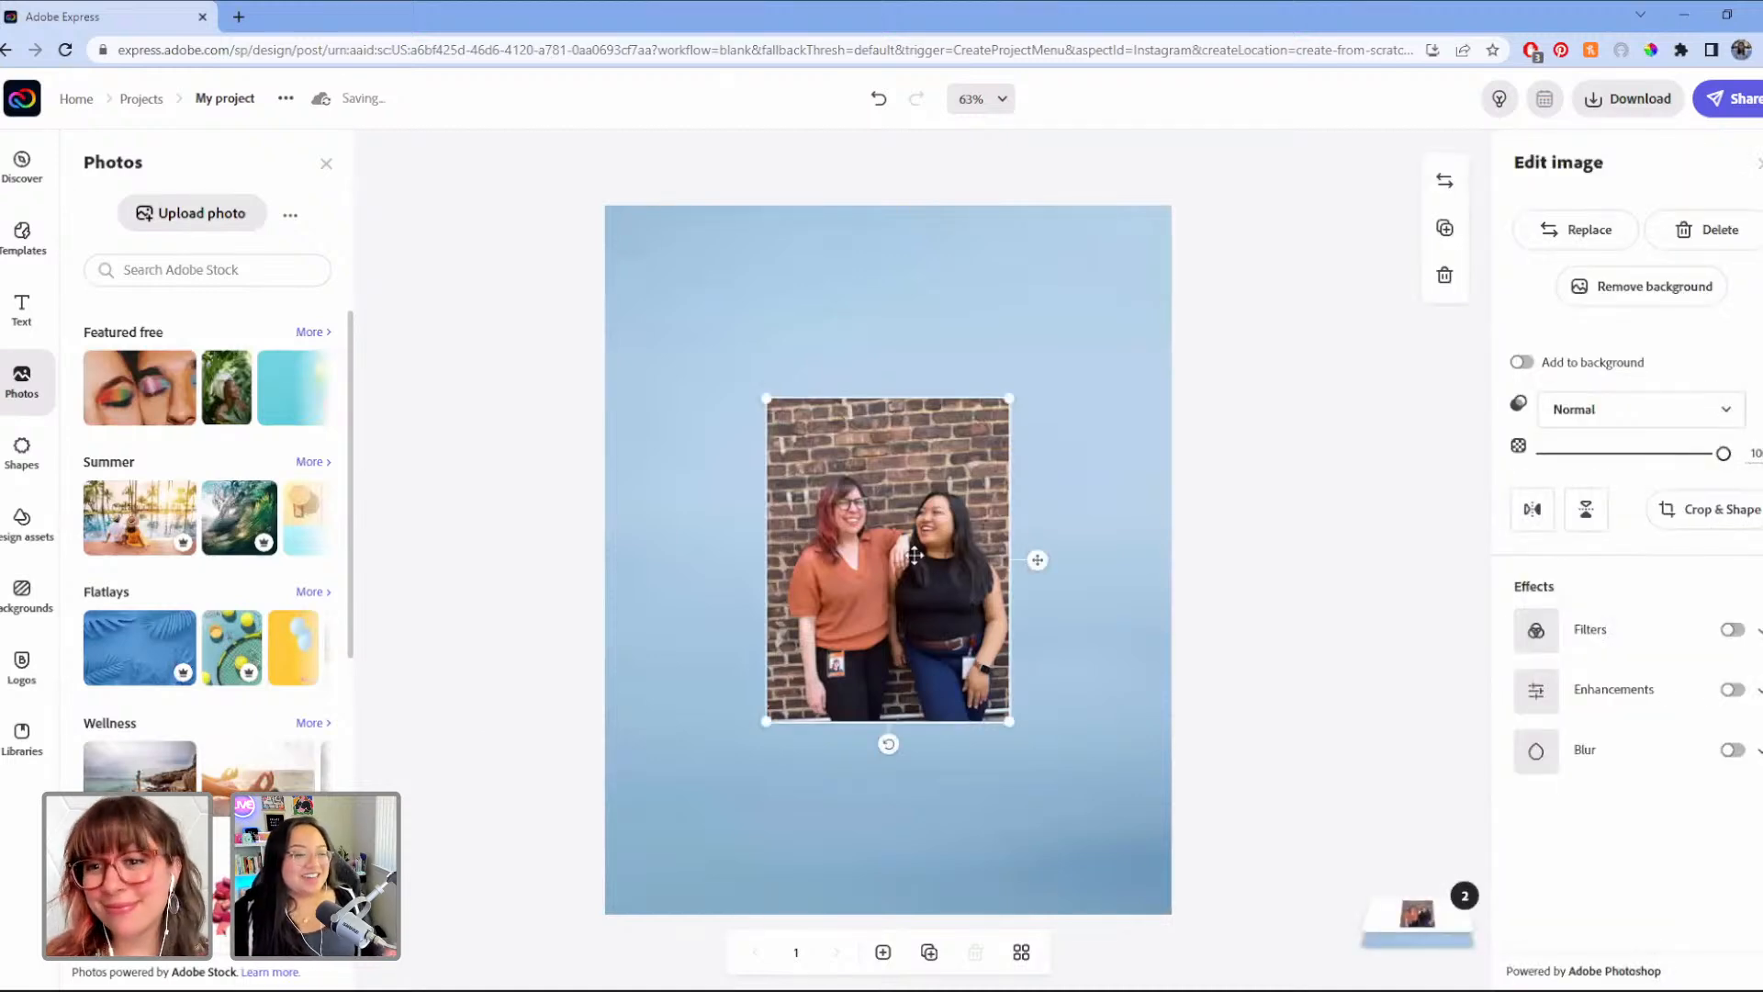
{"action": "left_click_drag", "start_coordinate": [1010, 723], "coordinate": [960, 672]}
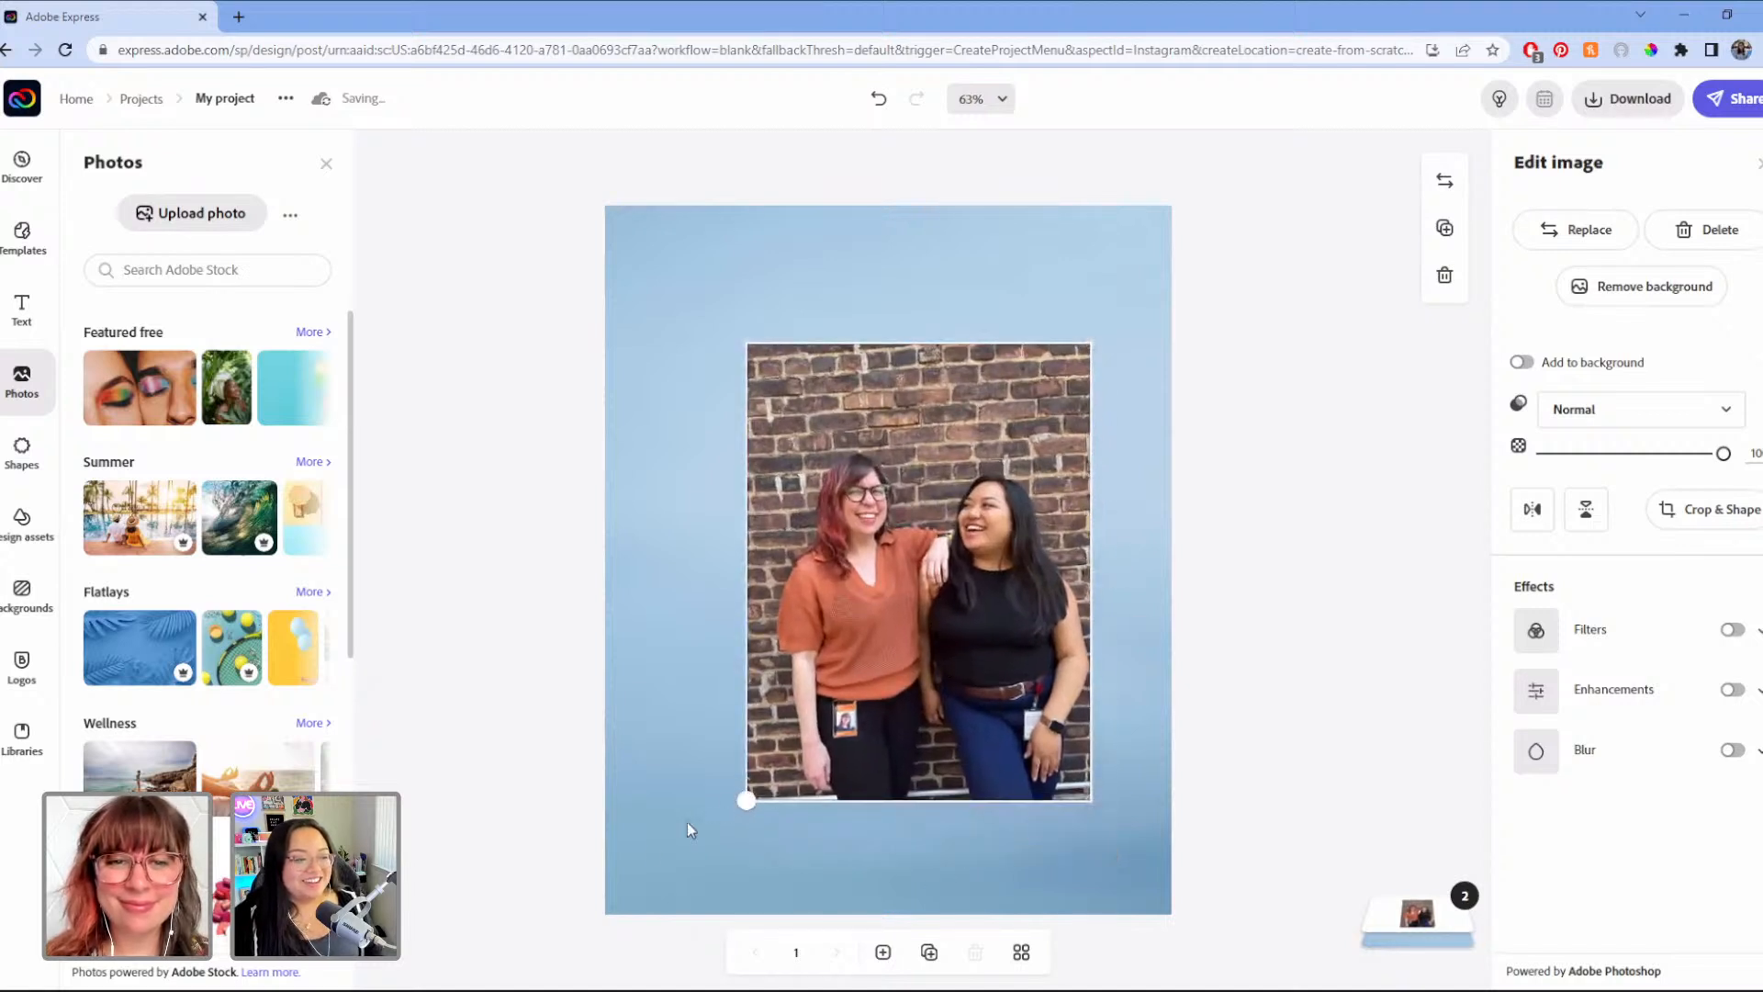
{"action": "left_click_drag", "start_coordinate": [745, 800], "coordinate": [621, 857]}
{"action": "left_click_drag", "start_coordinate": [913, 713], "coordinate": [837, 644]}
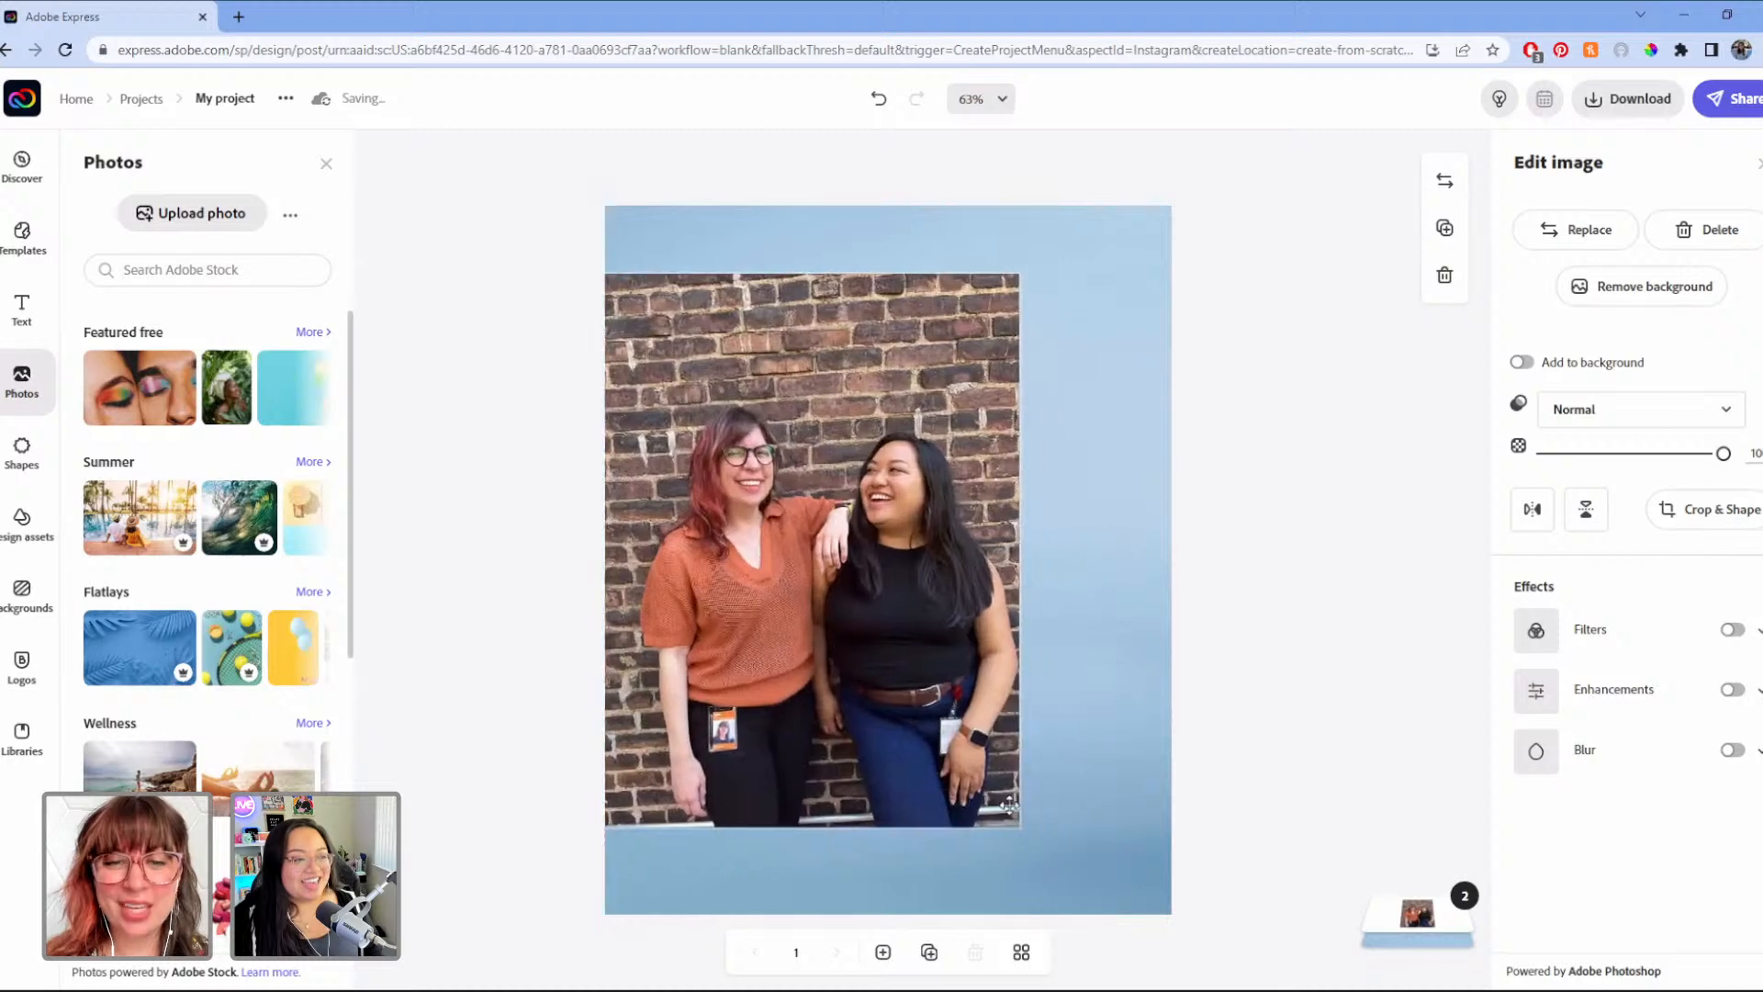
{"action": "left_click_drag", "start_coordinate": [1021, 829], "coordinate": [1074, 900]}
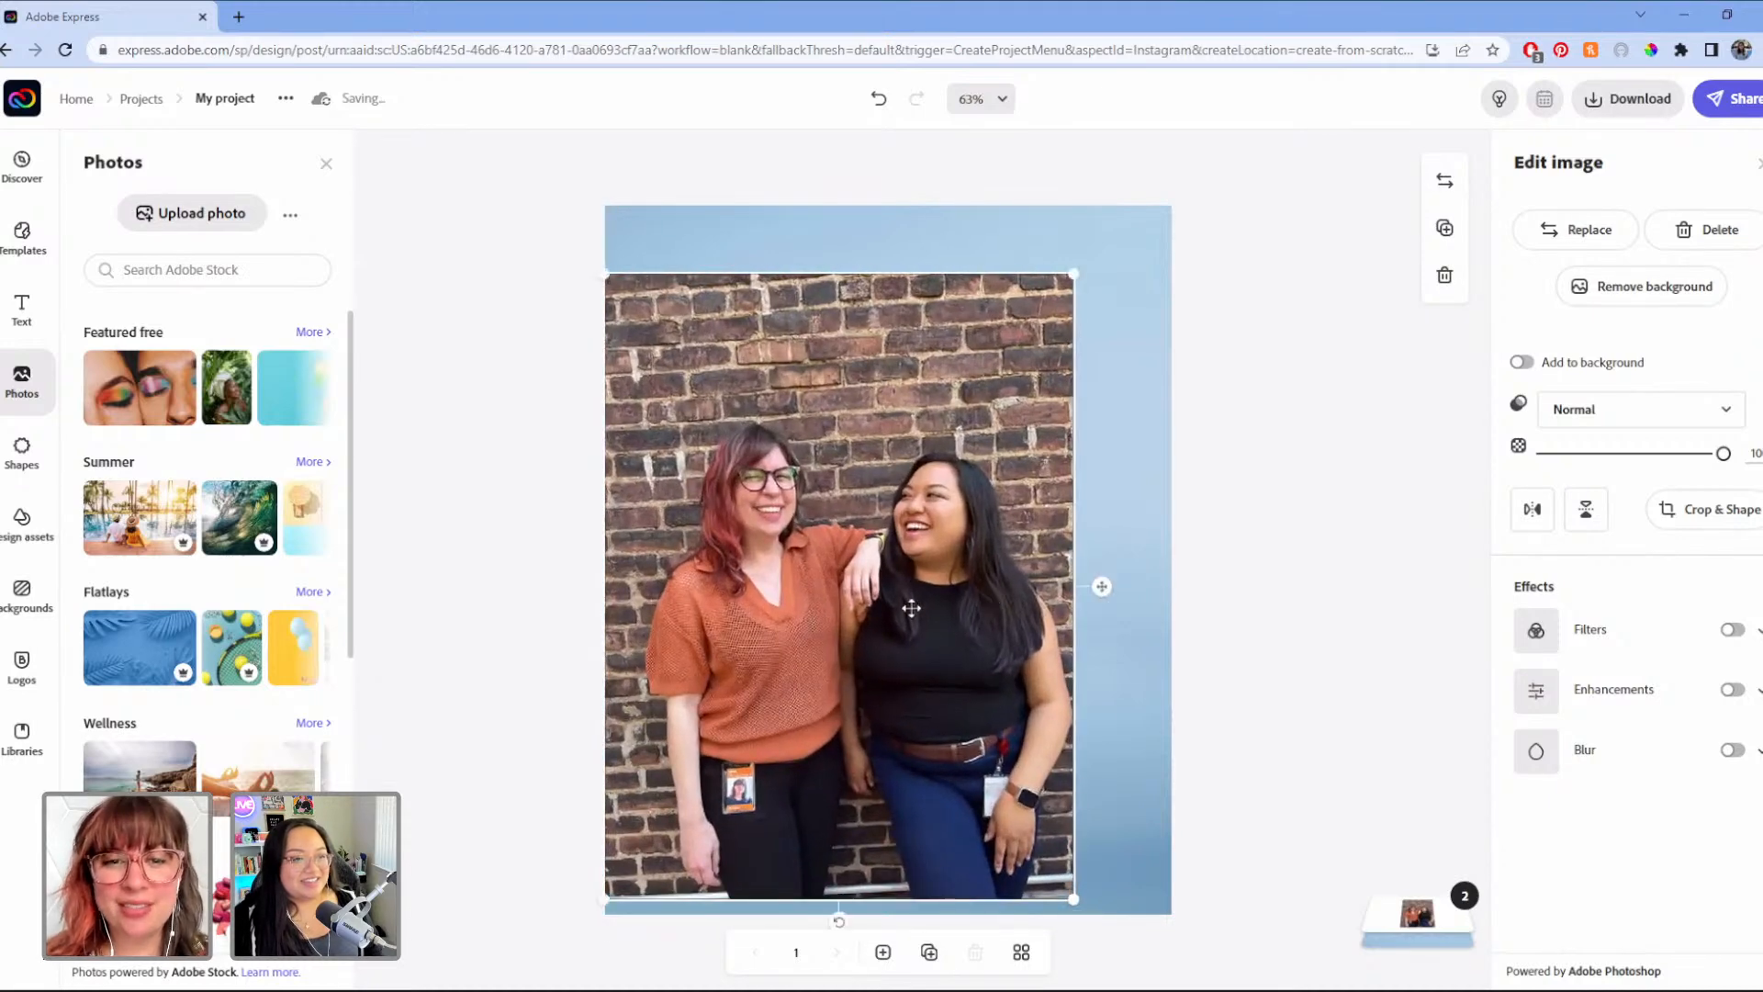
{"action": "left_click_drag", "start_coordinate": [1072, 275], "coordinate": [1131, 217]}
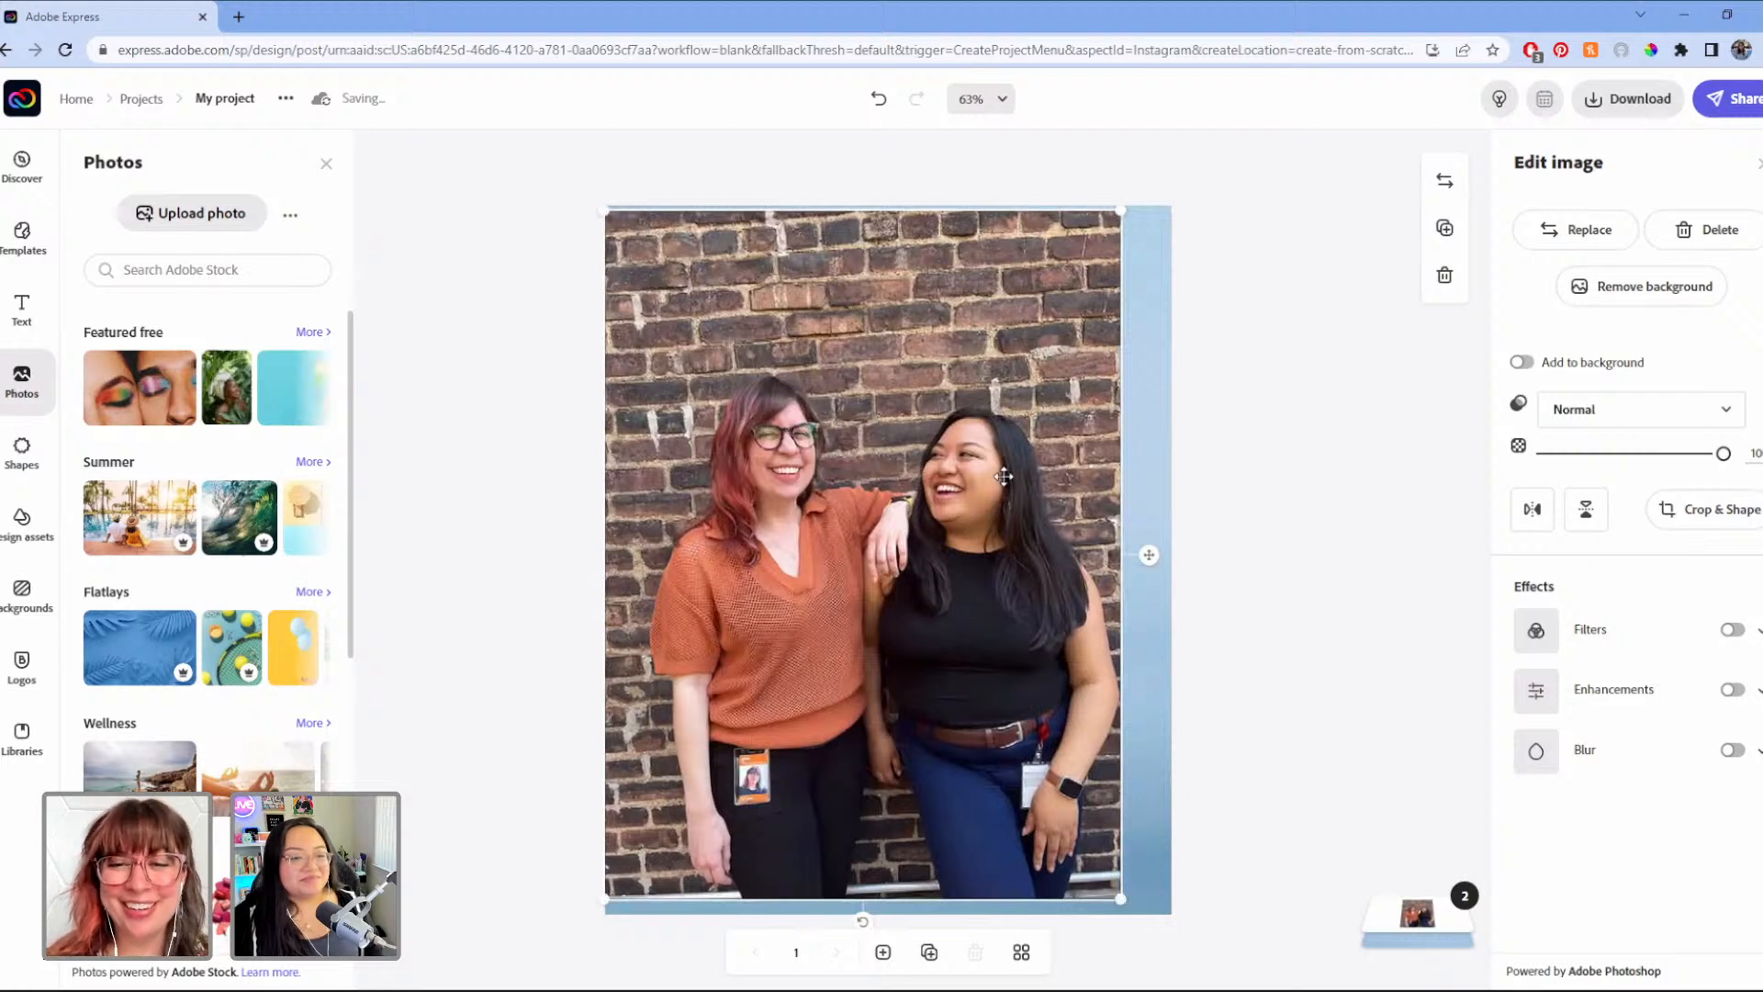
{"action": "left_click_drag", "start_coordinate": [918, 454], "coordinate": [944, 464]}
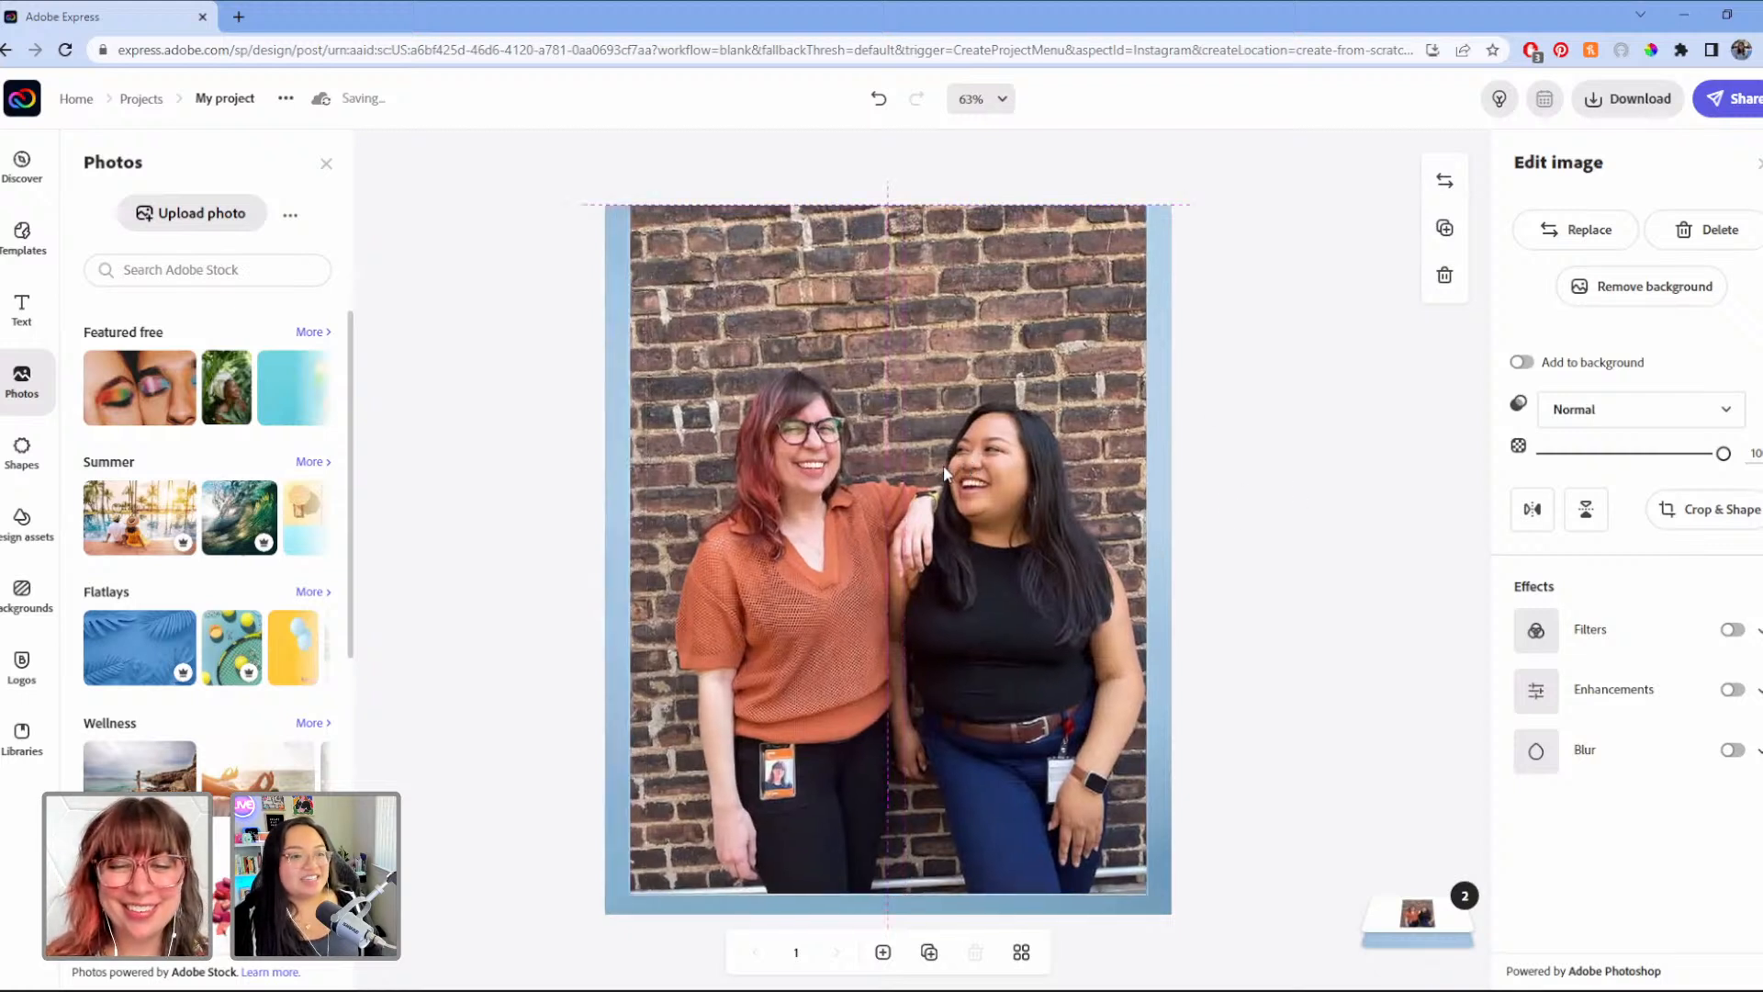
Step: Remove the photo's background and move the cutout of the two women into the page's bottom-right corner
{"action": "left_click", "coordinate": [1689, 292]}
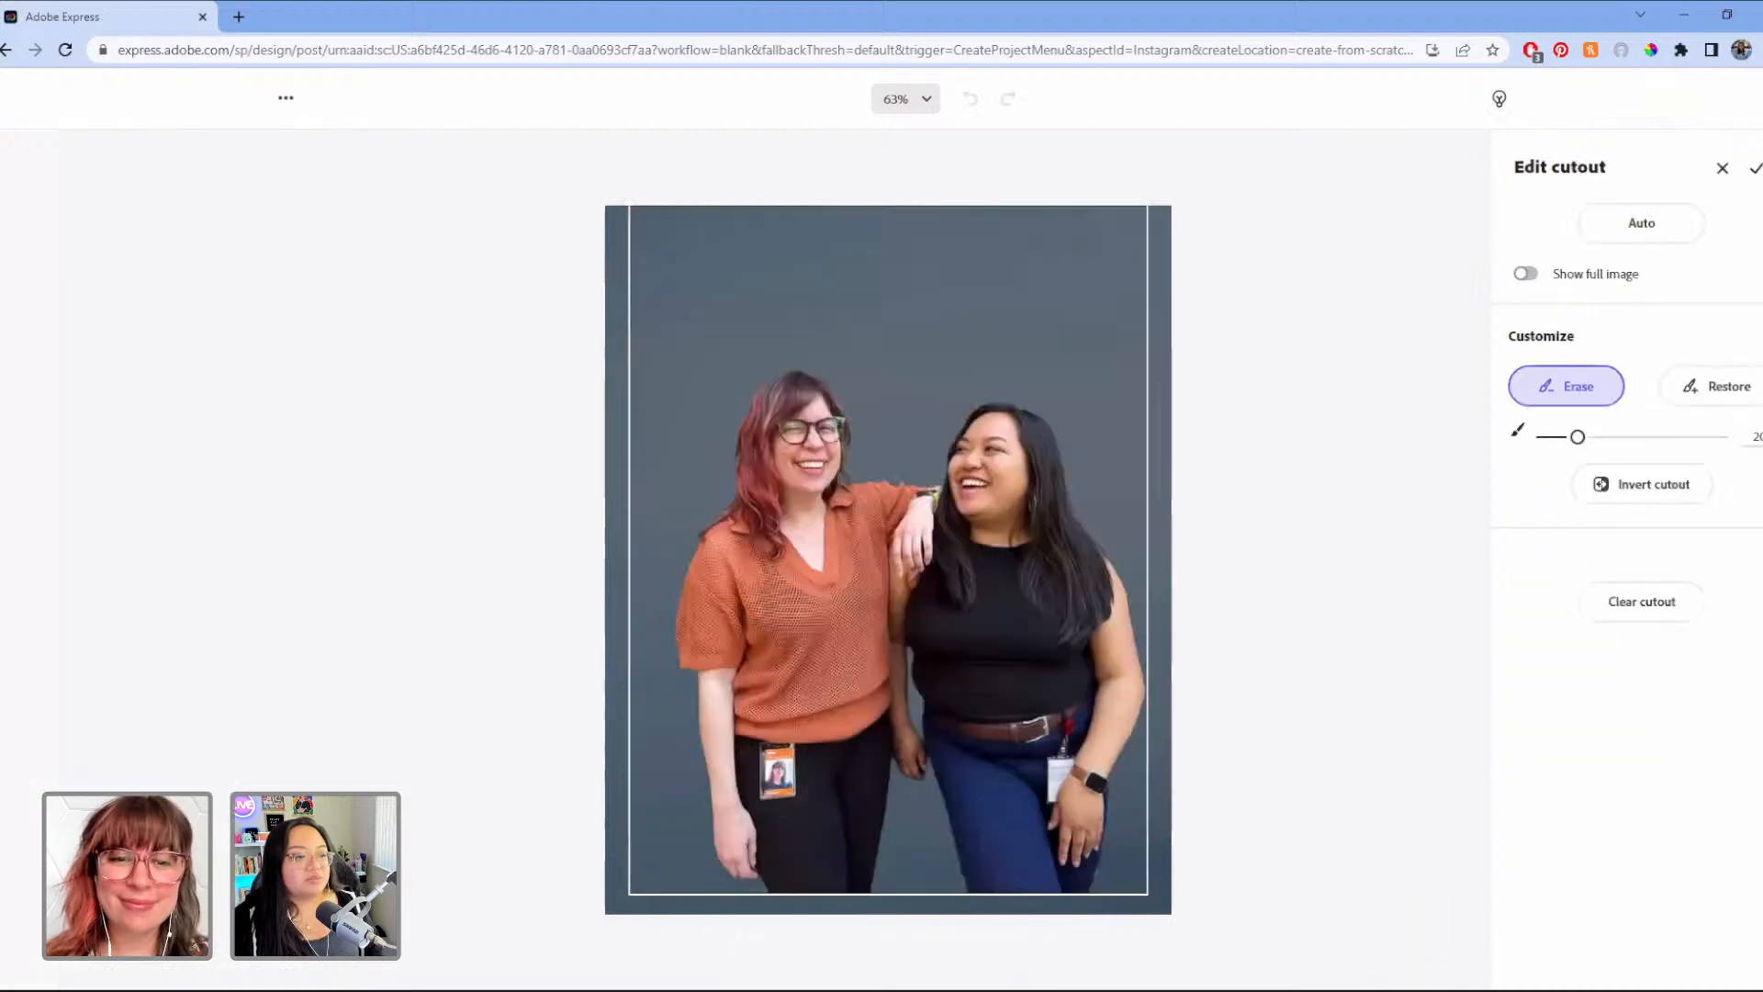
{"action": "left_click", "coordinate": [1753, 171]}
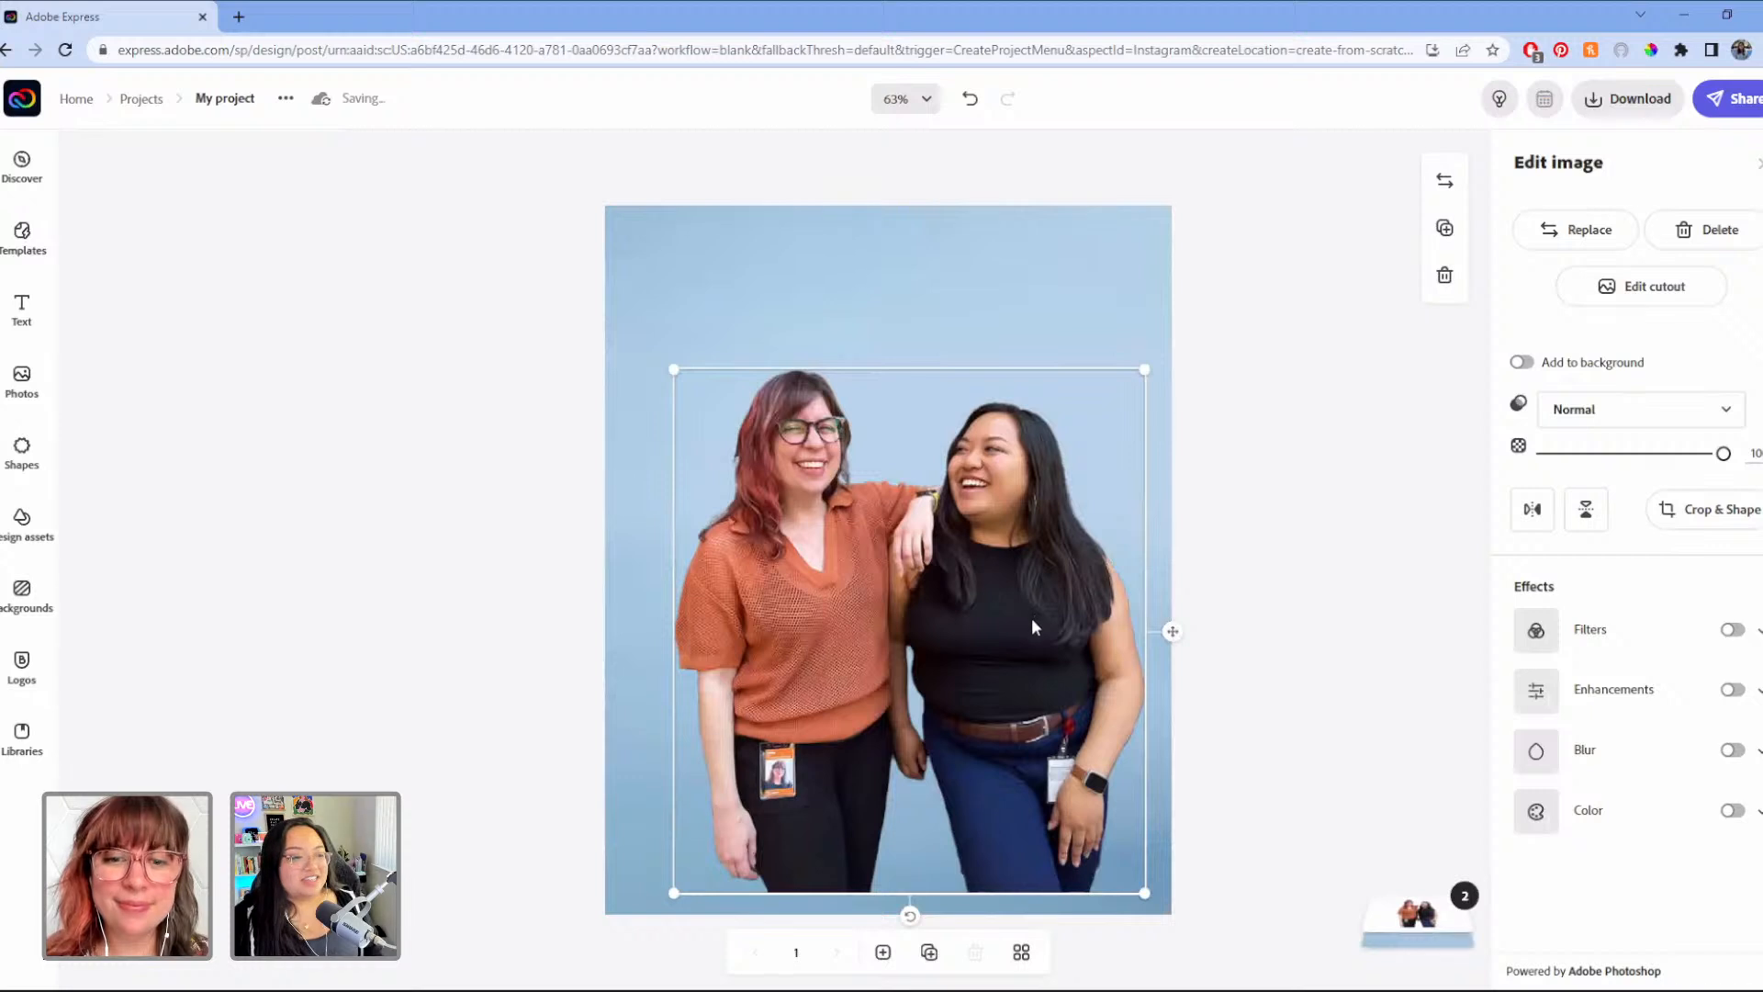
{"action": "mouse_move", "coordinate": [1045, 640]}
{"action": "left_mouse_down"}
{"action": "mouse_move", "coordinate": [1011, 638]}
{"action": "mouse_move", "coordinate": [1038, 644]}
{"action": "left_mouse_up"}
{"action": "left_click", "coordinate": [1233, 504]}
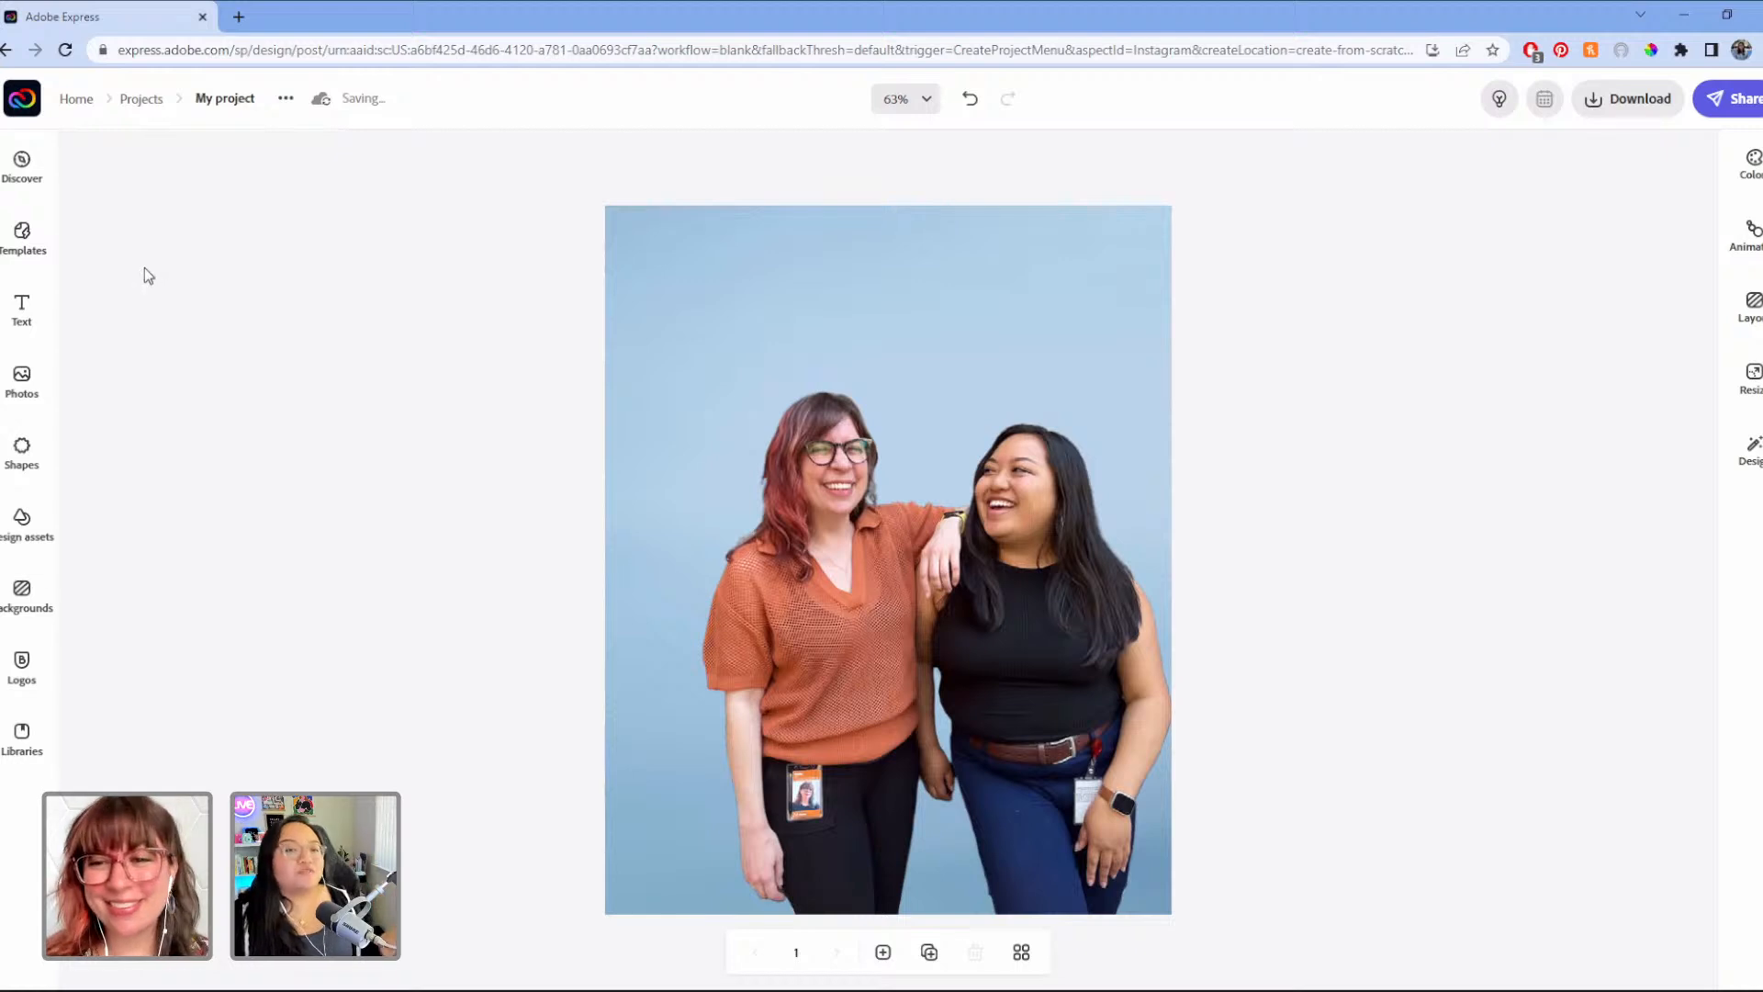
Step: Add a text box reading LIVESTREAM to the page and color the text white
{"action": "left_click", "coordinate": [21, 307]}
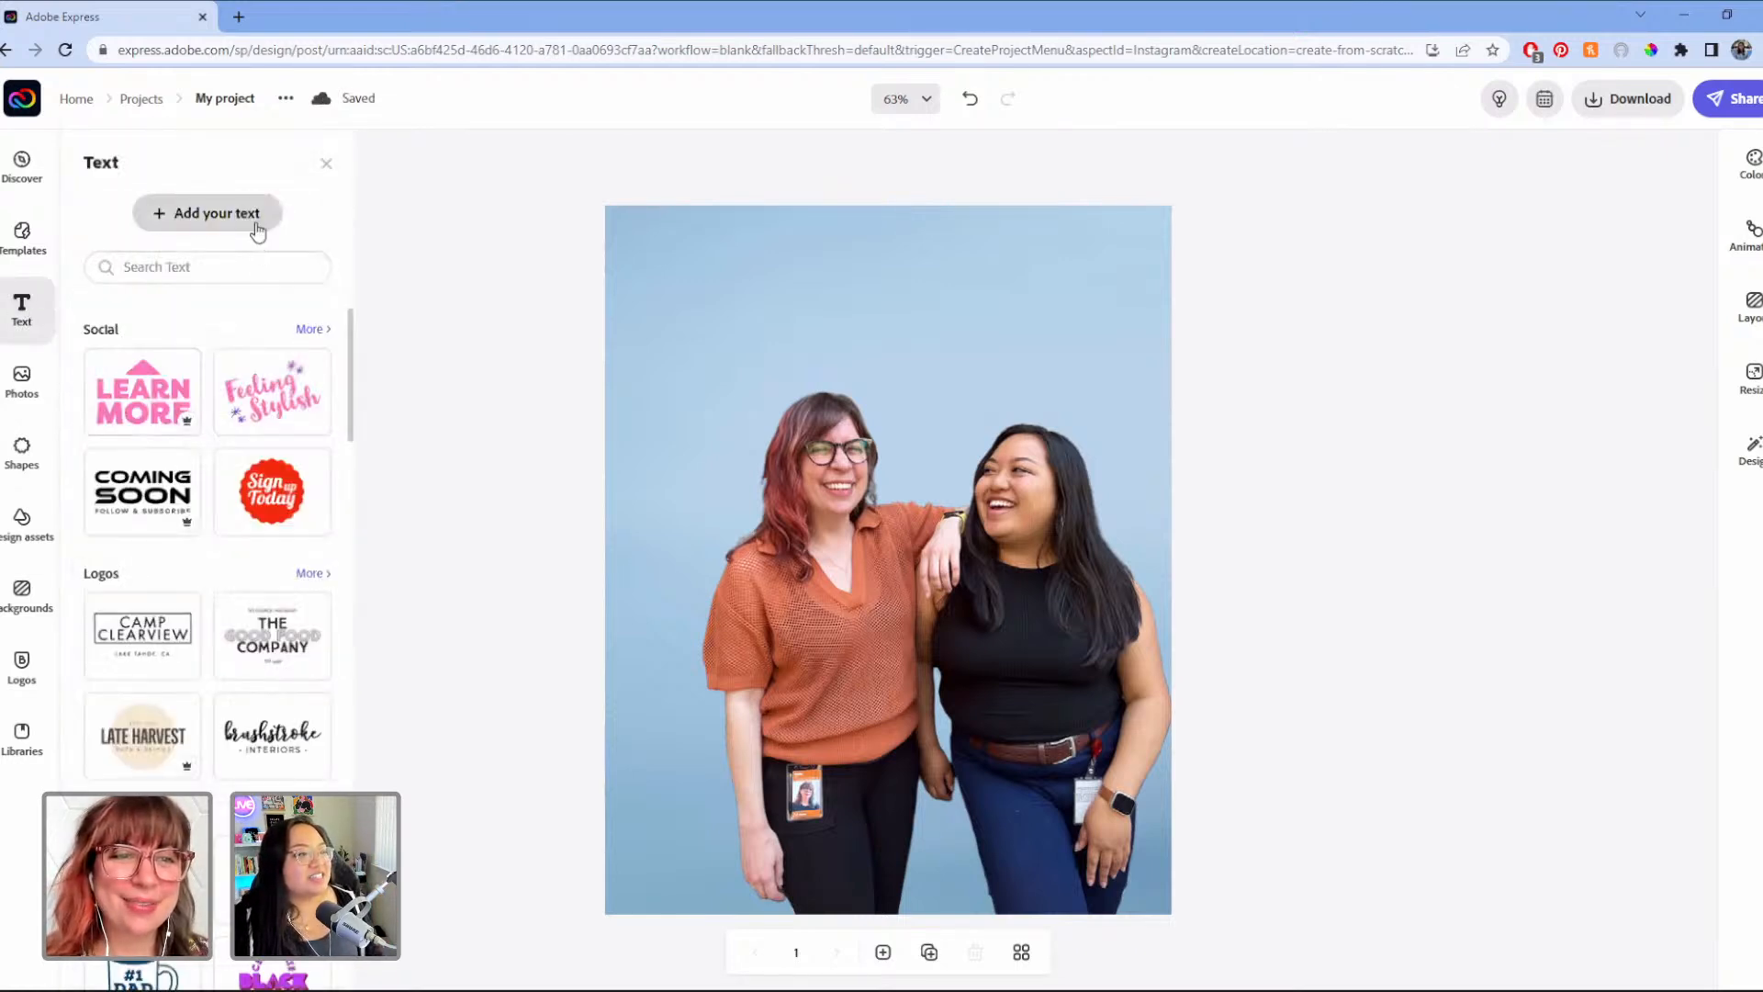
{"action": "left_click", "coordinate": [259, 224]}
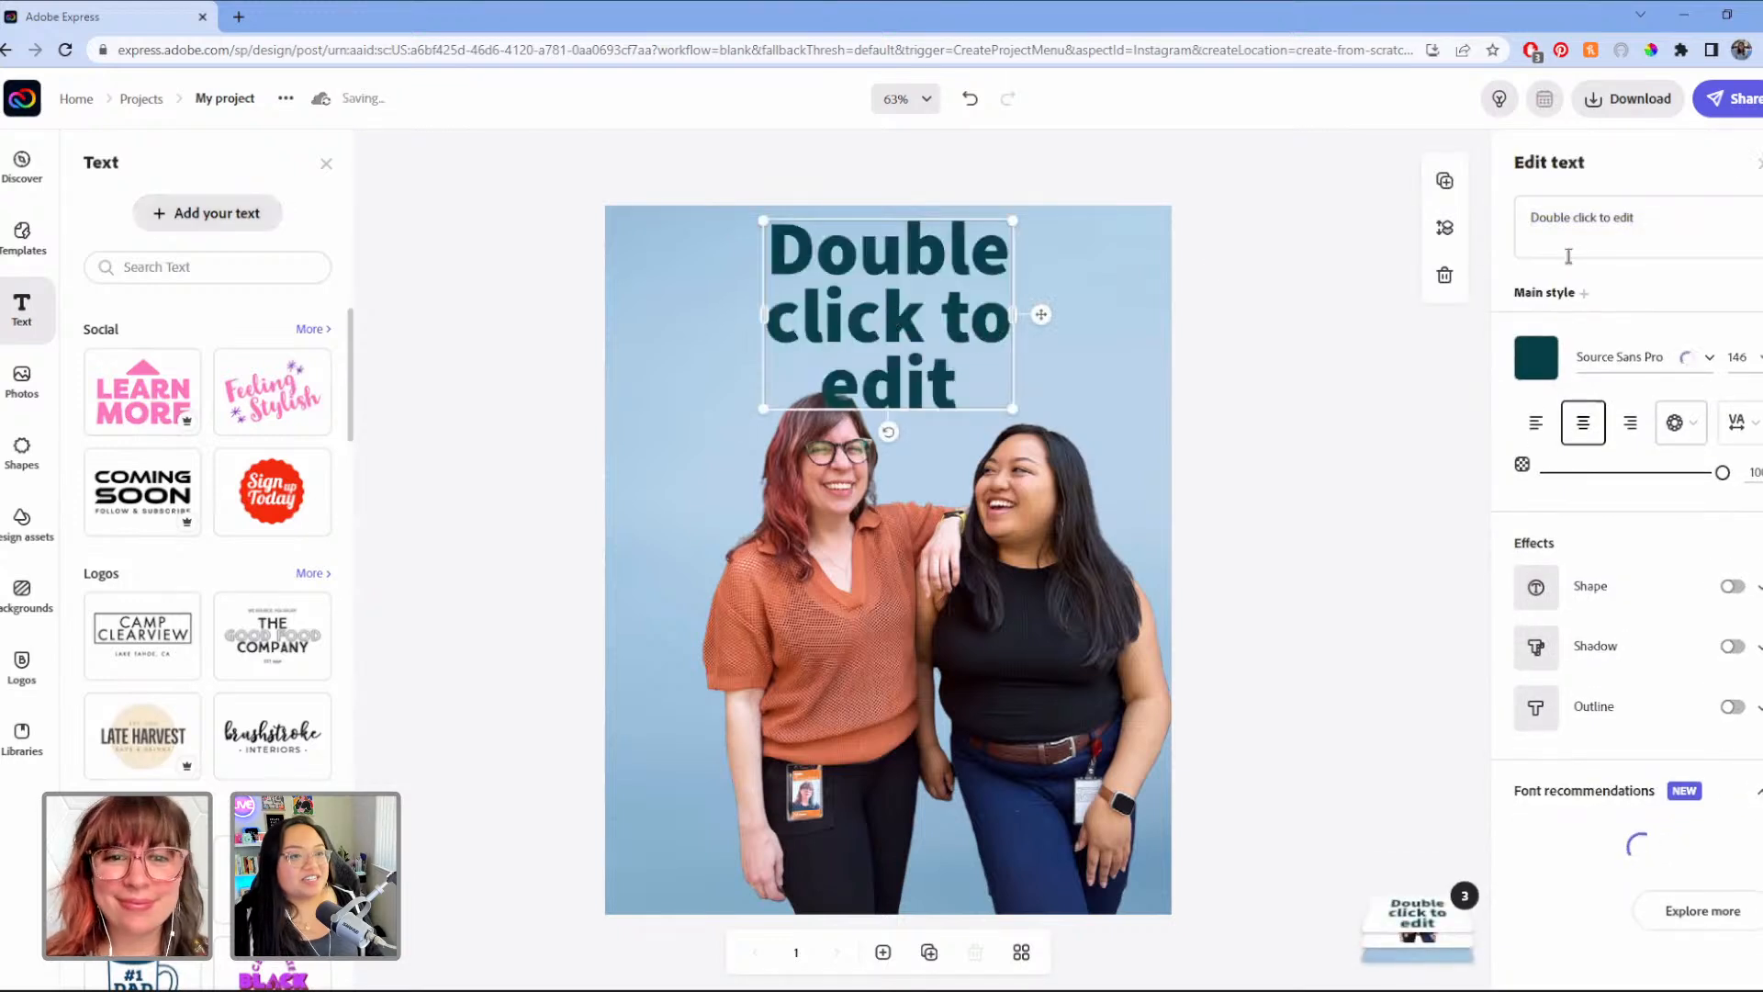
{"action": "left_click", "coordinate": [1708, 224]}
{"action": "left_click_drag", "start_coordinate": [1708, 224], "coordinate": [1488, 226]}
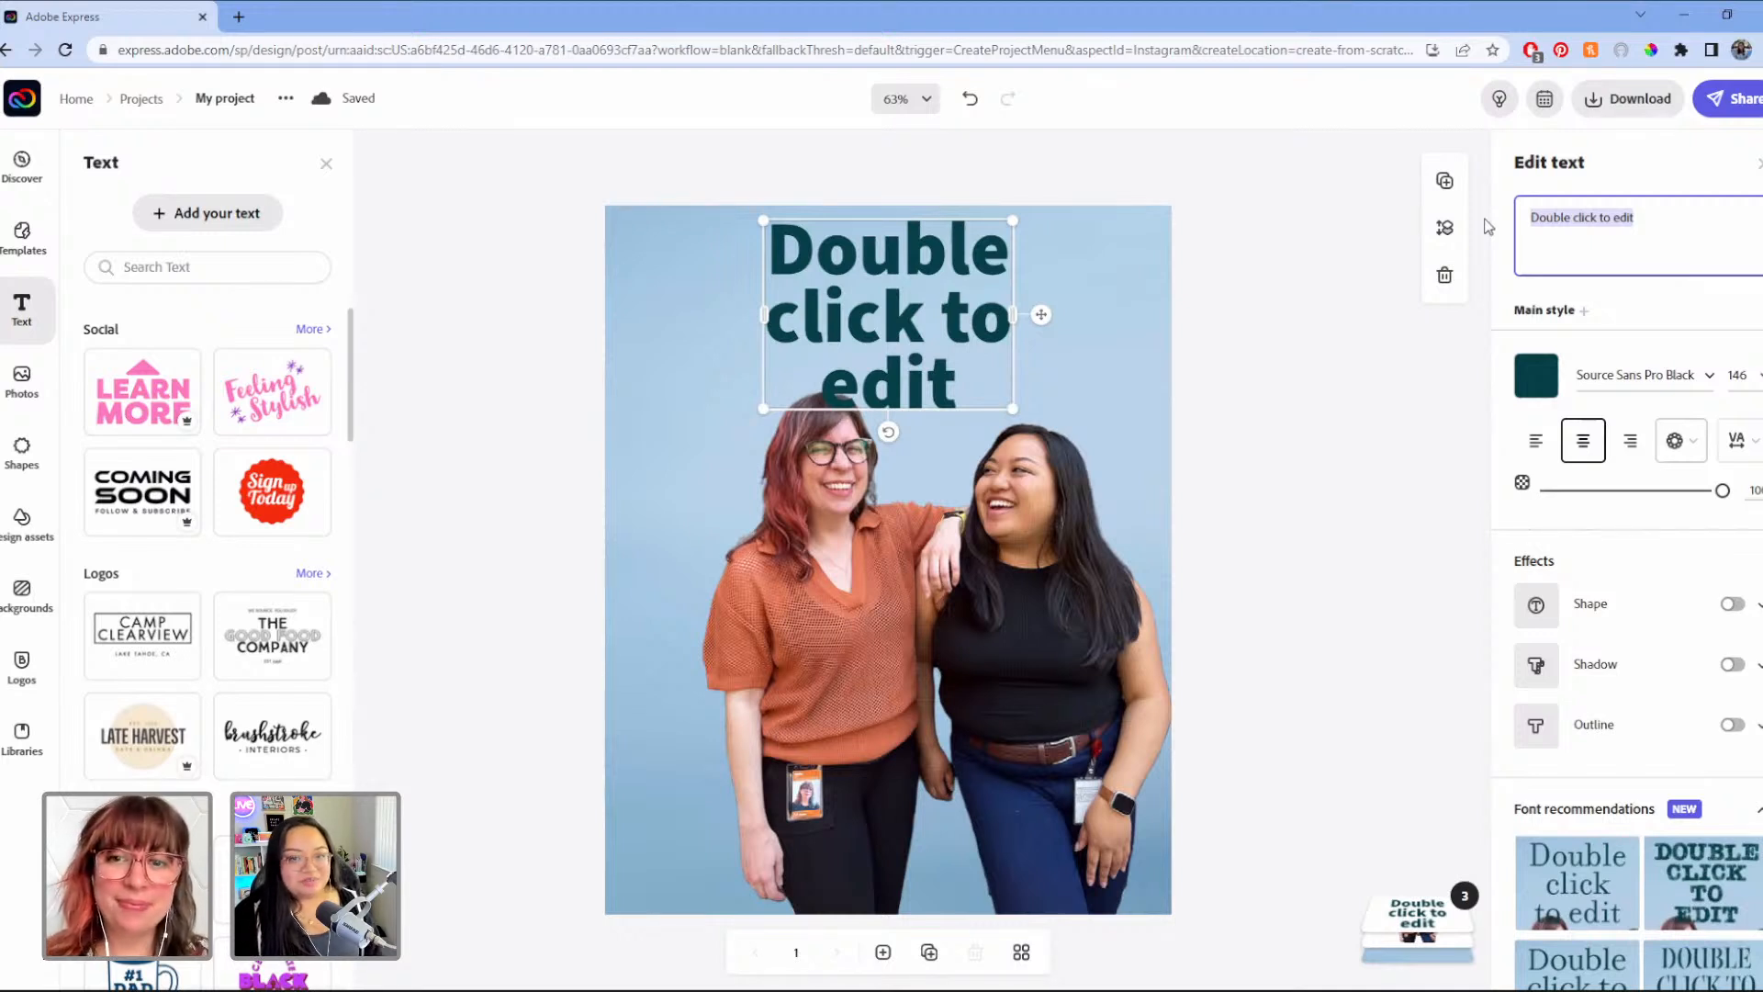
{"action": "type", "text": "LIVES"}
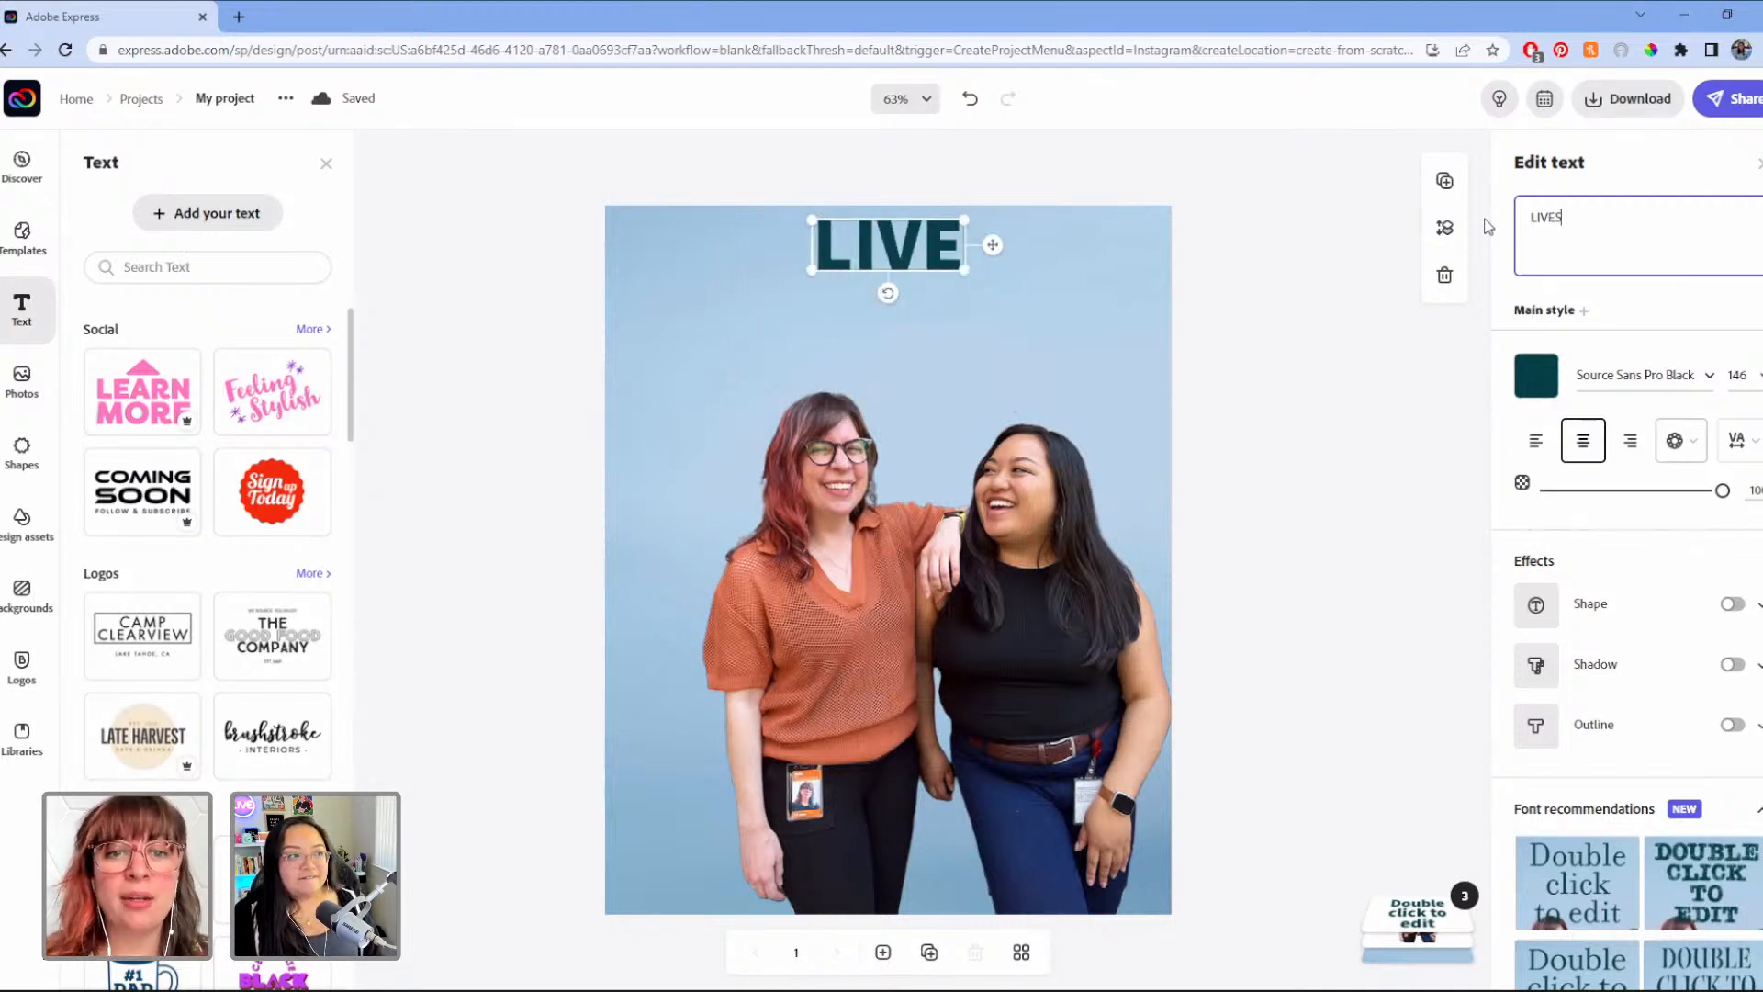
{"action": "type", "text": "TREAM"}
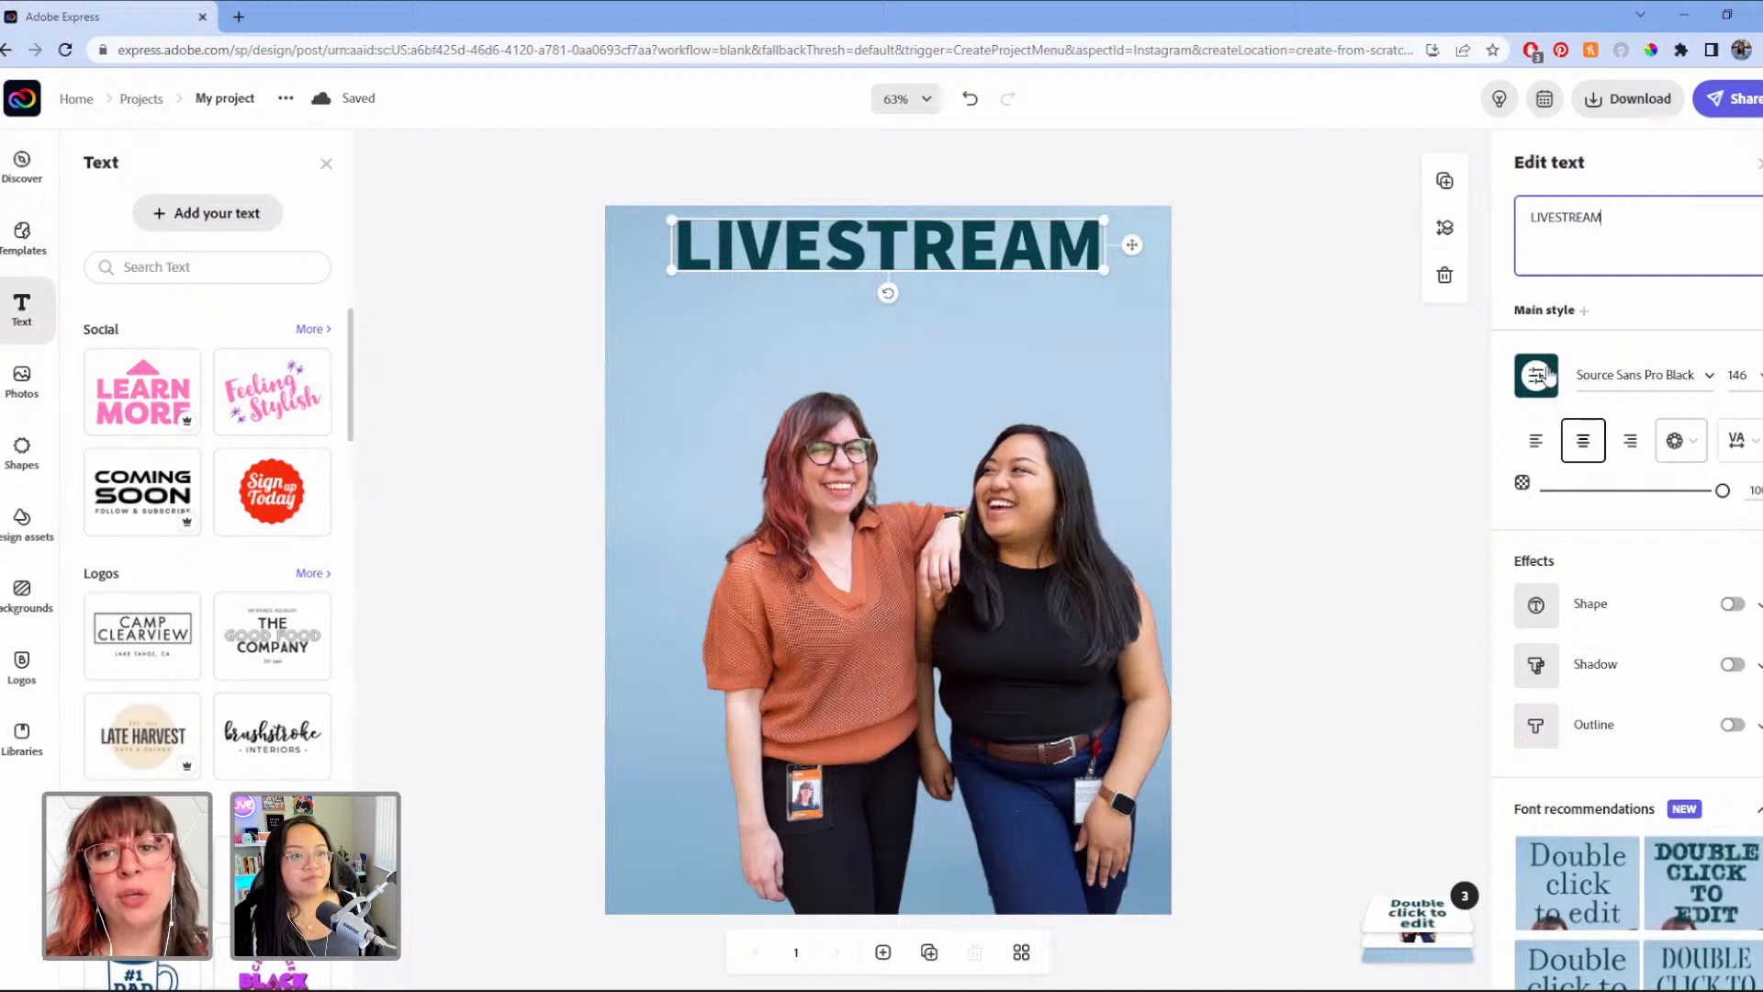
{"action": "left_click", "coordinate": [1547, 376]}
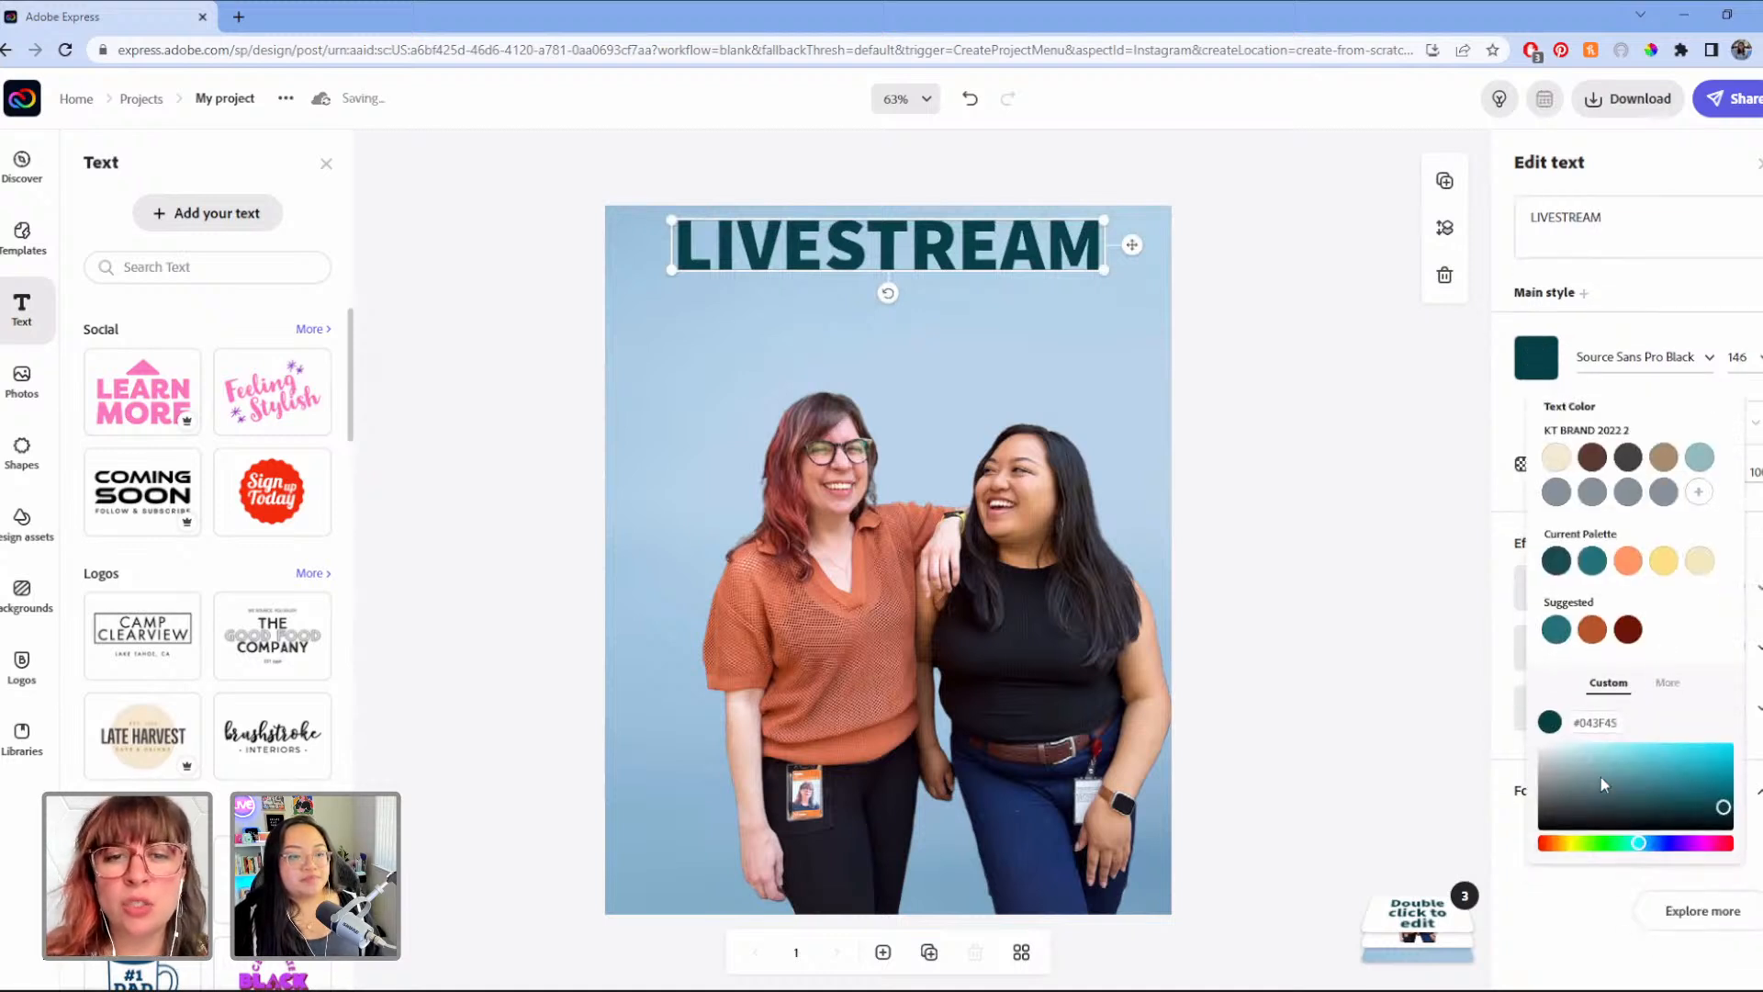
{"action": "left_click_drag", "start_coordinate": [1597, 776], "coordinate": [1511, 734]}
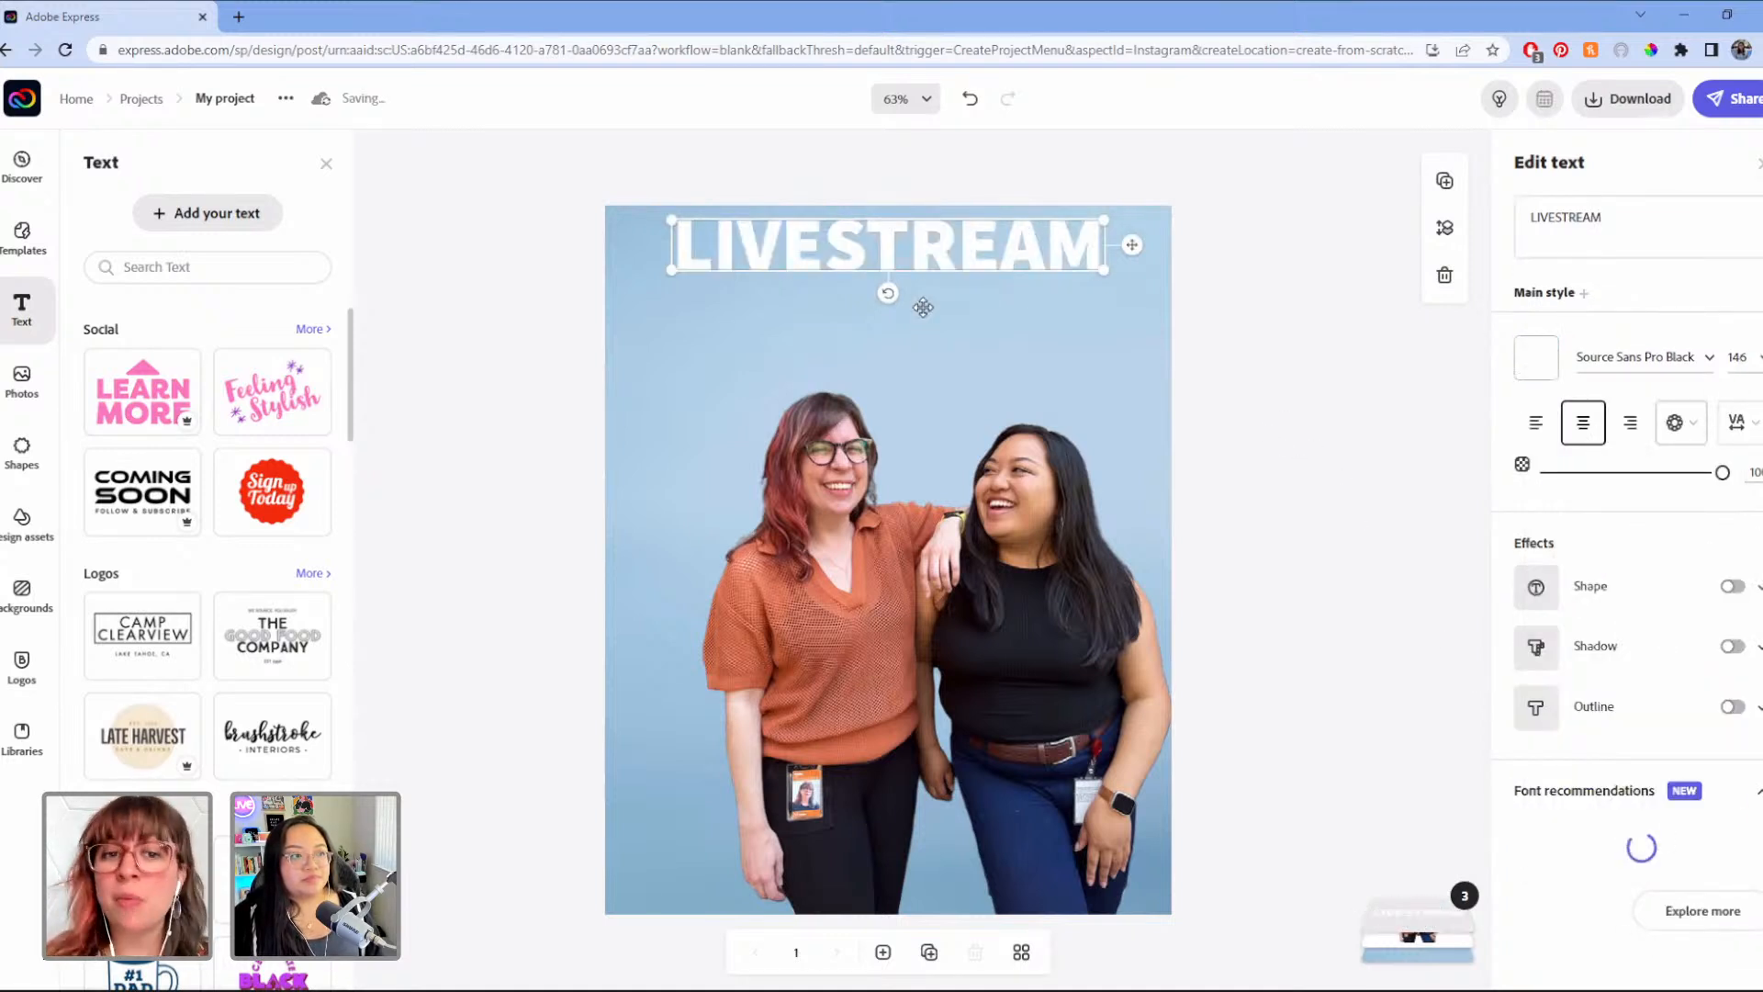
Step: Rotate the LIVESTREAM headline to read vertically upward, enlarge it to about size 231, and place it along the page's left edge
{"action": "left_click_drag", "start_coordinate": [864, 250], "coordinate": [1004, 440]}
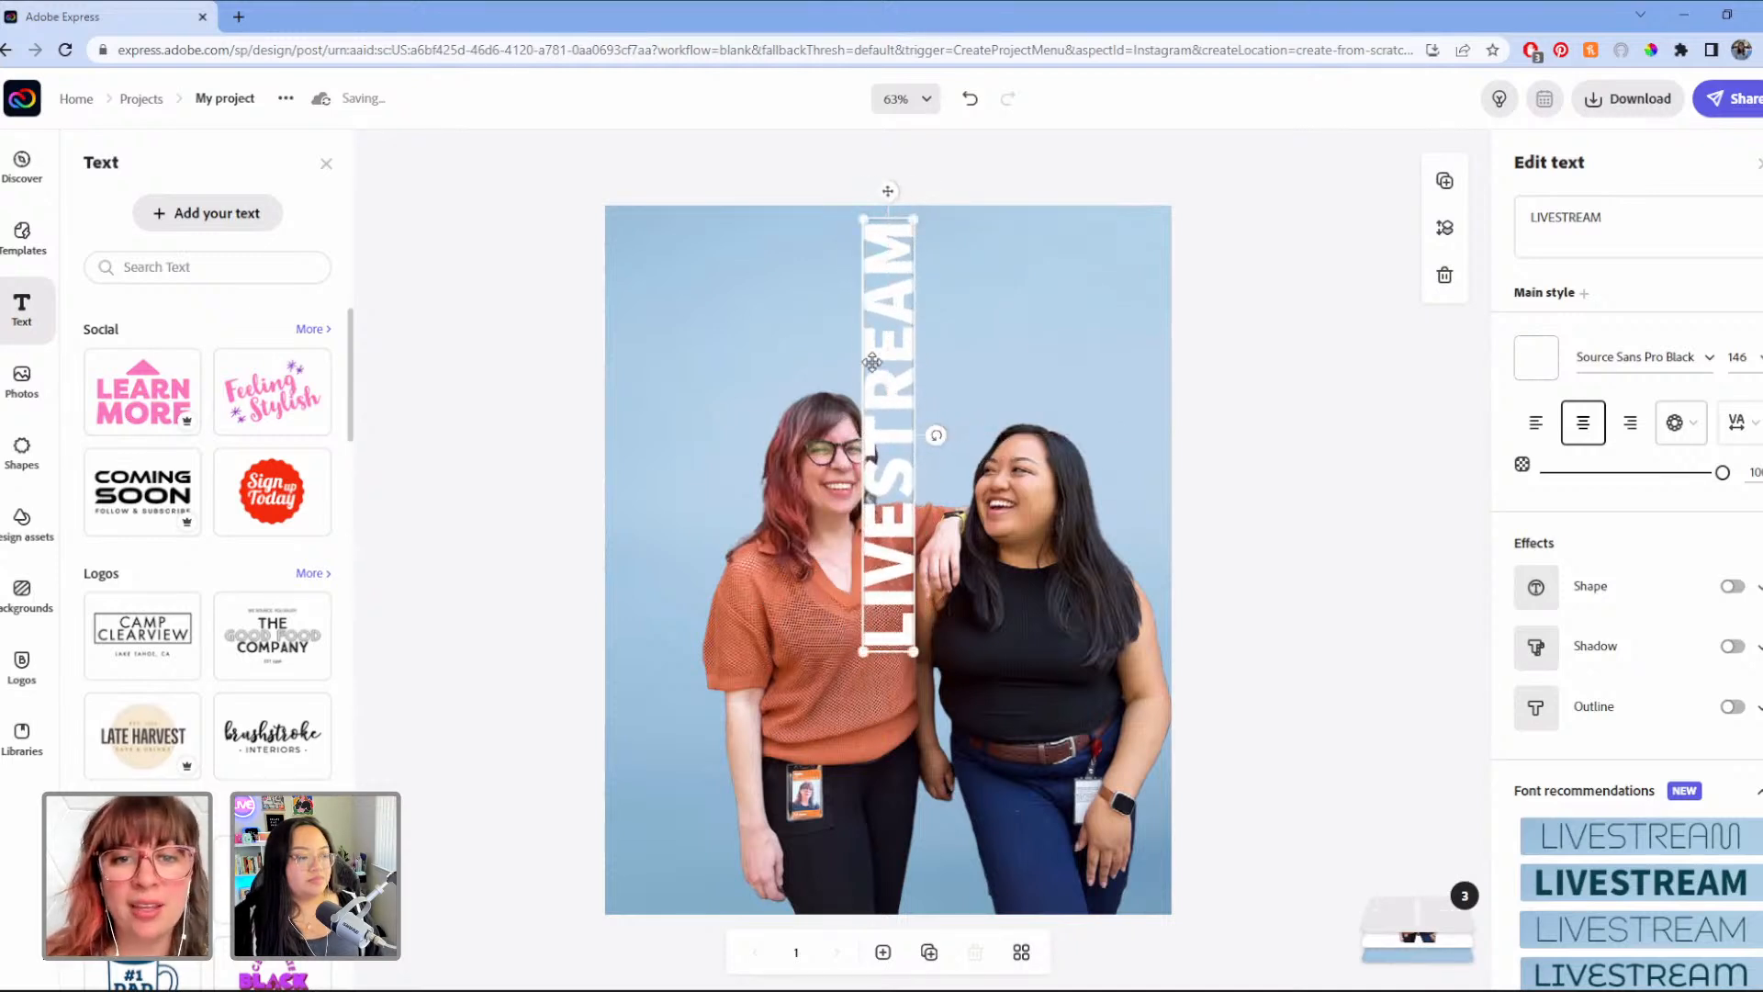
{"action": "left_click_drag", "start_coordinate": [872, 362], "coordinate": [652, 556]}
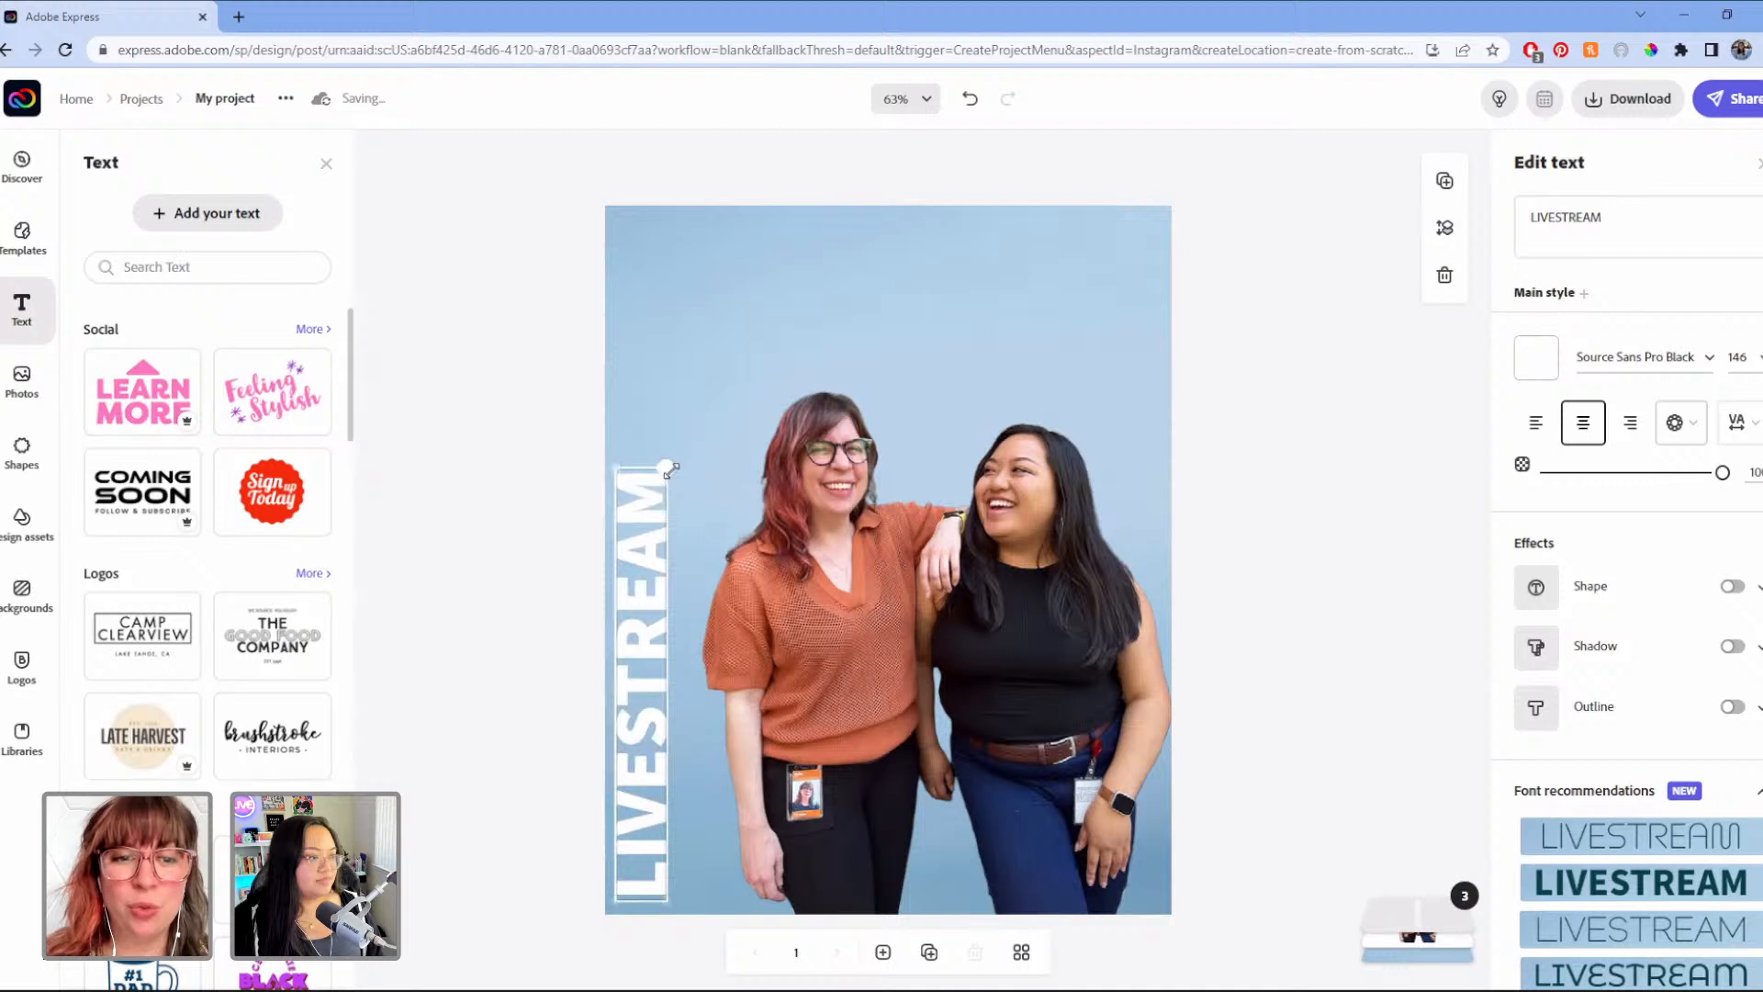
{"action": "left_click_drag", "start_coordinate": [672, 469], "coordinate": [763, 217]}
{"action": "left_click_drag", "start_coordinate": [721, 343], "coordinate": [675, 345]}
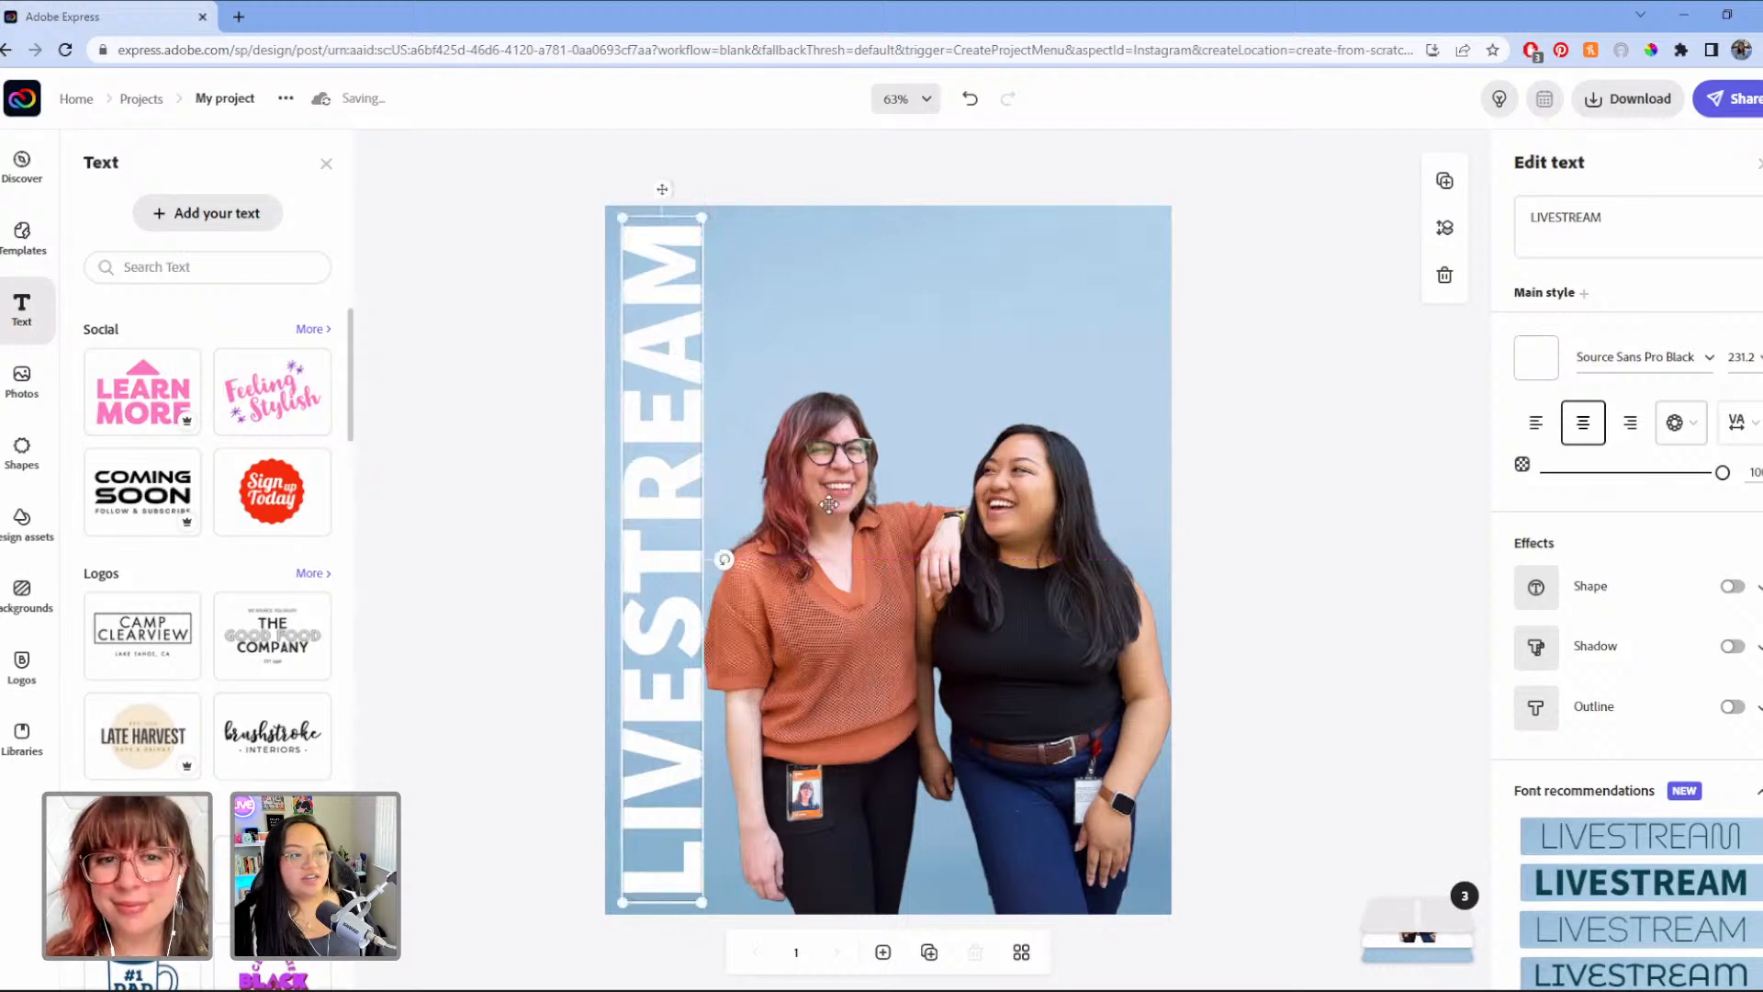
Step: Enlarge the cutout of the two women and position it against the page's bottom and right edges, overlapping the vertical headline
{"action": "left_click", "coordinate": [838, 500]}
{"action": "left_click_drag", "start_coordinate": [1183, 397], "coordinate": [1276, 326]}
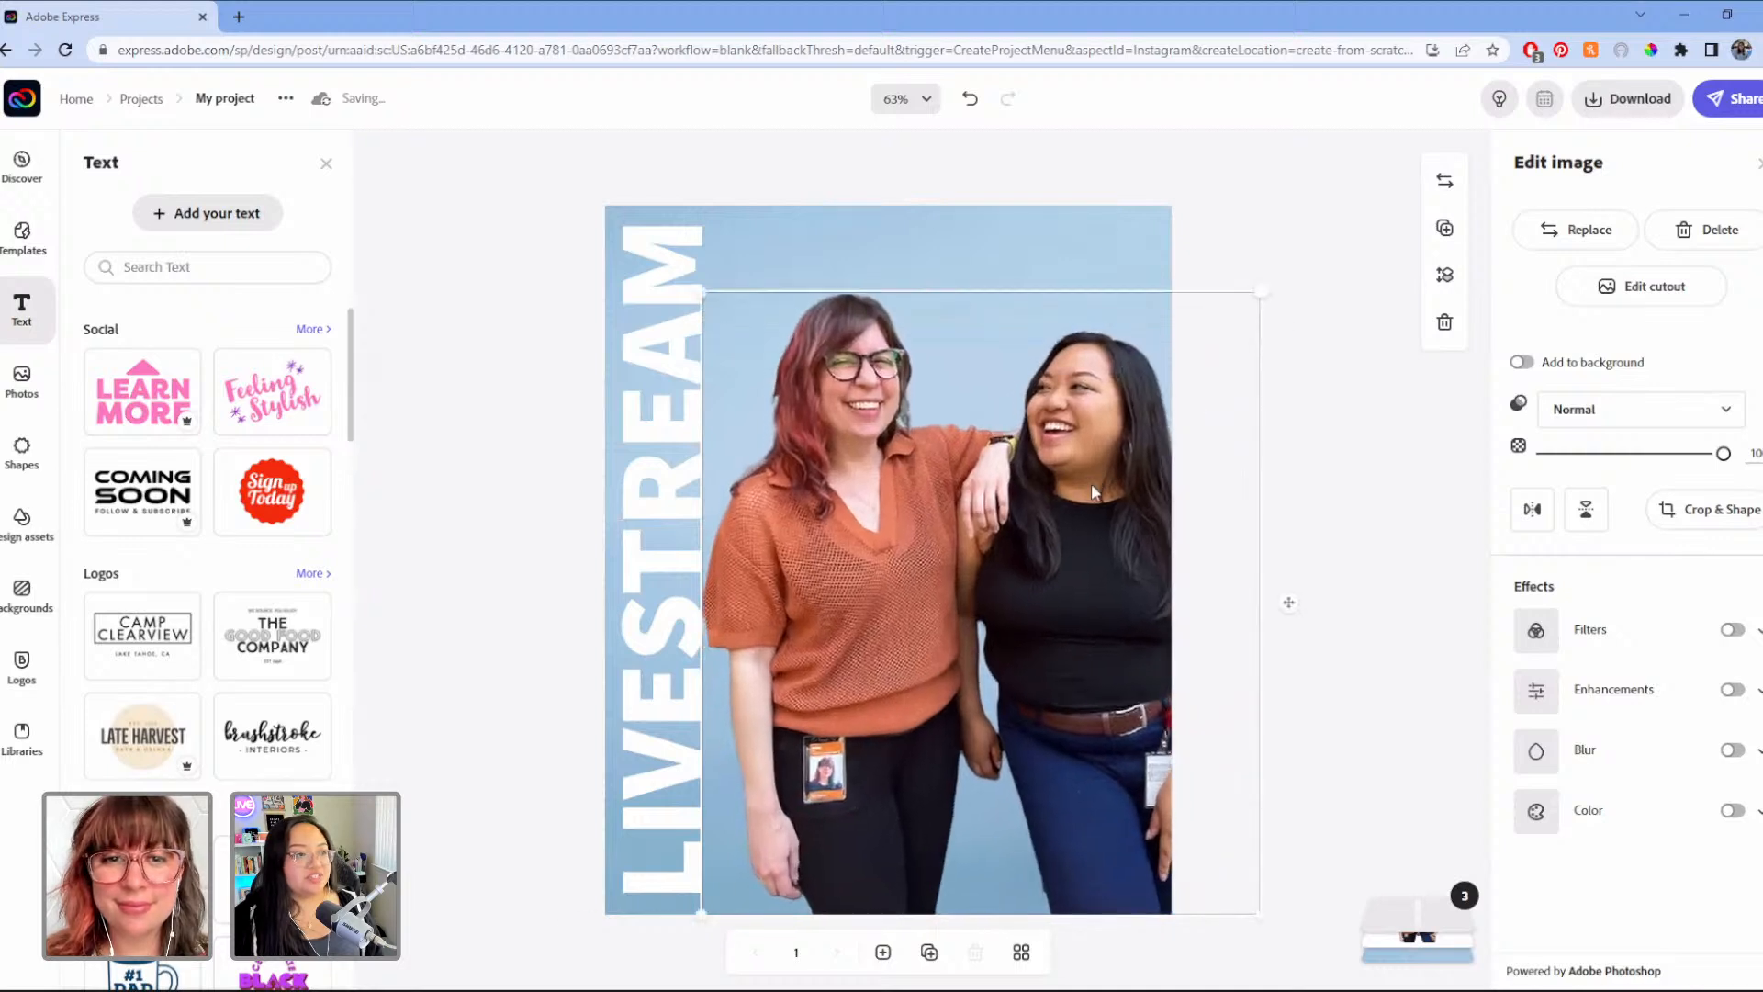
{"action": "left_click_drag", "start_coordinate": [1096, 485], "coordinate": [1061, 511]}
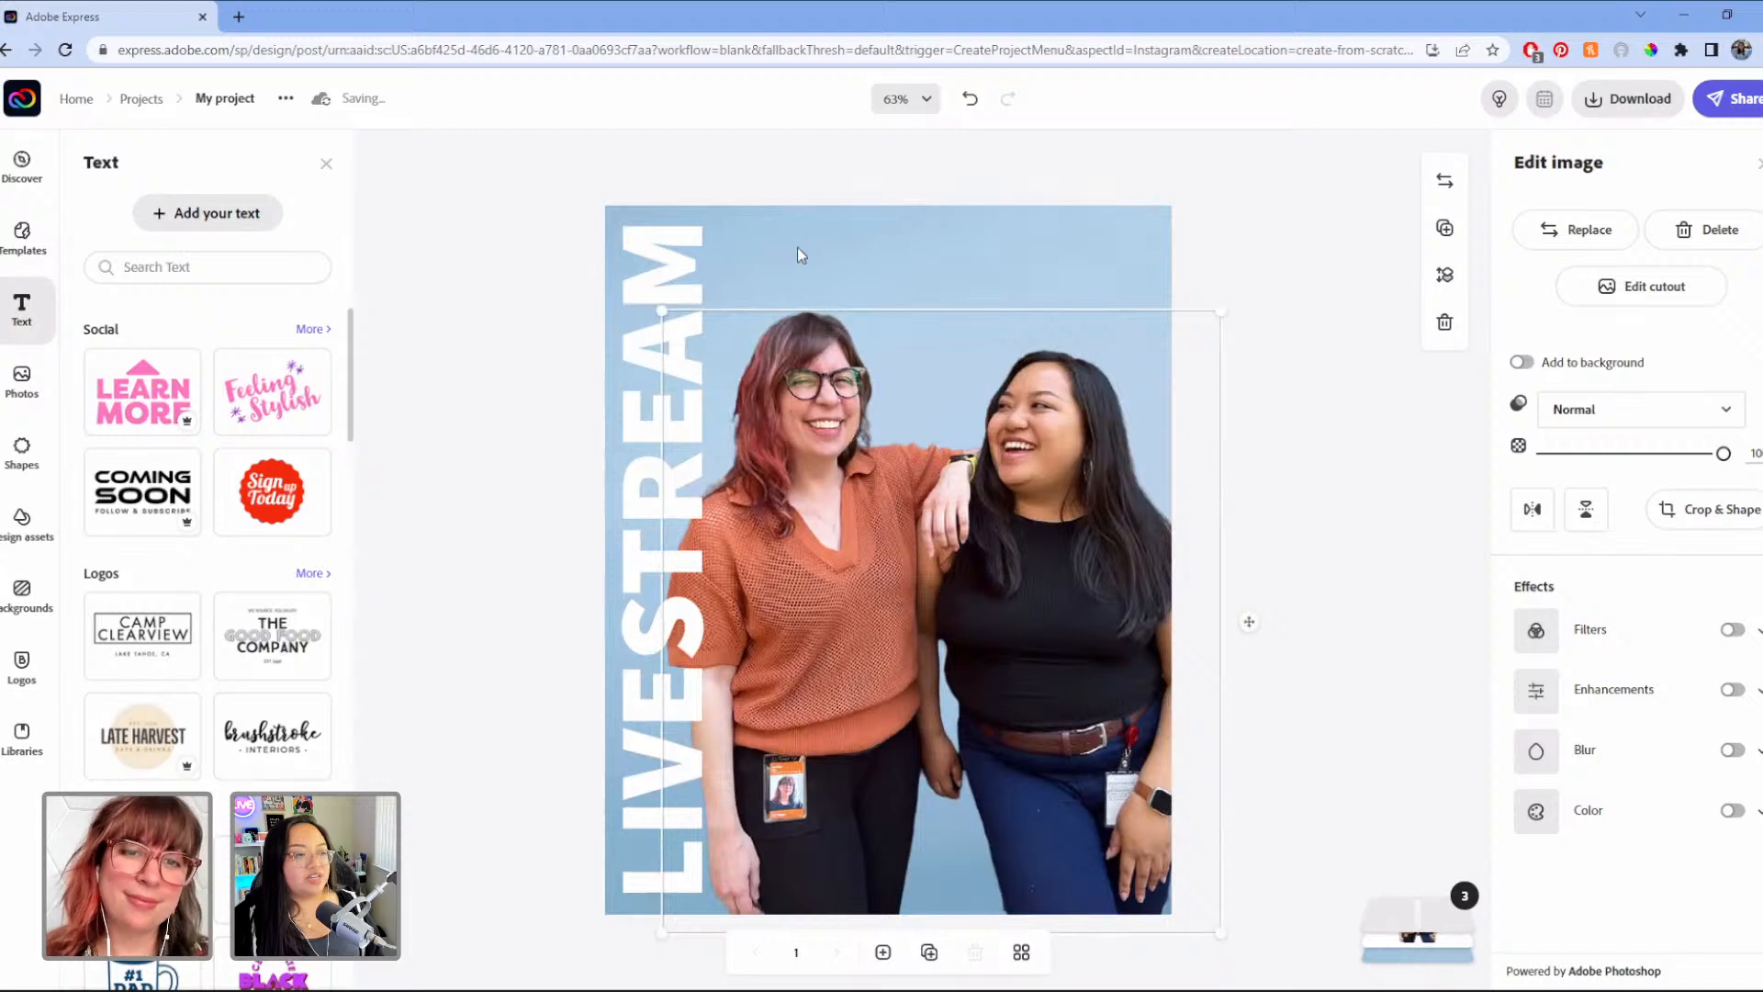
{"action": "left_click_drag", "start_coordinate": [876, 458], "coordinate": [863, 453]}
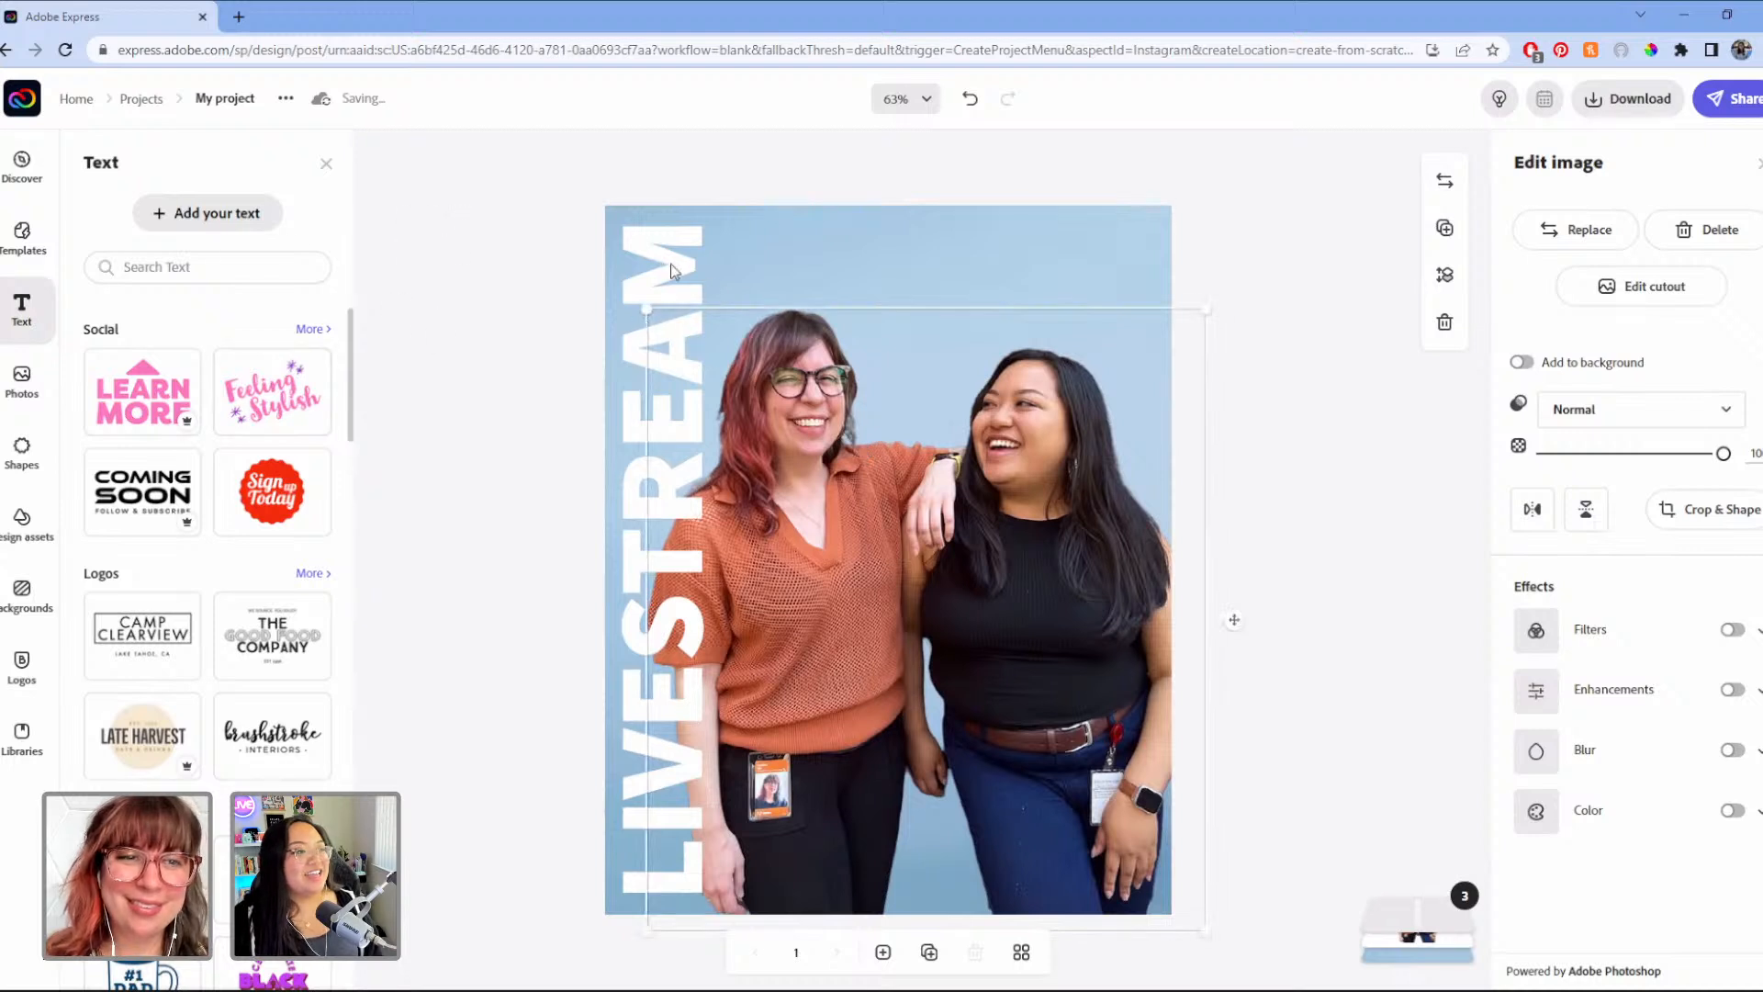
Step: Add a second white text box reading LIVESTREAM horizontally along the top of the page
{"action": "left_click", "coordinate": [219, 220]}
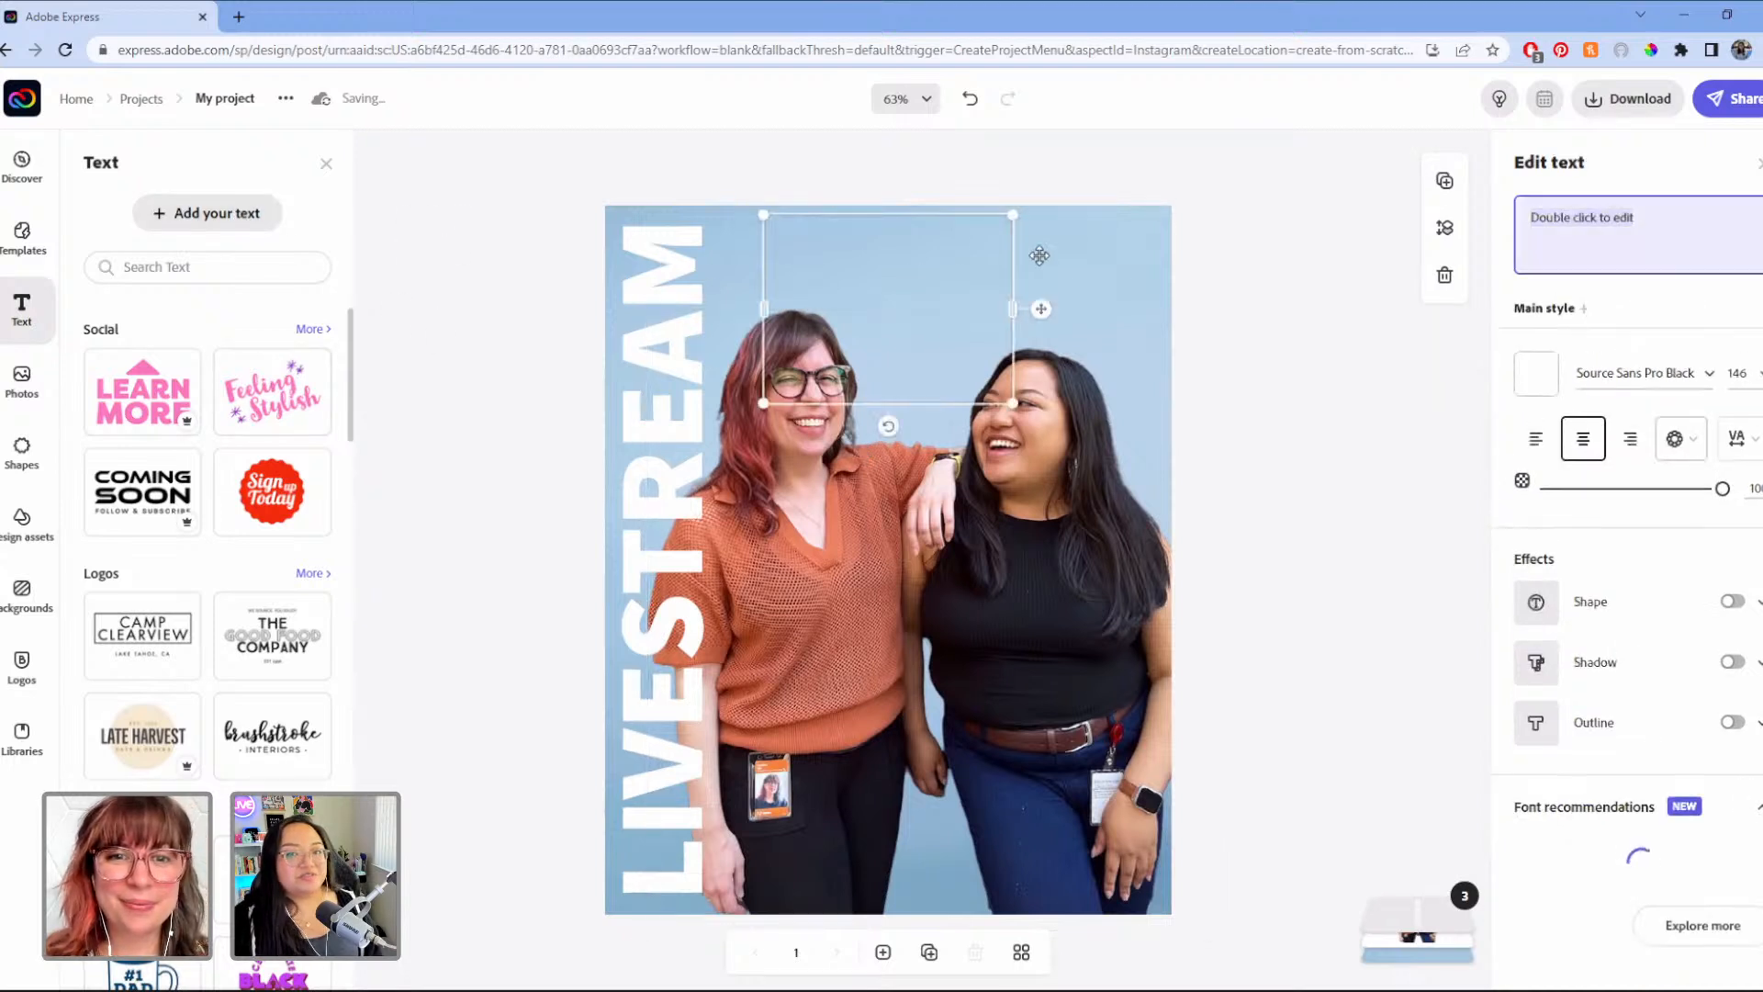
{"action": "left_click", "coordinate": [1672, 225]}
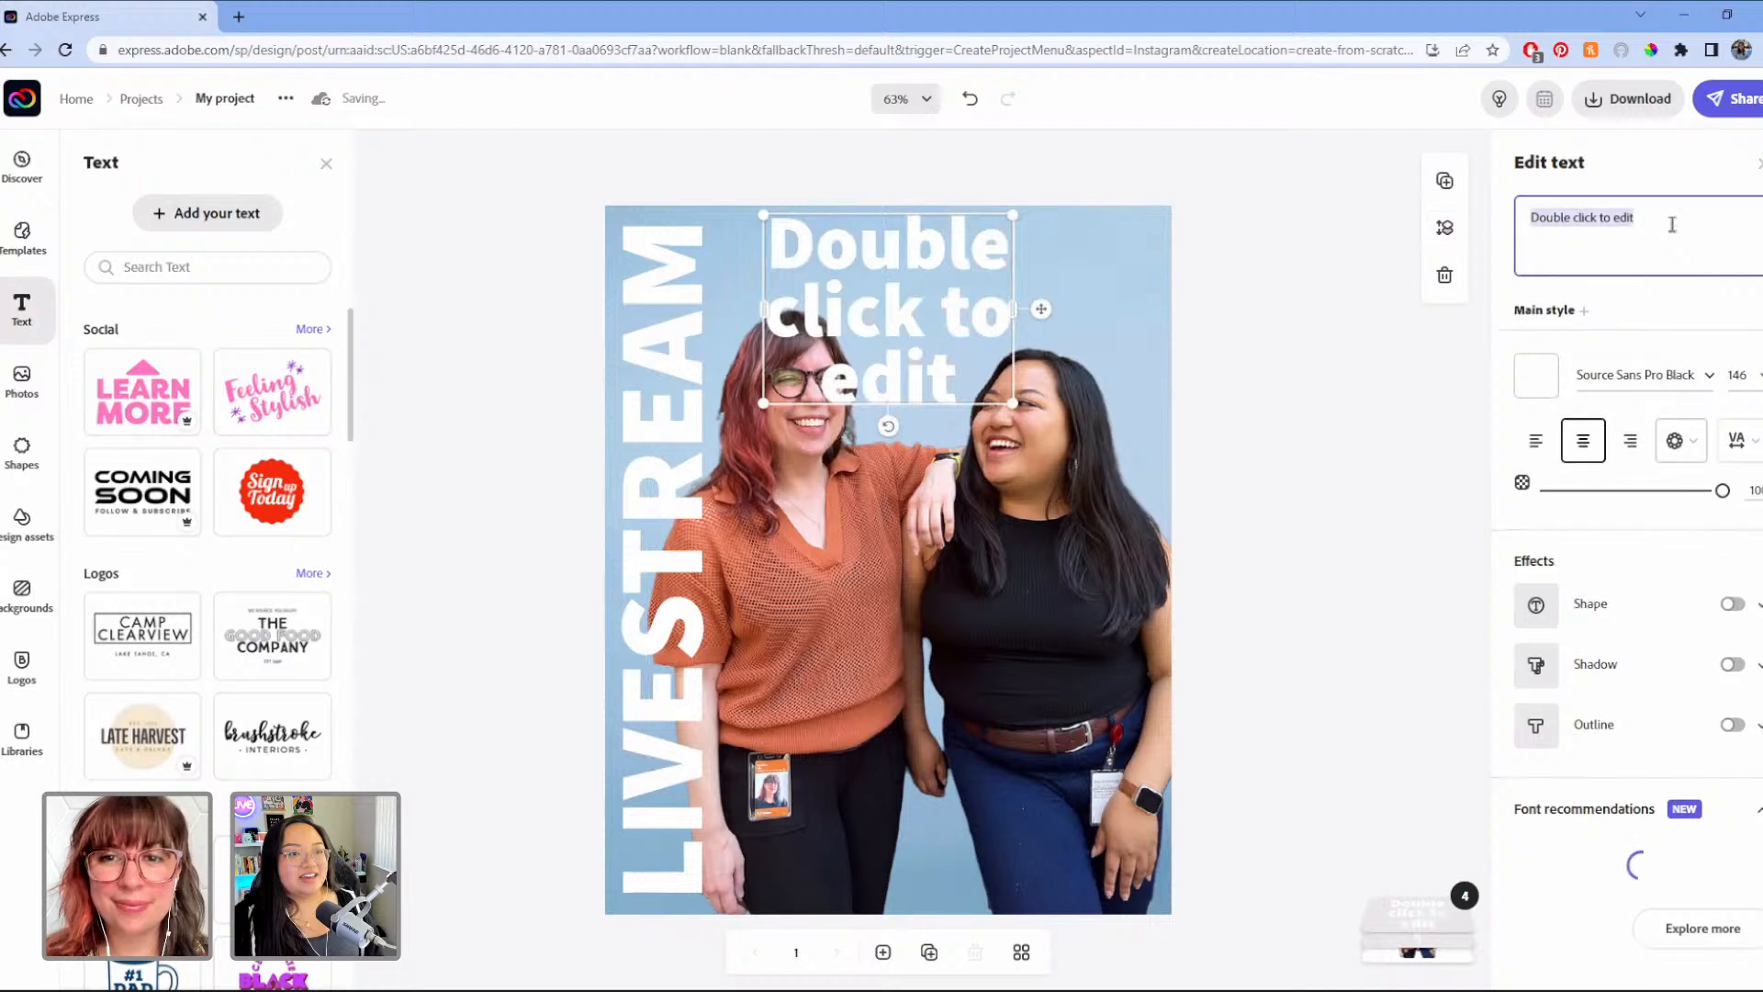
{"action": "left_click", "coordinate": [1649, 231]}
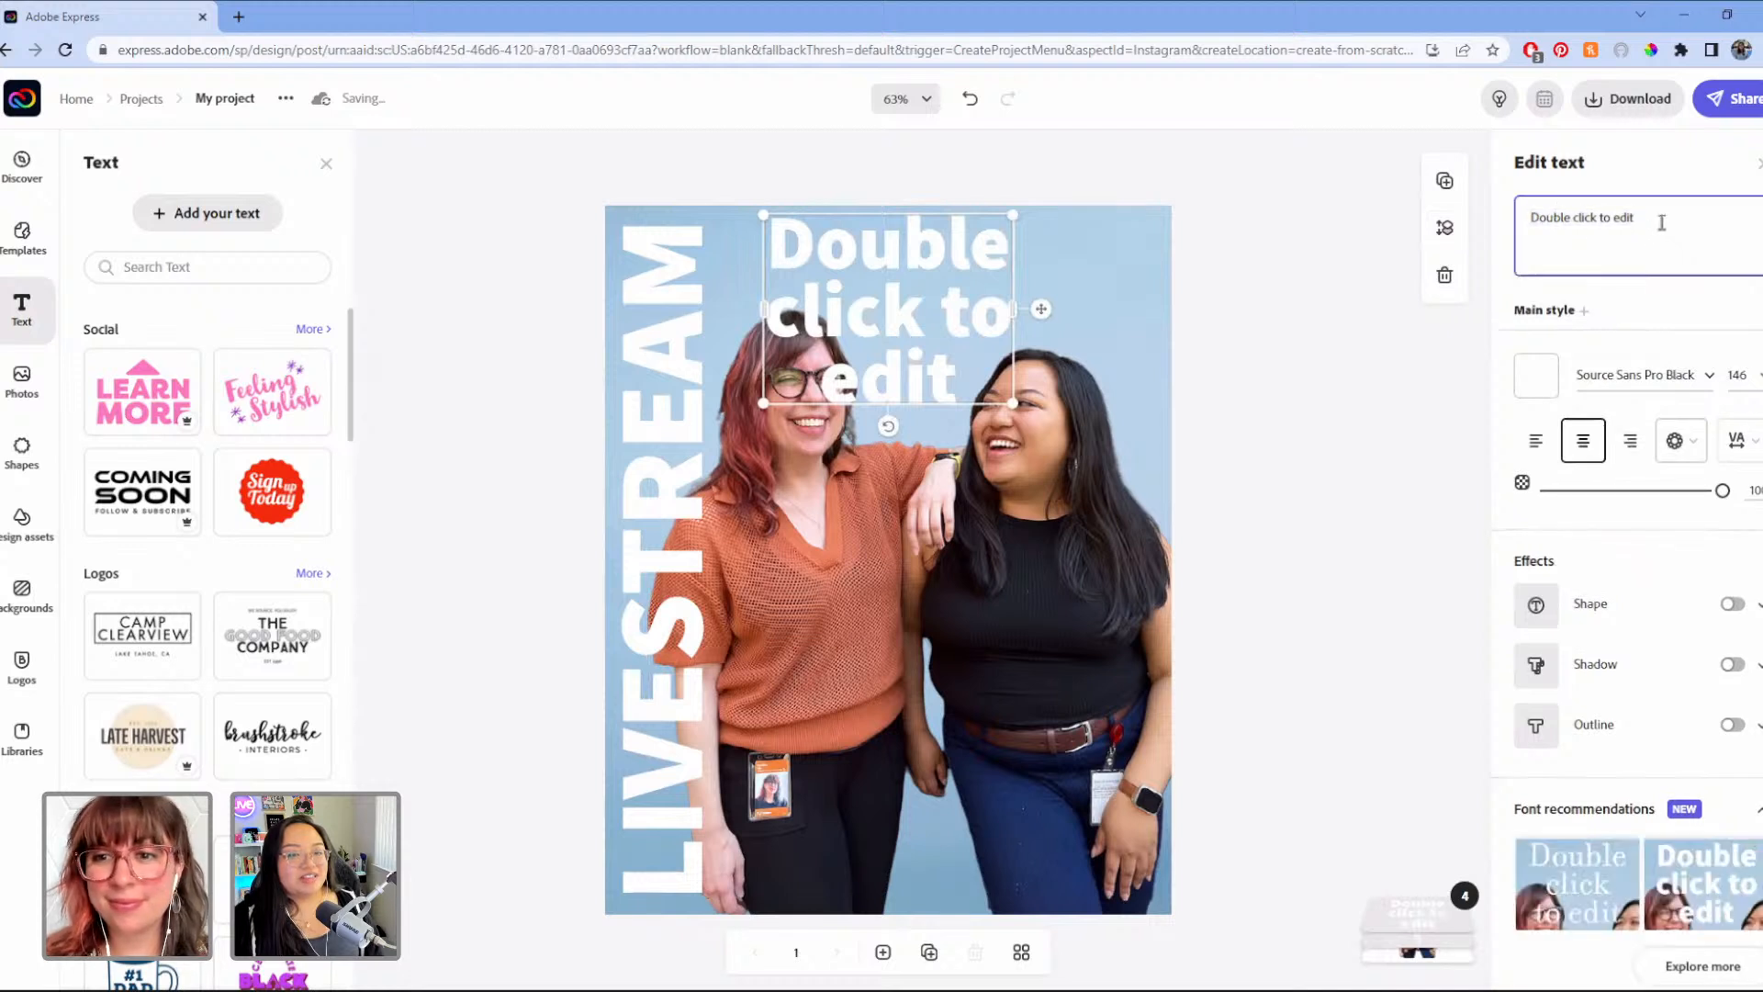
{"action": "left_click_drag", "start_coordinate": [1662, 223], "coordinate": [1541, 225]}
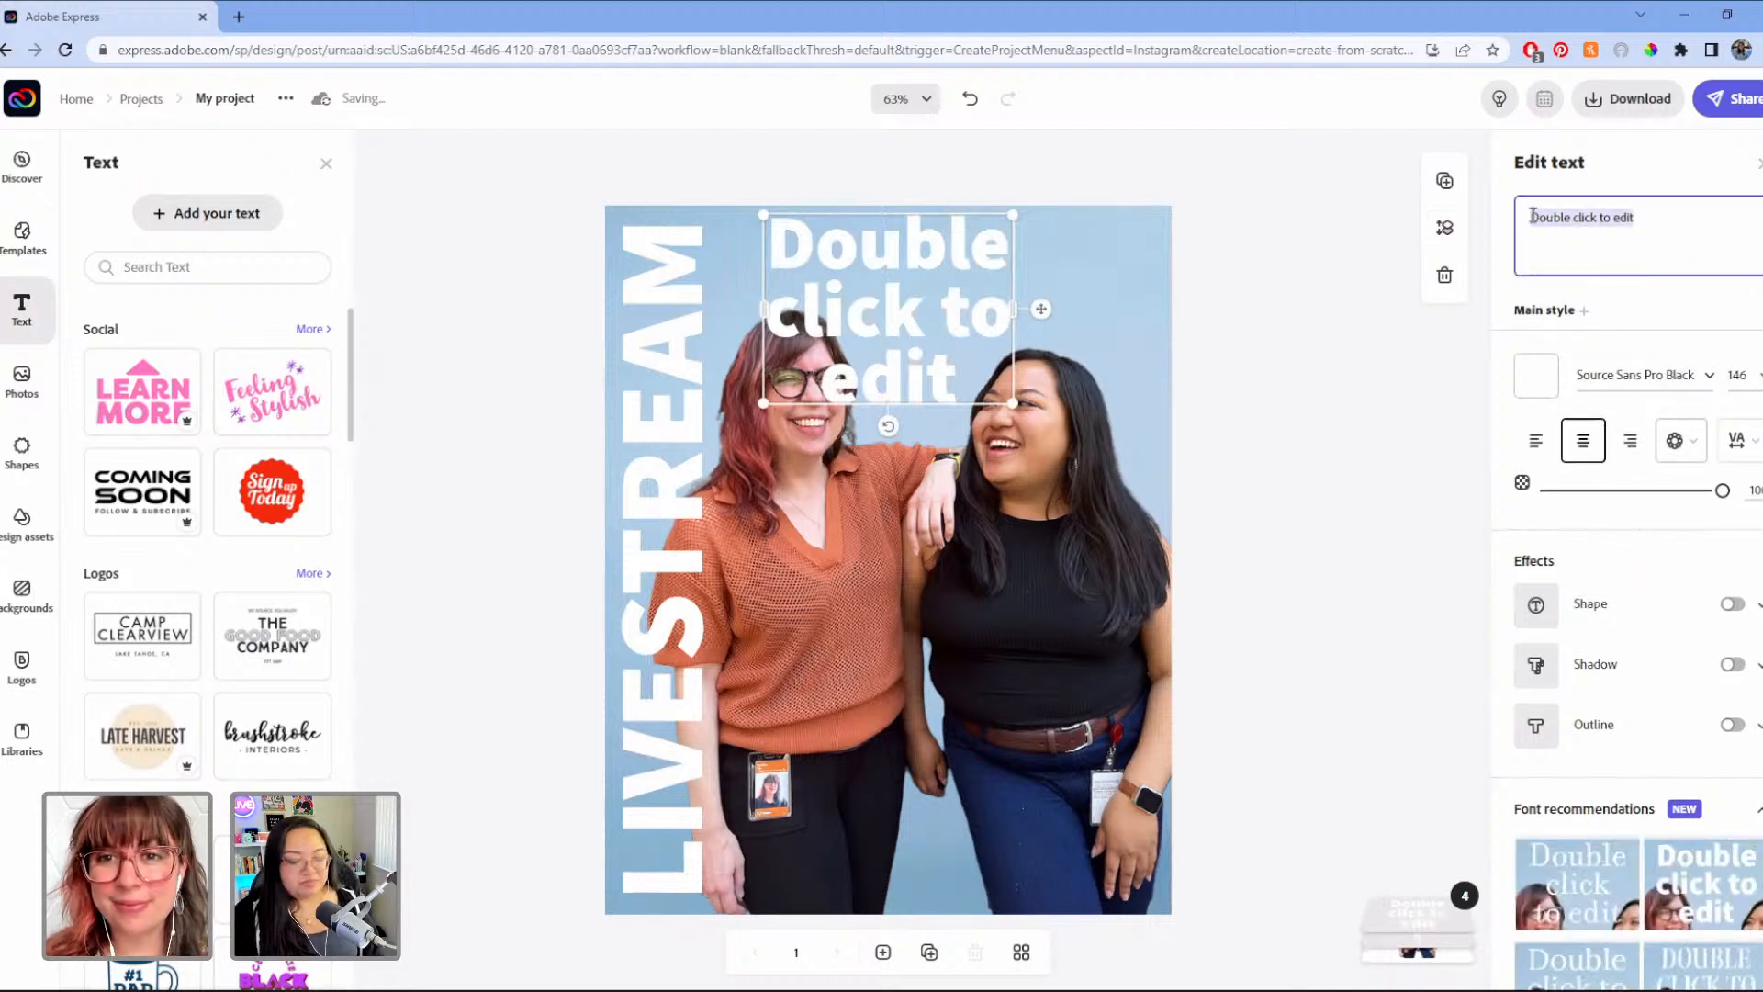
{"action": "type", "text": "L"}
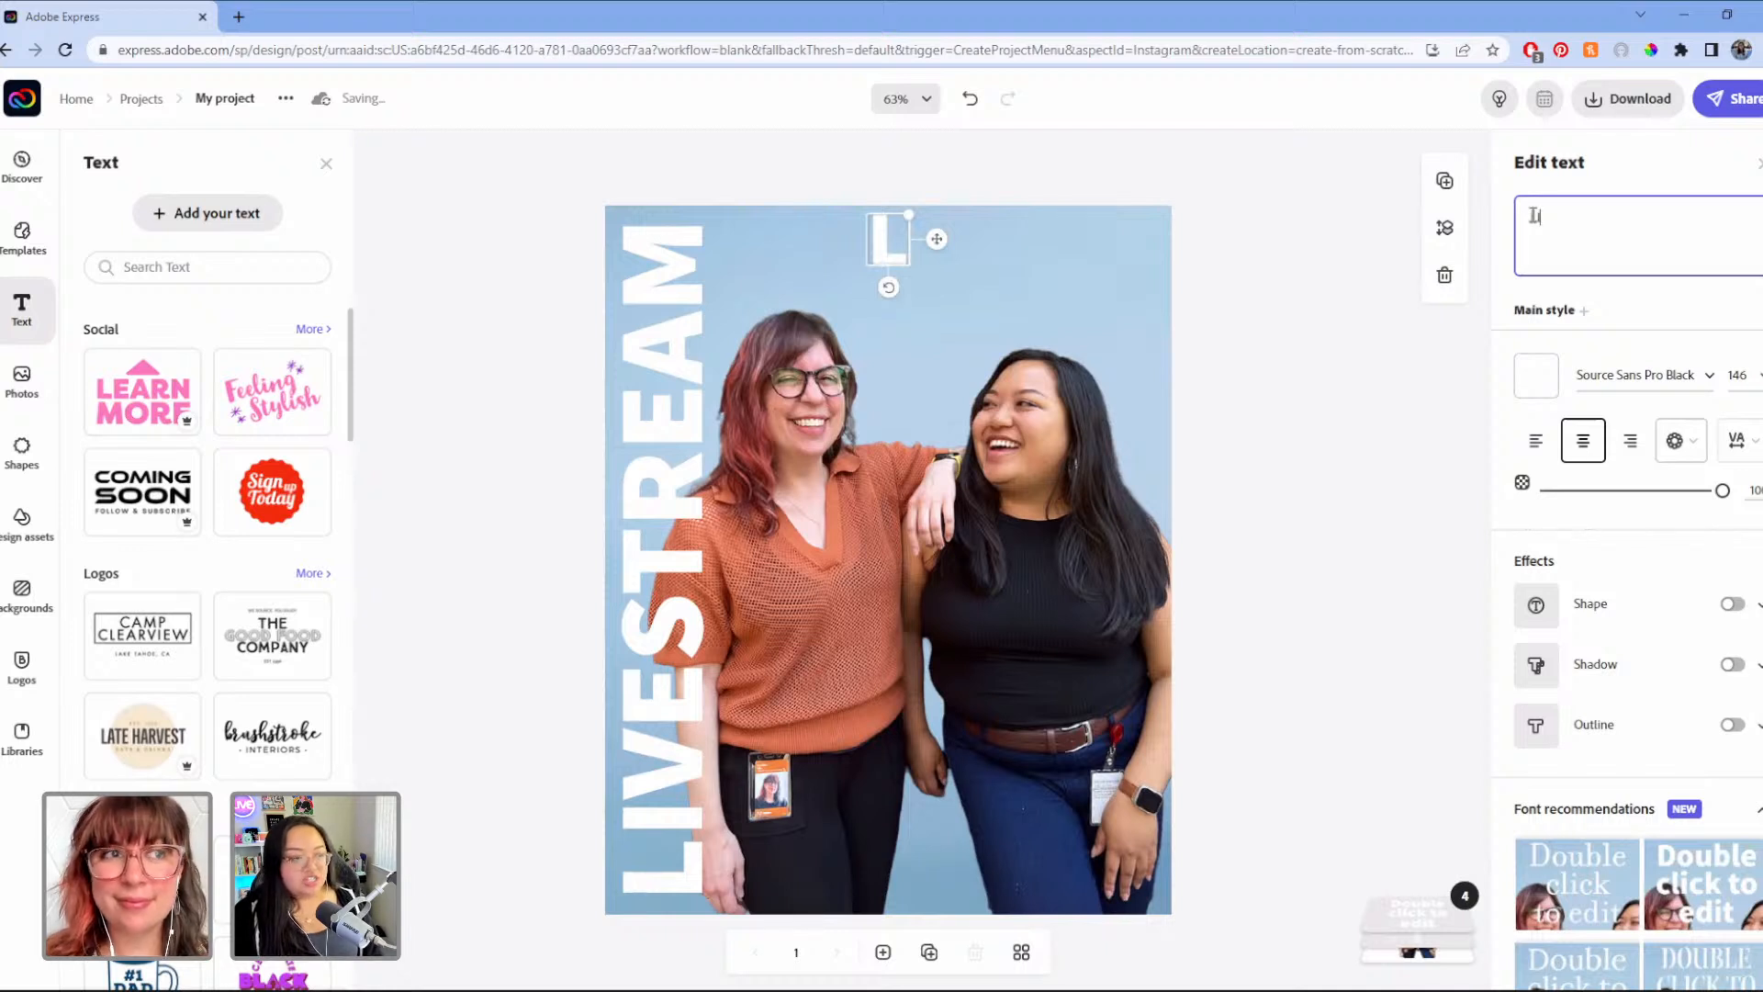
{"action": "type", "text": "IV"}
{"action": "key", "text": "BackSpace"}
{"action": "key", "text": "BackSpace"}
{"action": "key", "text": "BackSpace"}
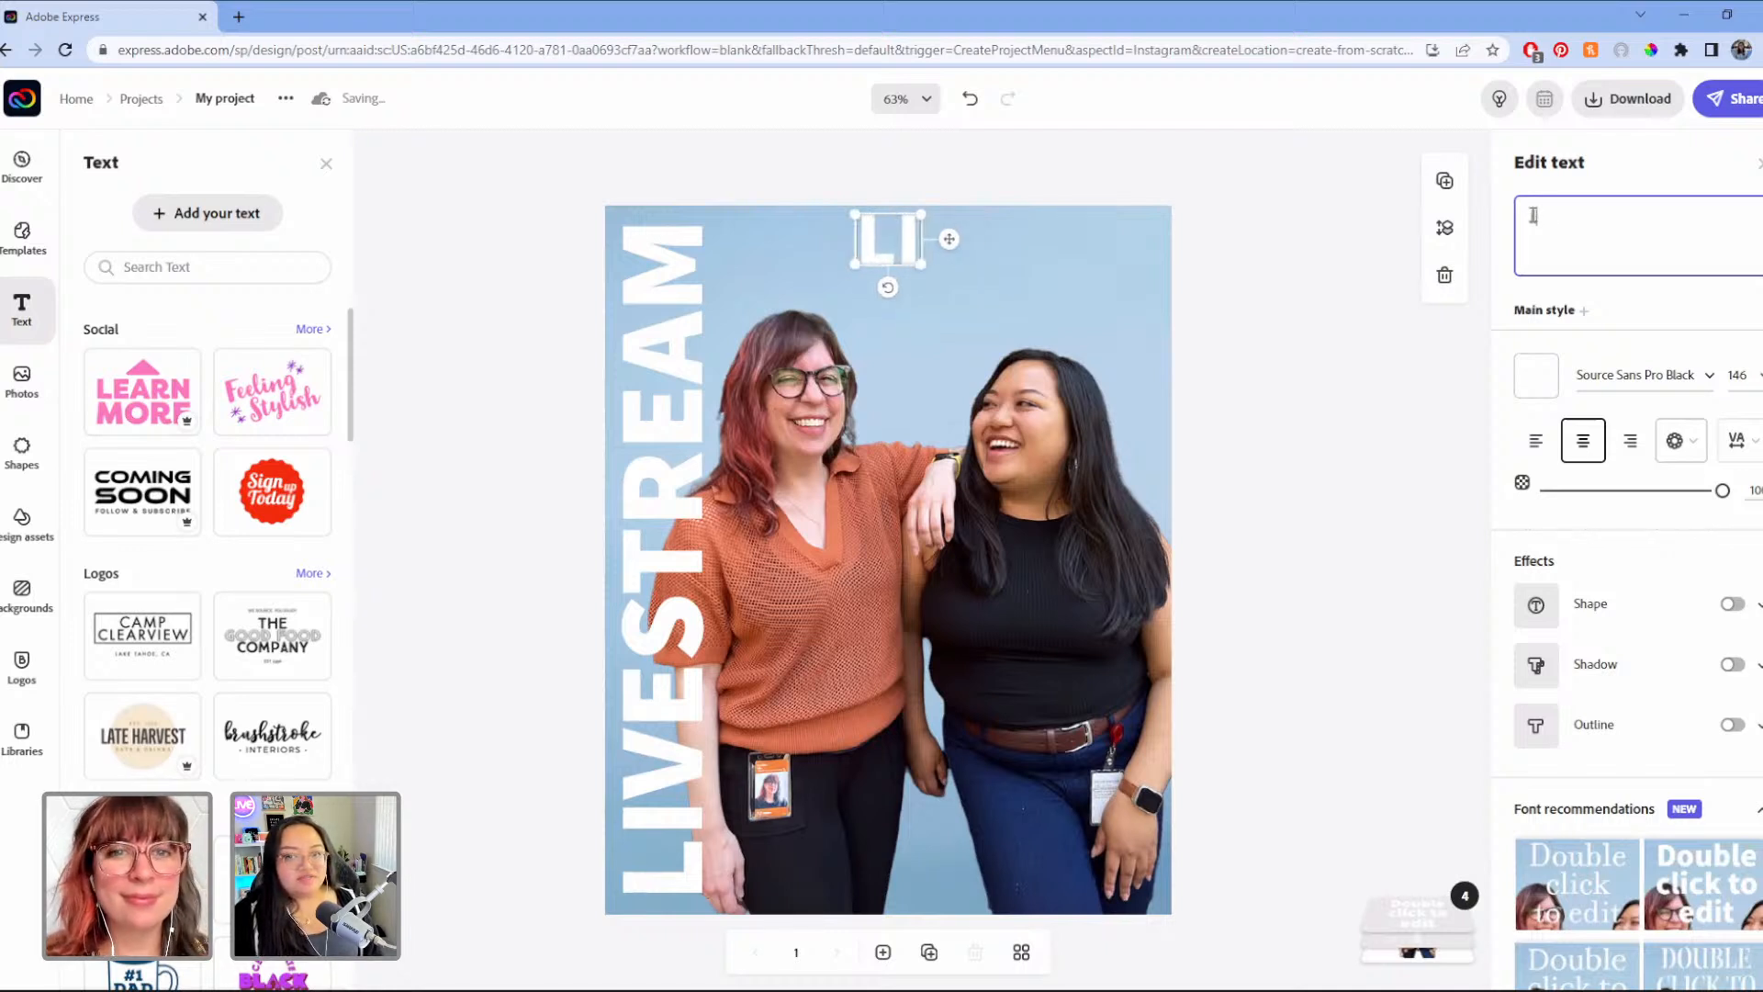
{"action": "type", "text": "LIVE"}
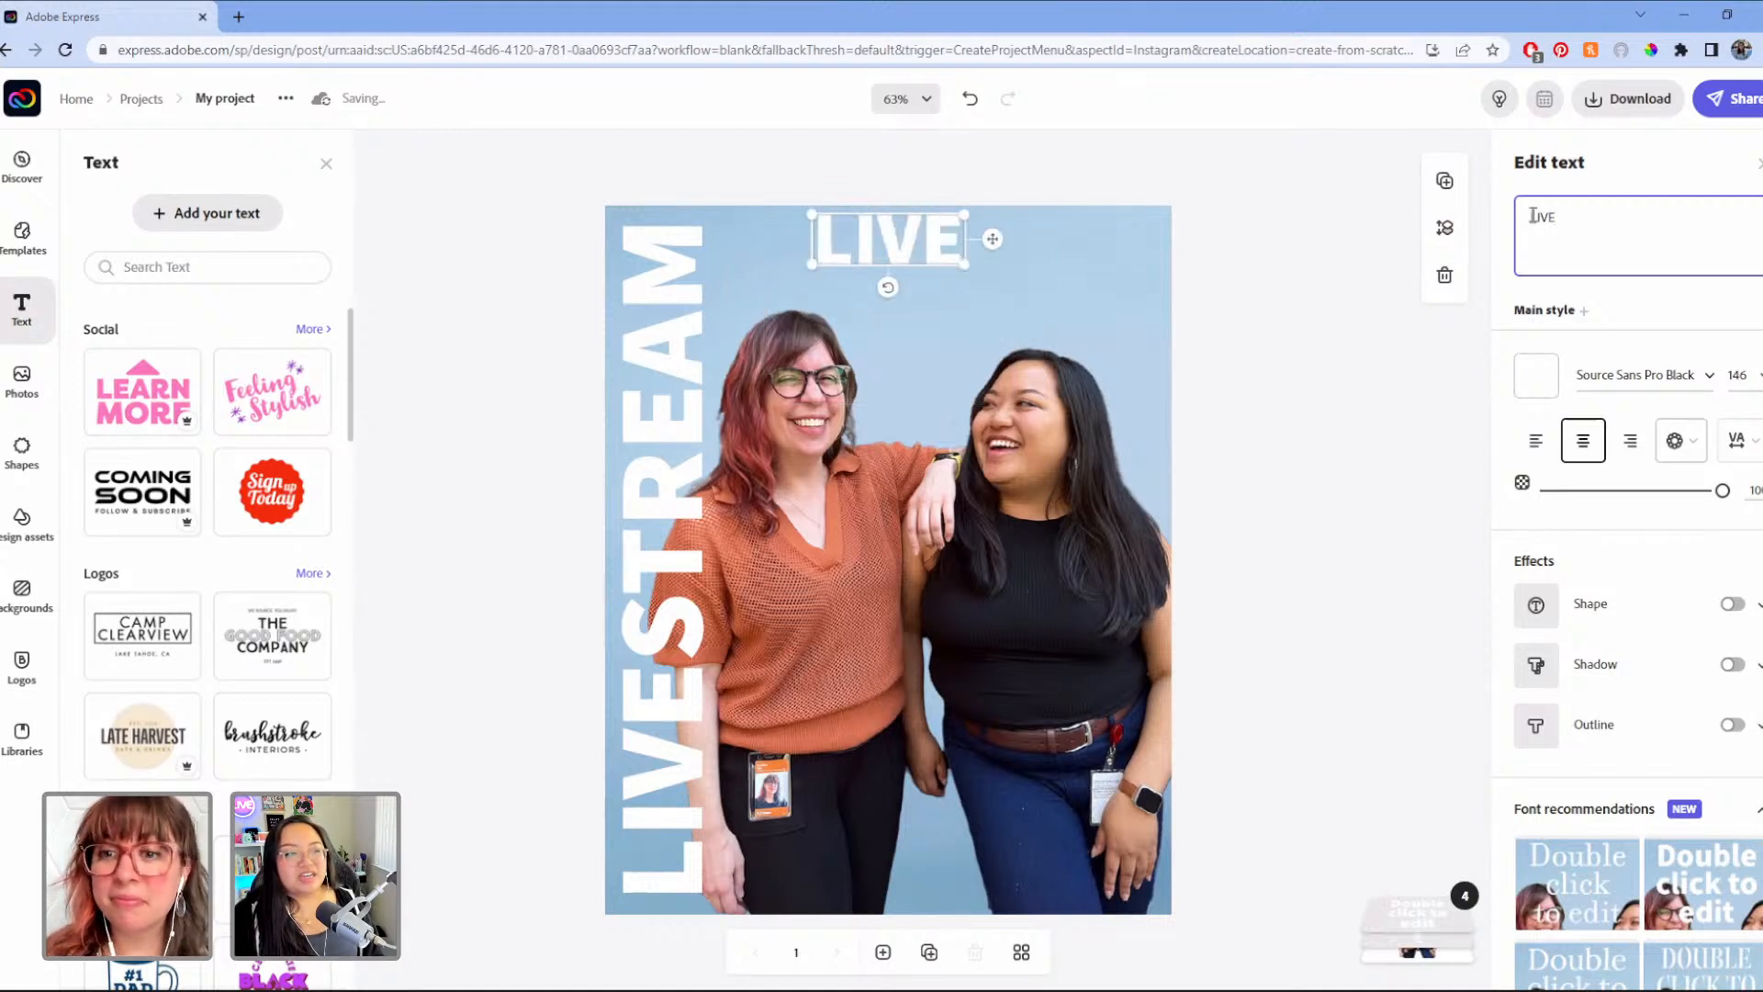
{"action": "type", "text": "STREA"}
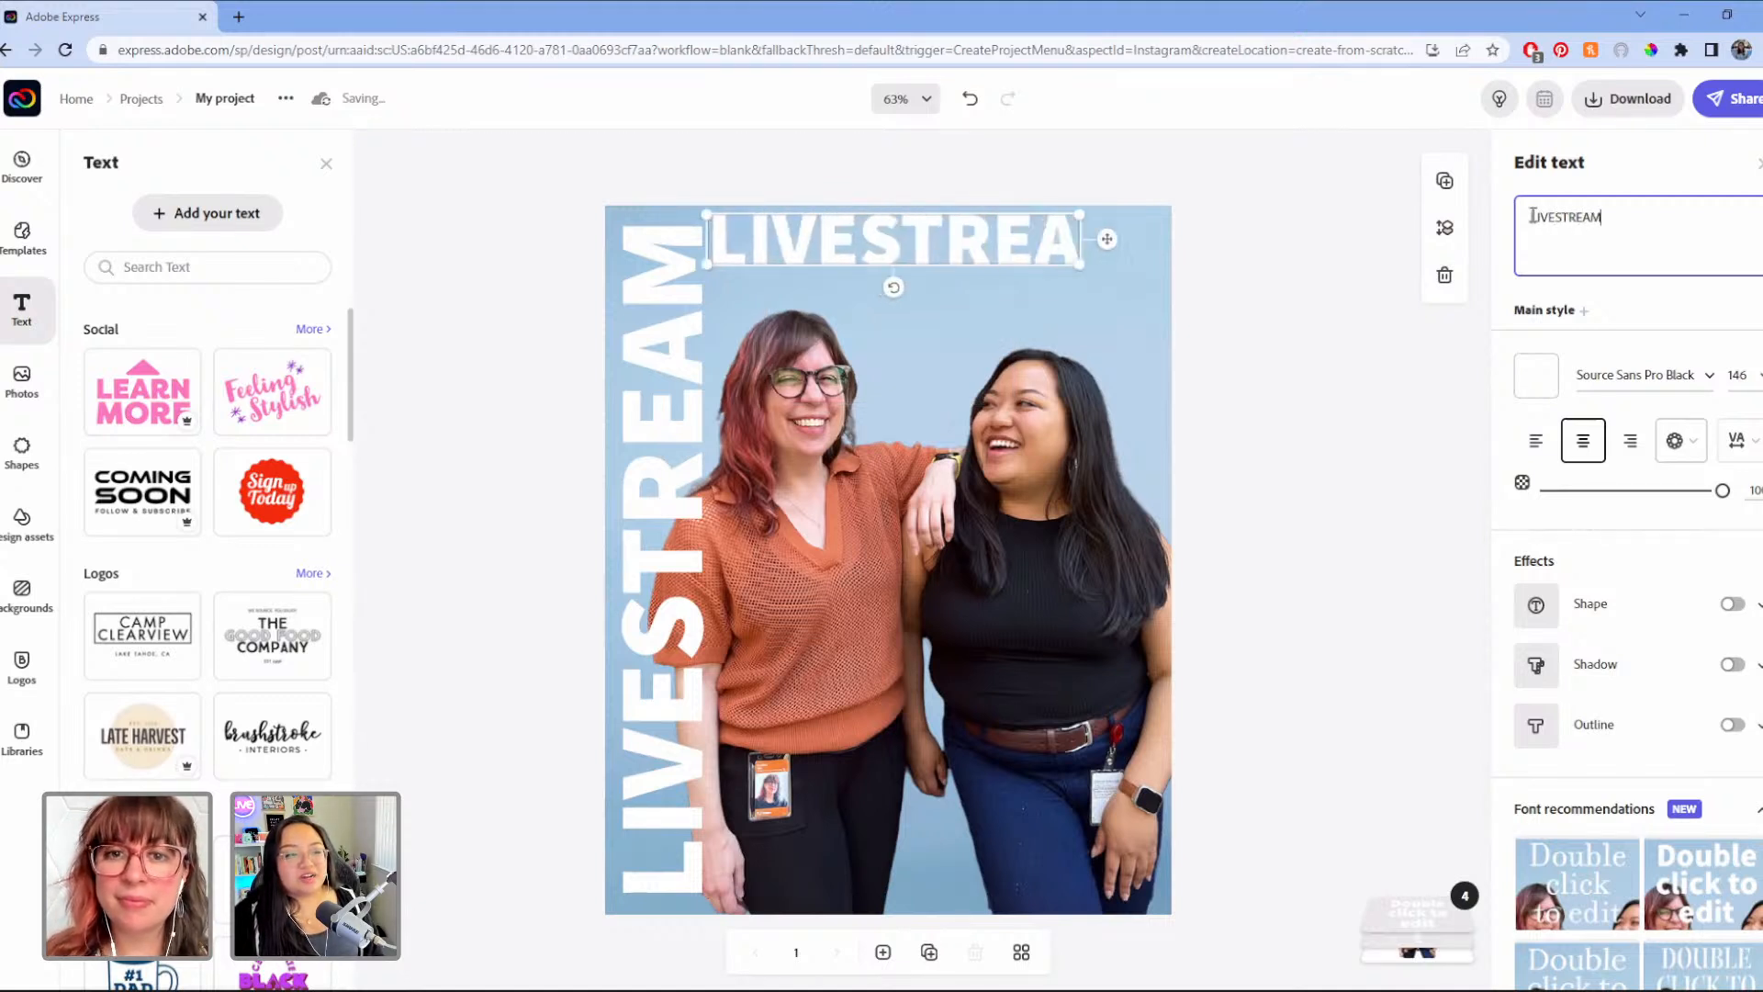
{"action": "type", "text": "M"}
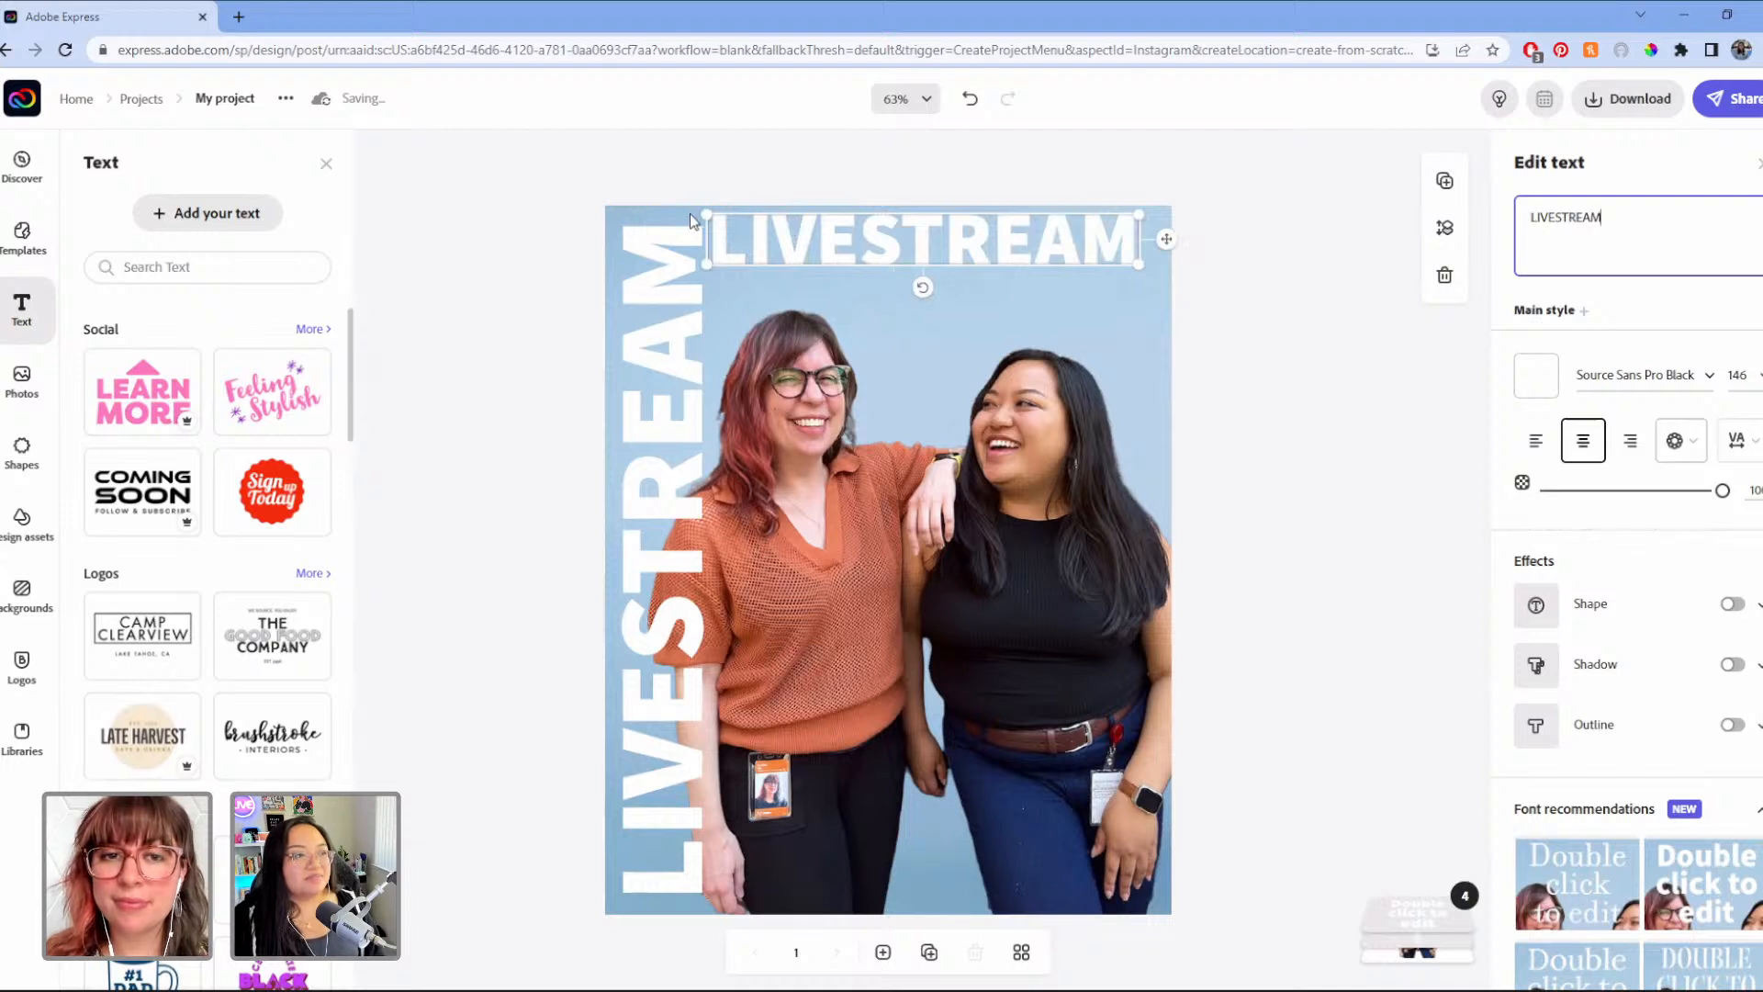
Step: Shrink the horizontal LIVESTREAM text to about size 47.6 and place it in the page's top-right corner
{"action": "left_click_drag", "start_coordinate": [706, 214], "coordinate": [1082, 234]}
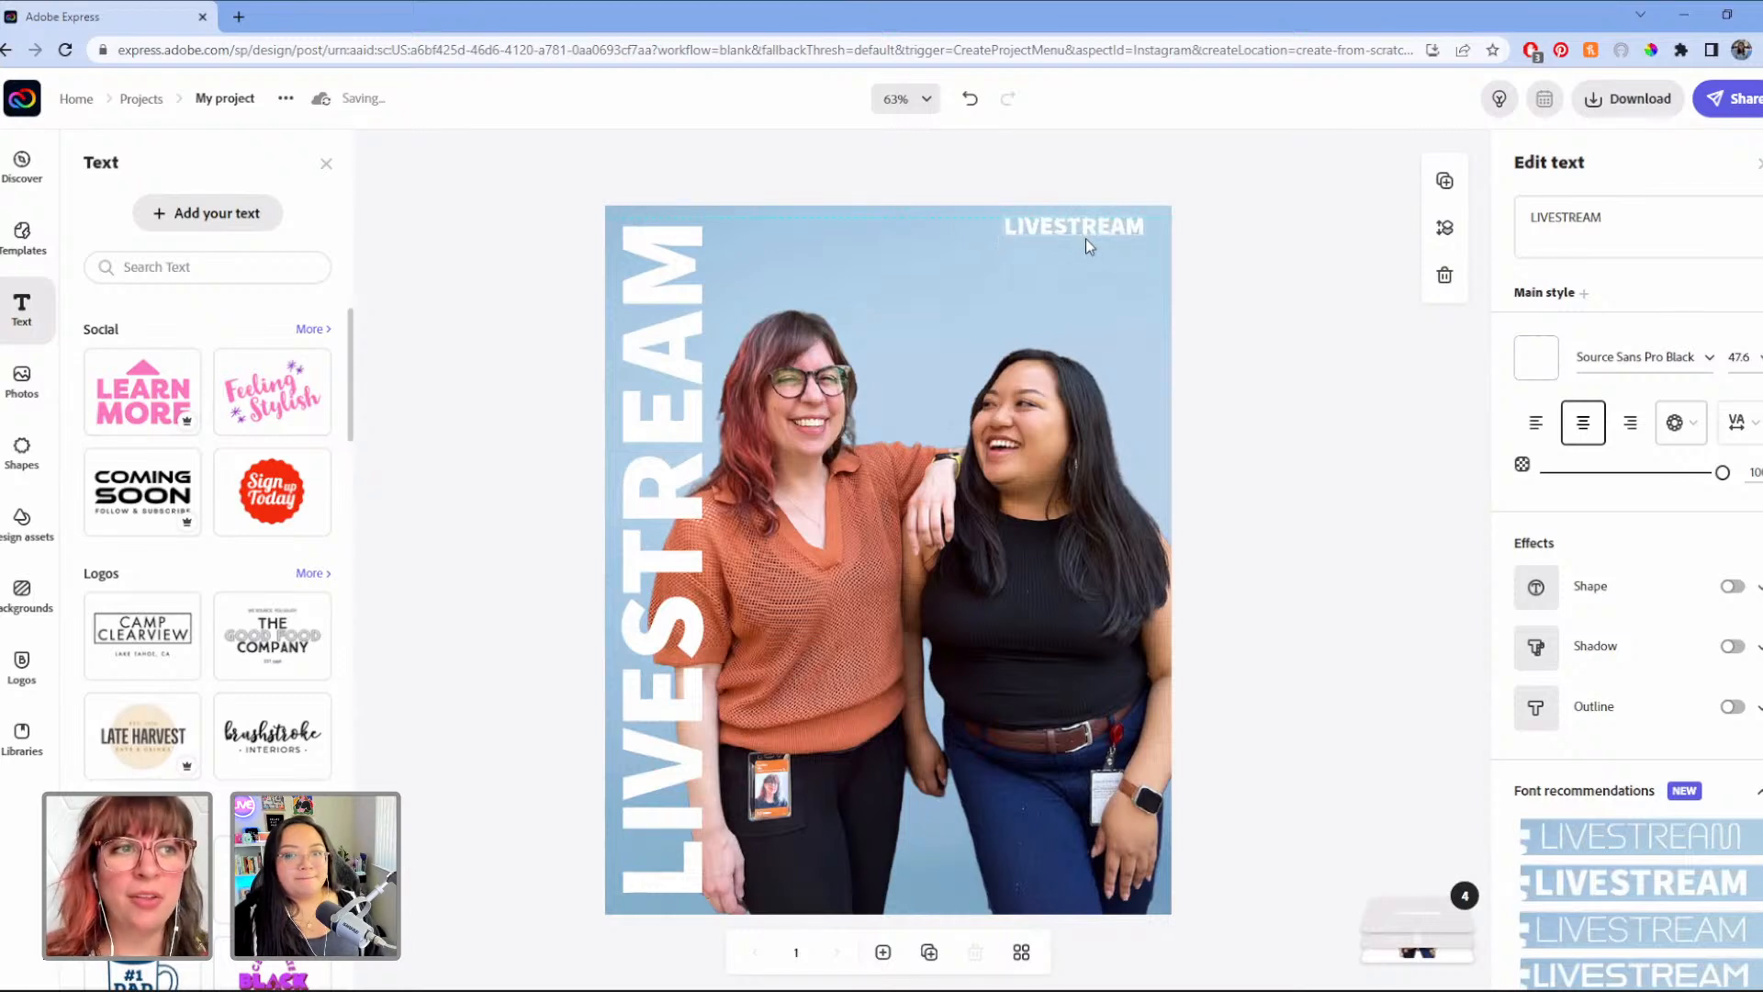
{"action": "left_click_drag", "start_coordinate": [1086, 239], "coordinate": [1090, 230]}
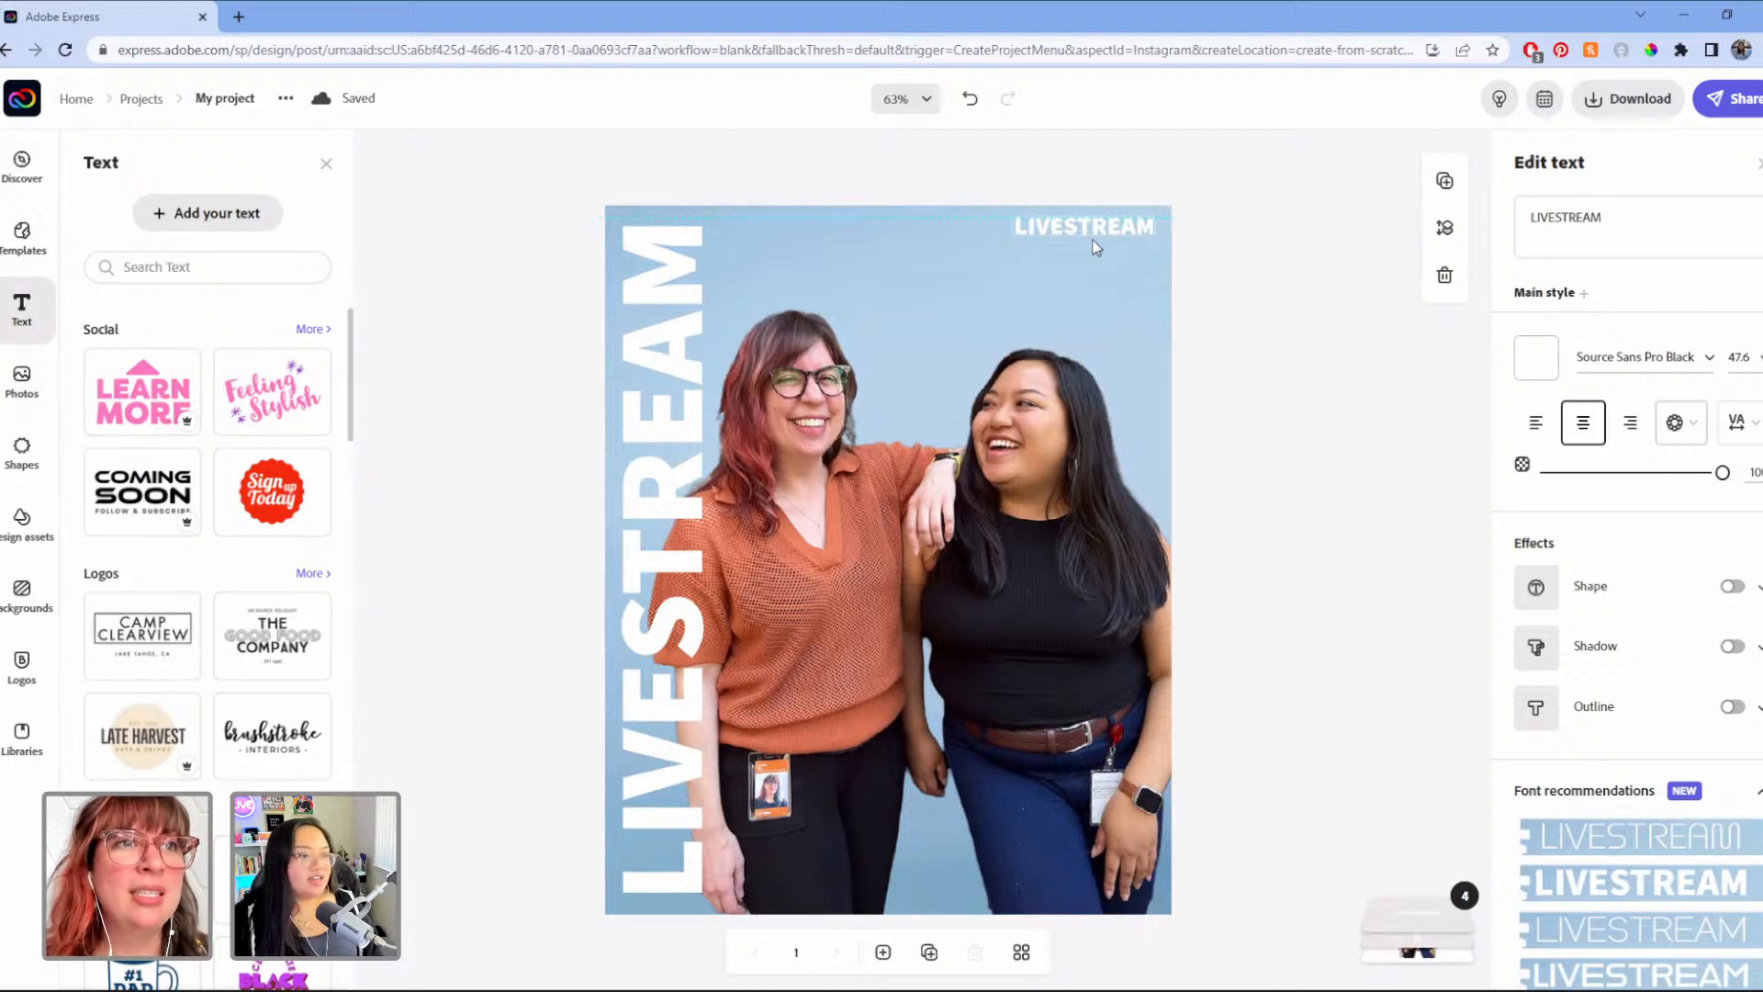
{"action": "left_click_drag", "start_coordinate": [1095, 246], "coordinate": [1088, 239]}
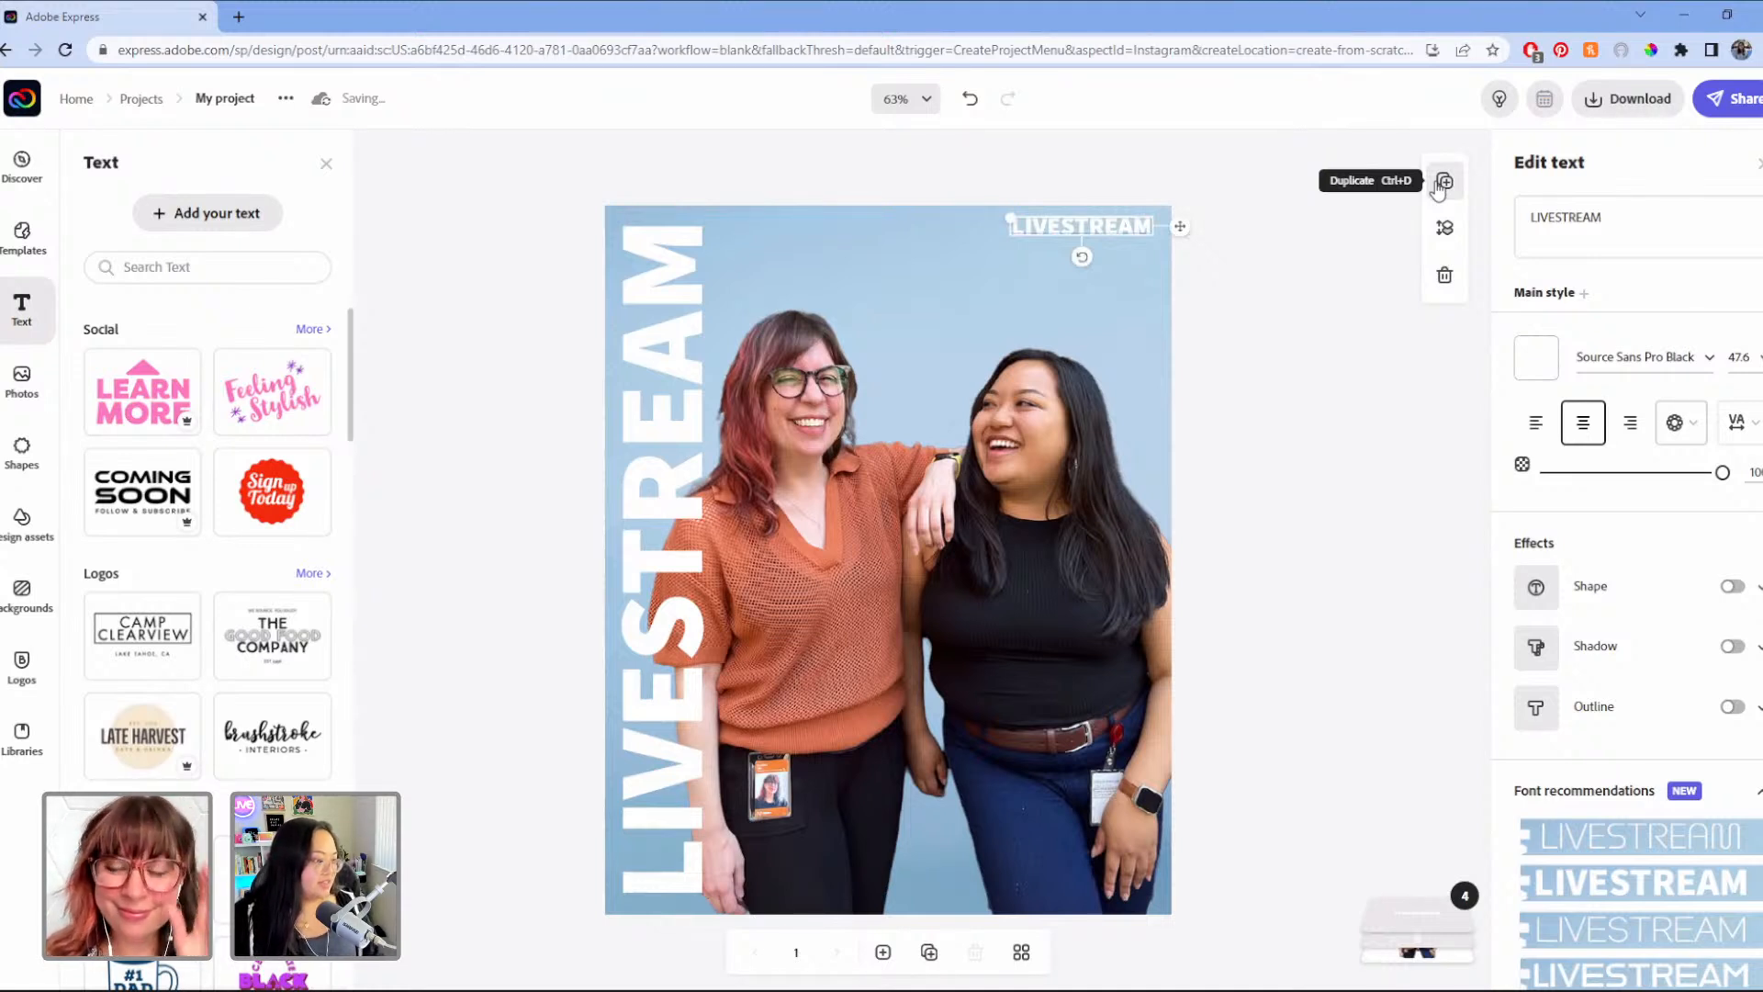
Step: Duplicate the small LIVESTREAM text and place the copy directly beneath the original
{"action": "left_click", "coordinate": [1447, 188]}
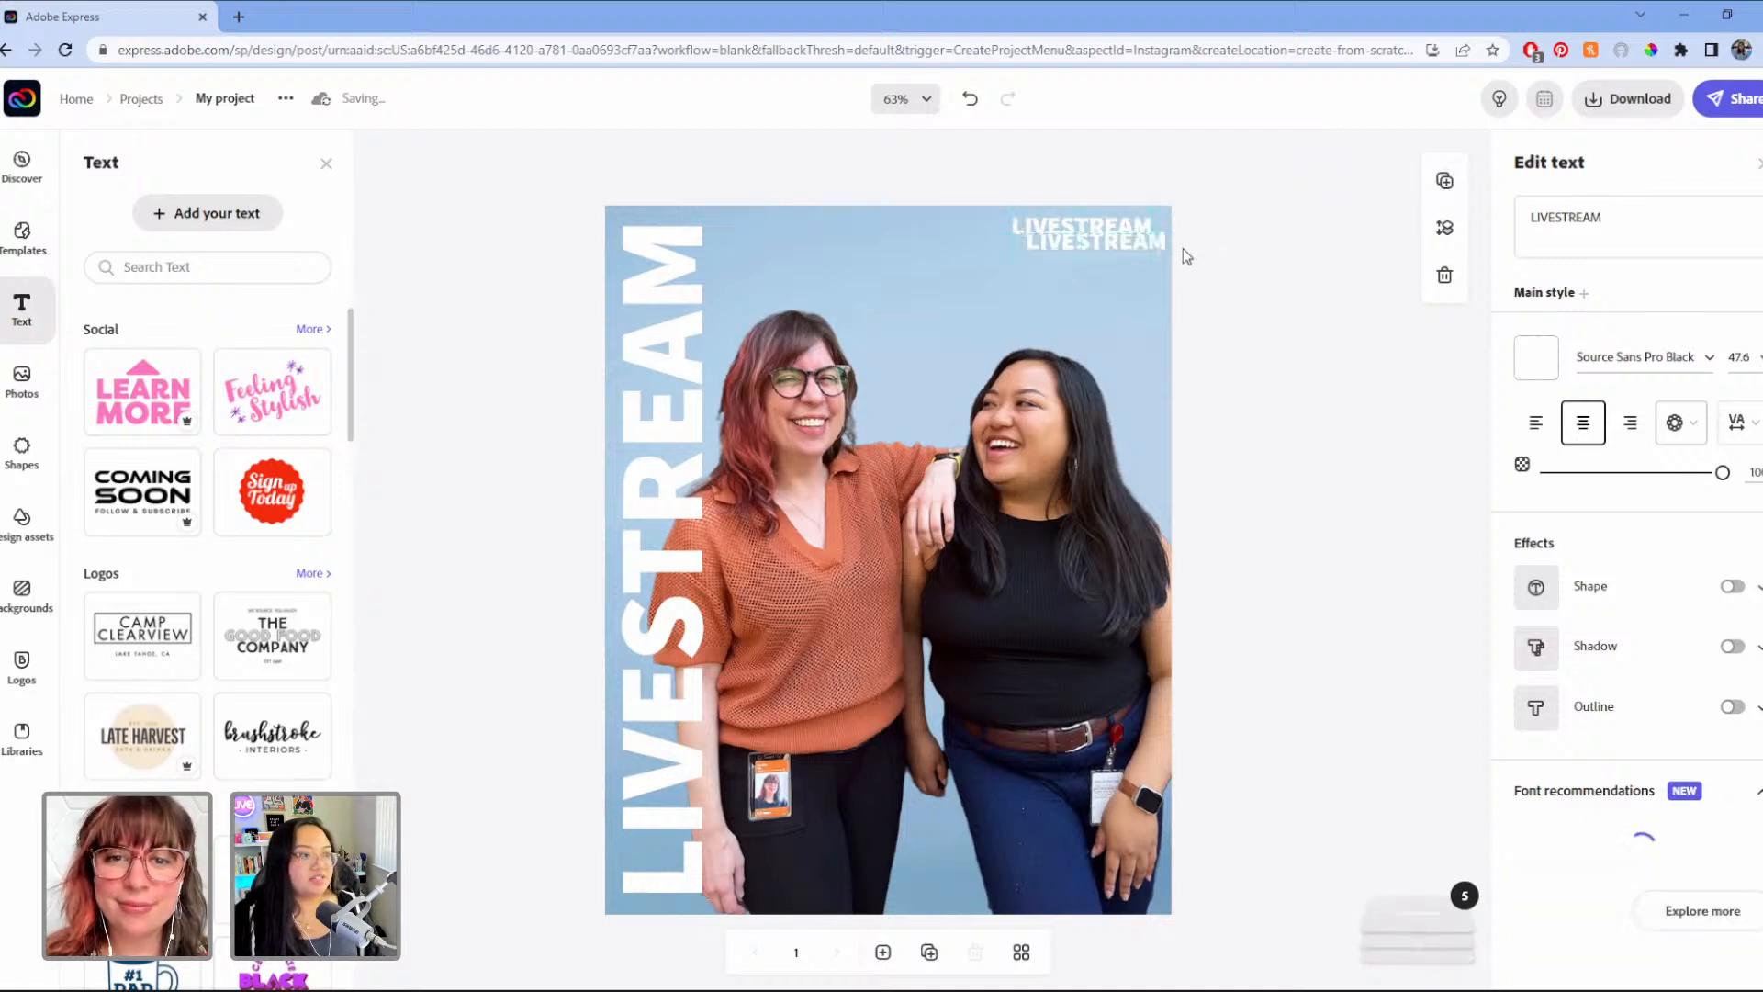
{"action": "left_click_drag", "start_coordinate": [1183, 248], "coordinate": [1182, 258]}
Step: Duplicate both small LIVESTREAM lines together as an ungrouped selection and stack the copied pair beneath the original pair
{"action": "left_click_drag", "start_coordinate": [1054, 173], "coordinate": [1117, 269]}
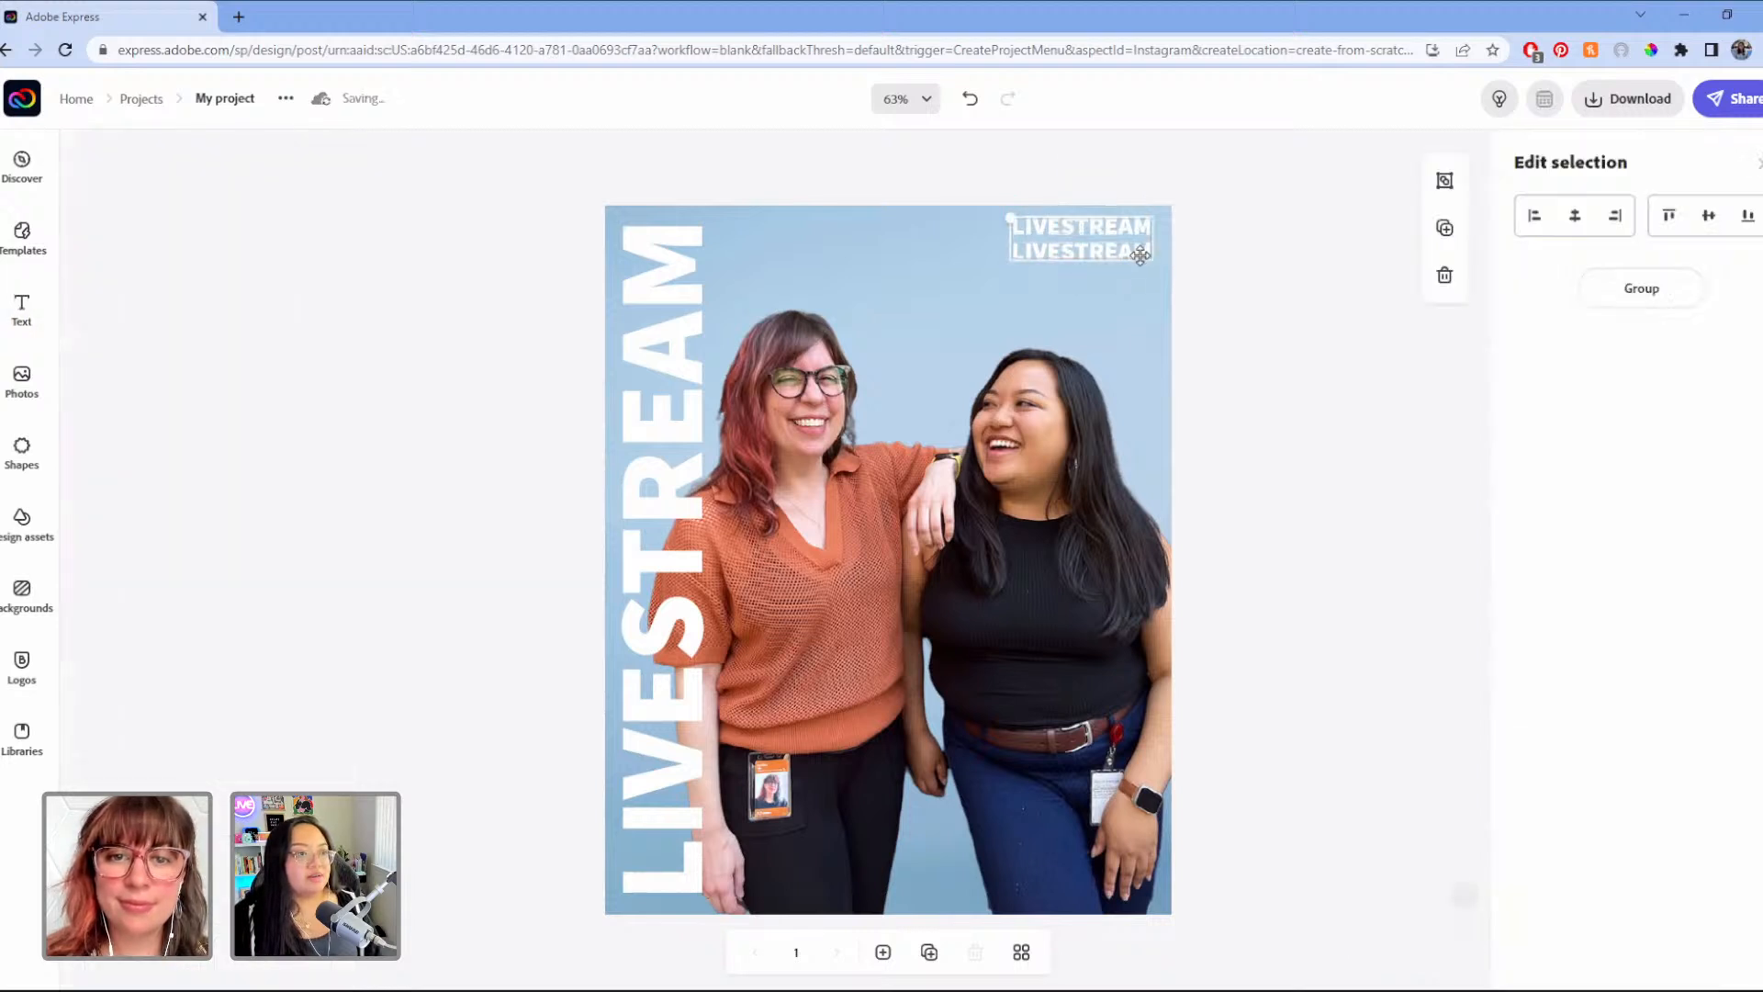
{"action": "left_click", "coordinate": [1444, 231]}
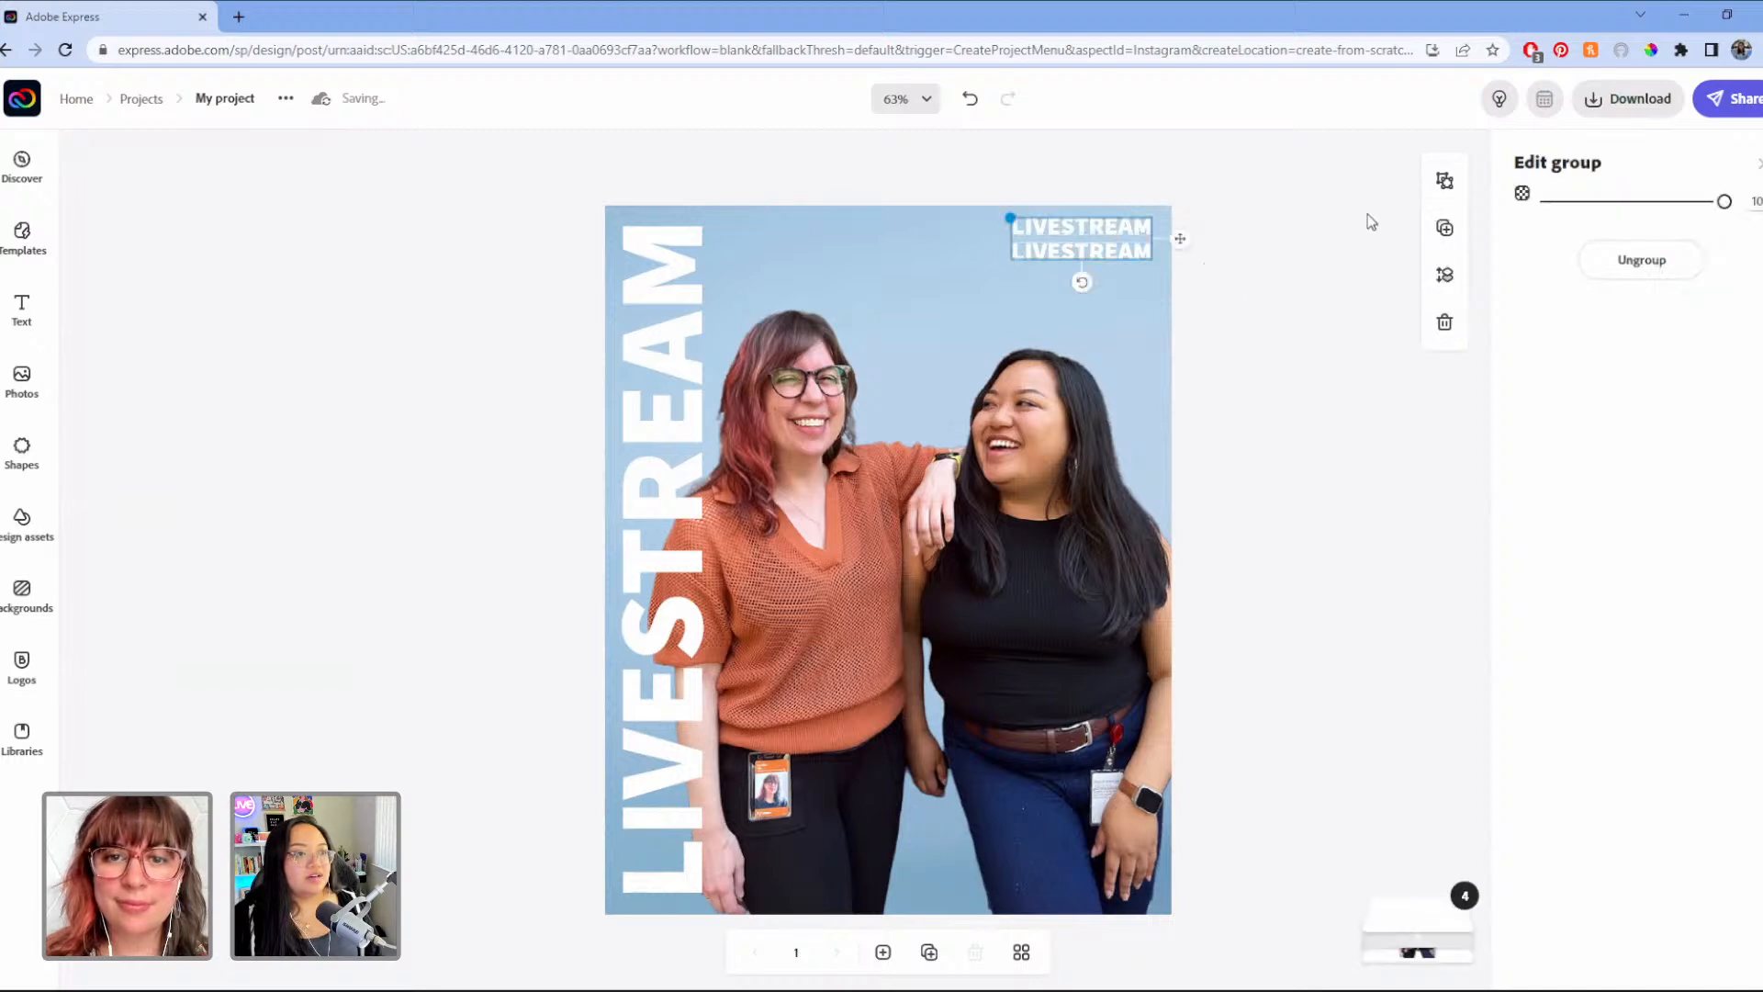
{"action": "left_click", "coordinate": [1624, 262]}
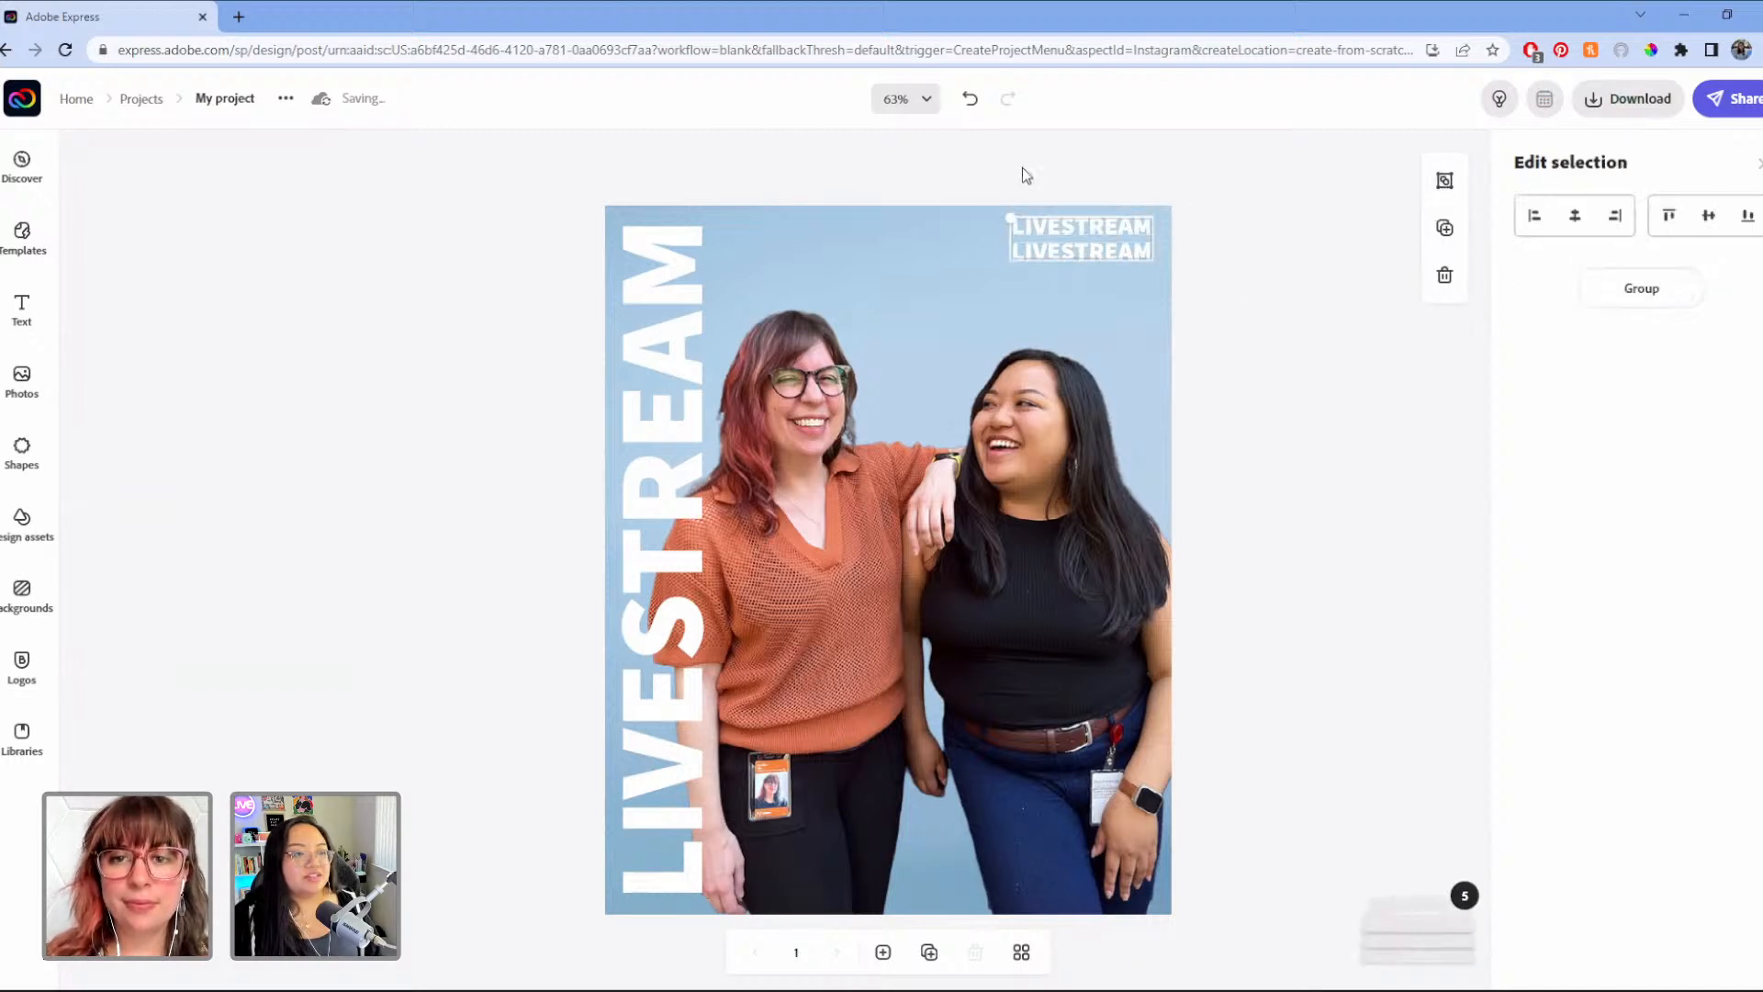
{"action": "left_click", "coordinate": [1444, 228]}
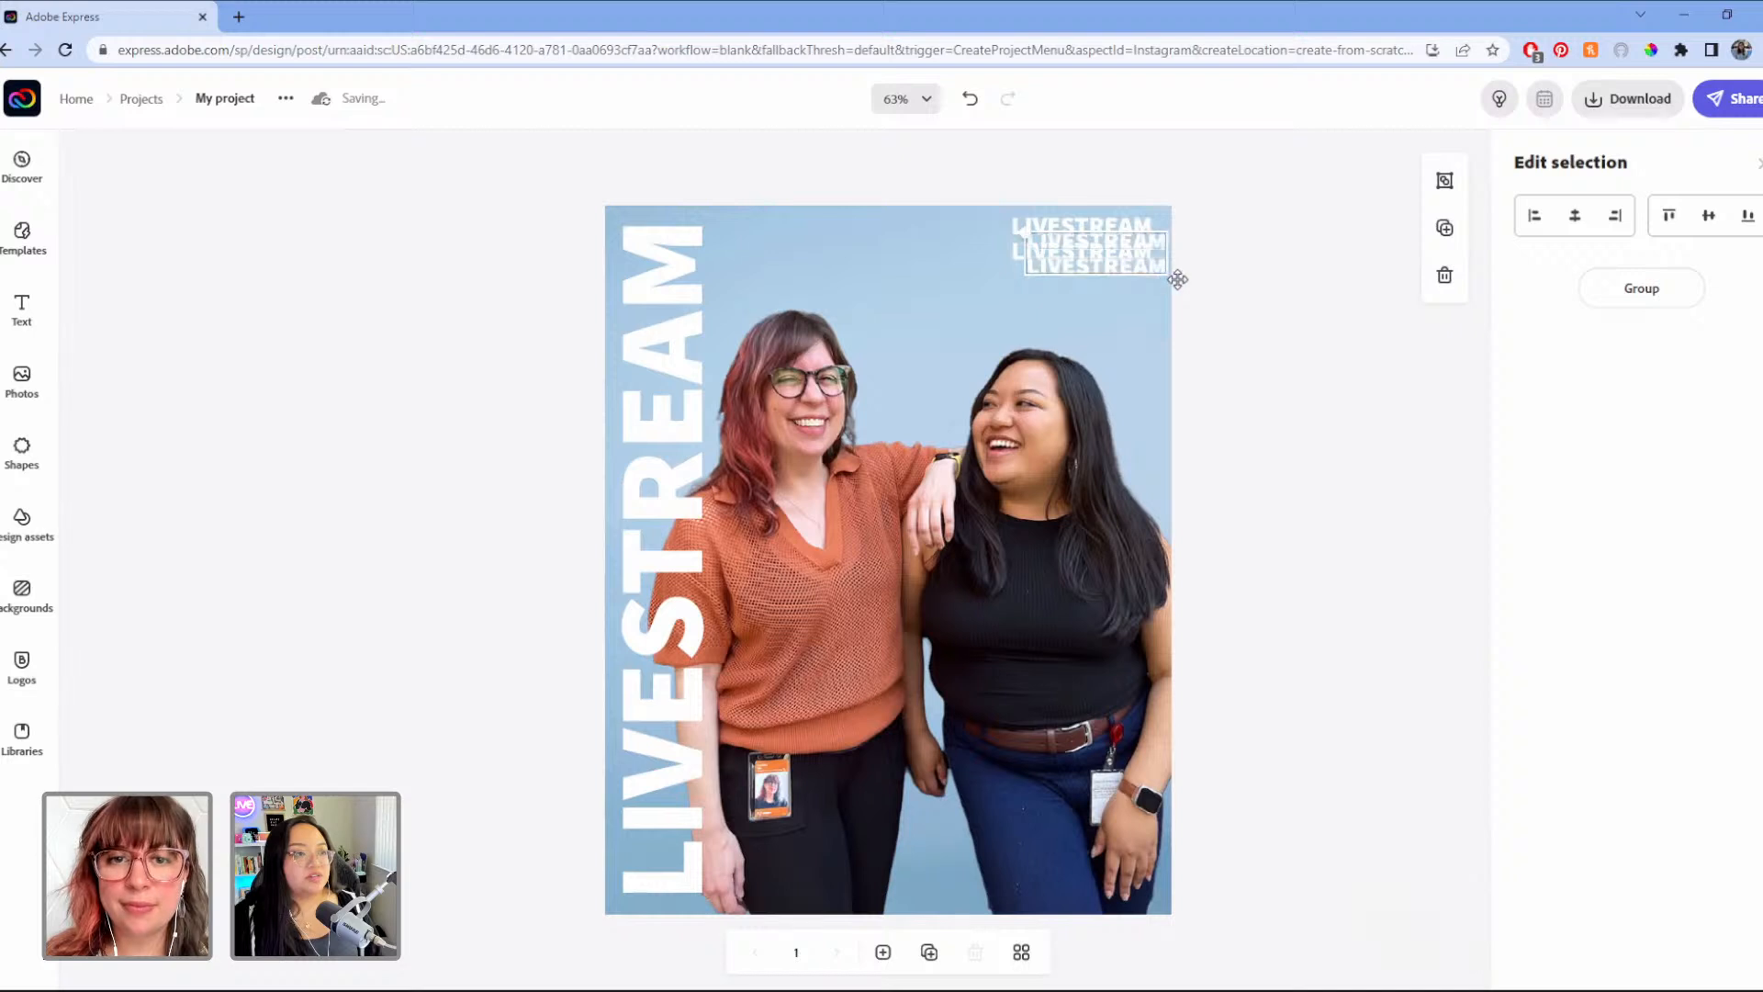
{"action": "left_click_drag", "start_coordinate": [1123, 283], "coordinate": [1113, 293]}
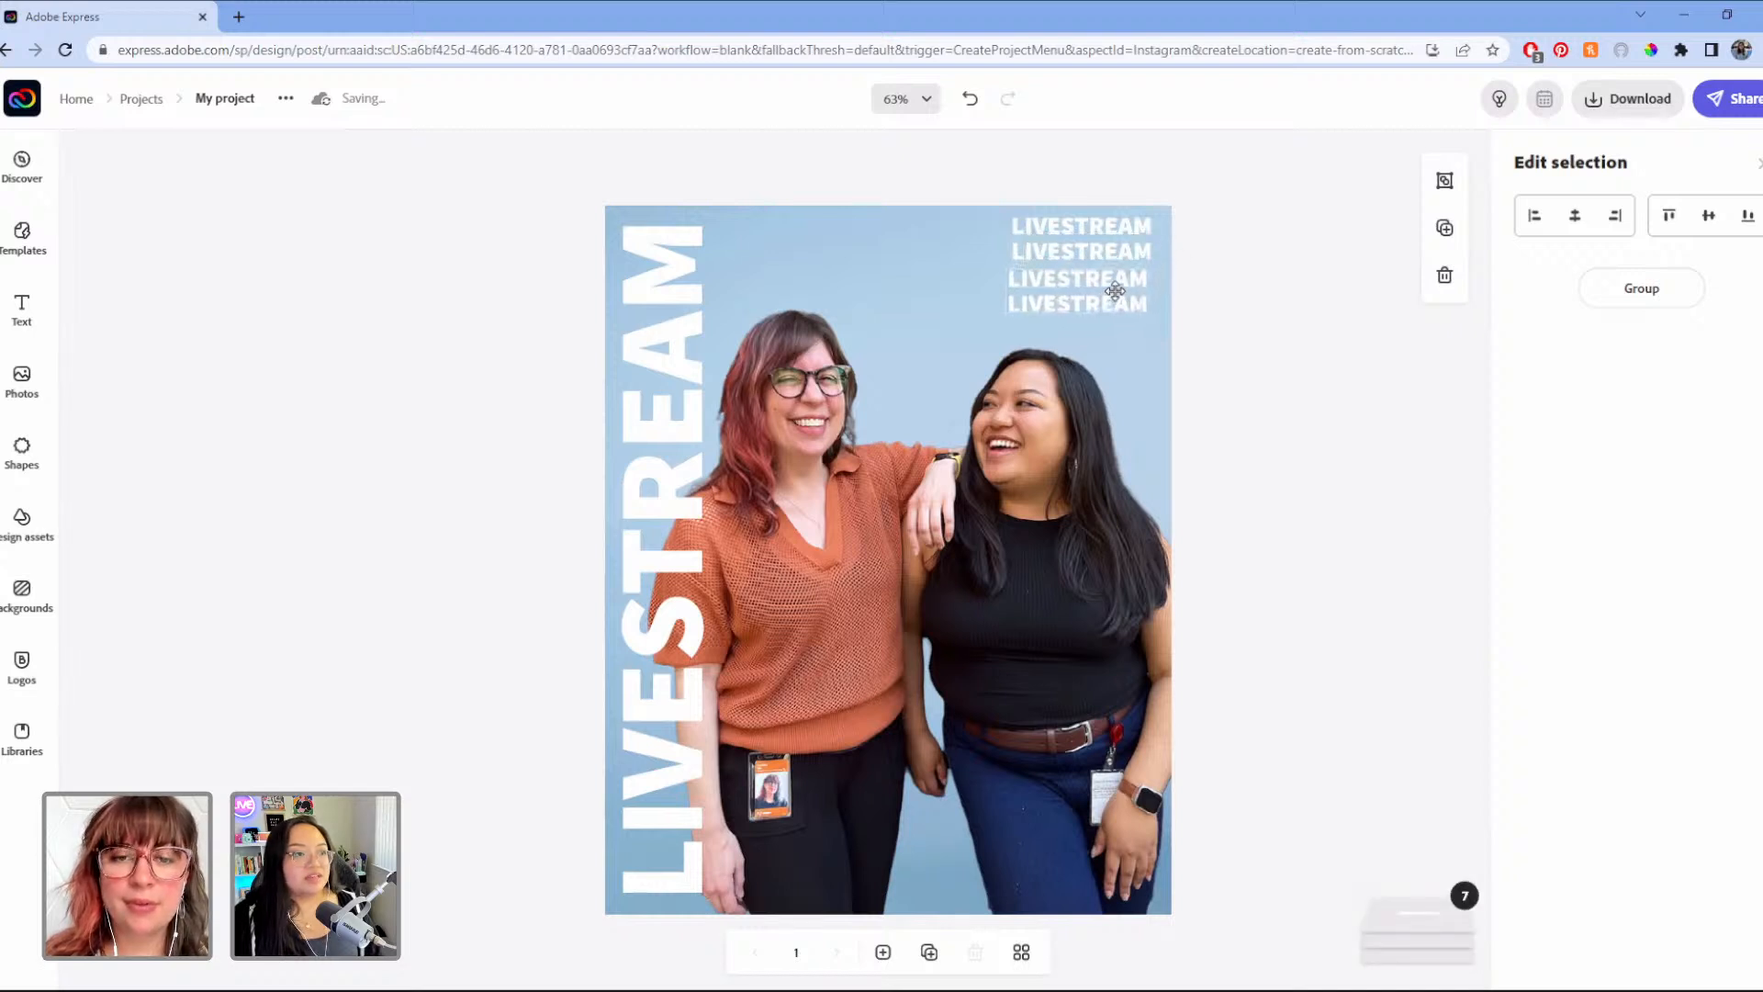
{"action": "left_click_drag", "start_coordinate": [1121, 289], "coordinate": [1116, 289]}
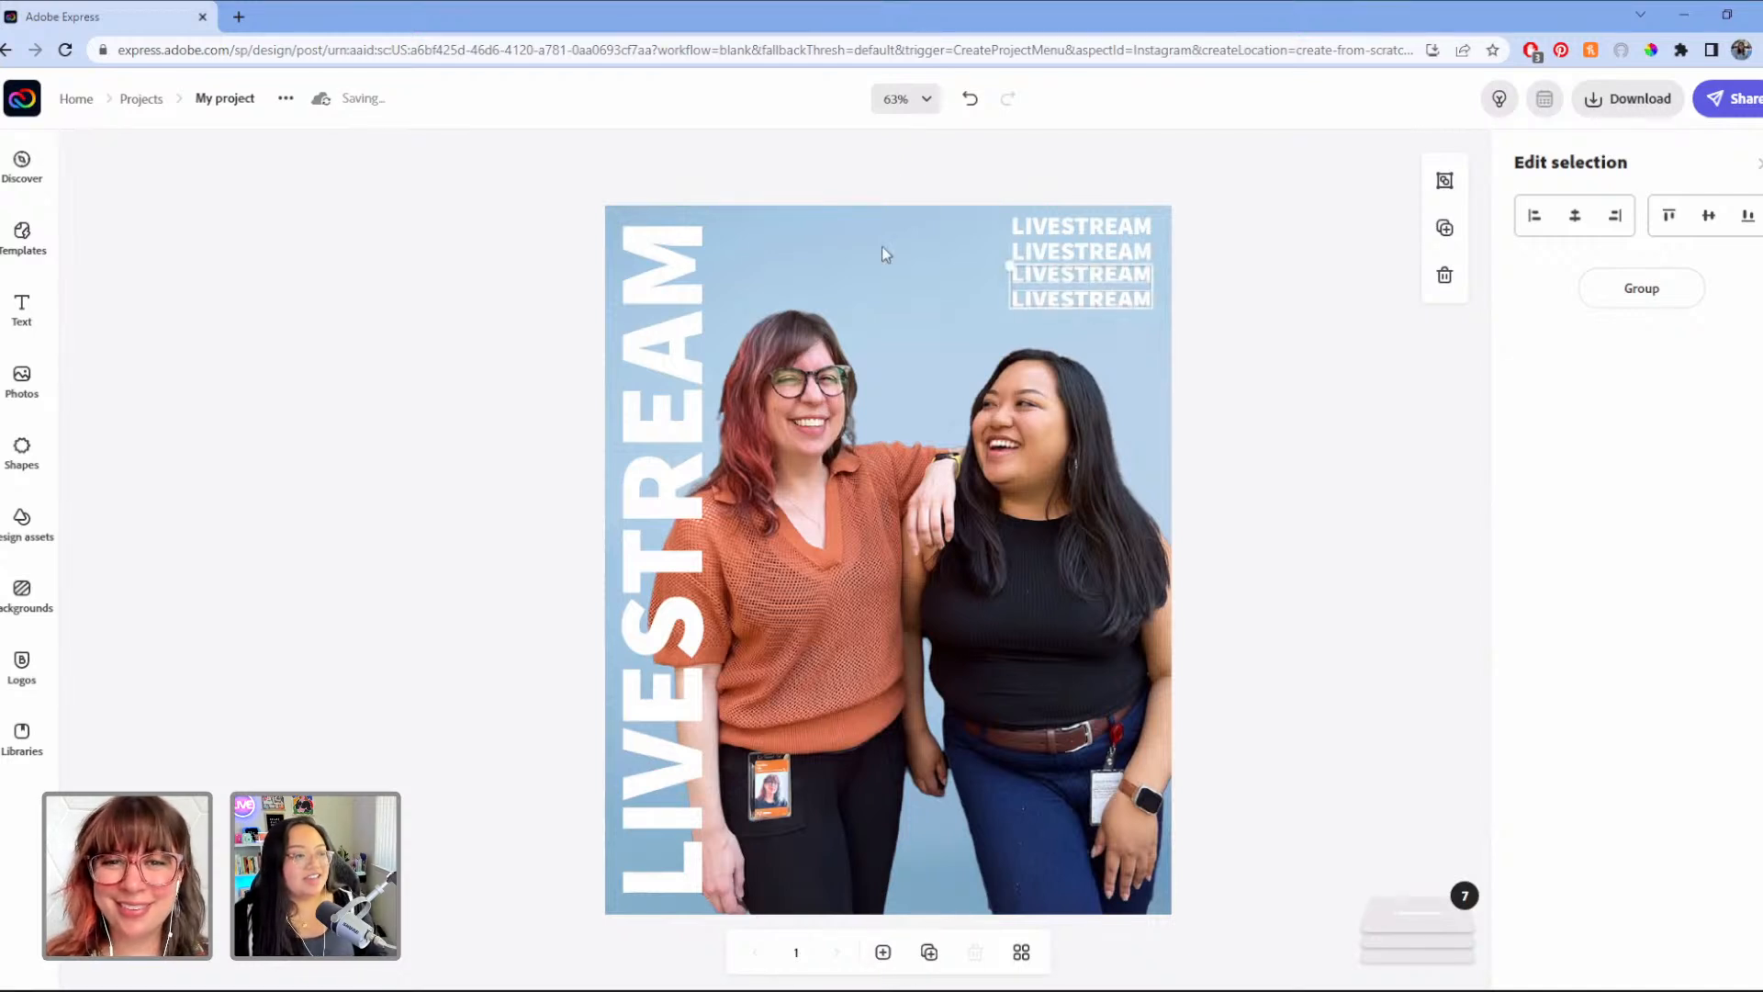
Step: Fine-tune the position of the lower pair of small LIVESTREAM lines so they align and space evenly with the upper pair
{"action": "left_click", "coordinate": [925, 107]}
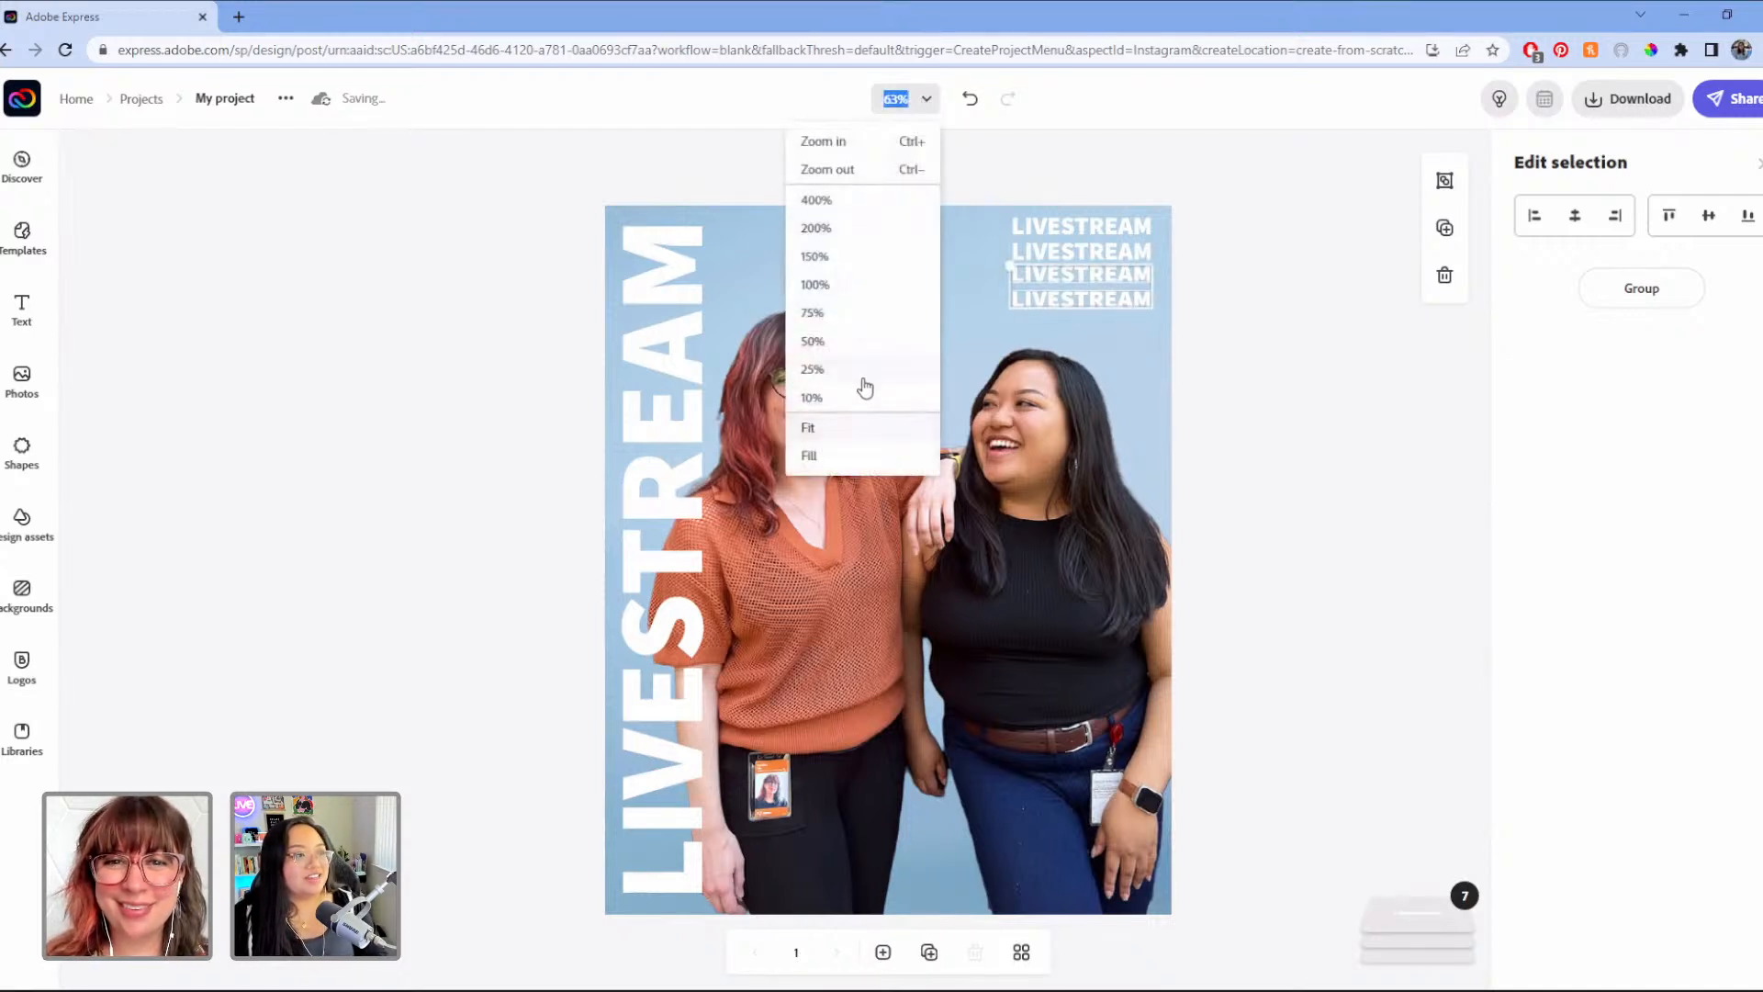
{"action": "left_click", "coordinate": [838, 301]}
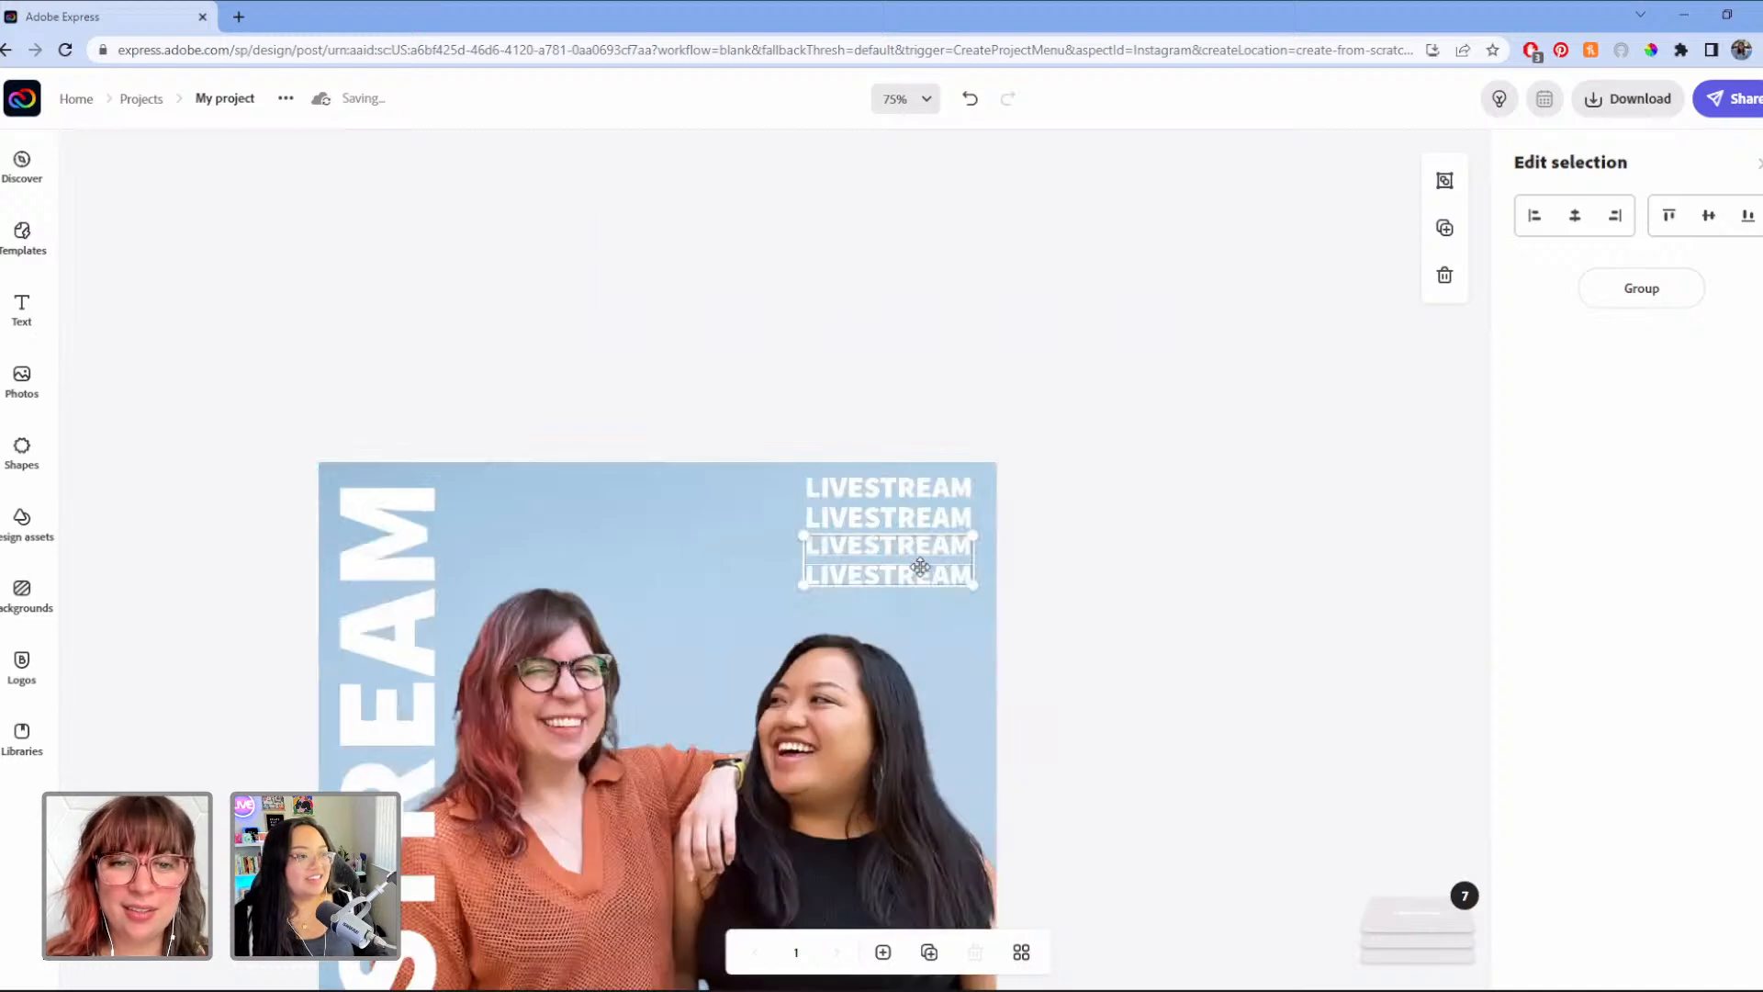
{"action": "left_click_drag", "start_coordinate": [887, 556], "coordinate": [887, 565]}
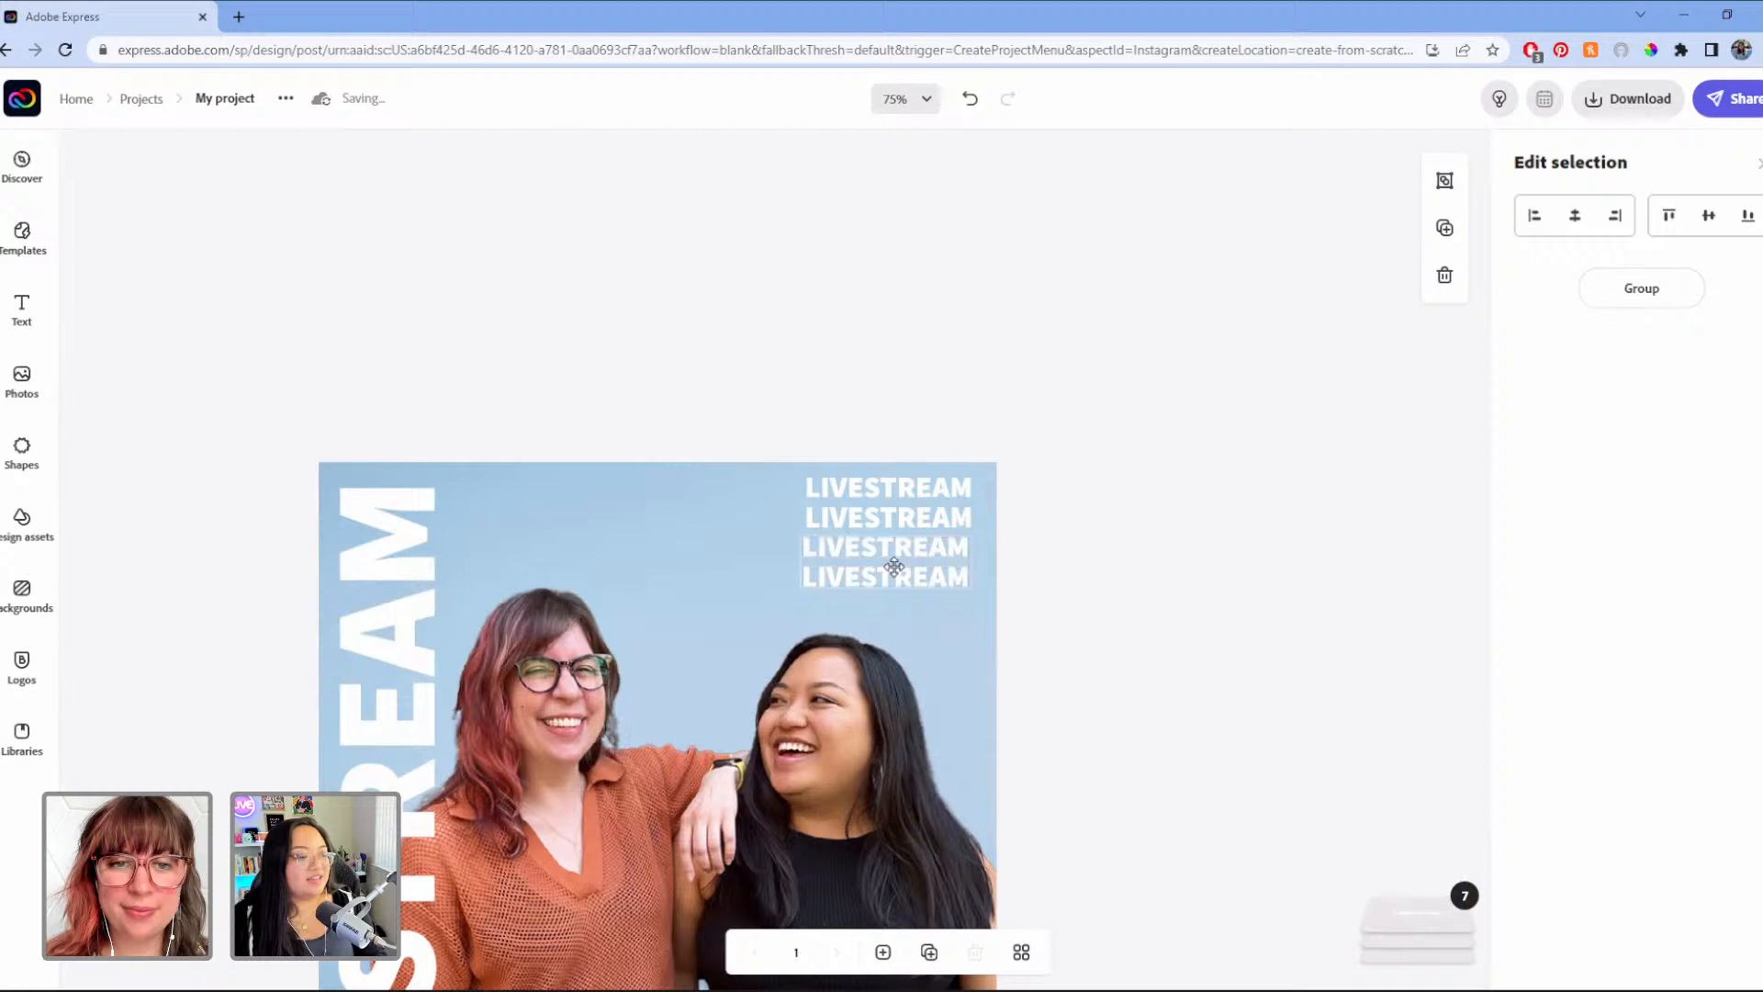
{"action": "left_click_drag", "start_coordinate": [894, 567], "coordinate": [894, 566]}
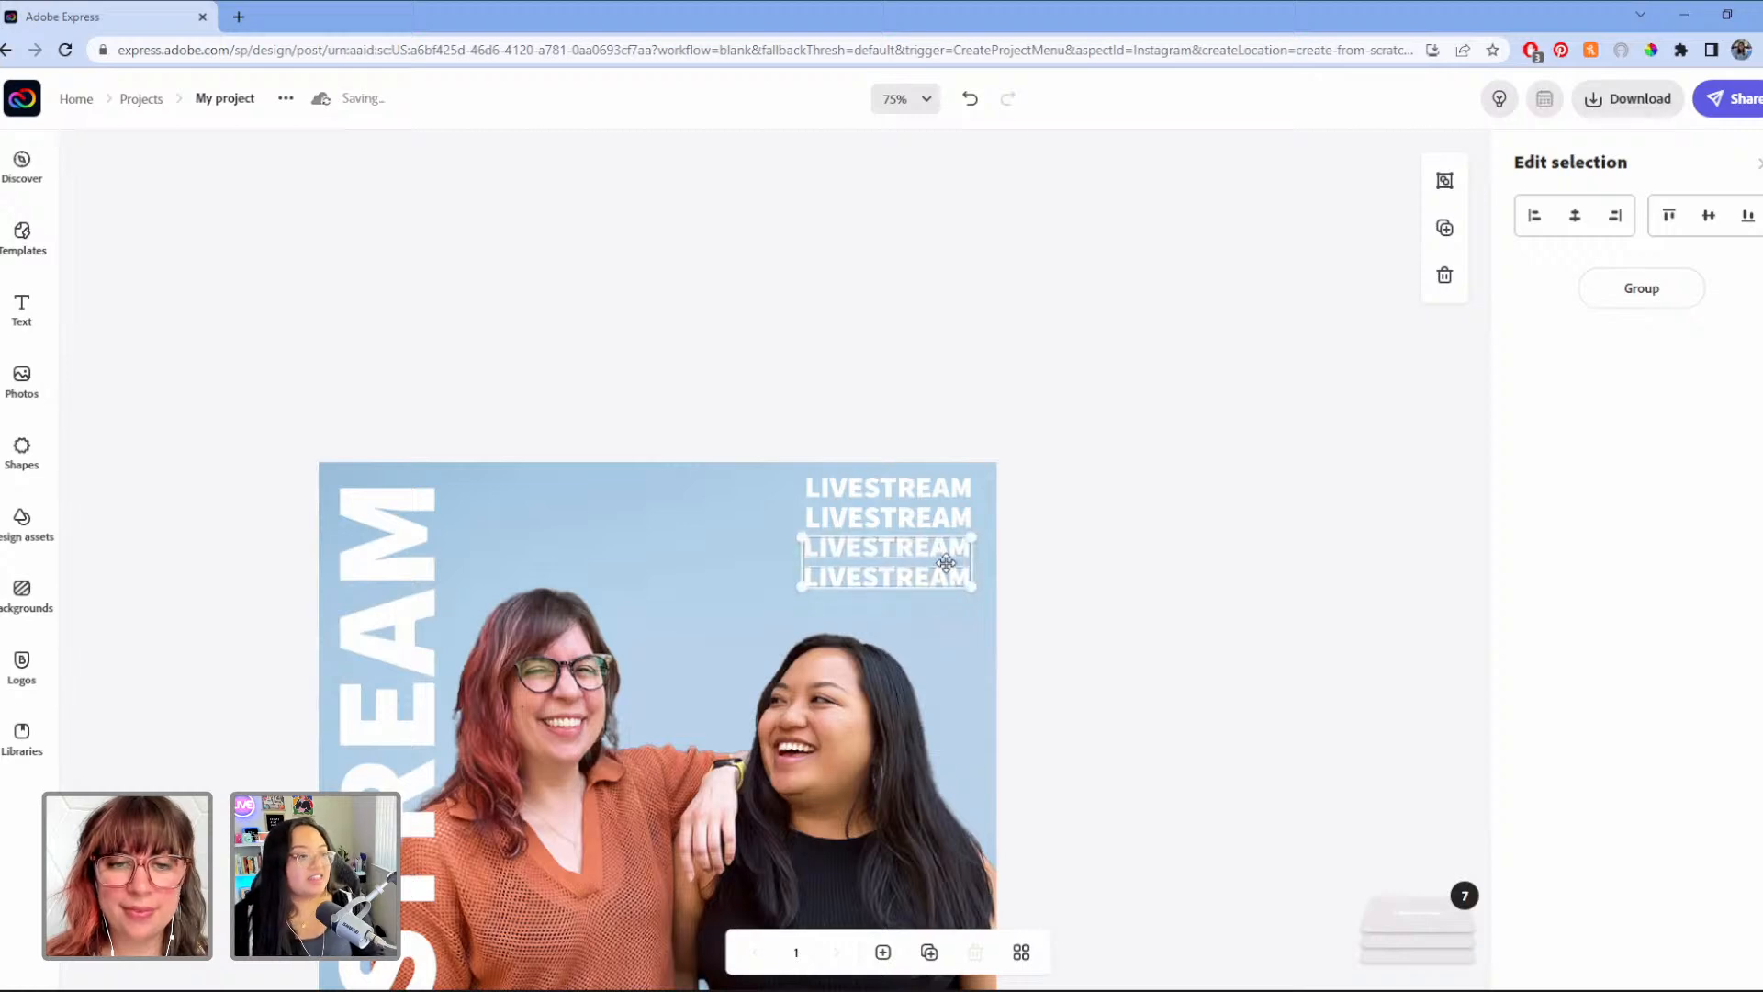
Step: Select all four small LIVESTREAM lines without the photo and group them
{"action": "left_click", "coordinate": [1034, 359]}
{"action": "left_click_drag", "start_coordinate": [861, 376], "coordinate": [955, 588]}
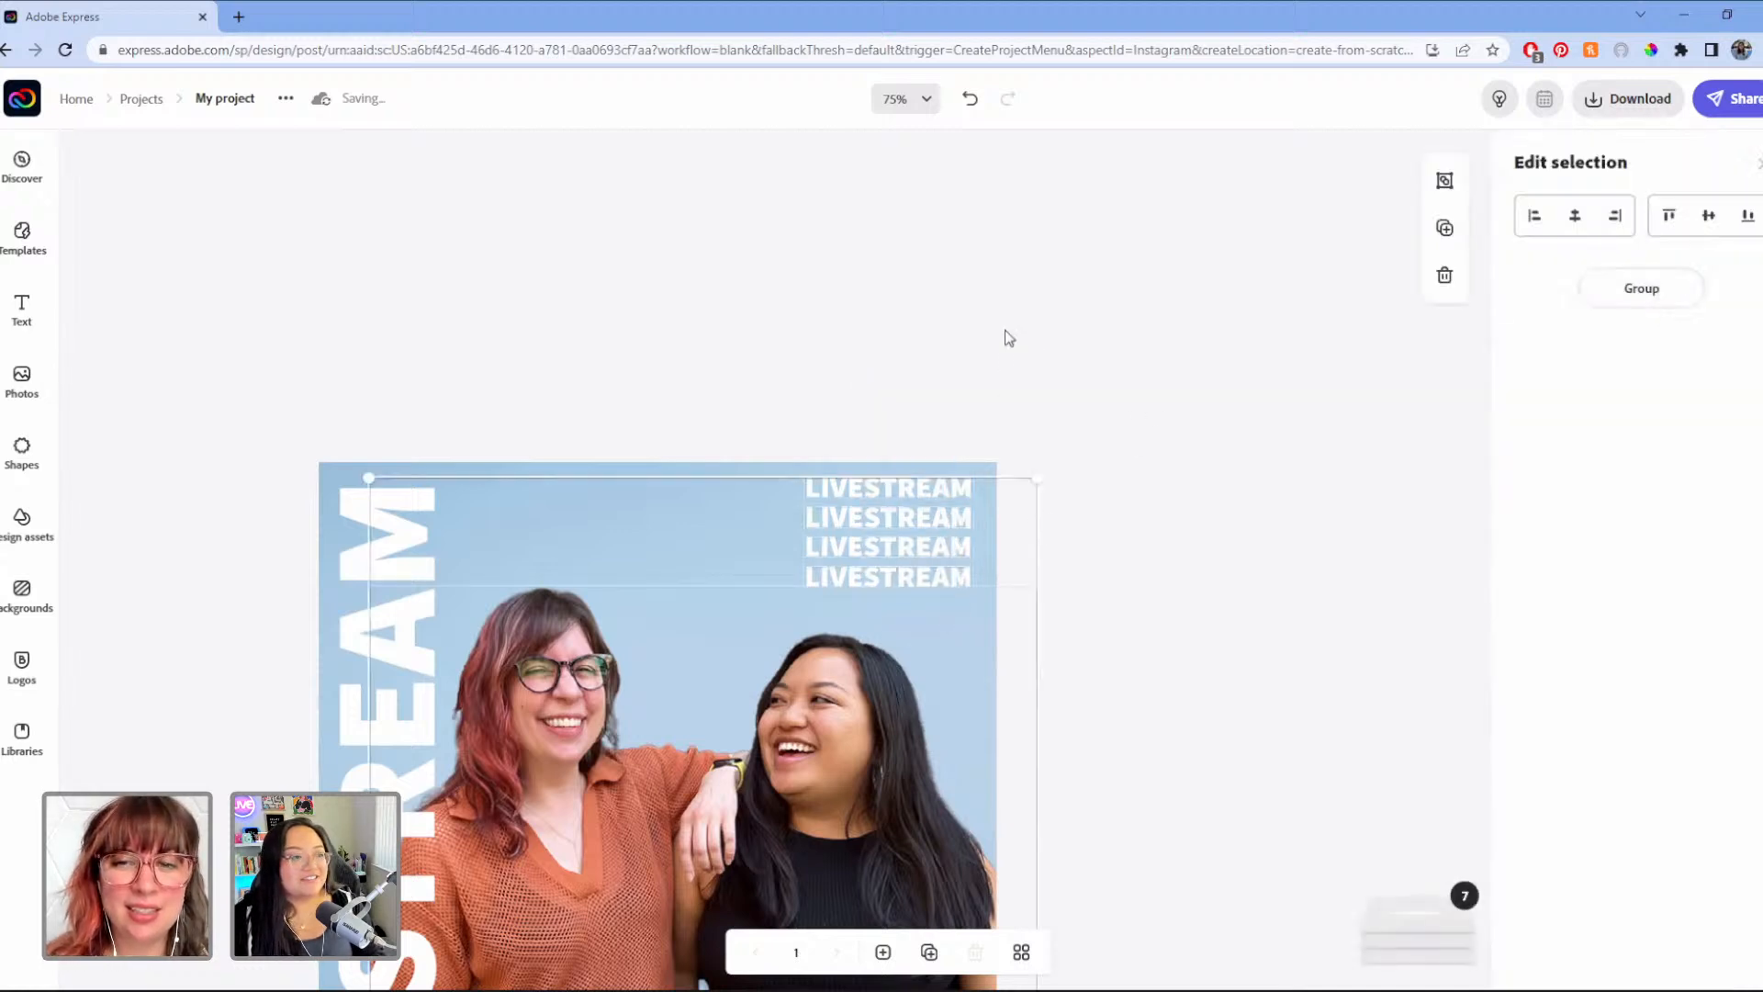
{"action": "left_click_drag", "start_coordinate": [838, 405], "coordinate": [938, 573]}
{"action": "left_click", "coordinate": [1593, 288]}
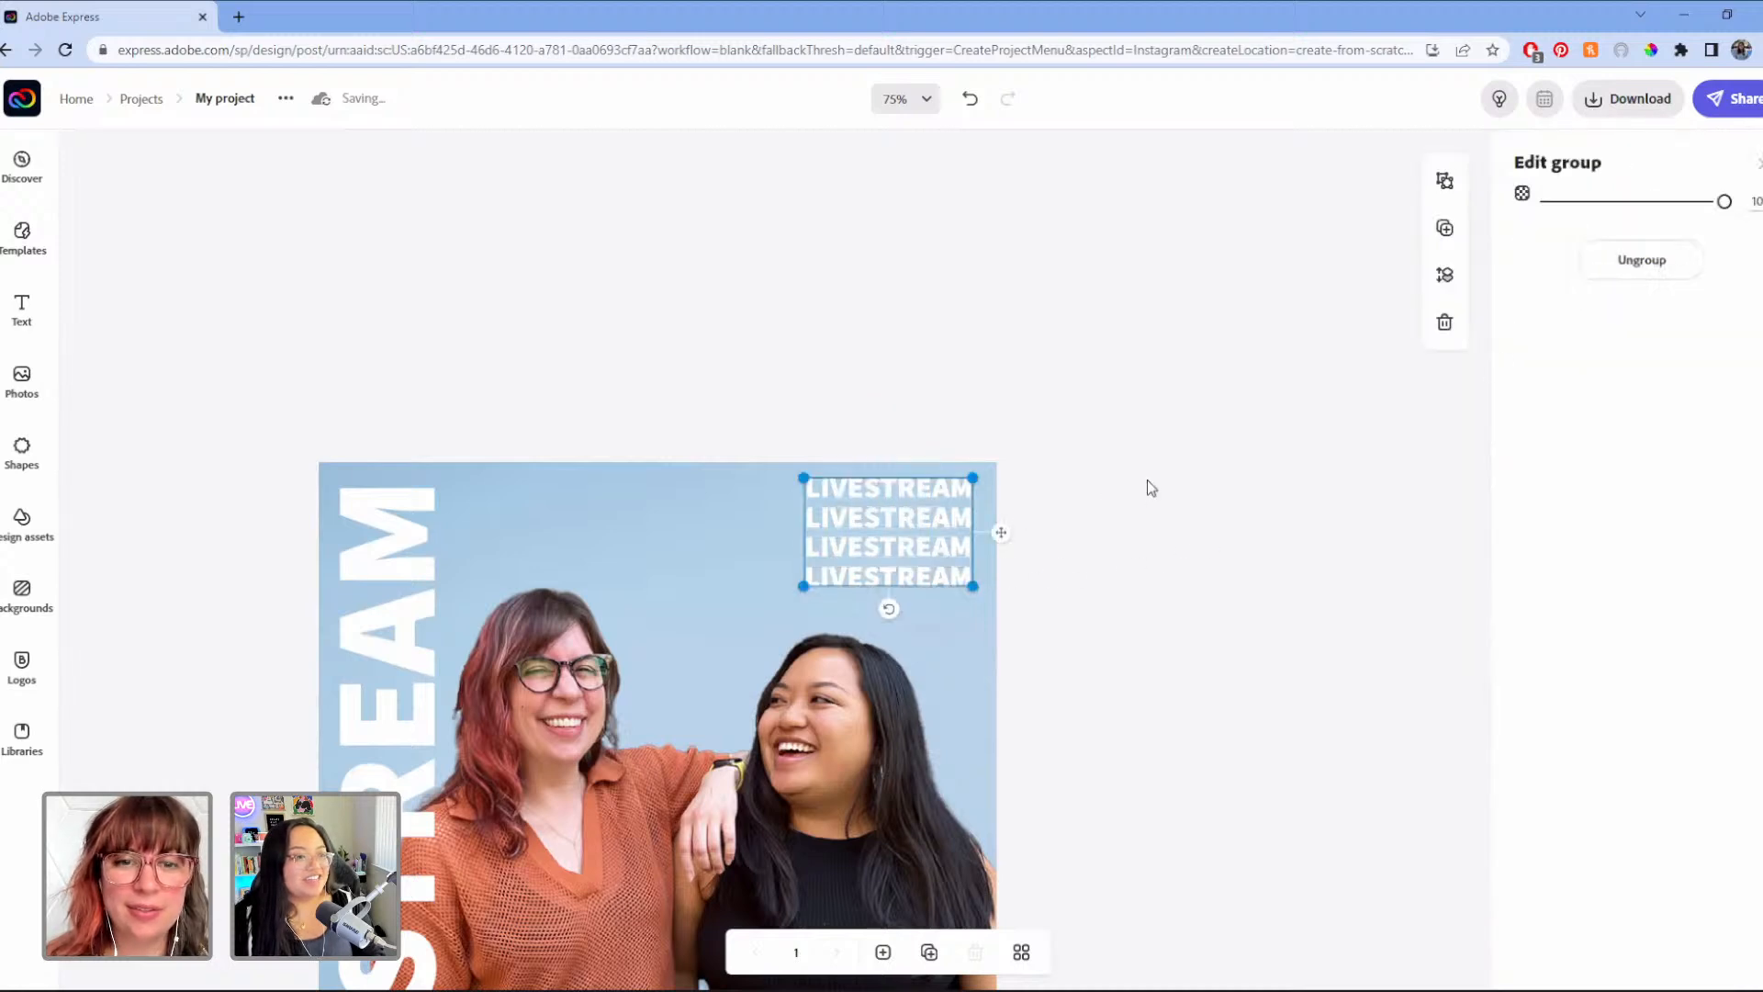
Step: Duplicate the group of four LIVESTREAM lines and stack the copy directly beneath with matching line spacing
{"action": "left_click", "coordinate": [1444, 230]}
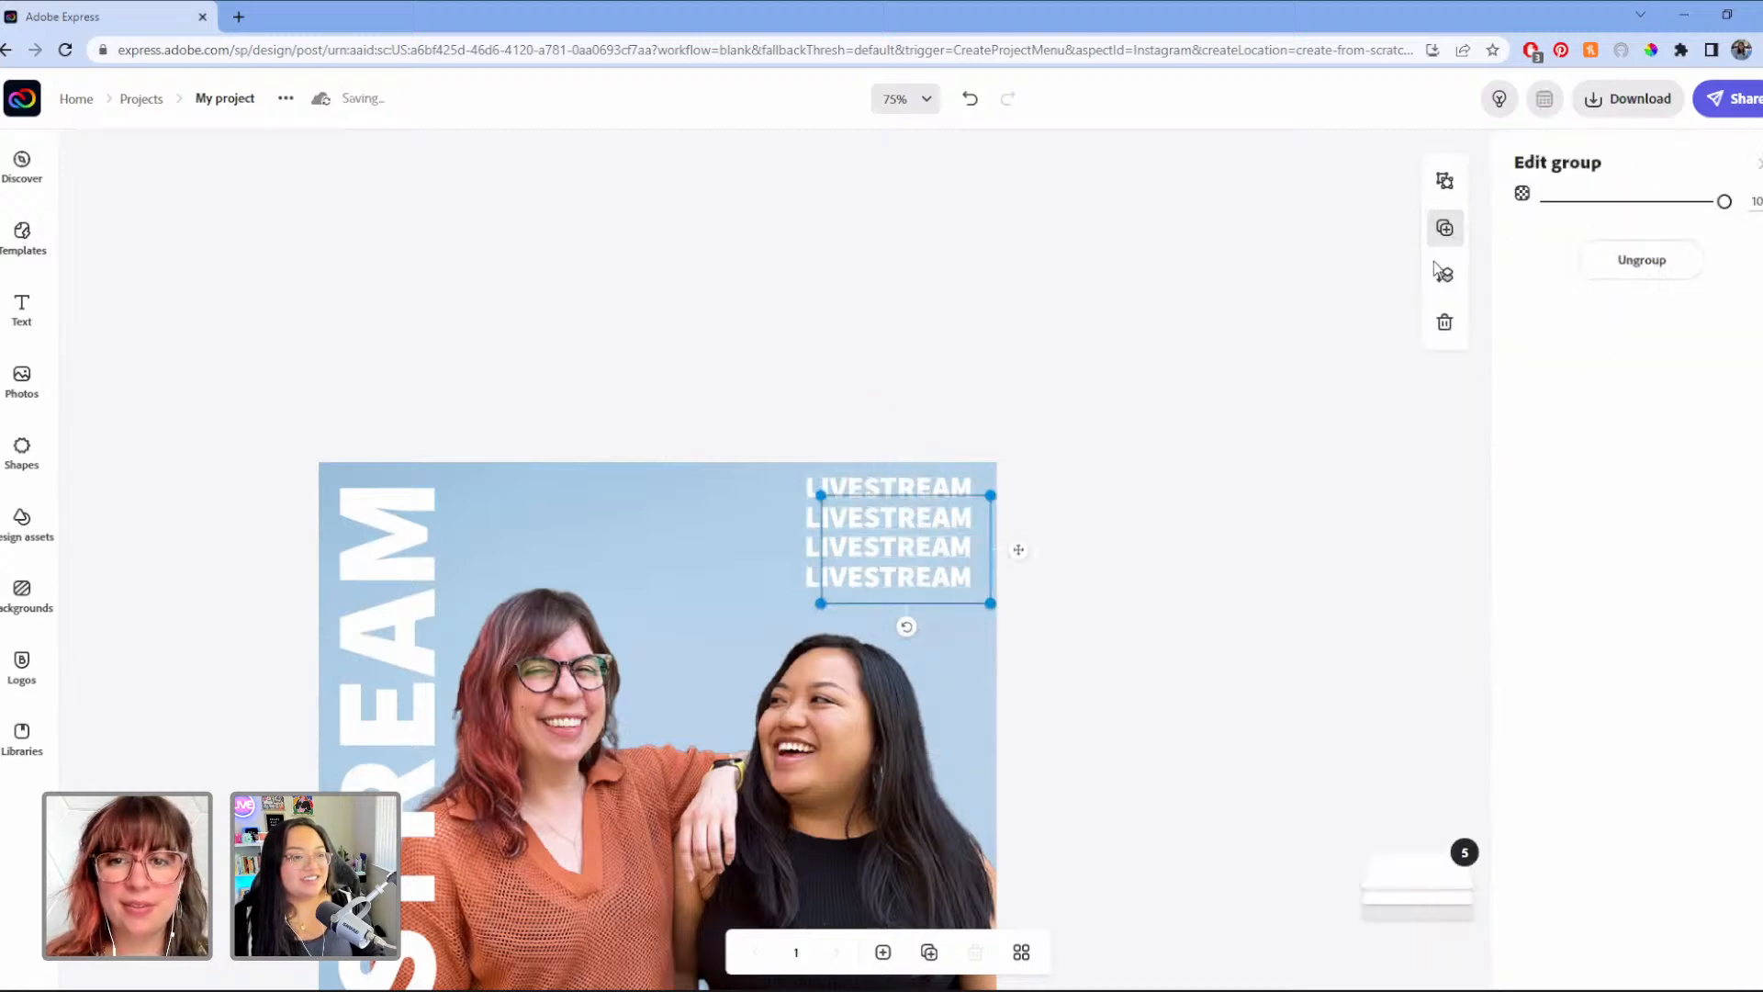
{"action": "left_click_drag", "start_coordinate": [908, 517], "coordinate": [890, 624]}
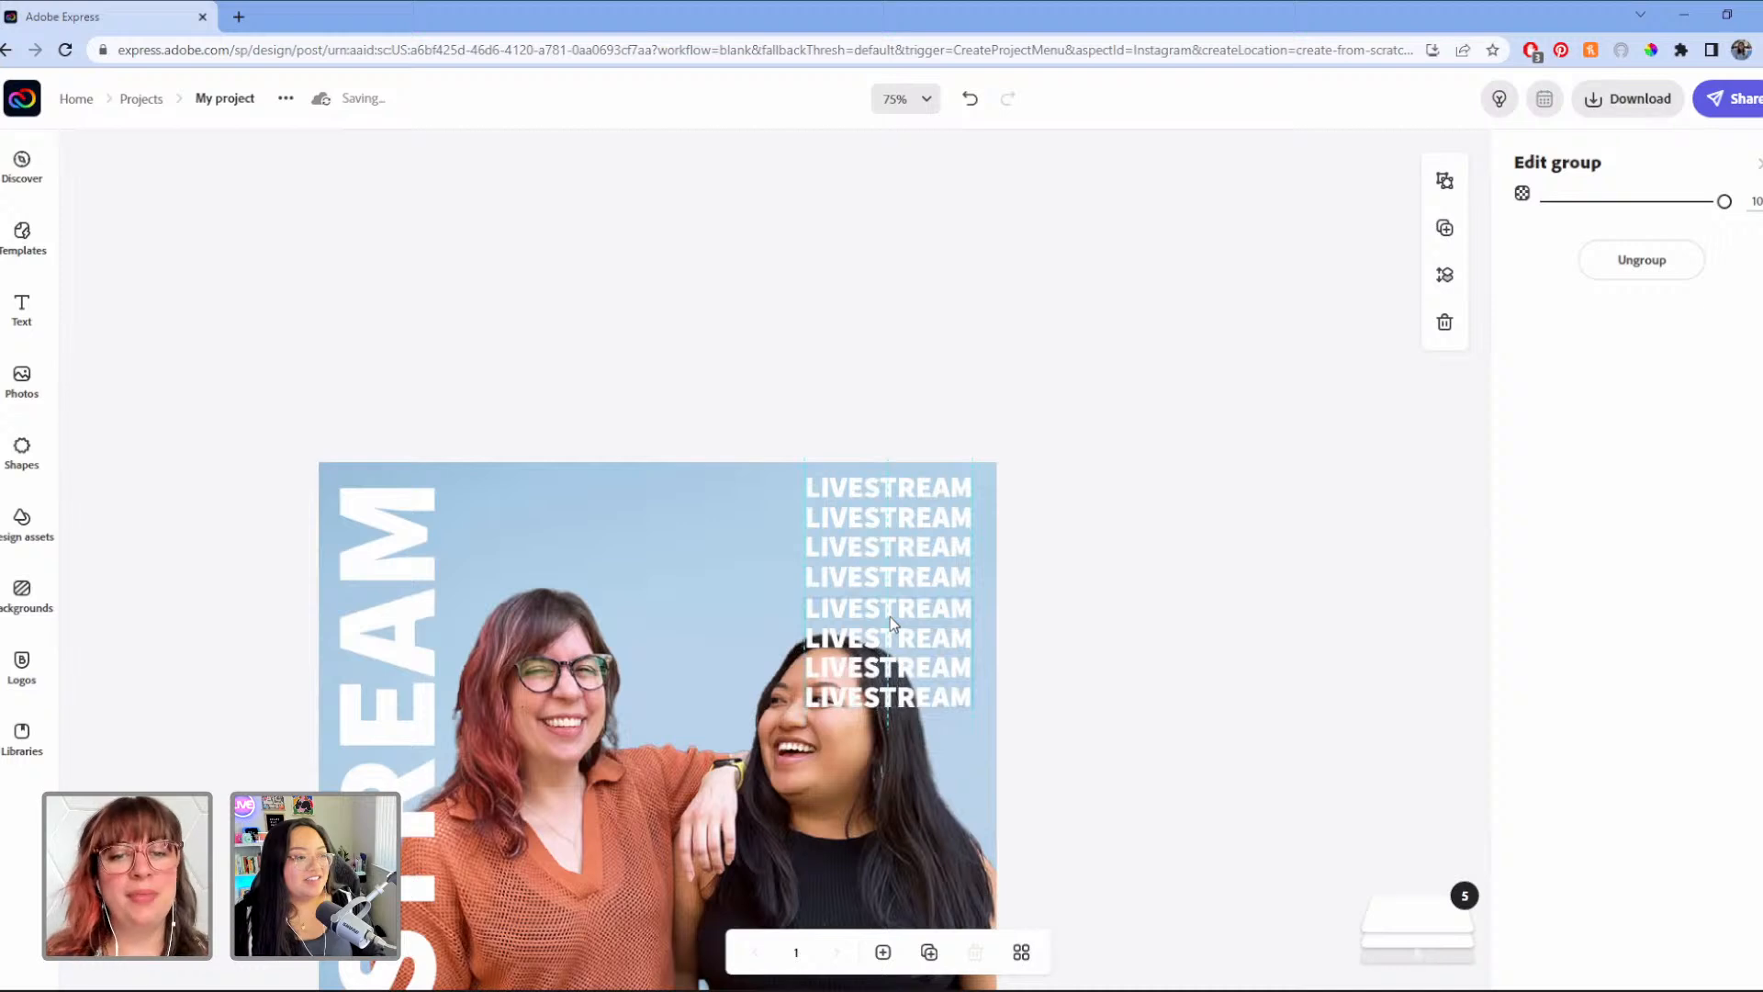
{"action": "left_click_drag", "start_coordinate": [890, 615], "coordinate": [889, 613]}
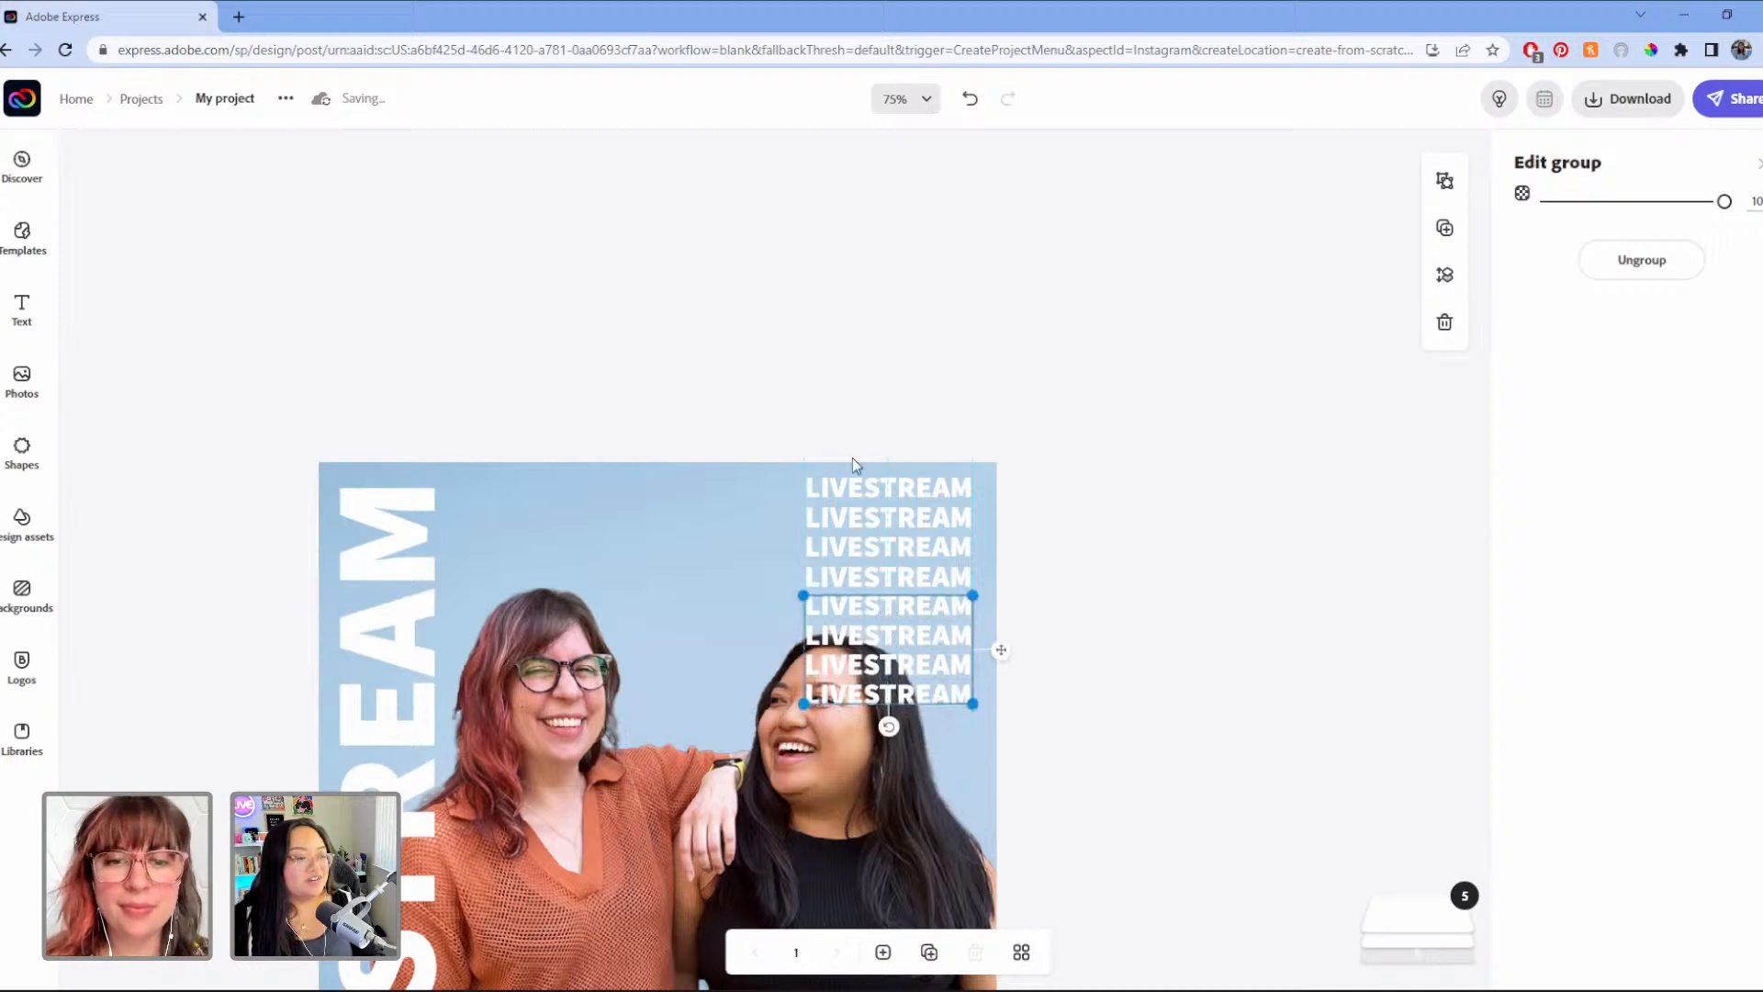
{"action": "left_click", "coordinate": [889, 410]}
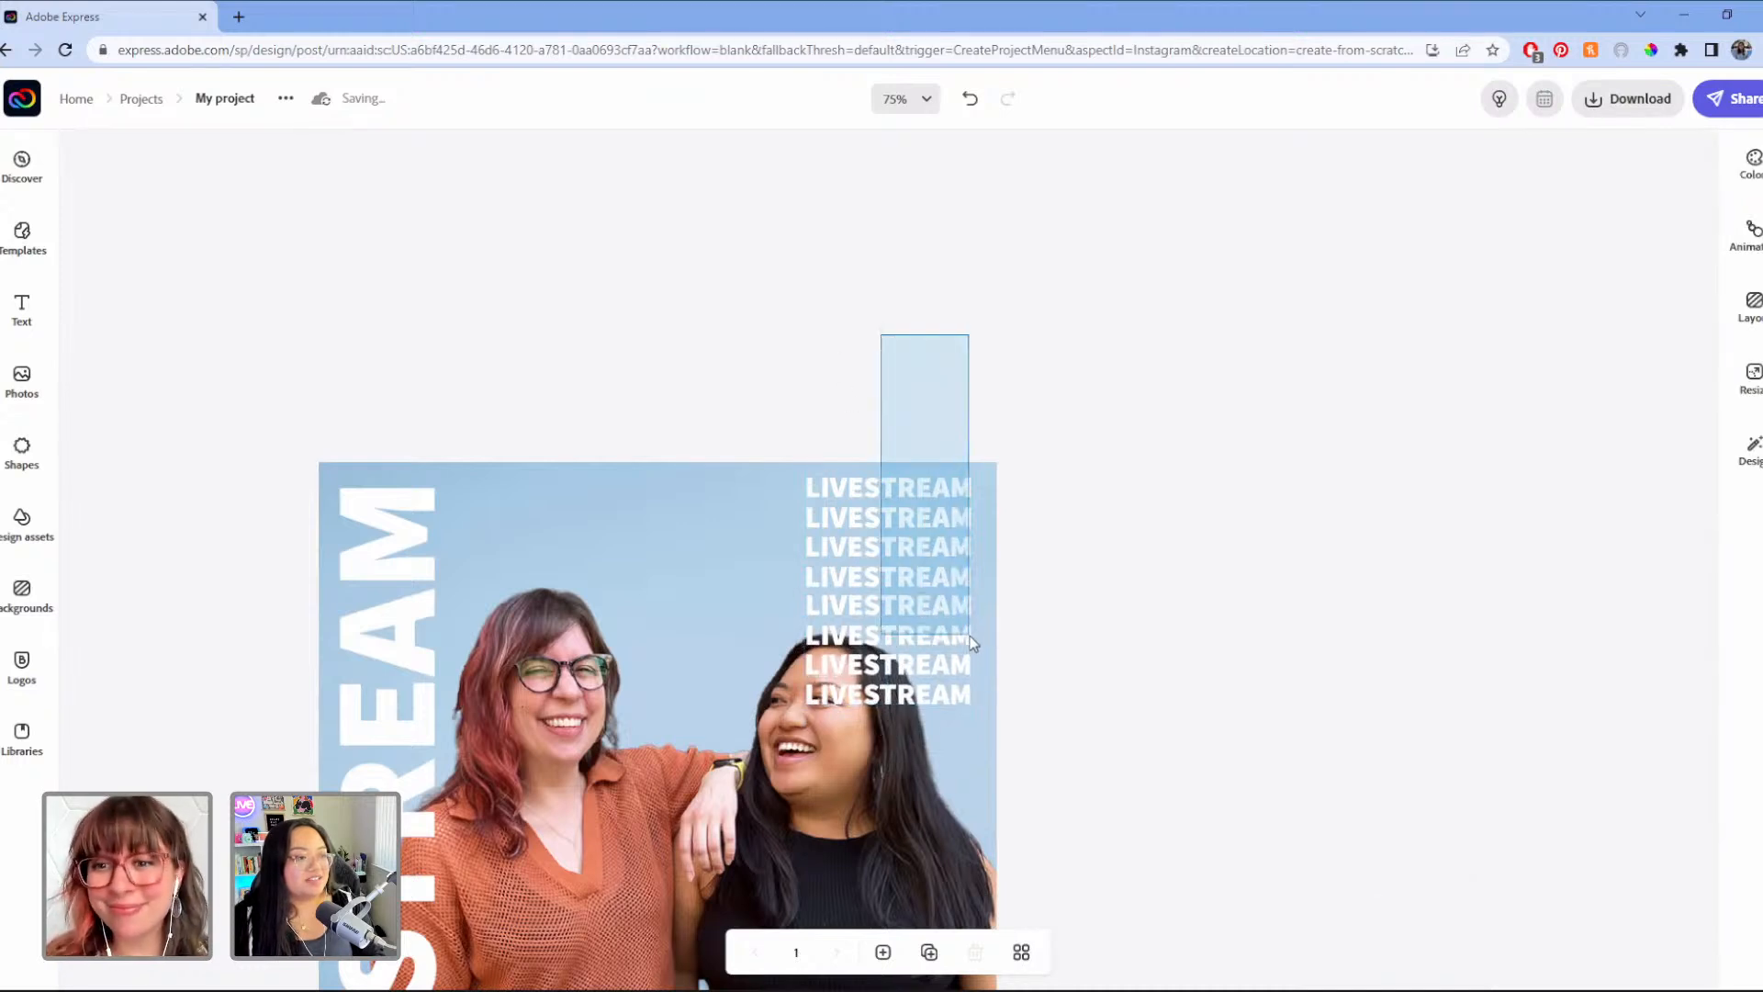
Step: Reorder the layers so the women's cutout sits above both small LIVESTREAM groups and the vertical LIVESTREAM headline is on top
{"action": "left_click", "coordinate": [671, 717]}
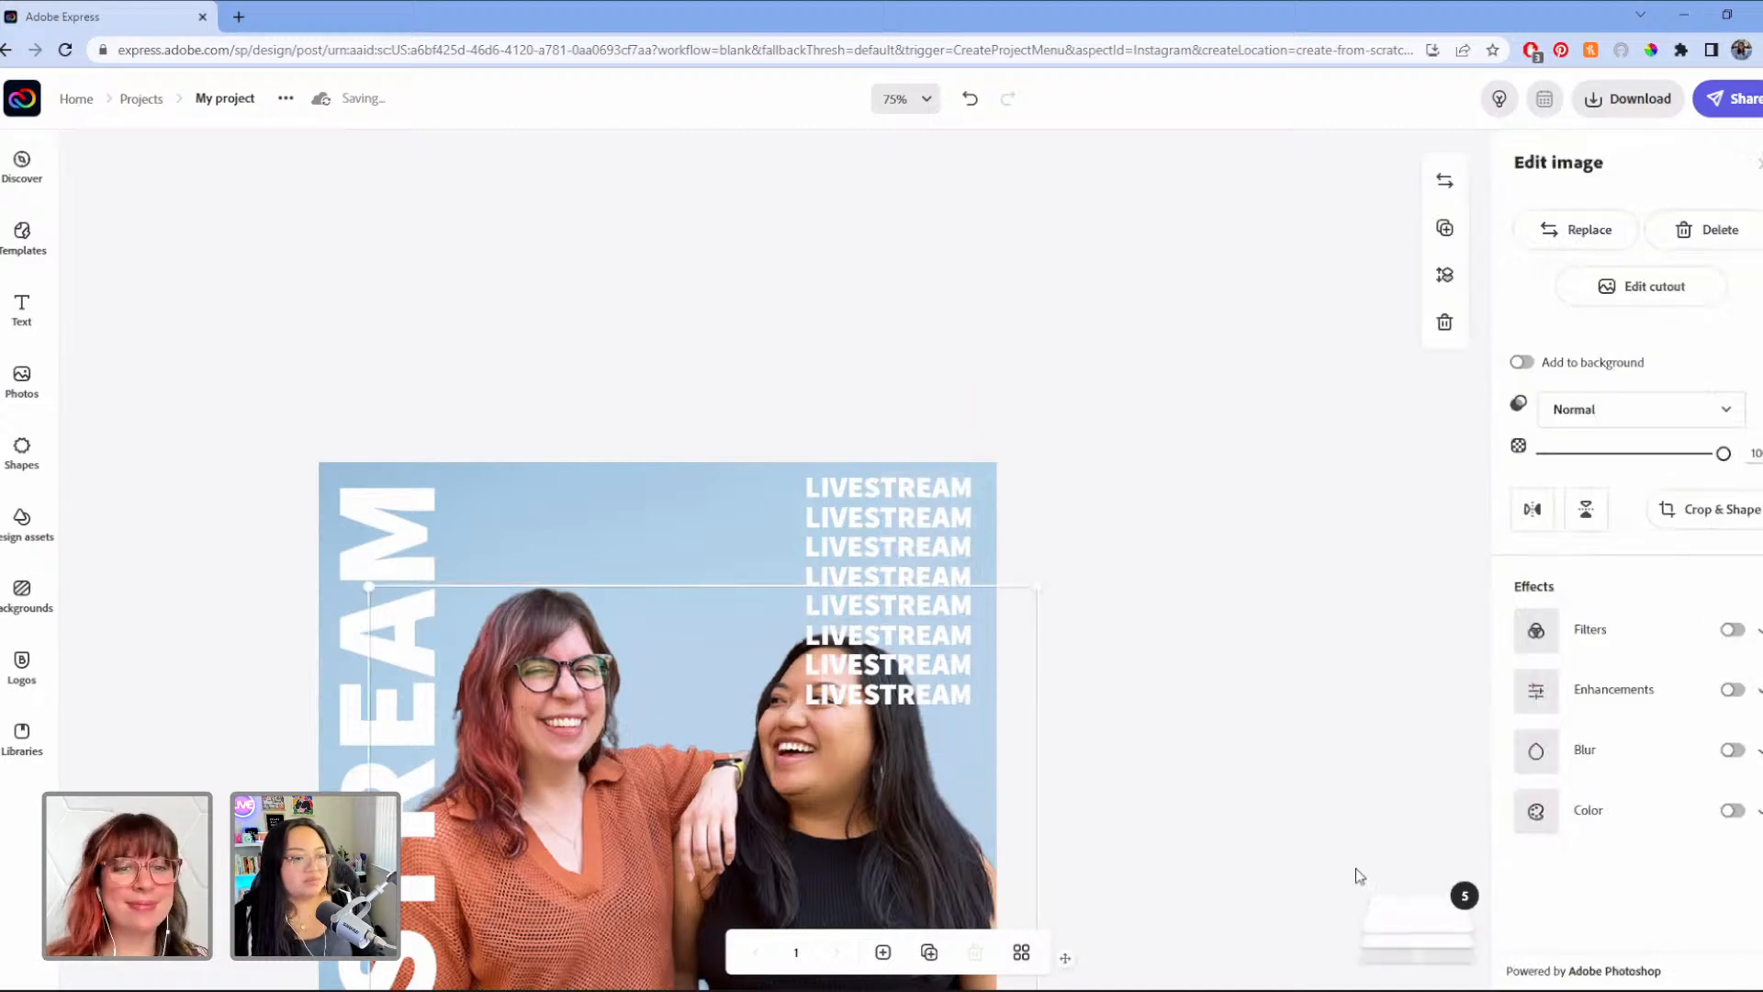
{"action": "left_click", "coordinate": [1412, 922]}
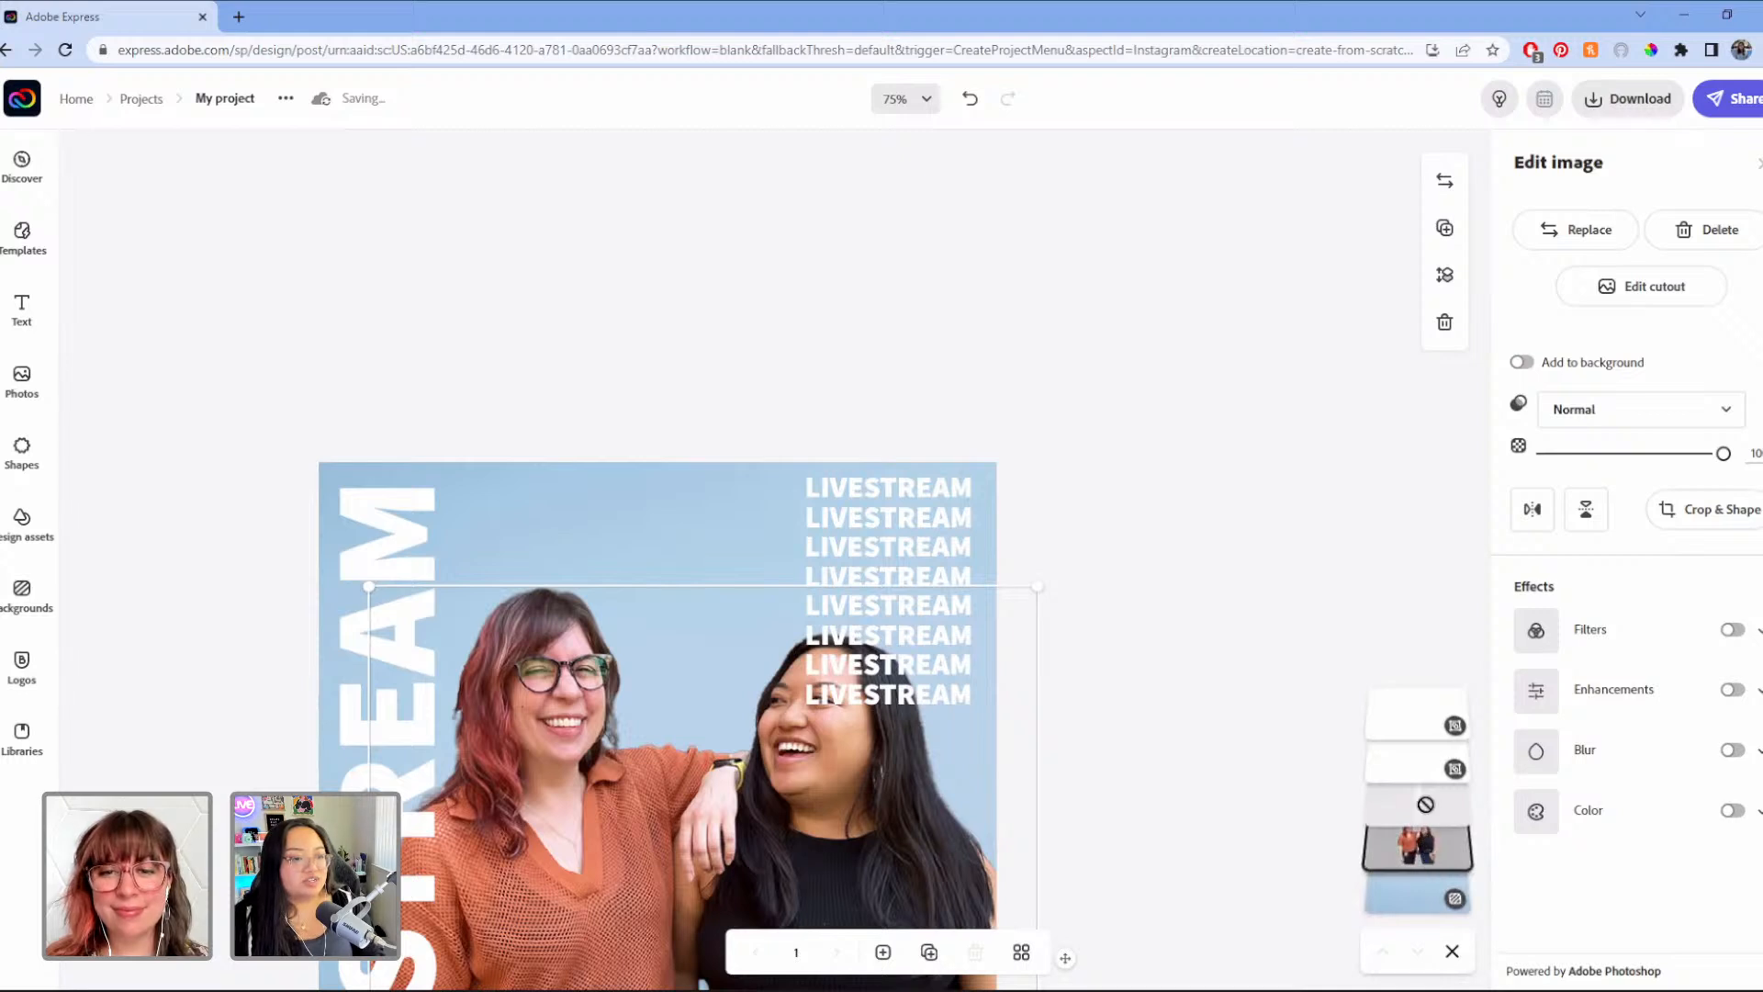
{"action": "left_click_drag", "start_coordinate": [1429, 812], "coordinate": [1423, 808]}
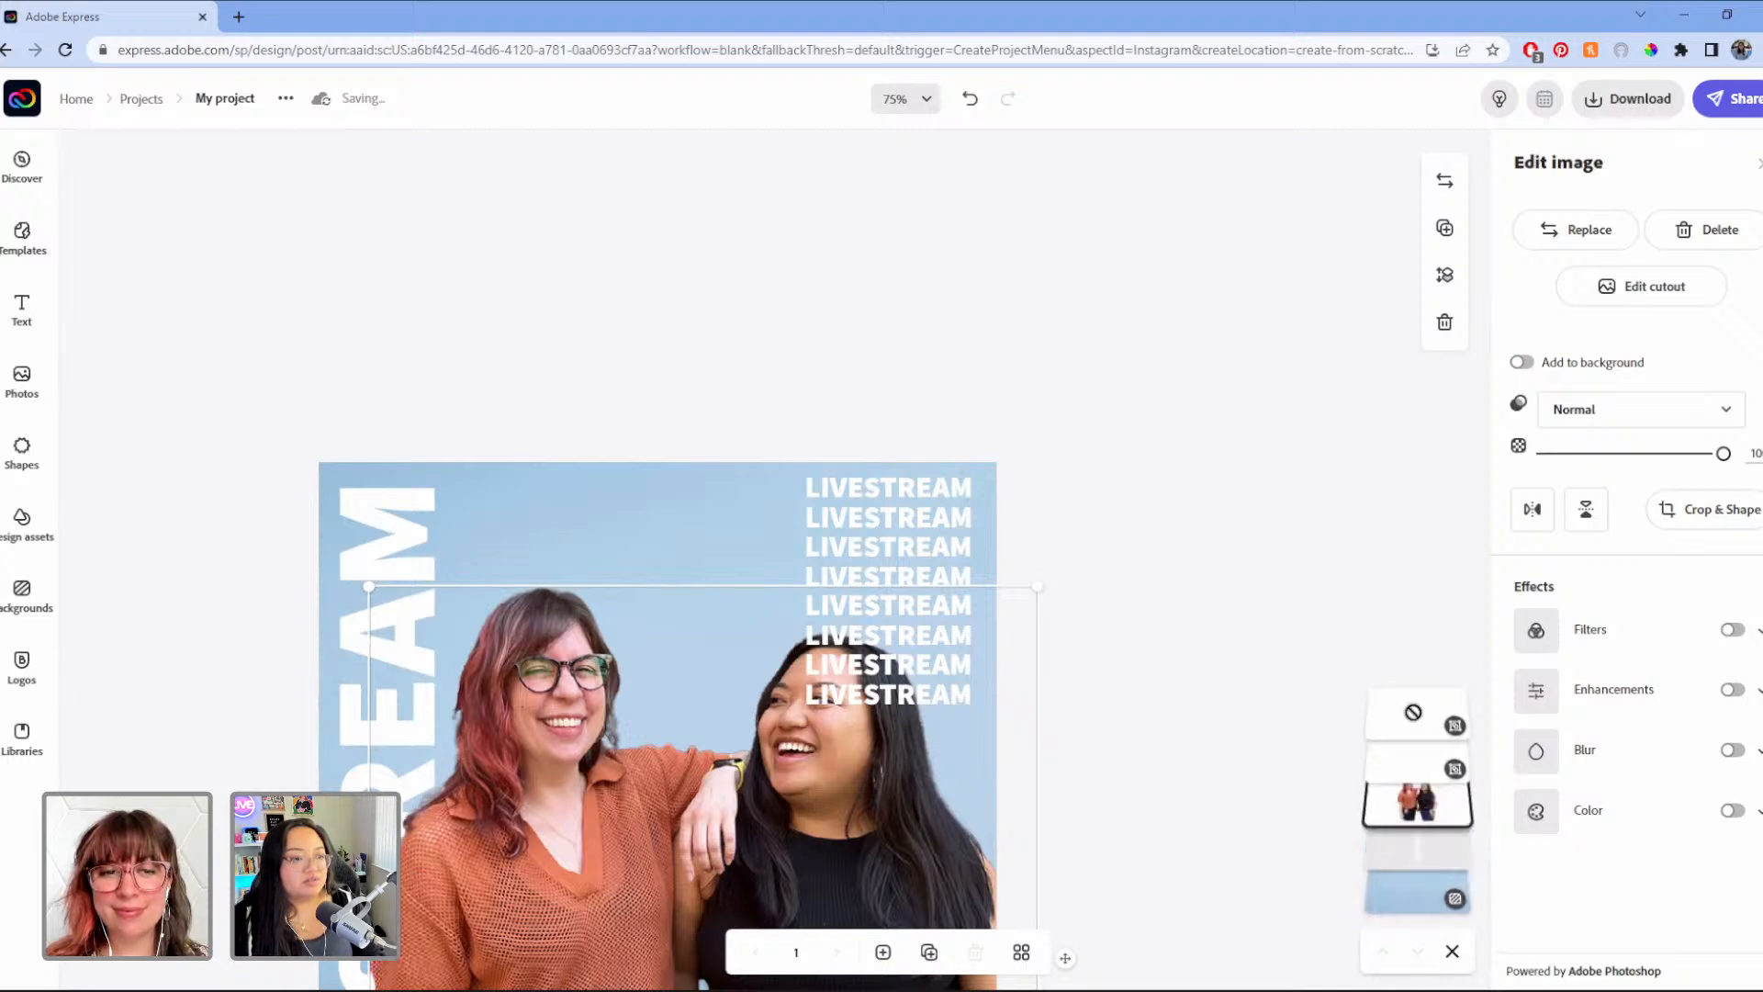
{"action": "left_click_drag", "start_coordinate": [1411, 710], "coordinate": [1414, 714]}
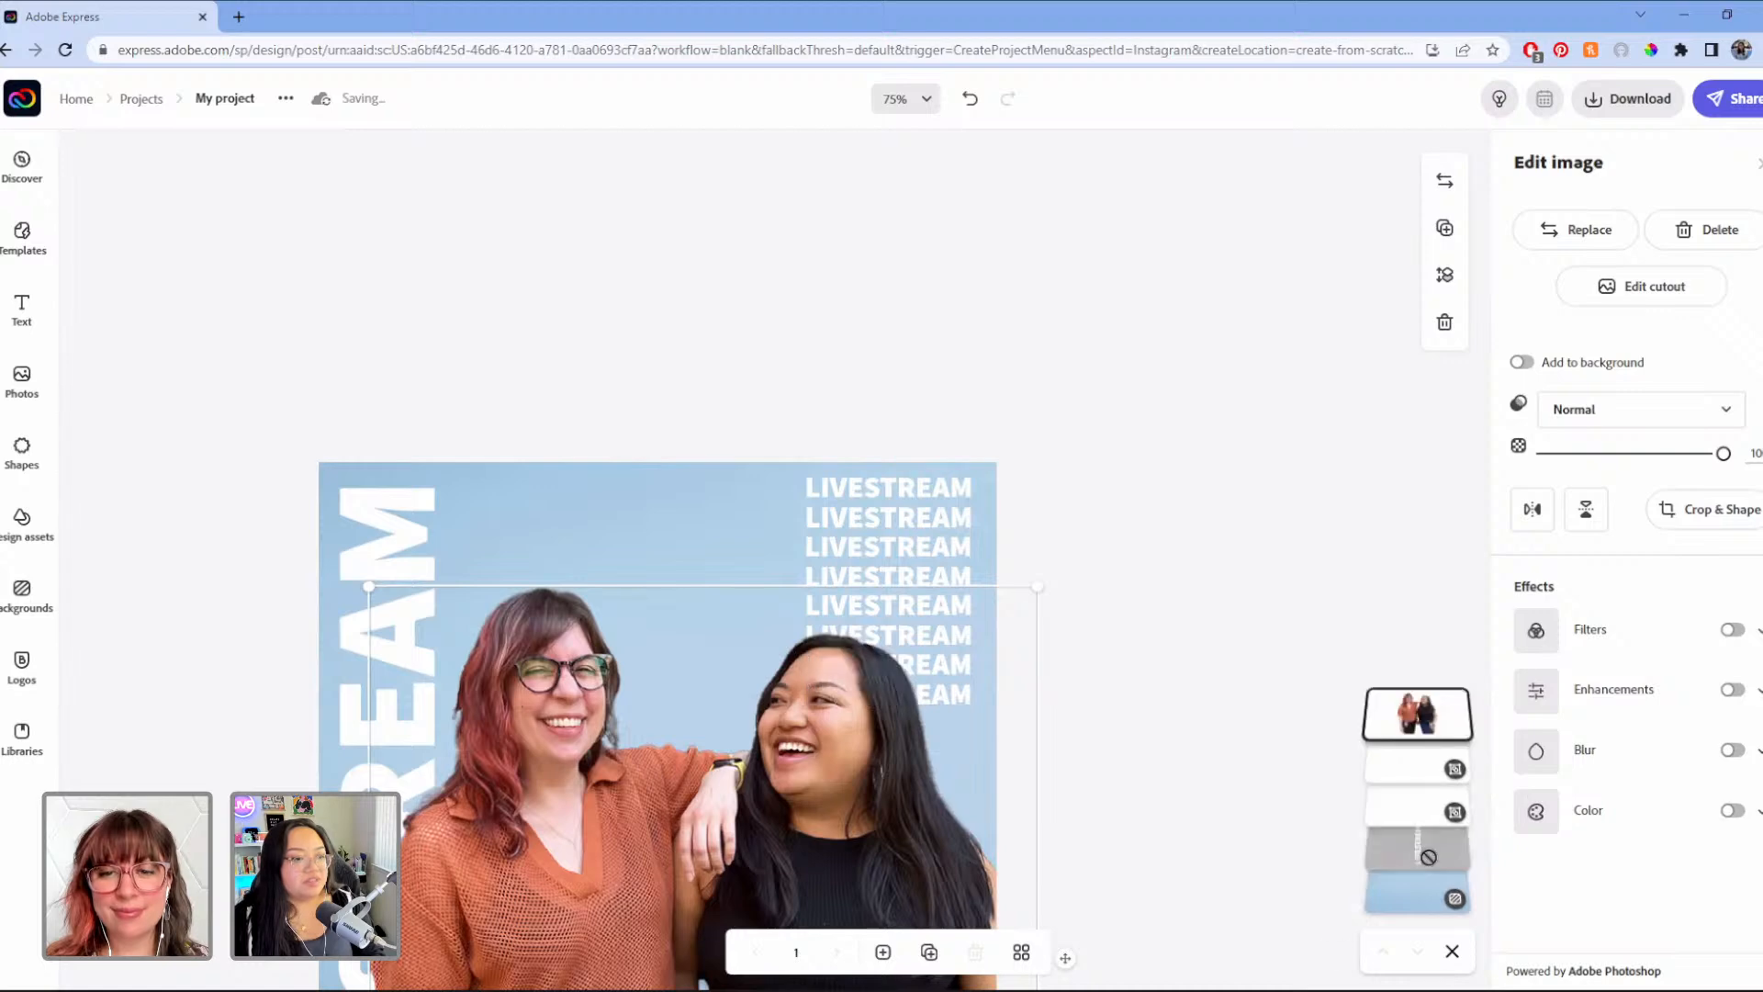
{"action": "left_click_drag", "start_coordinate": [1428, 857], "coordinate": [1399, 702]}
Step: Examine how the headline, cutout and stacked text overlap across the whole page at 50% and 75% zoom
{"action": "scroll", "coordinate": [1164, 548], "scroll_direction": "down", "scroll_amount": 3}
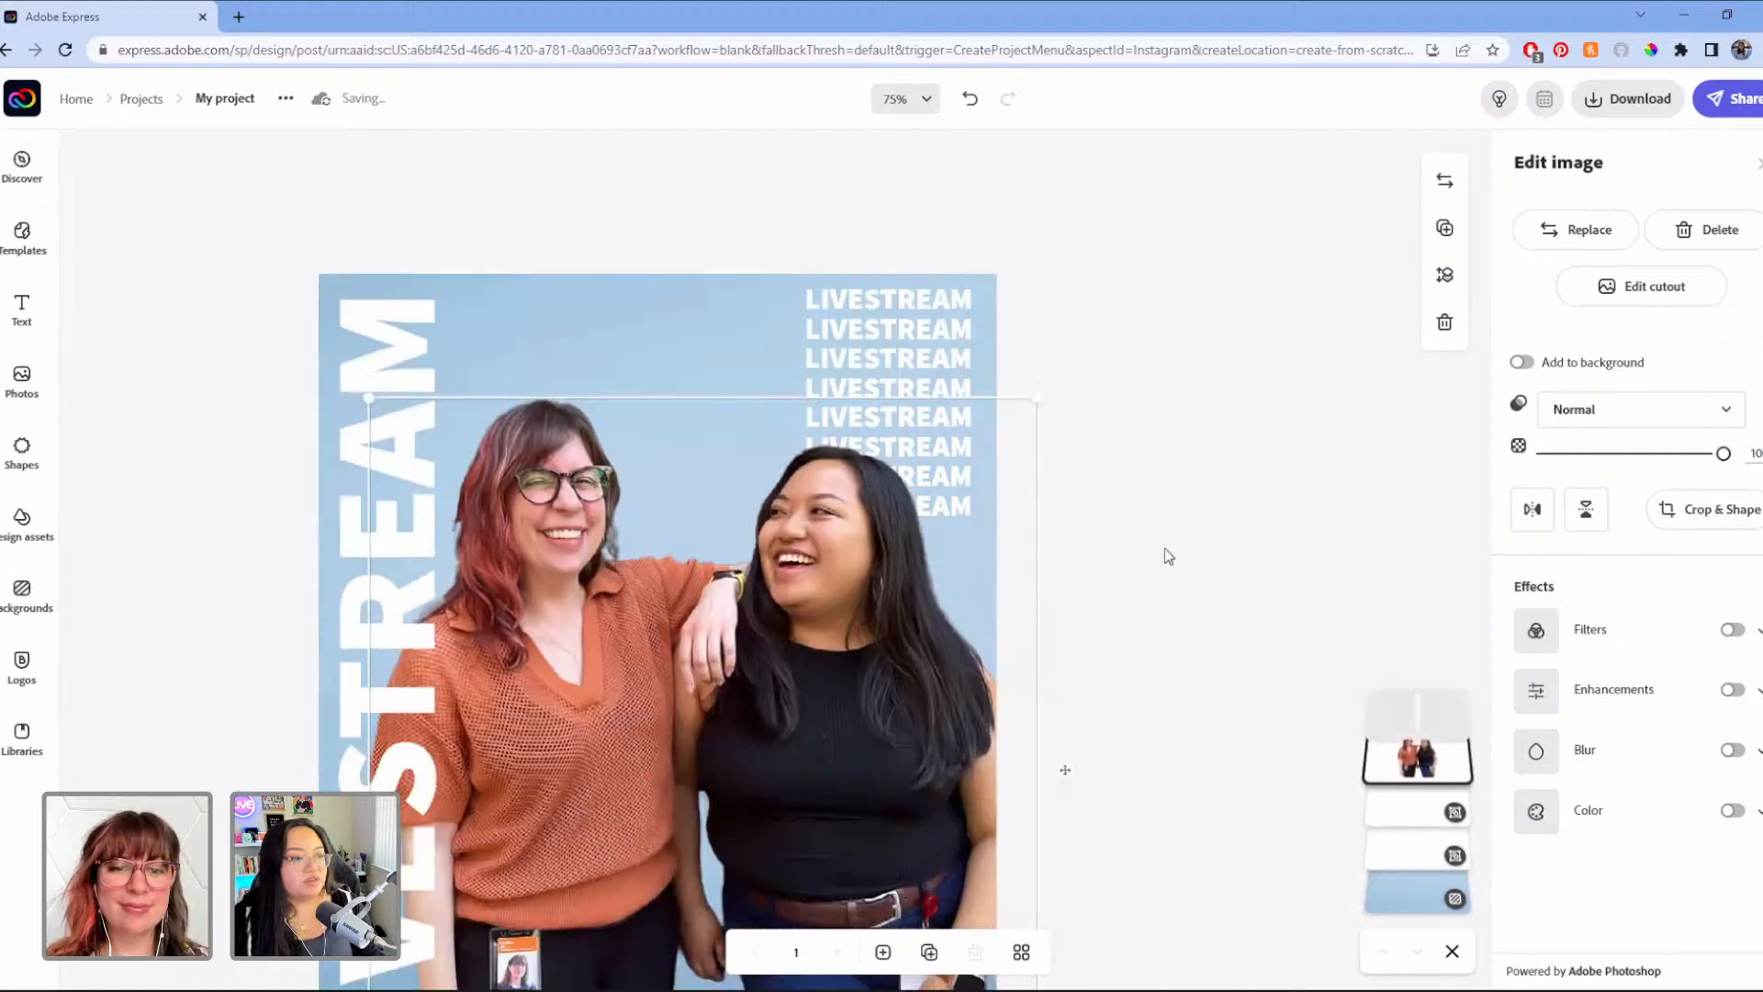
{"action": "scroll", "coordinate": [1165, 555], "scroll_direction": "down", "scroll_amount": 1}
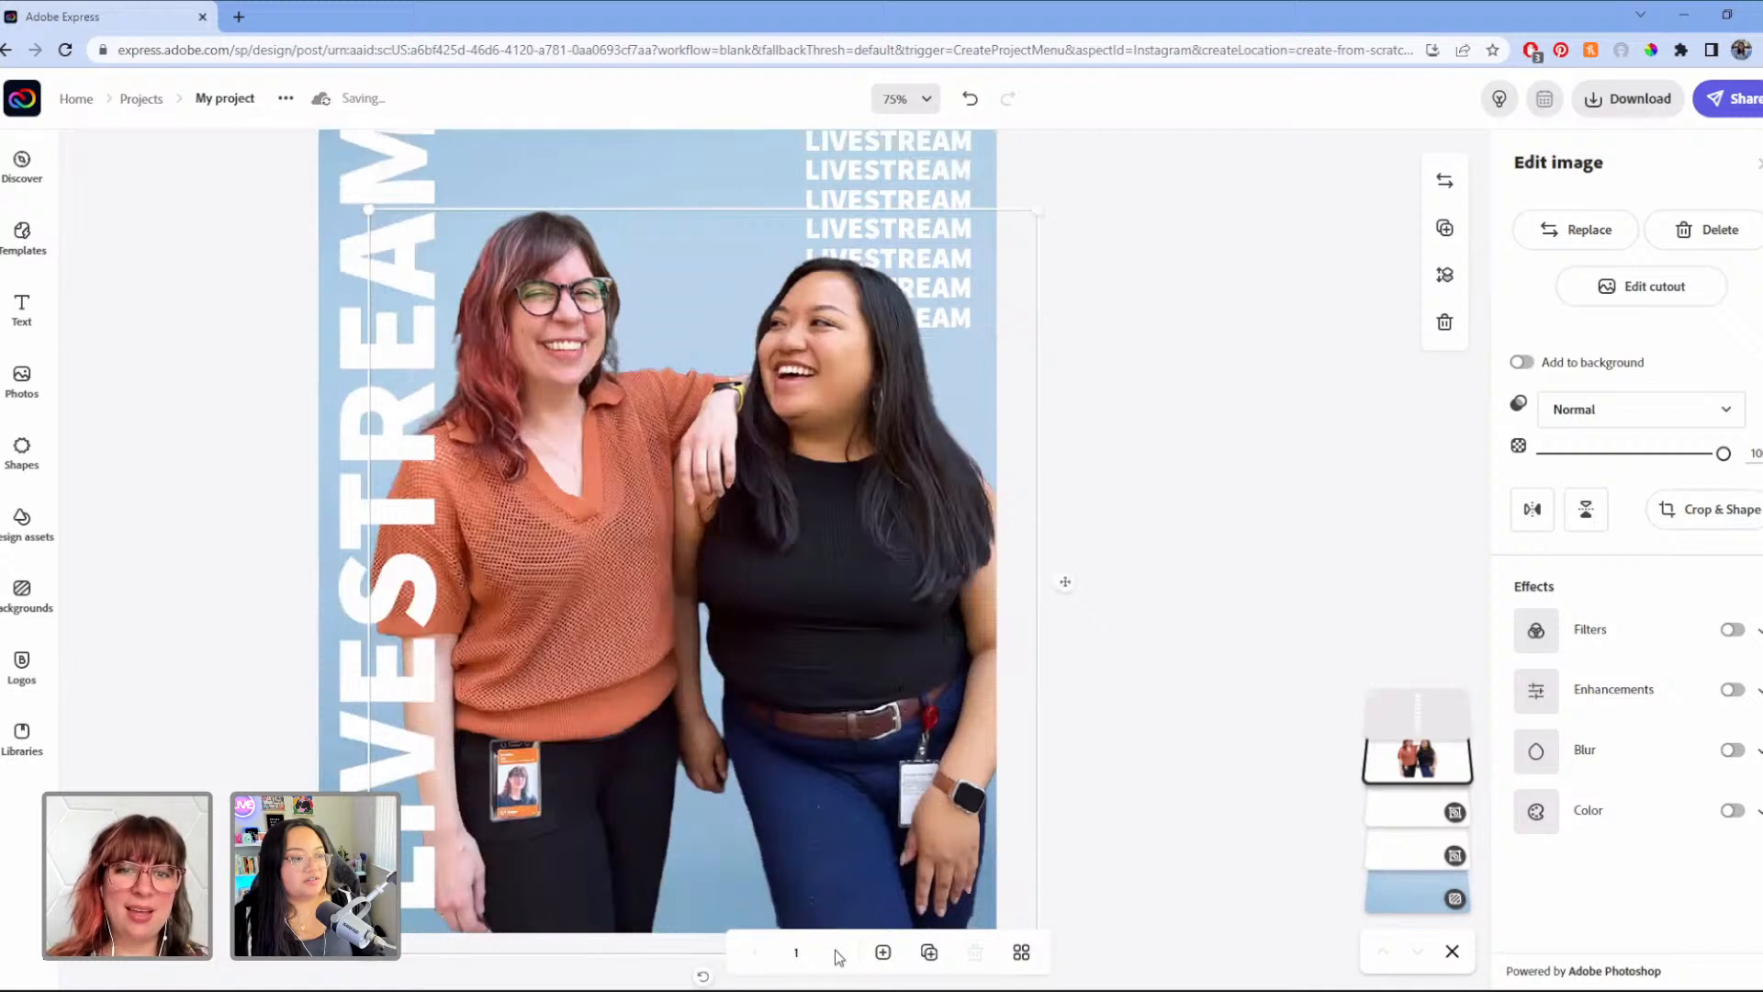
{"action": "left_click", "coordinate": [929, 105]}
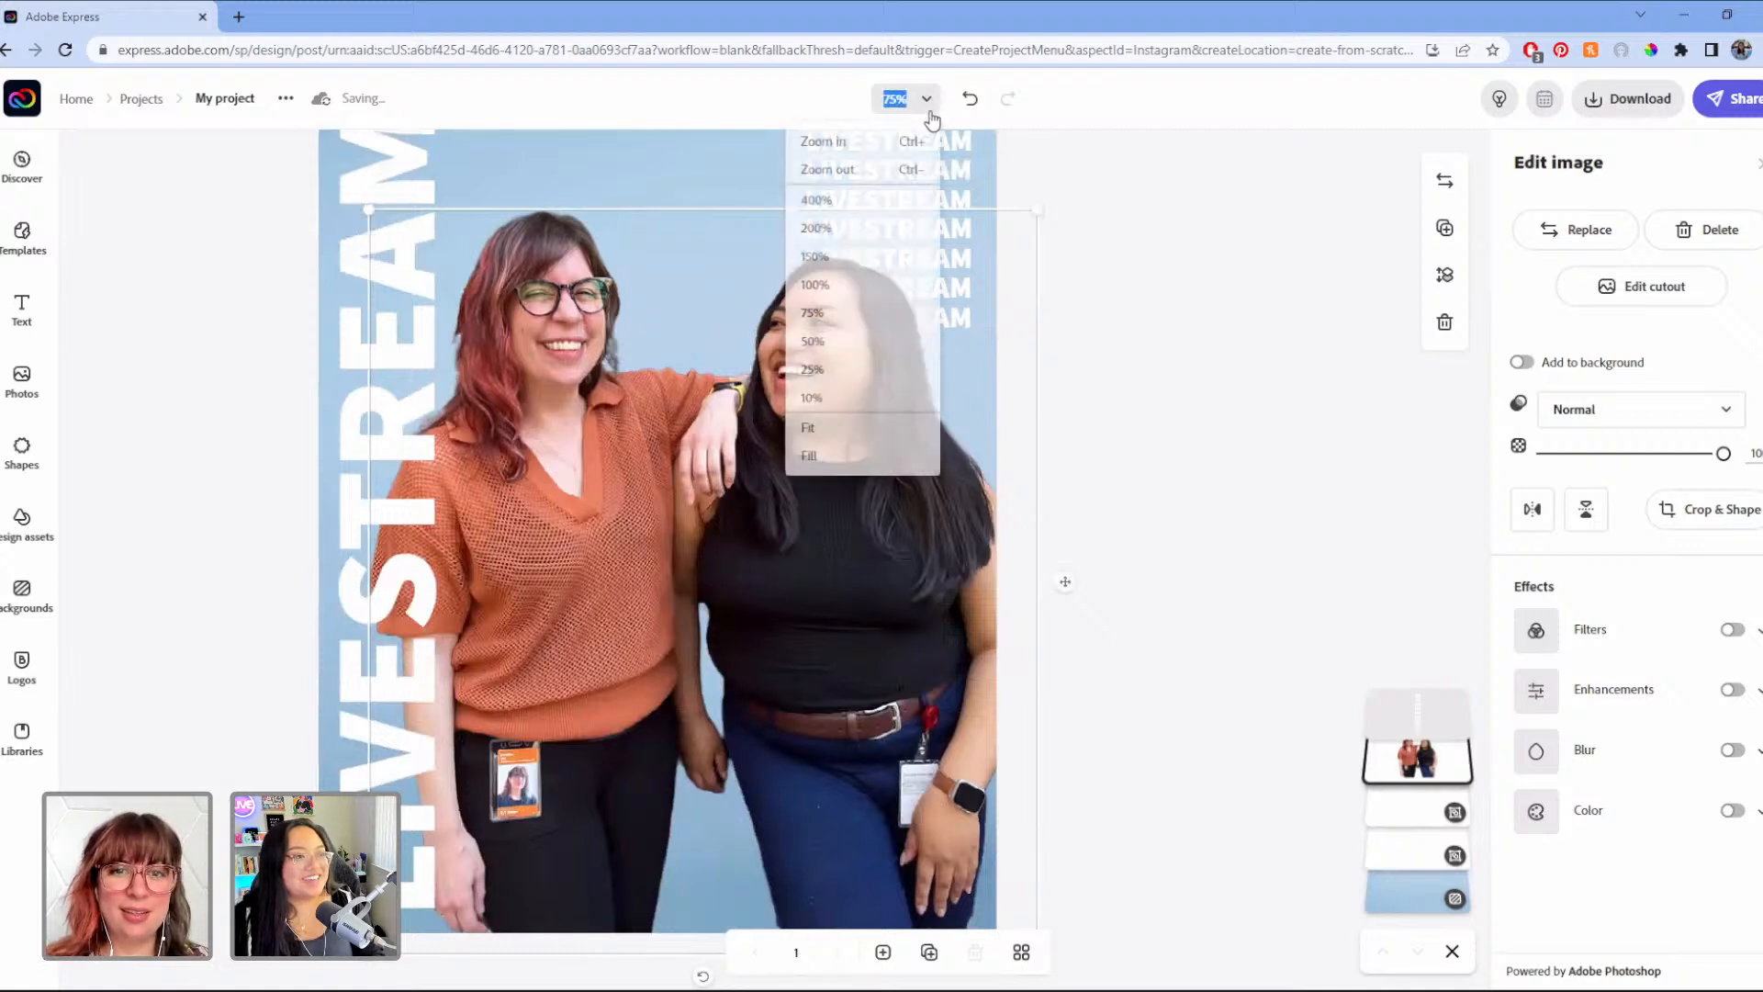
{"action": "left_click", "coordinate": [854, 341]}
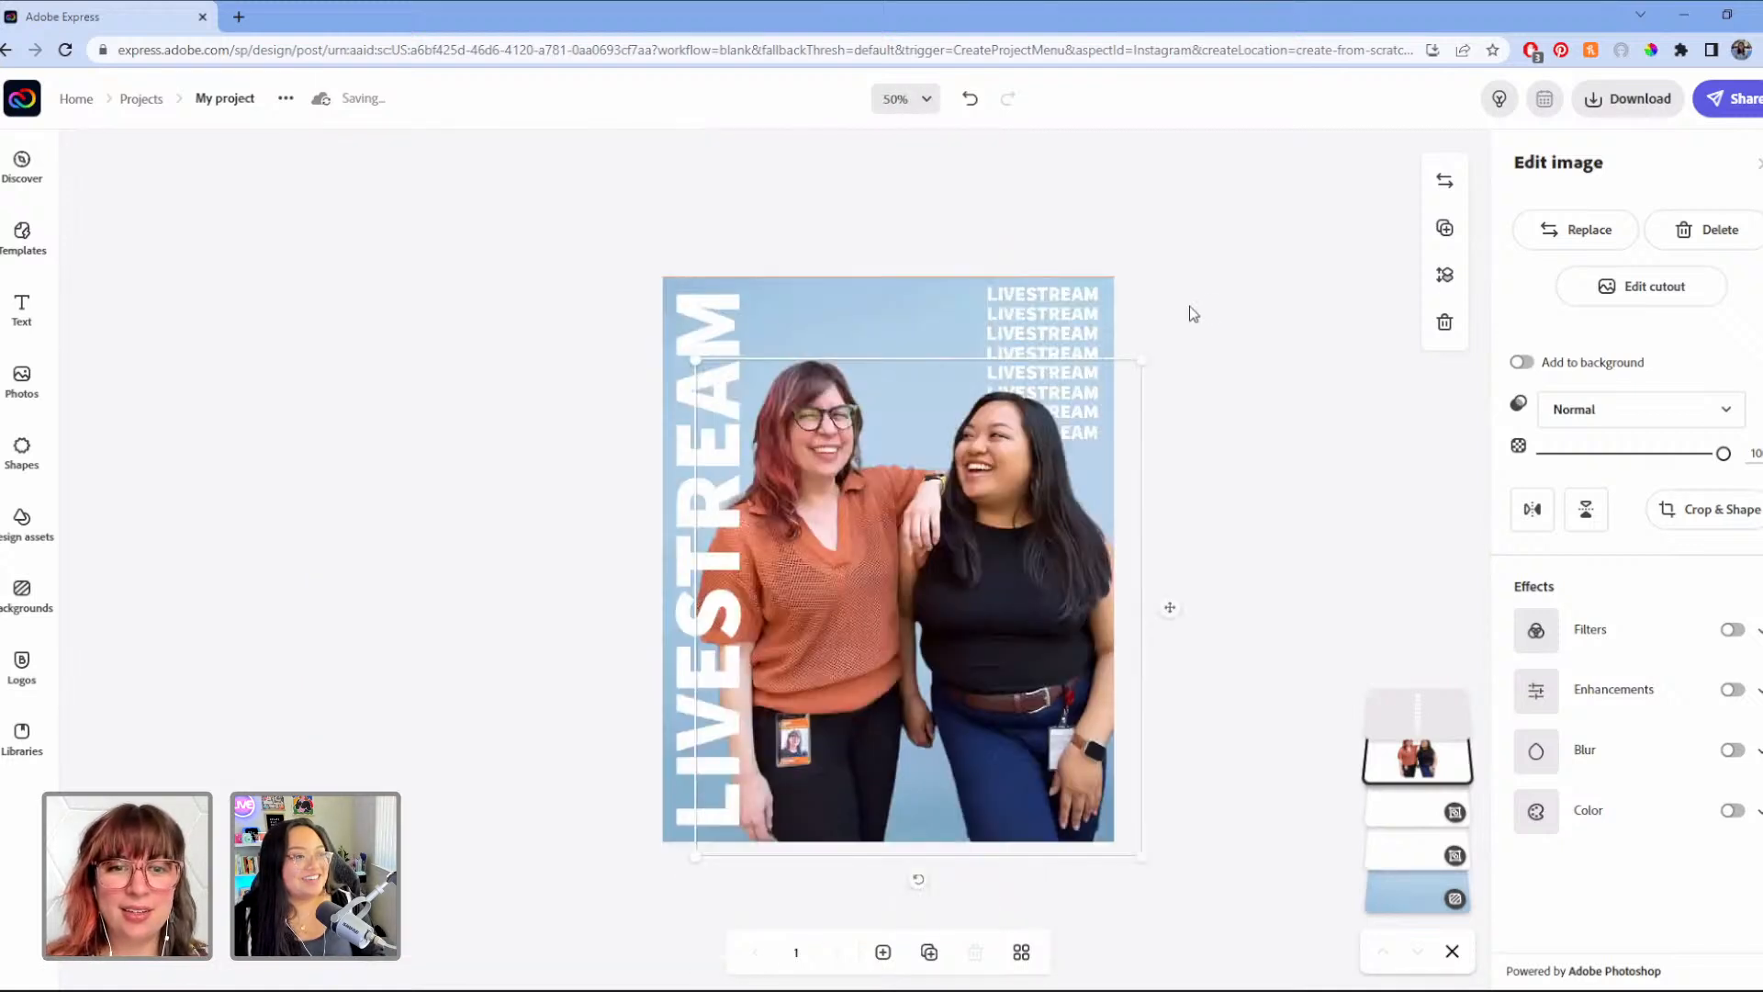
{"action": "left_click", "coordinate": [1190, 308]}
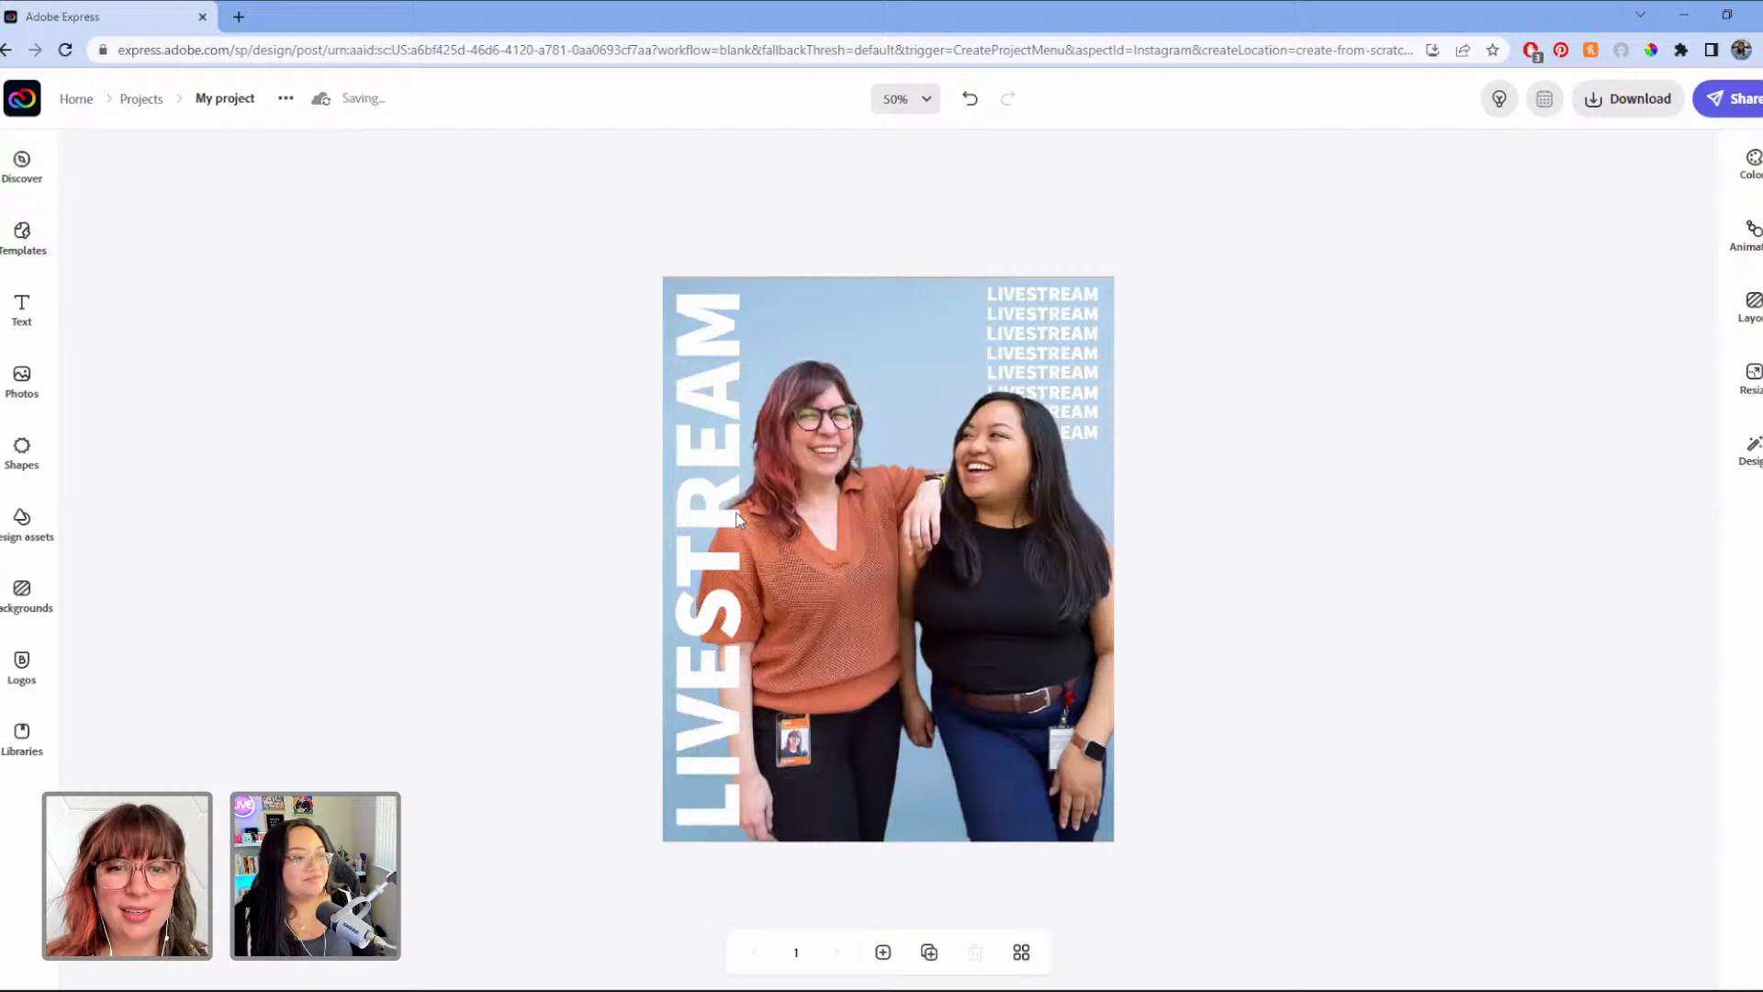
{"action": "left_click", "coordinate": [932, 105]}
{"action": "left_click", "coordinate": [853, 314]}
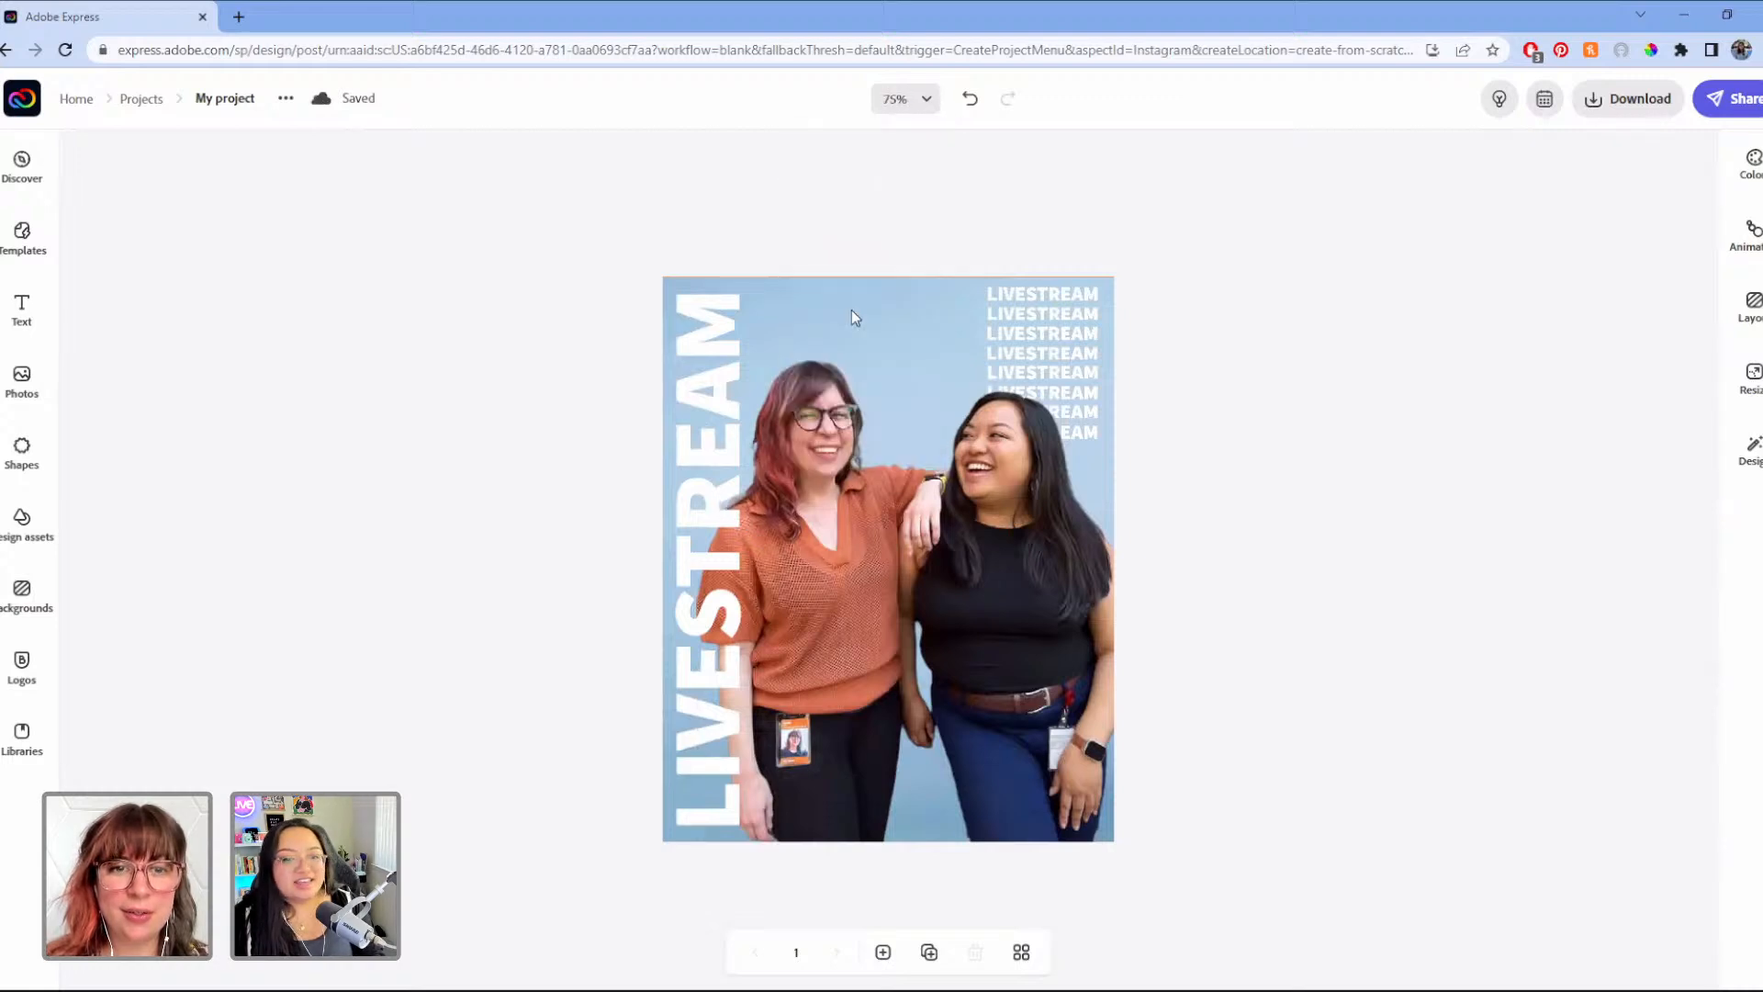
{"action": "scroll", "coordinate": [1211, 631], "scroll_direction": "down", "scroll_amount": 1}
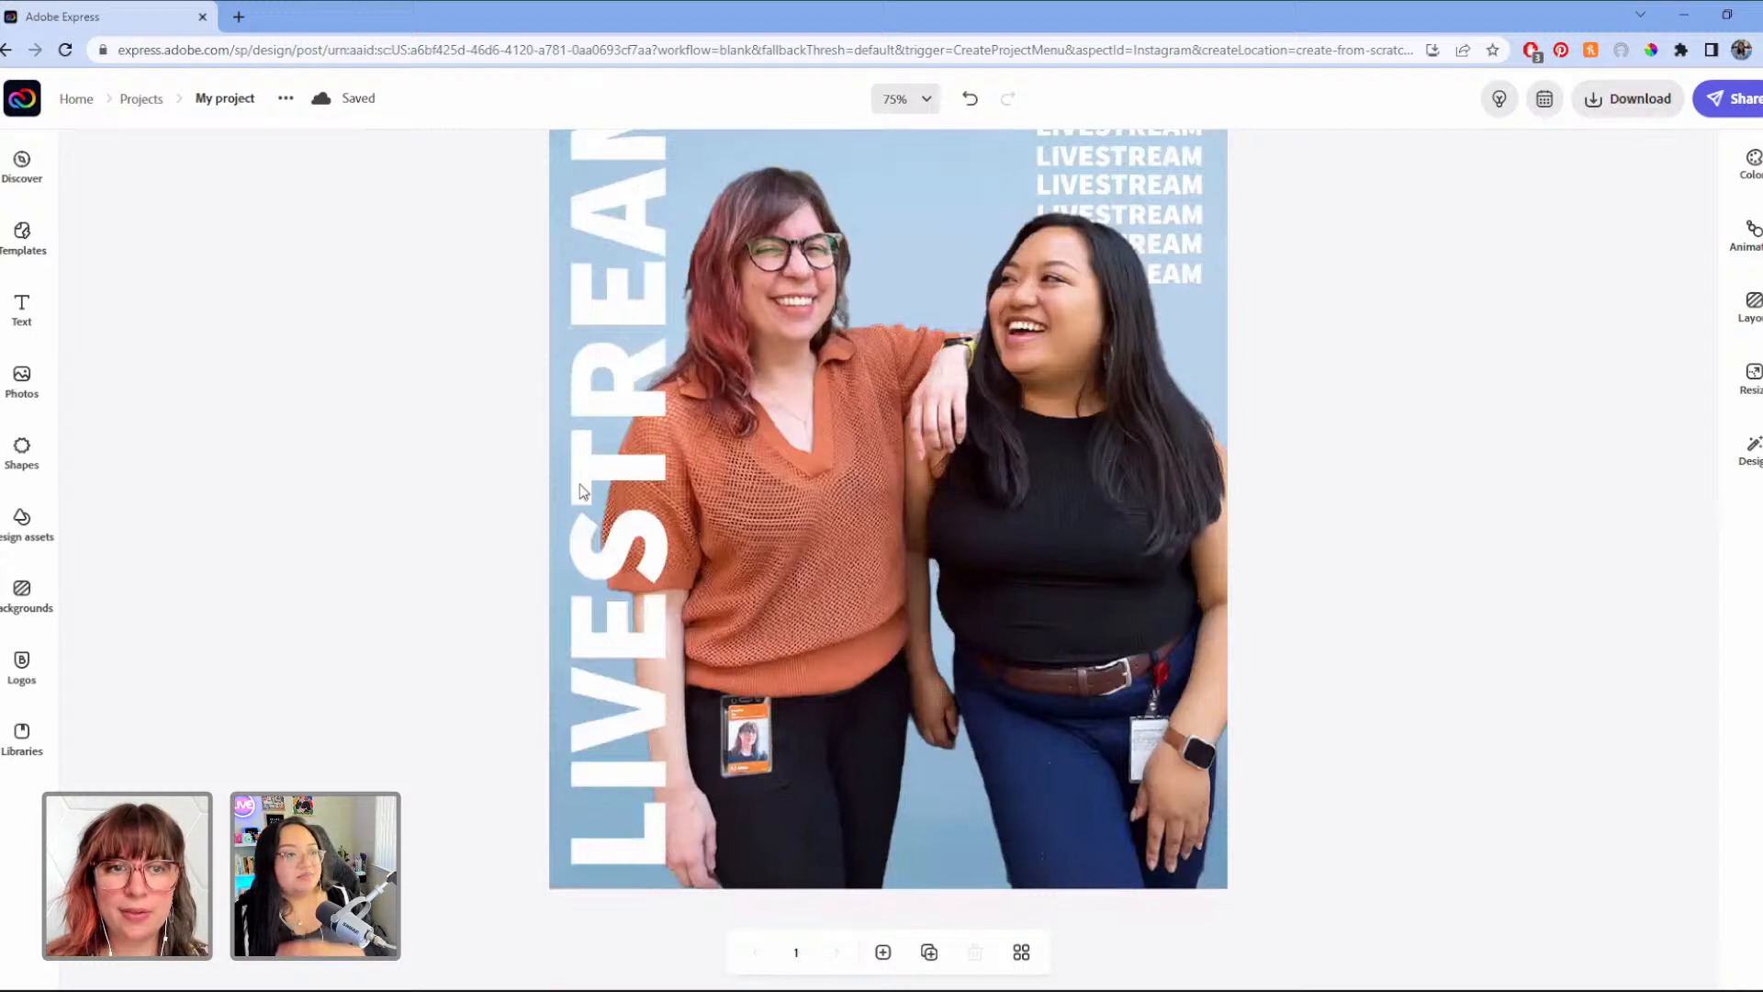
Step: Add a basic square shape, move it over the women's waists and stretch it sideways into a wide rectangle
{"action": "left_click", "coordinate": [22, 452]}
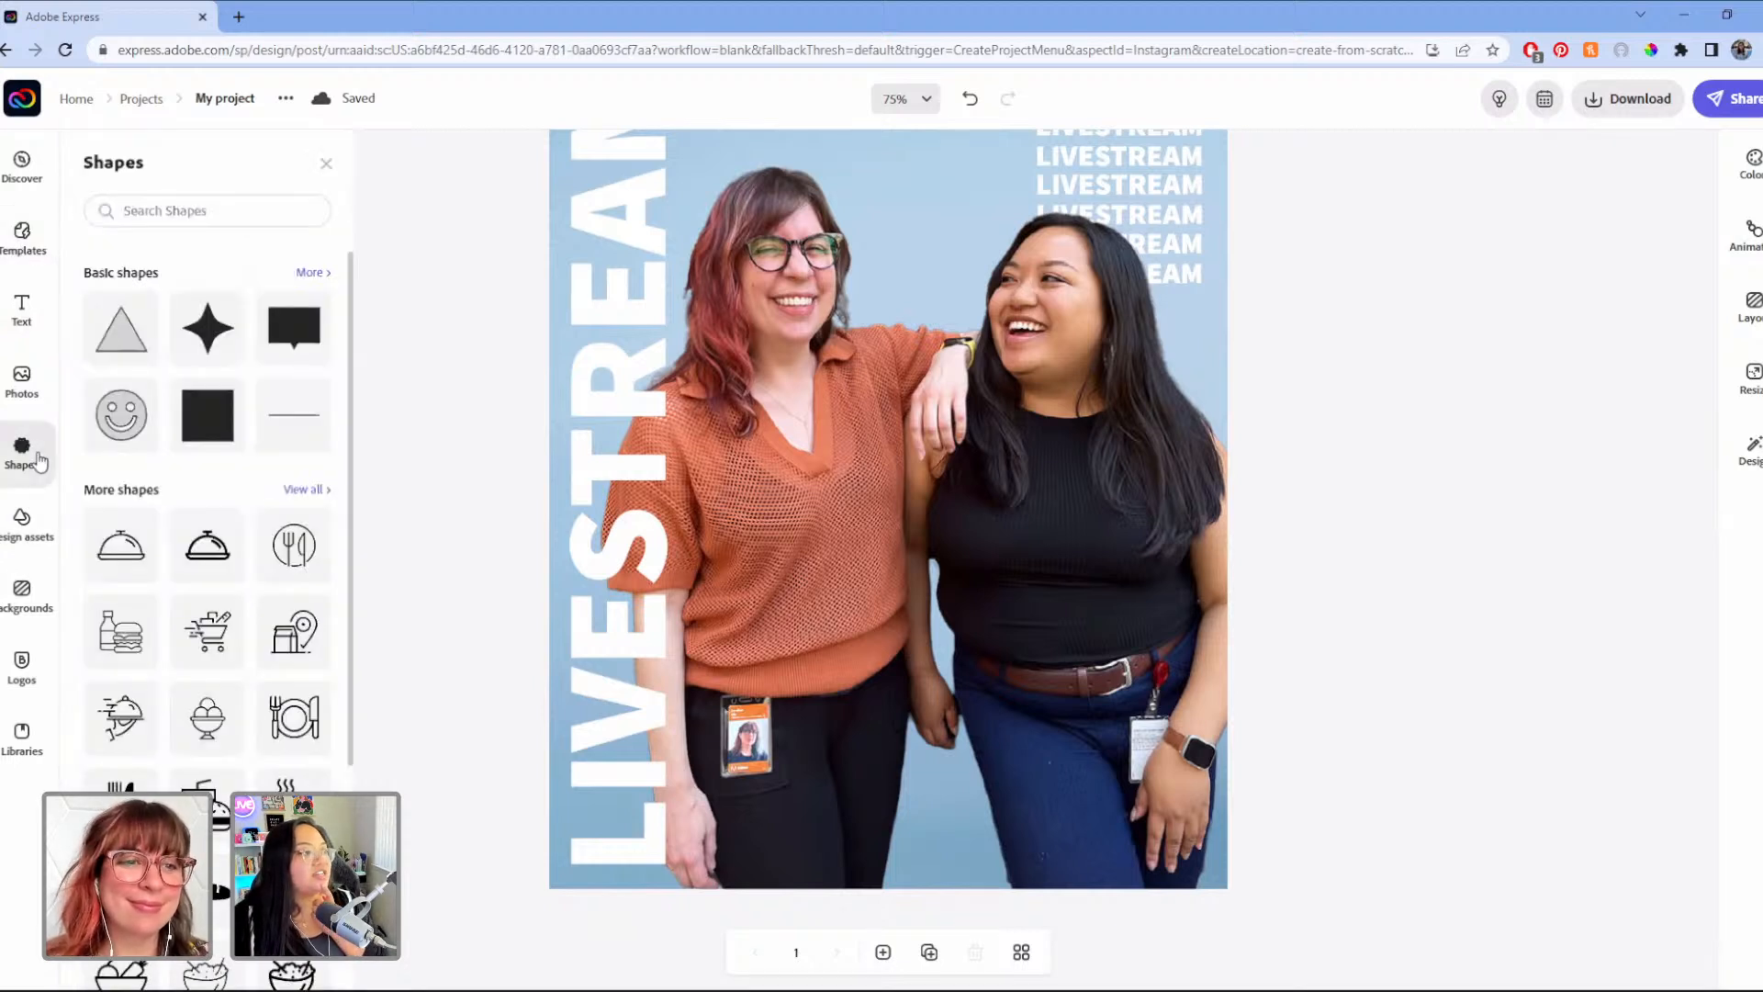
{"action": "left_click", "coordinate": [222, 407]}
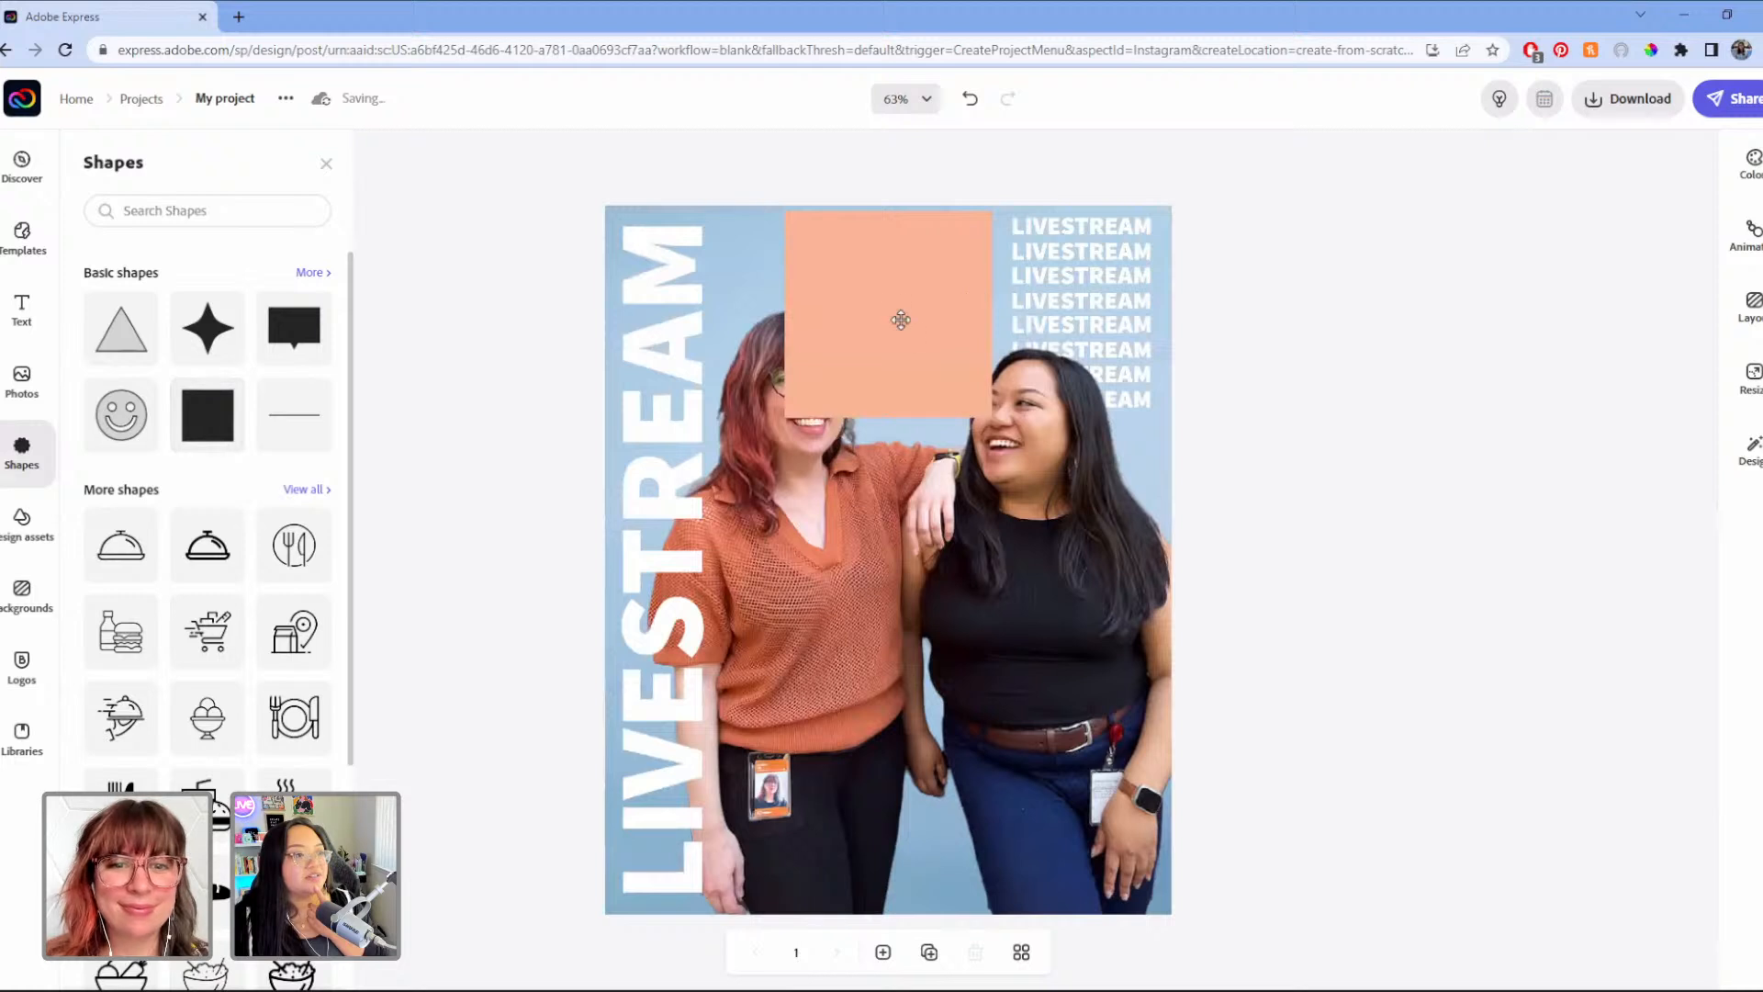
{"action": "left_click_drag", "start_coordinate": [901, 320], "coordinate": [864, 671]}
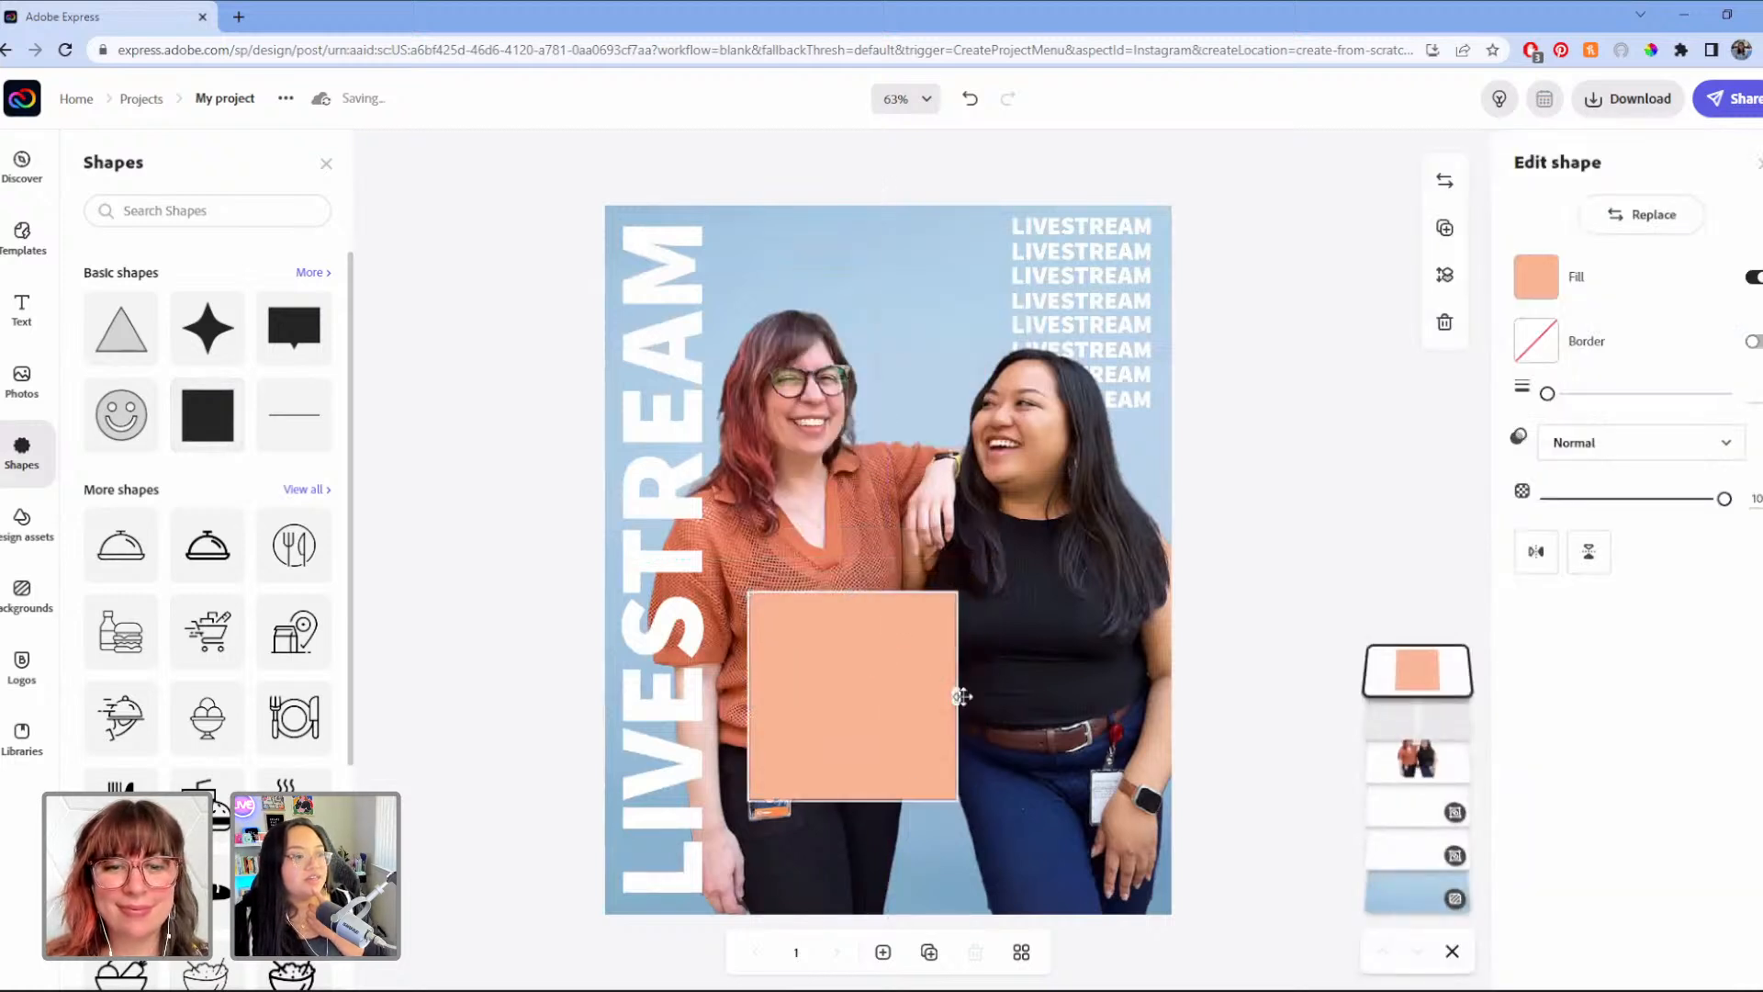
{"action": "left_click_drag", "start_coordinate": [962, 696], "coordinate": [1151, 658]}
Step: Turn on the rectangle's border in black (#000000) and change its fill to white
{"action": "left_click", "coordinate": [1752, 343]}
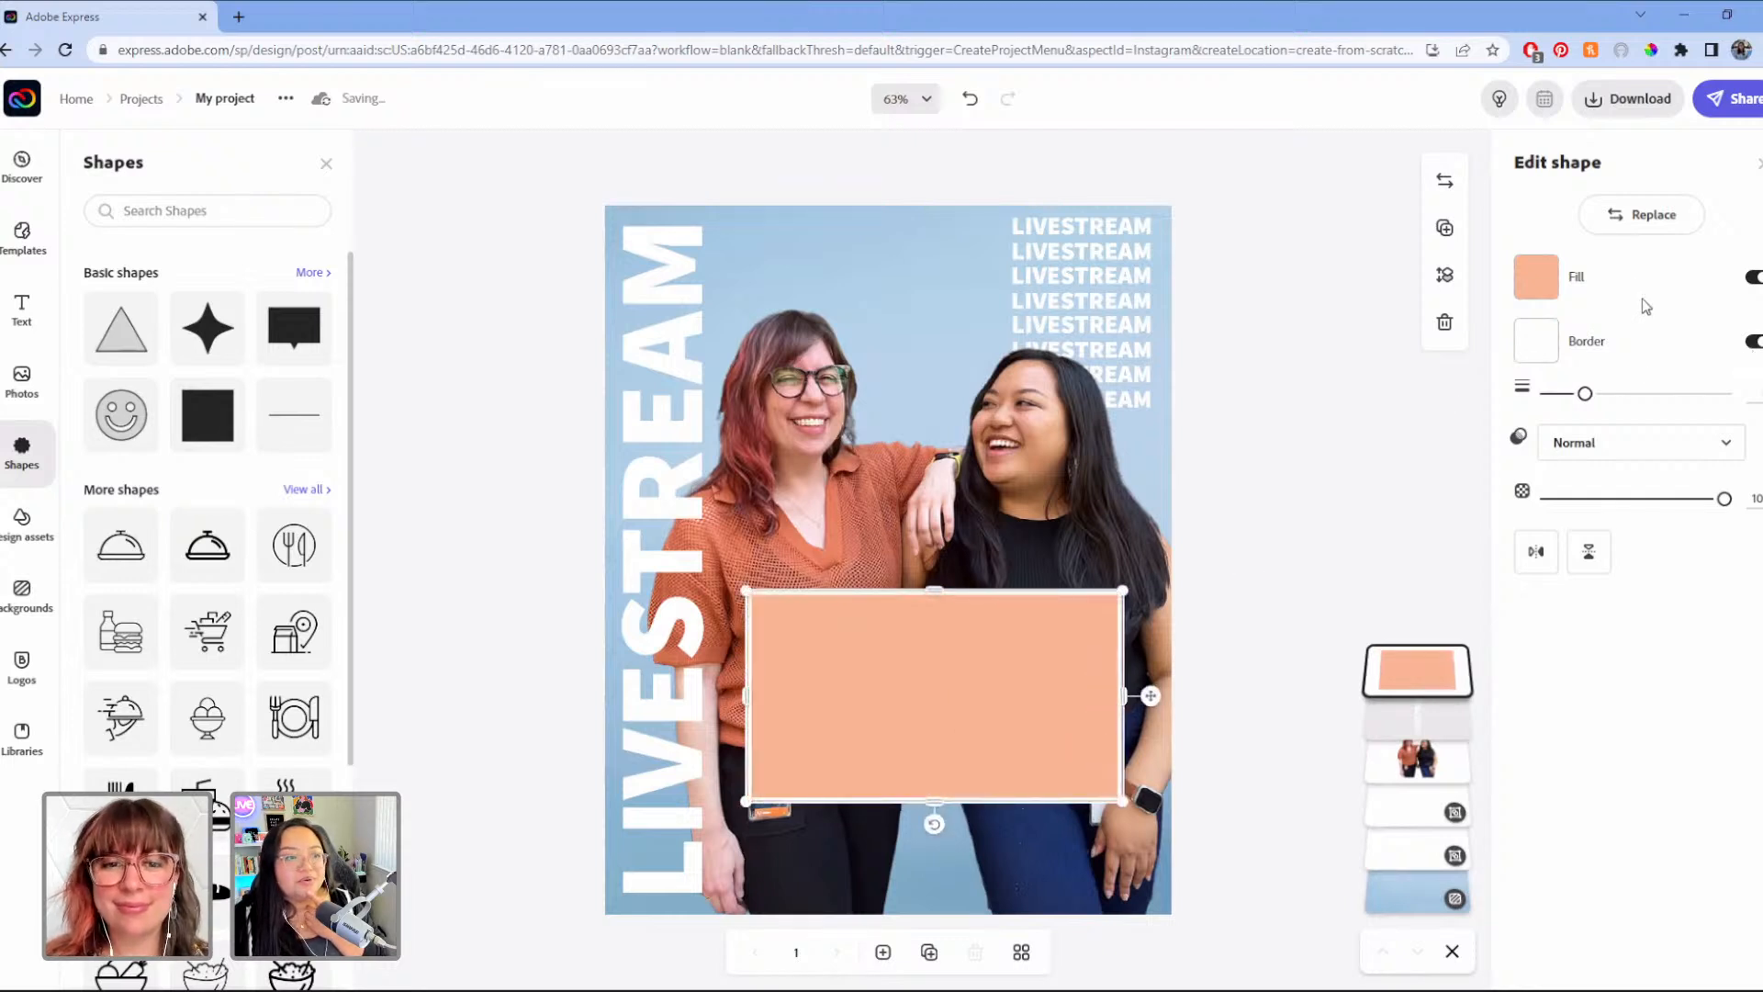
{"action": "left_click", "coordinate": [1537, 340]}
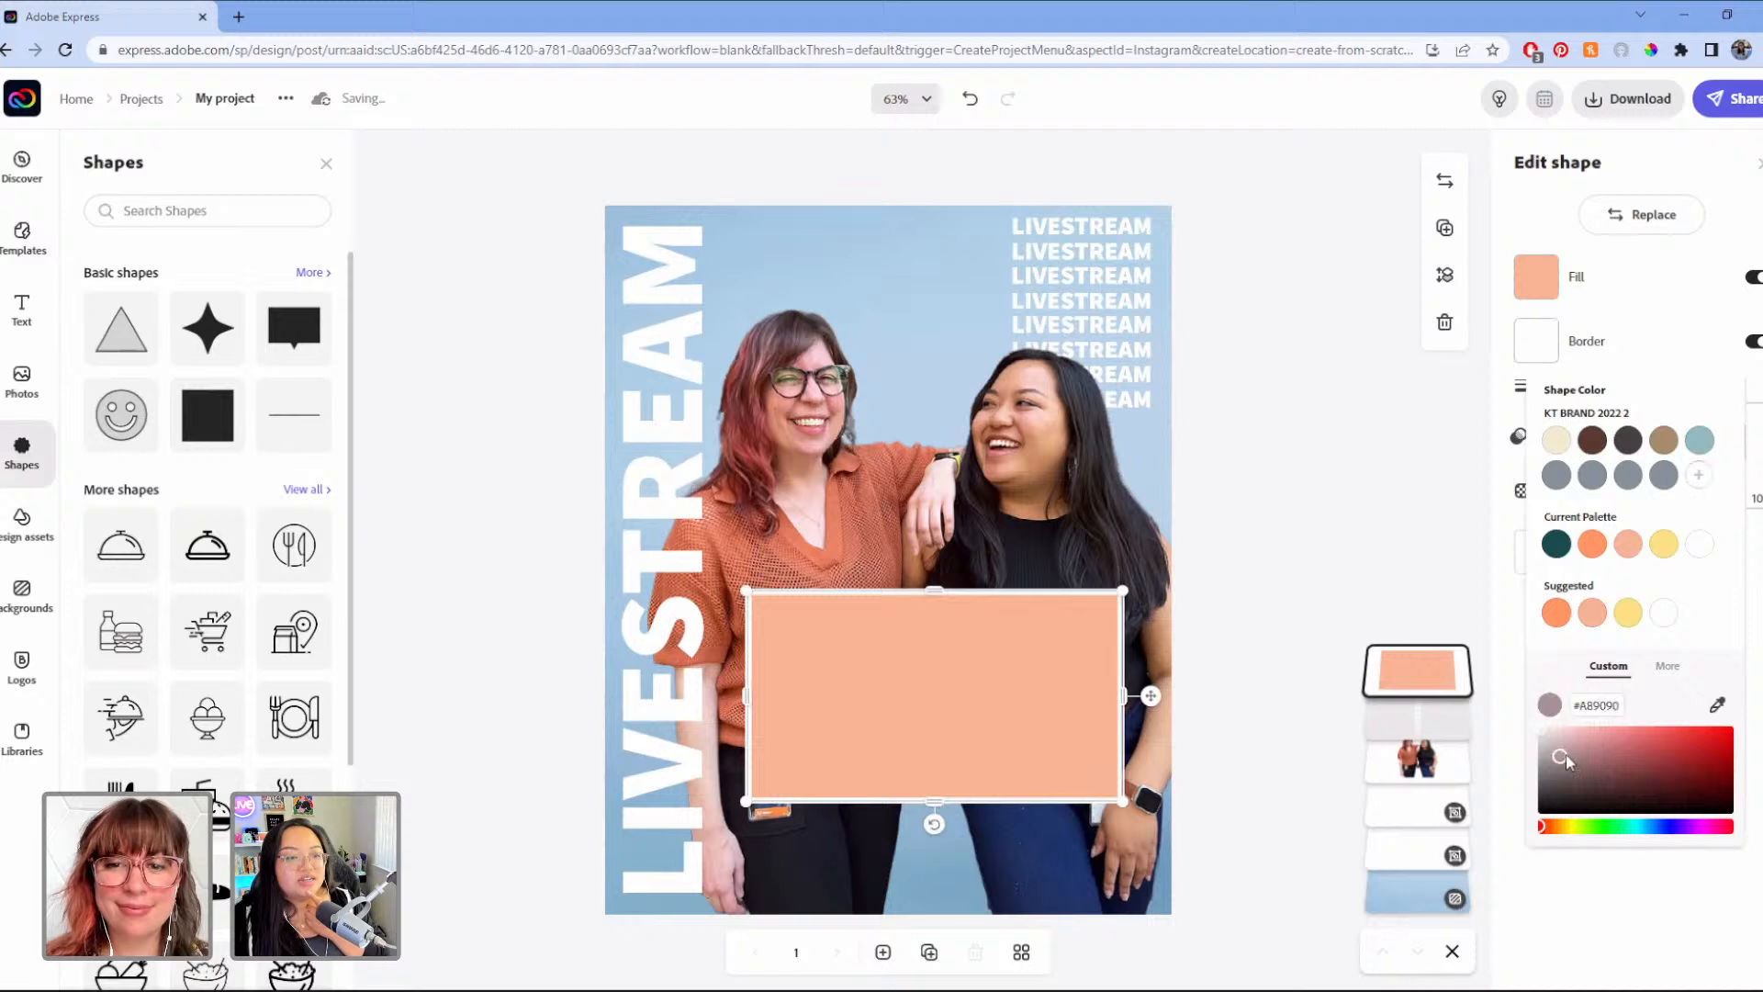
{"action": "left_click_drag", "start_coordinate": [1566, 755], "coordinate": [1497, 851]}
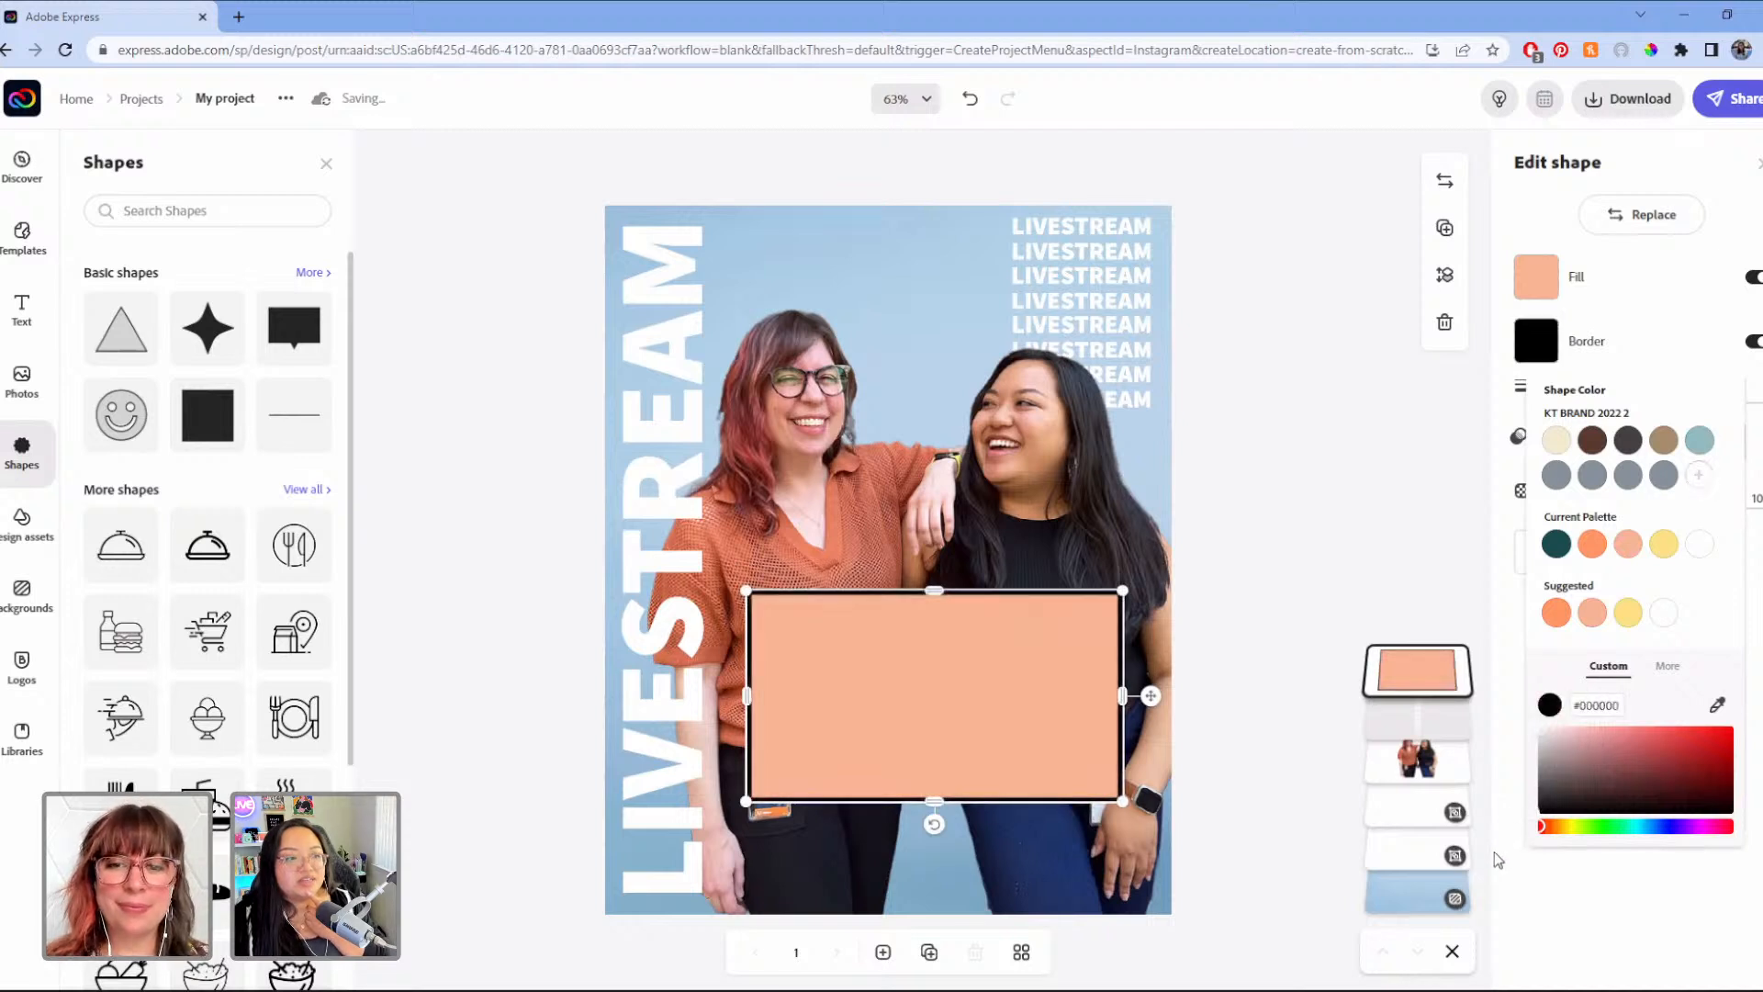
{"action": "left_click", "coordinate": [1497, 859]}
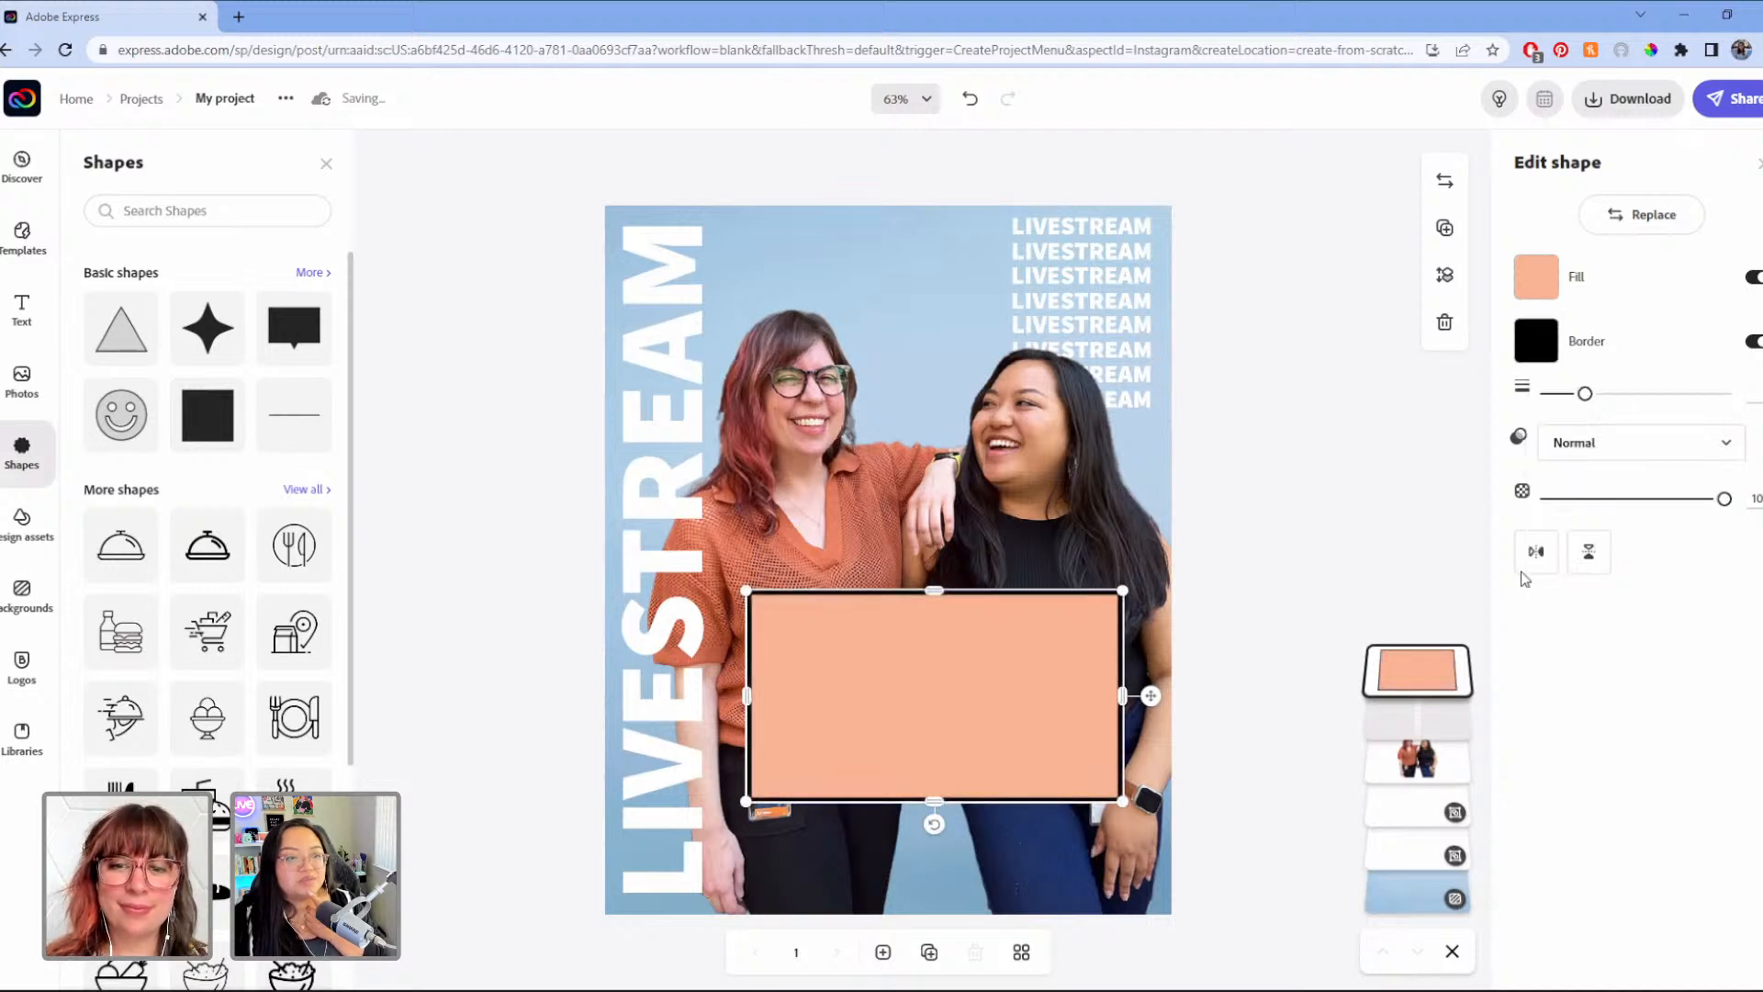
{"action": "left_click", "coordinate": [1535, 276]}
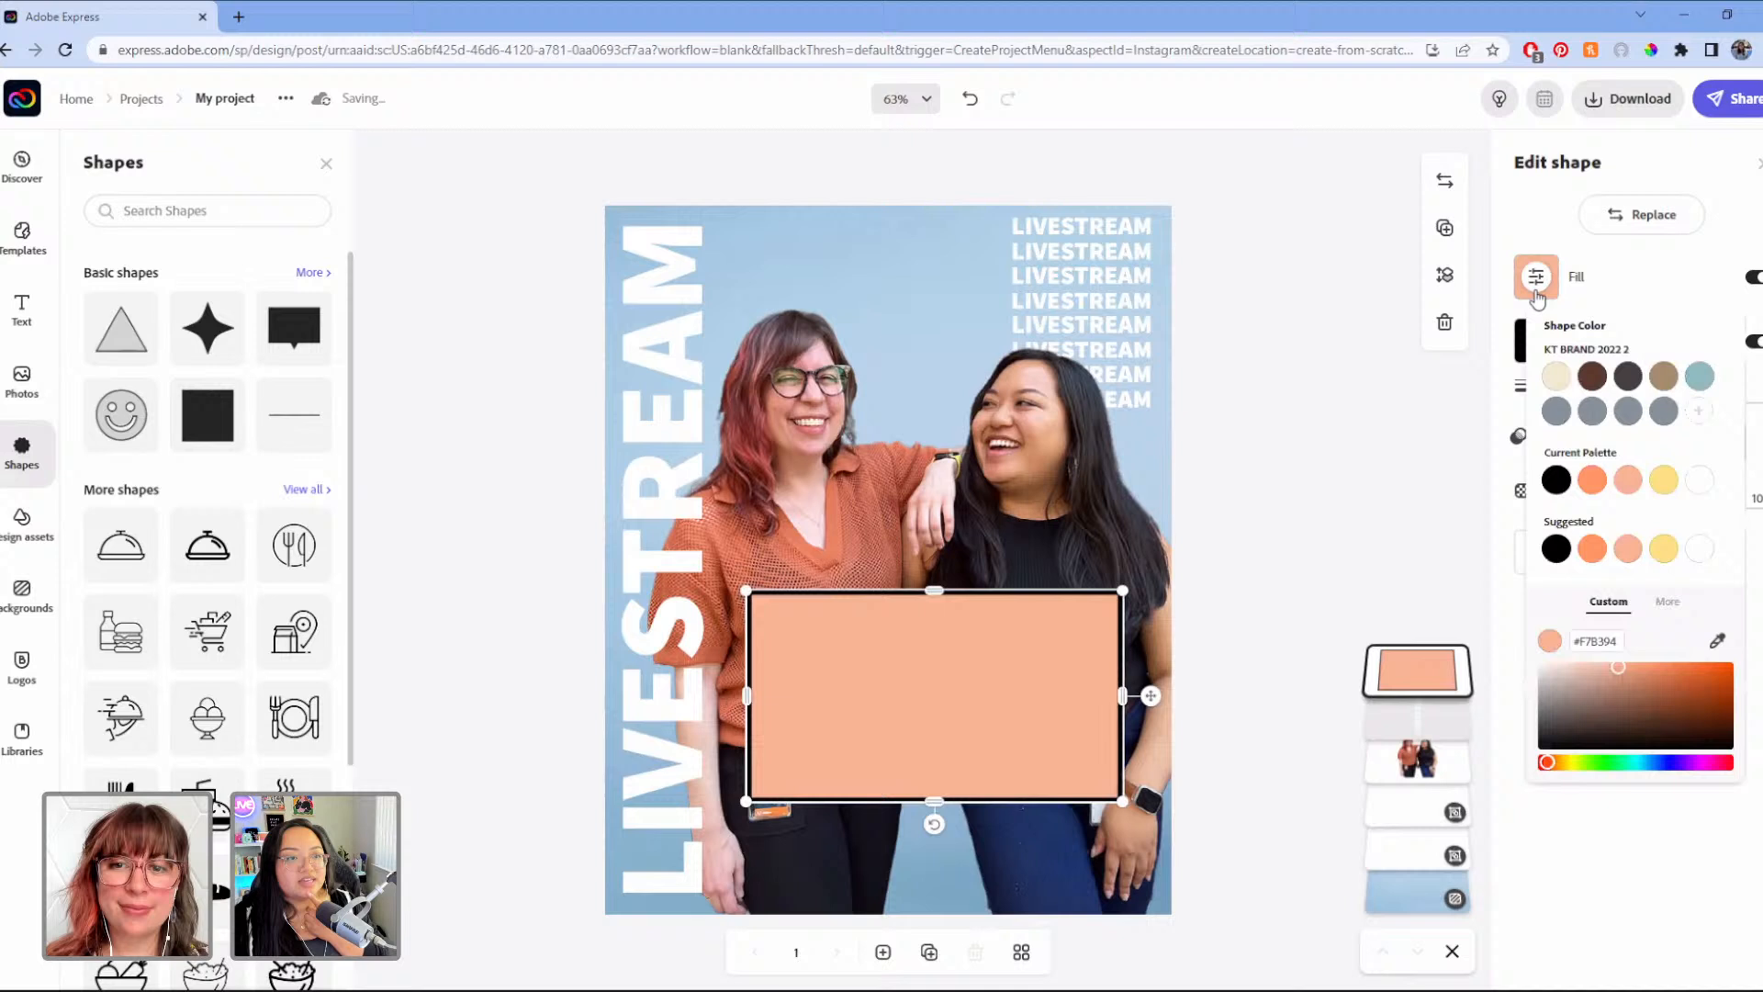
{"action": "left_click", "coordinate": [1700, 480]}
Step: Reduce the white rectangle's height, thin its black border and reposition it slightly lower across the two women
{"action": "left_click_drag", "start_coordinate": [934, 590], "coordinate": [946, 629]}
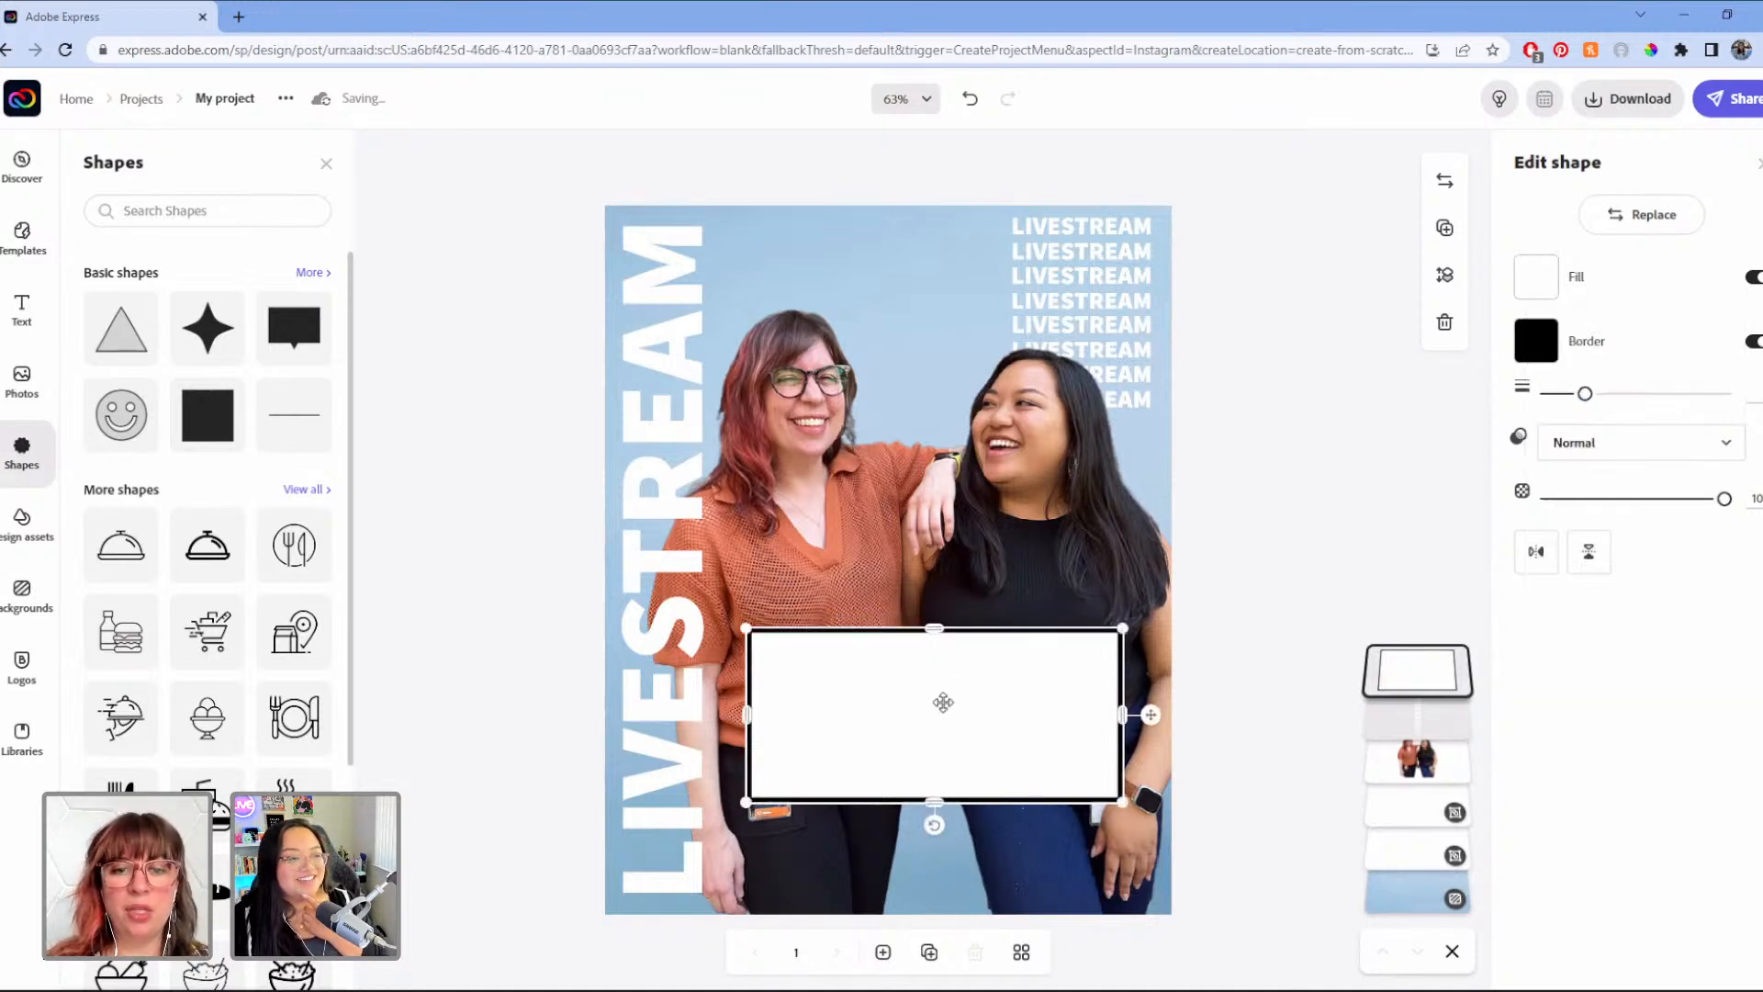
{"action": "left_click_drag", "start_coordinate": [938, 702], "coordinate": [953, 717]}
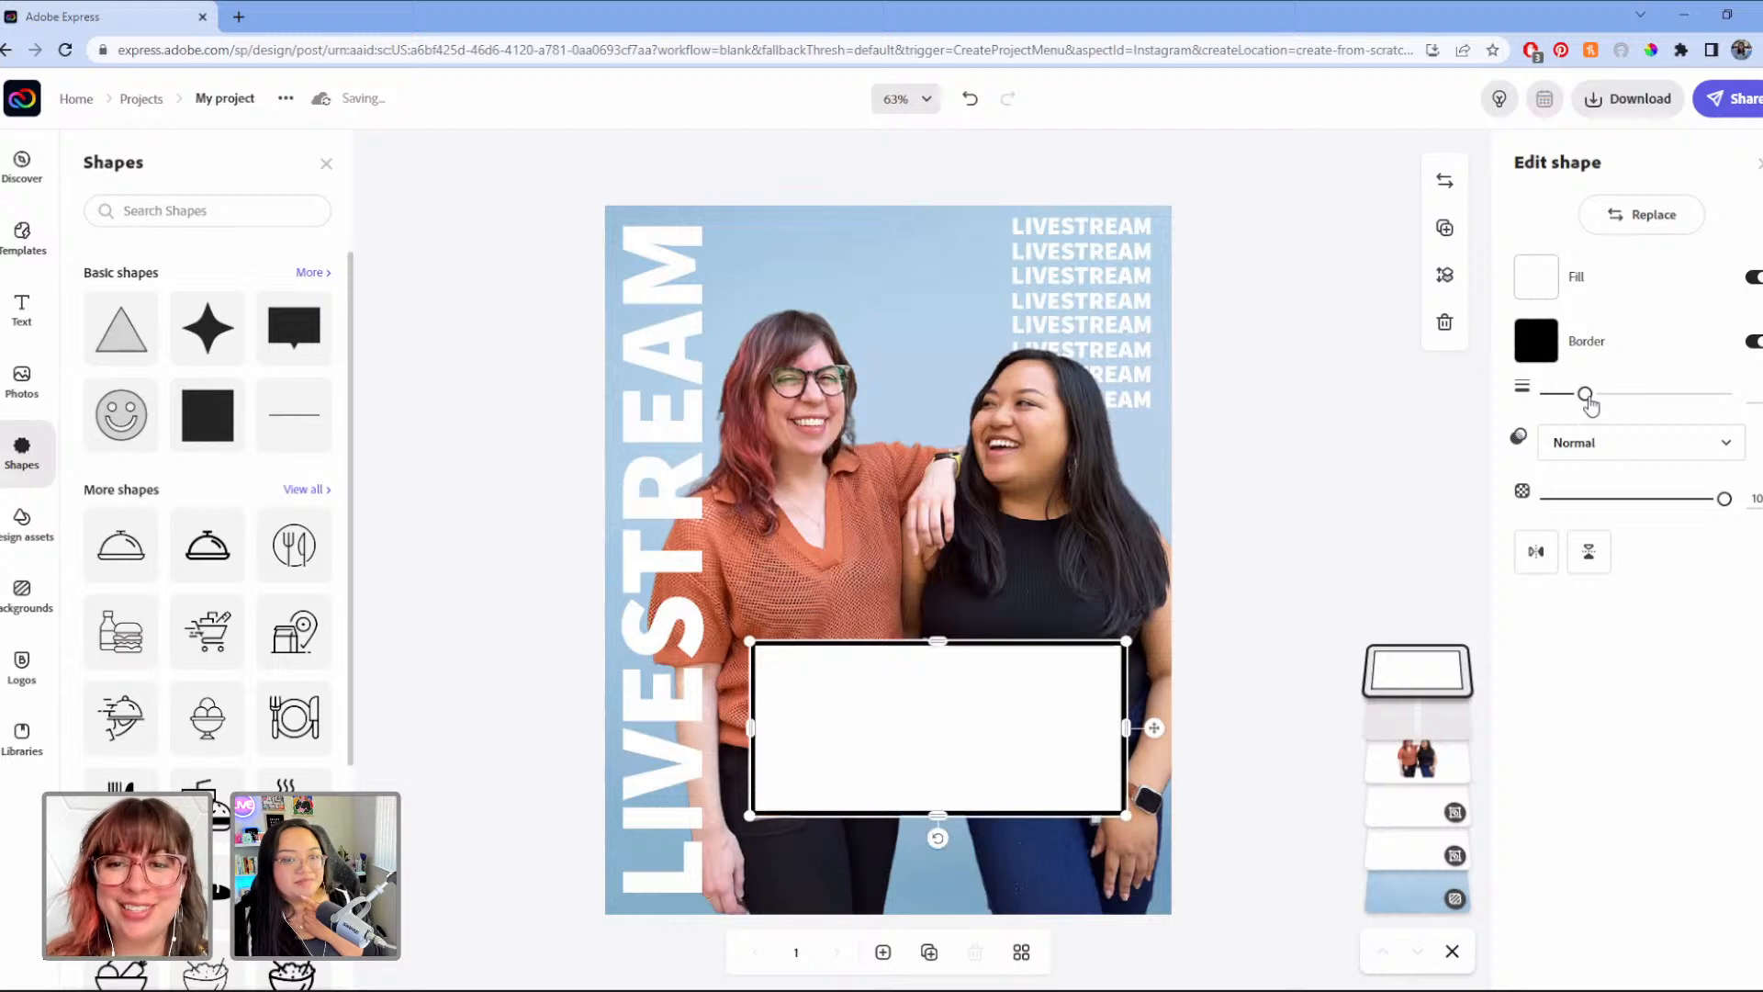
{"action": "left_click_drag", "start_coordinate": [1589, 397], "coordinate": [1567, 395]}
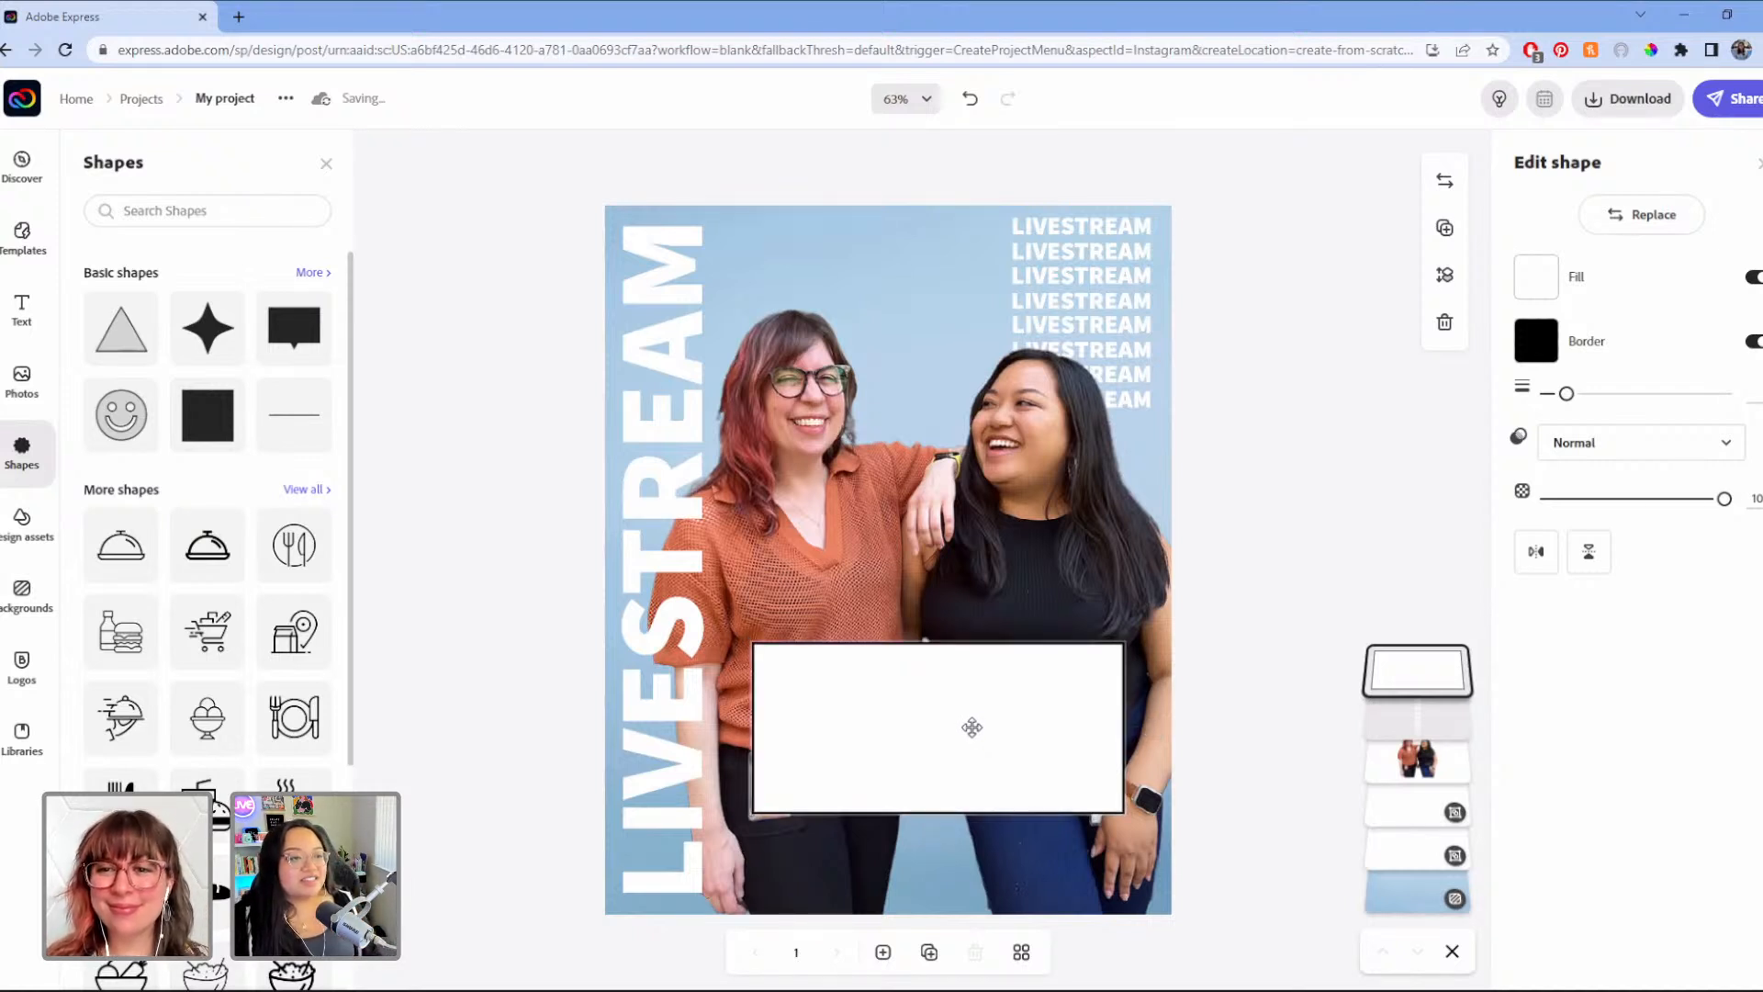
{"action": "left_click_drag", "start_coordinate": [980, 734], "coordinate": [969, 726]}
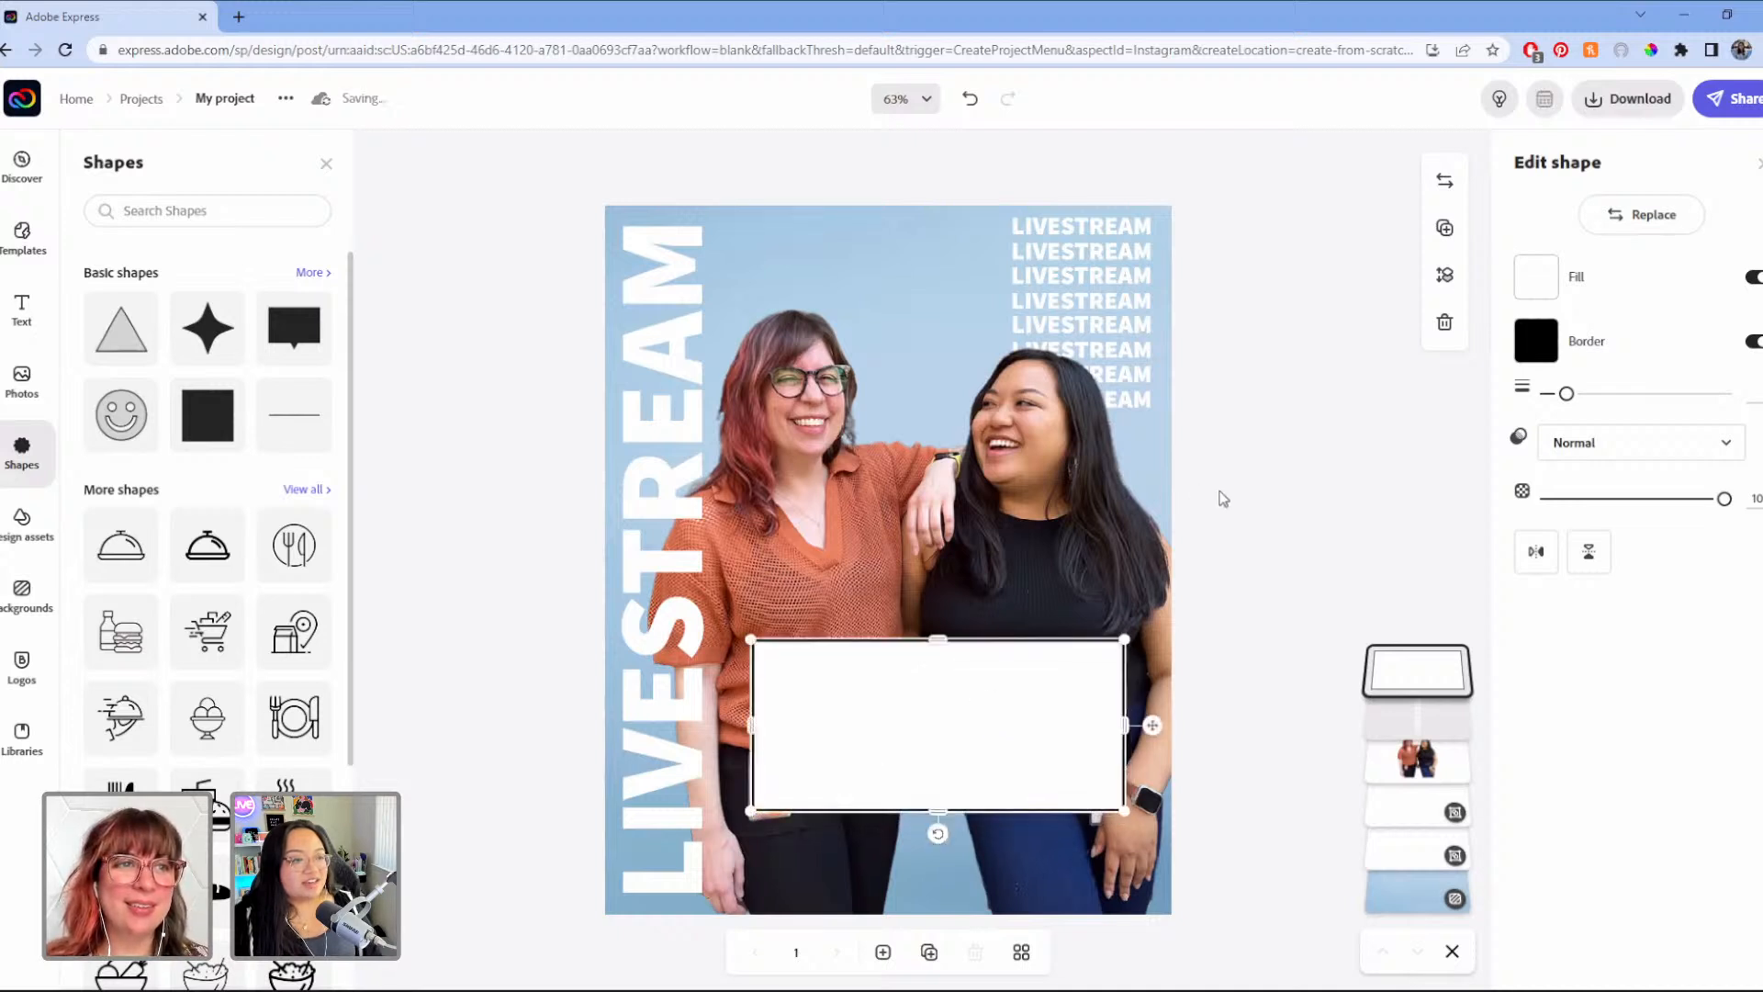
{"action": "left_click", "coordinate": [1210, 497]}
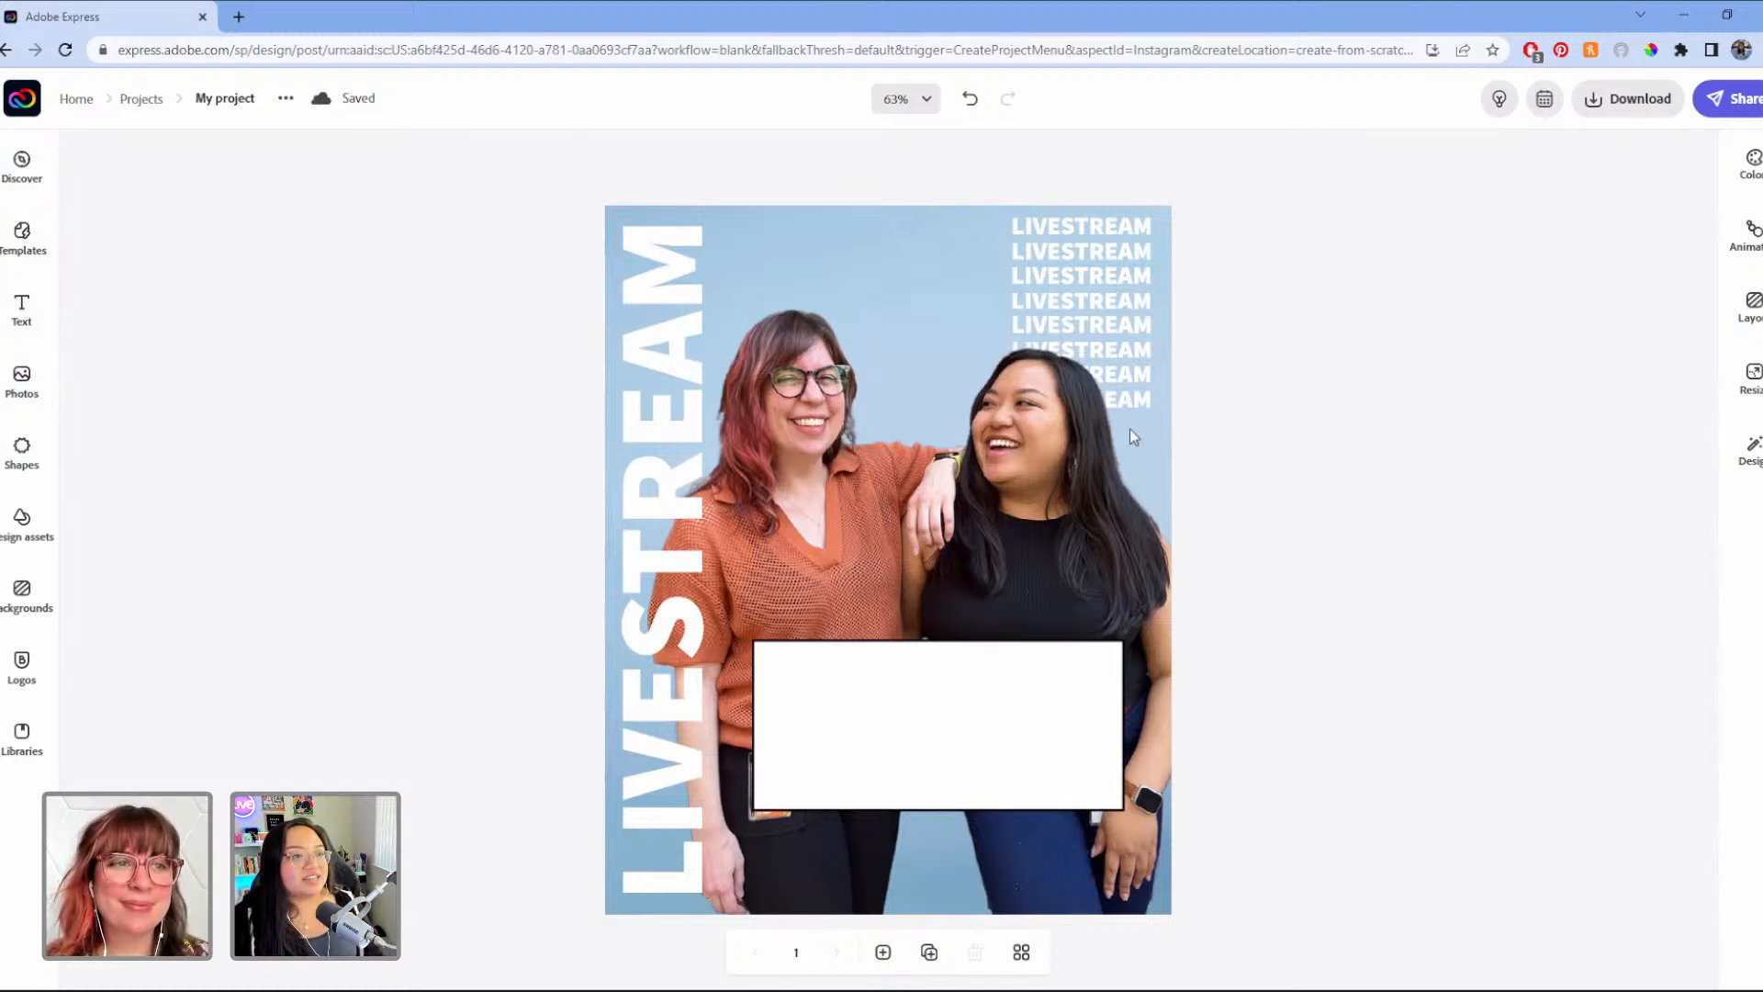
Step: Add a text reading HOW TO MAKE A SOCIAL CAMPAIGN and change its color to black (#000000)
{"action": "left_click", "coordinate": [21, 309]}
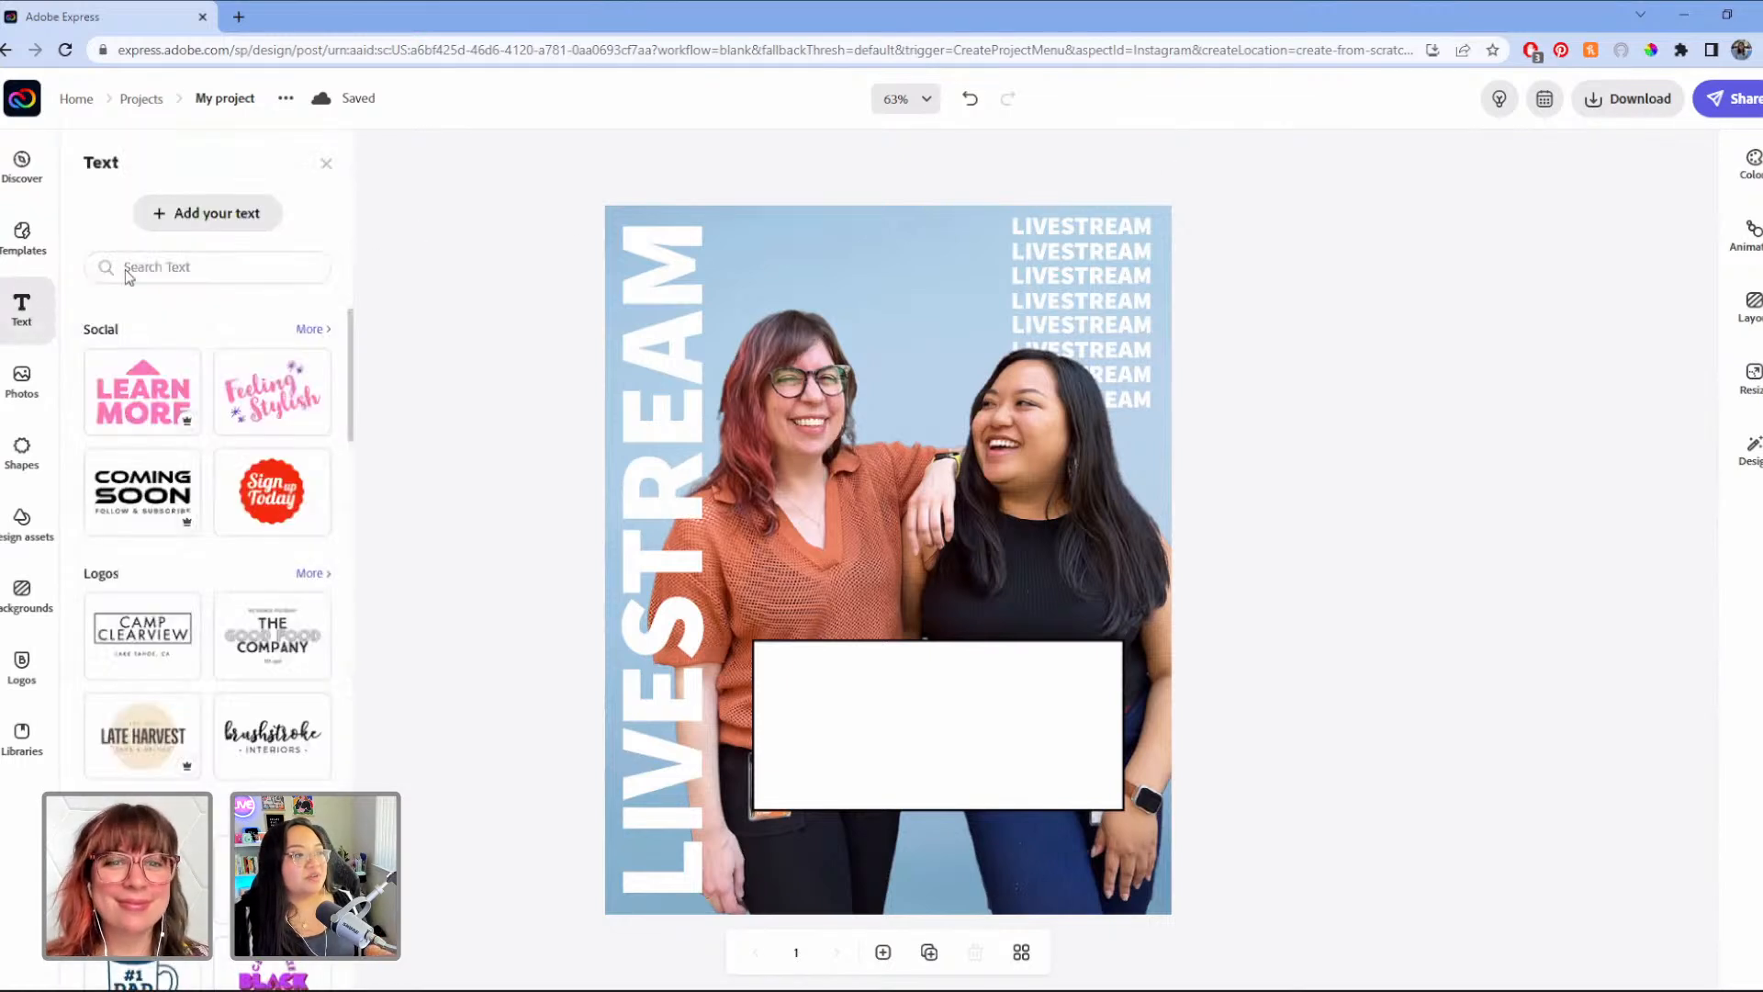
{"action": "left_click", "coordinate": [257, 218]}
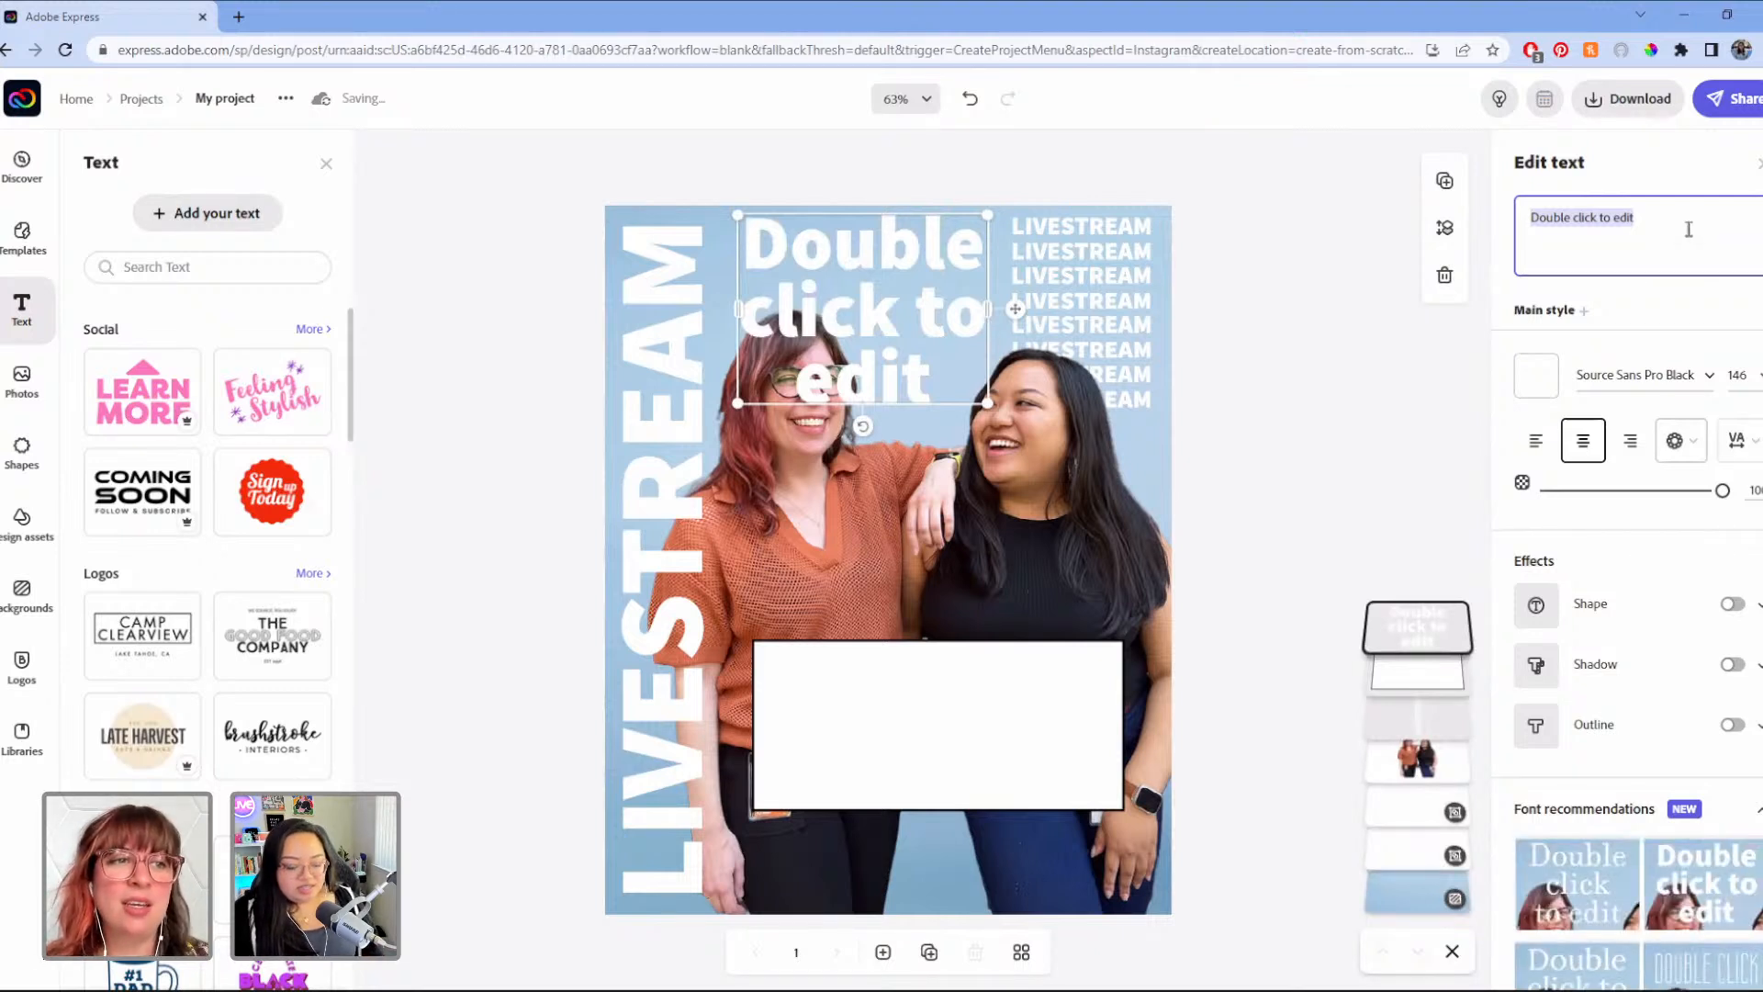
{"action": "type", "text": "h"}
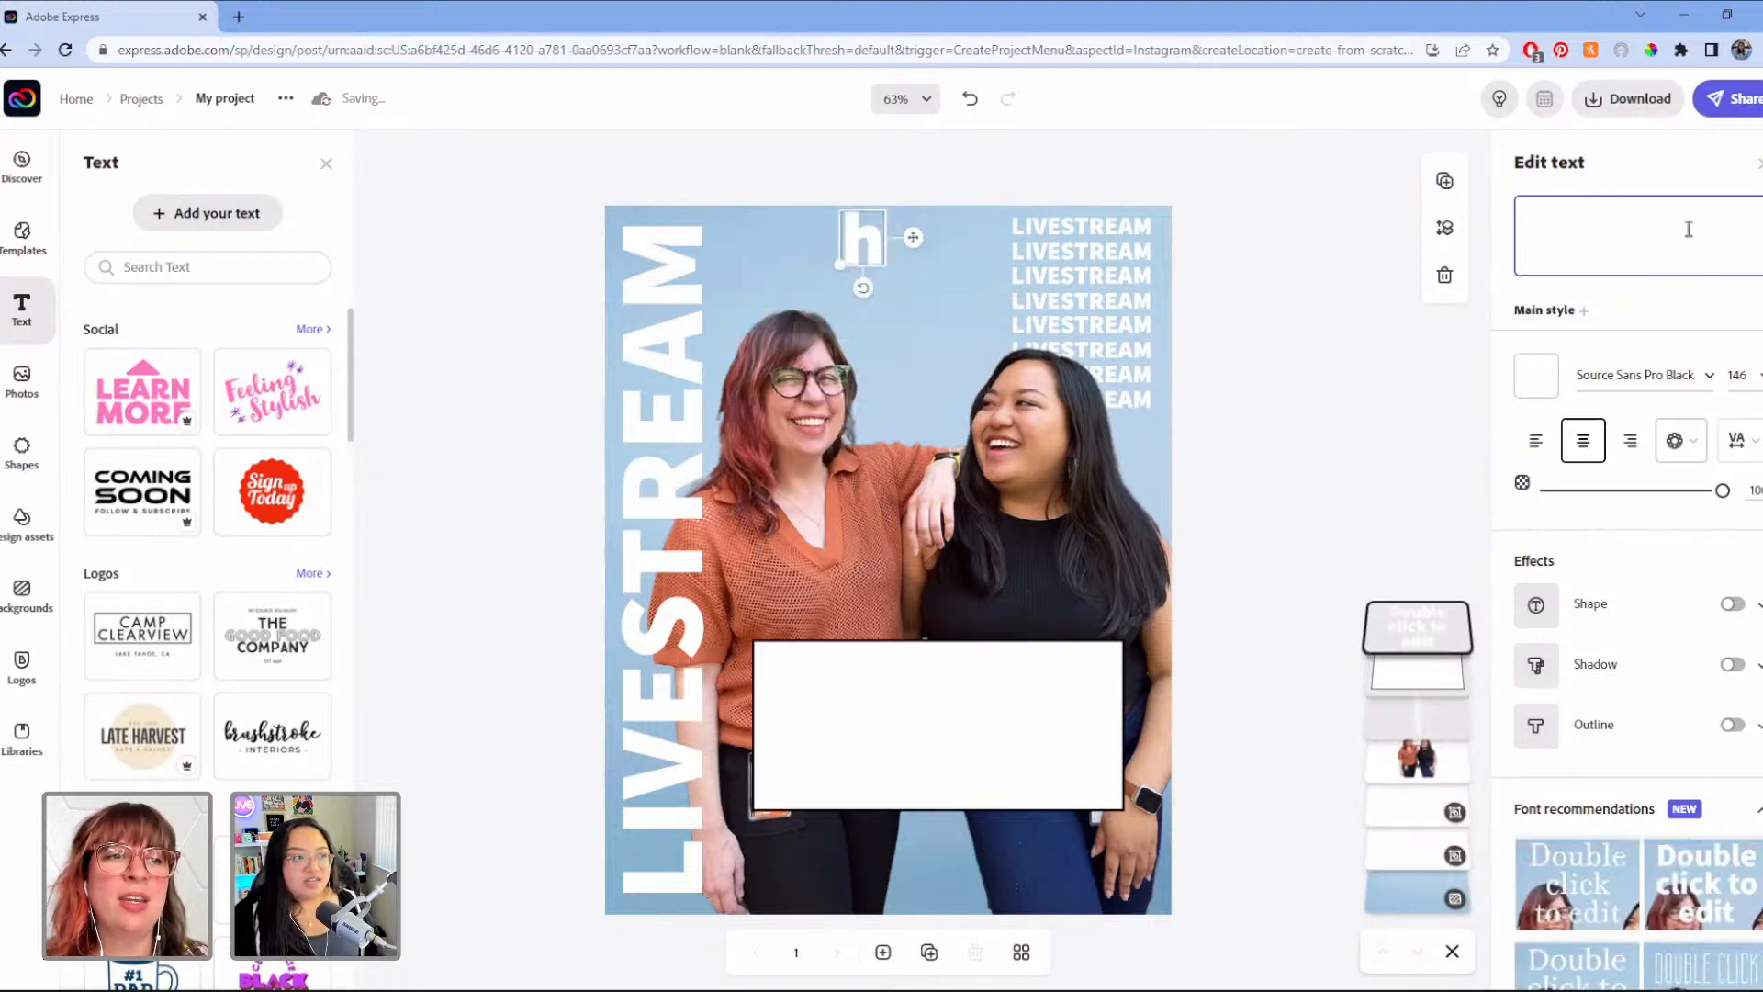
{"action": "key", "text": "BackSpace"}
{"action": "type", "text": "HOW"}
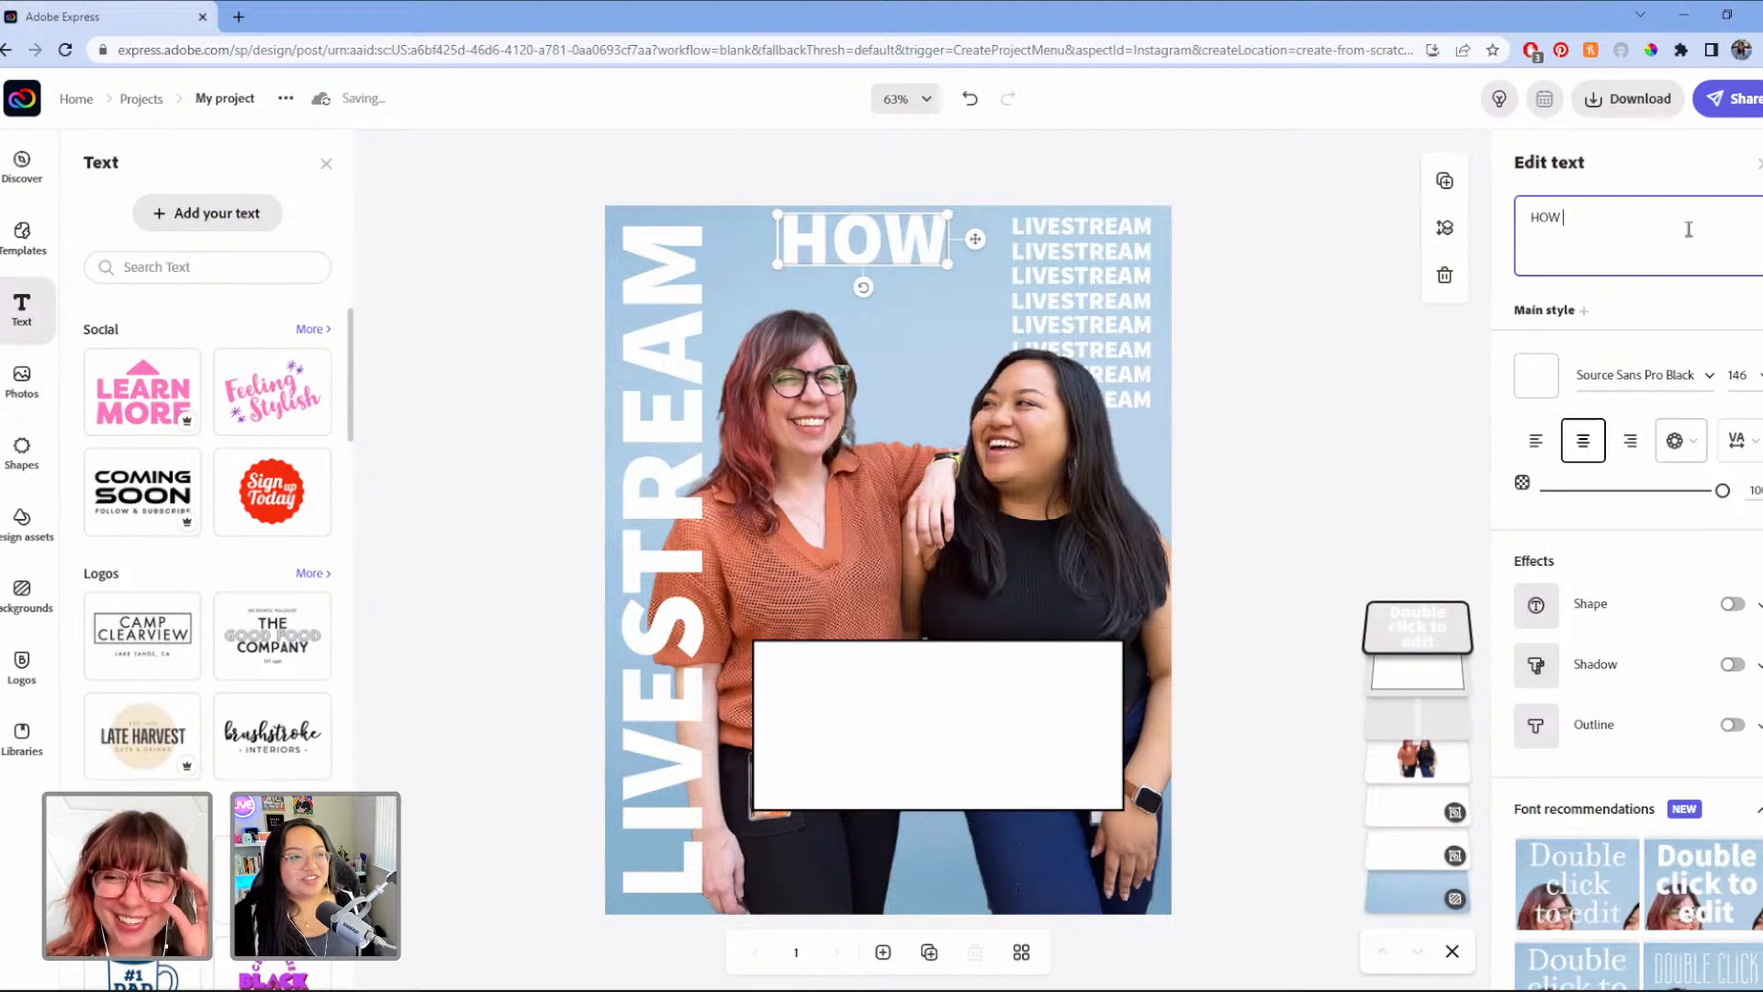
{"action": "type", "text": " TO"}
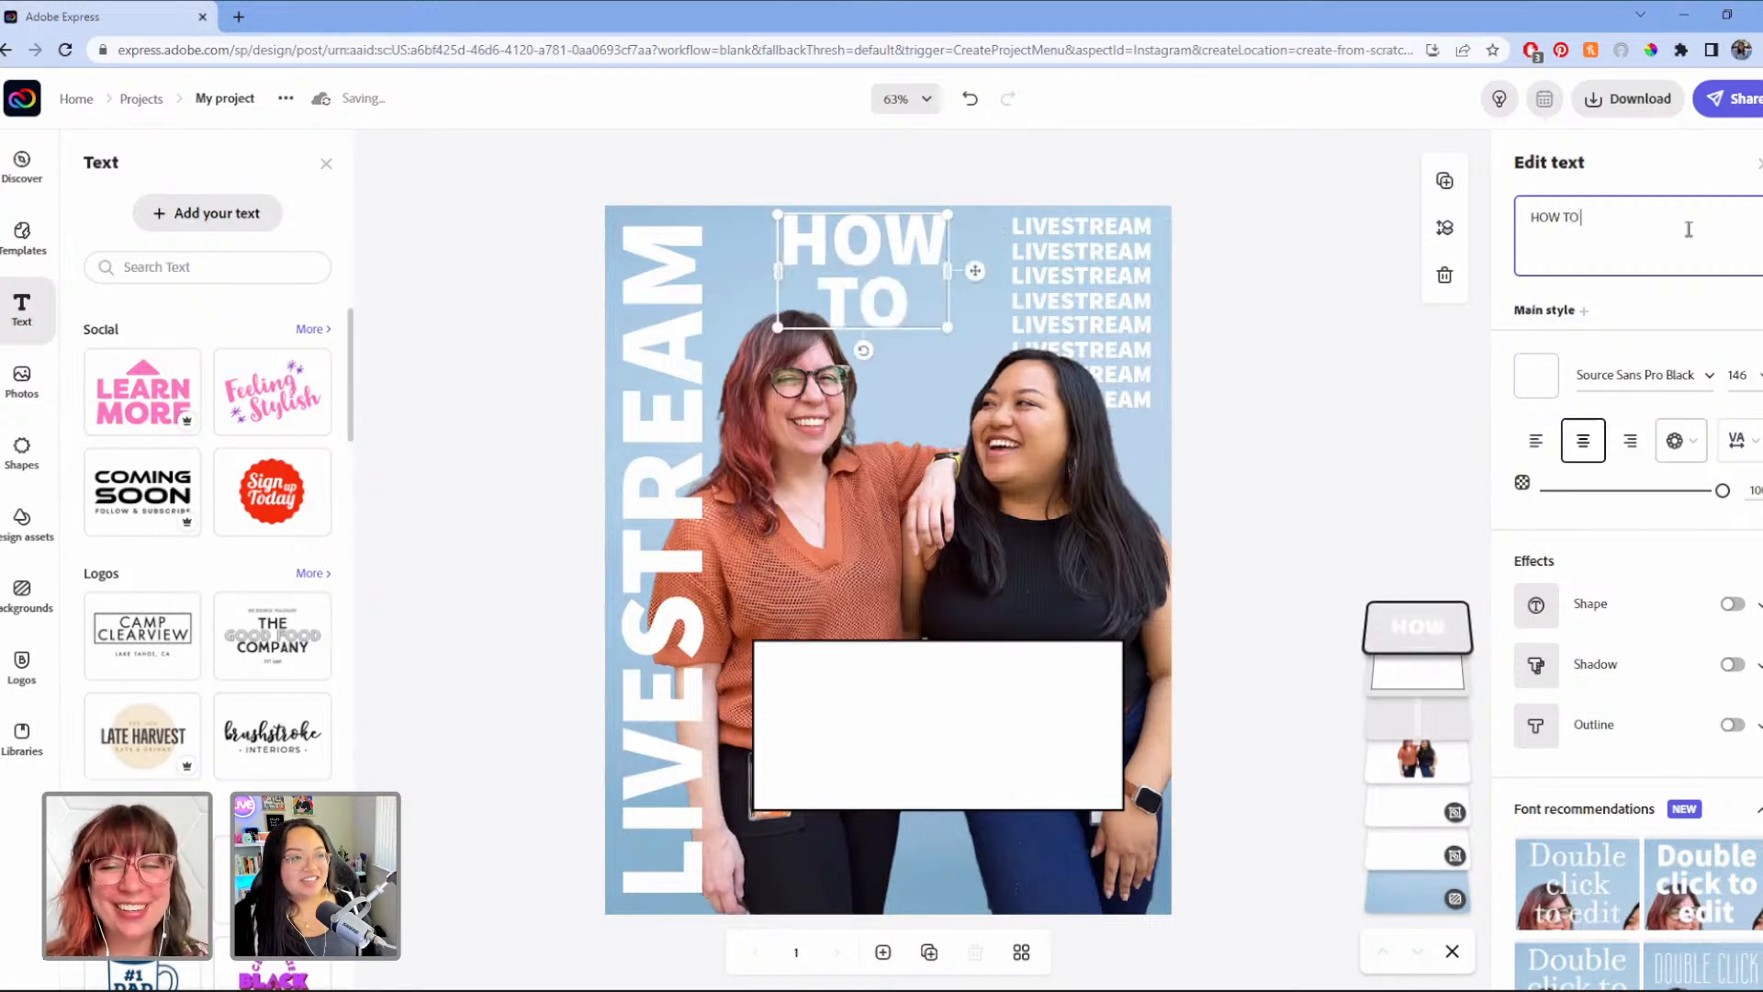
{"action": "type", "text": " MAKE A SOCIAL"}
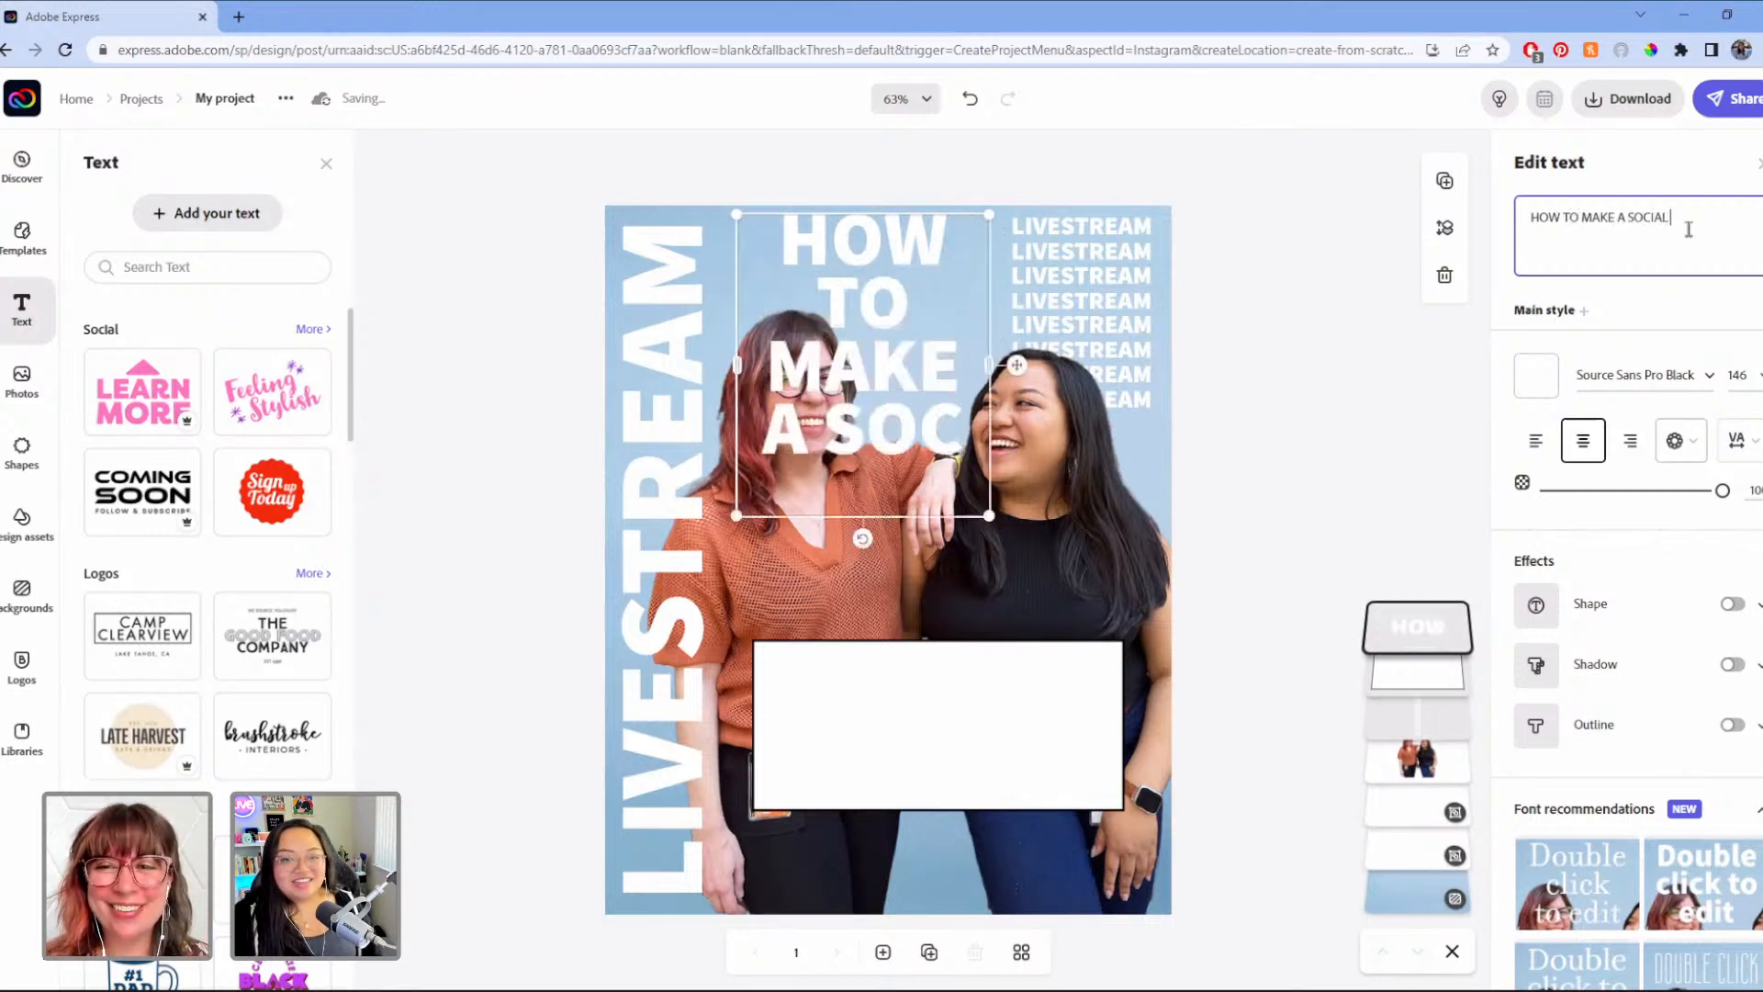
{"action": "type", "text": " CAMPAIGN"}
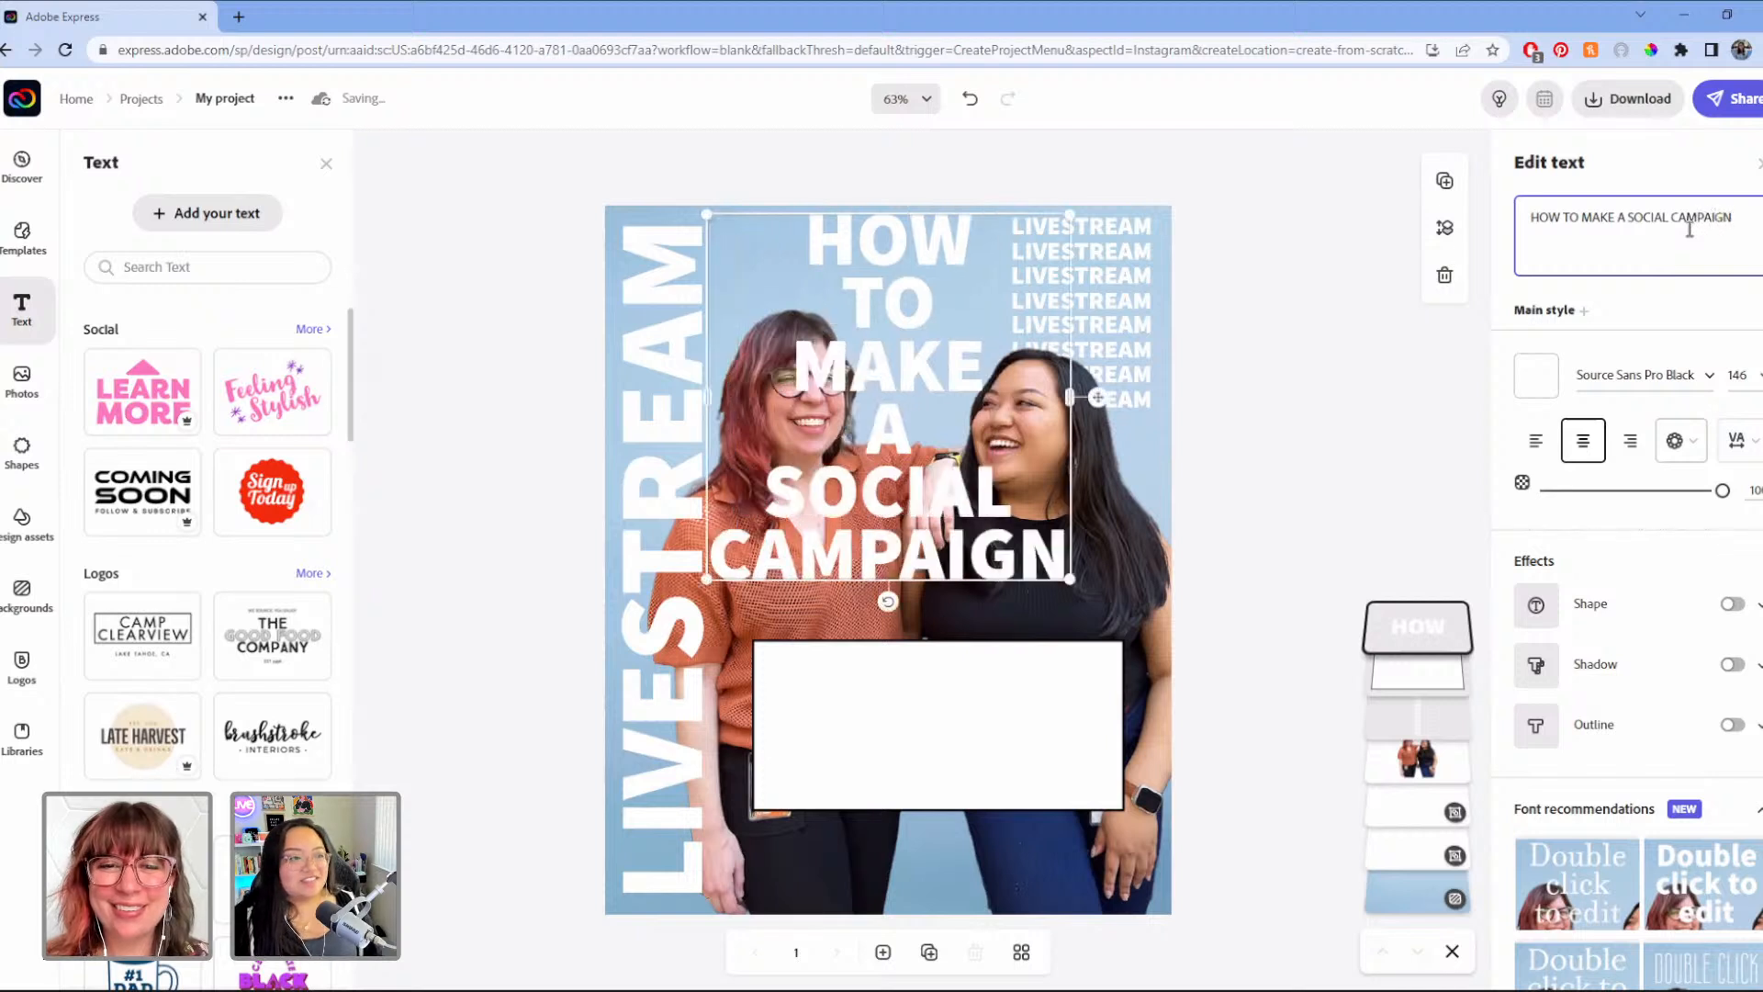
{"action": "left_click", "coordinate": [1578, 534]}
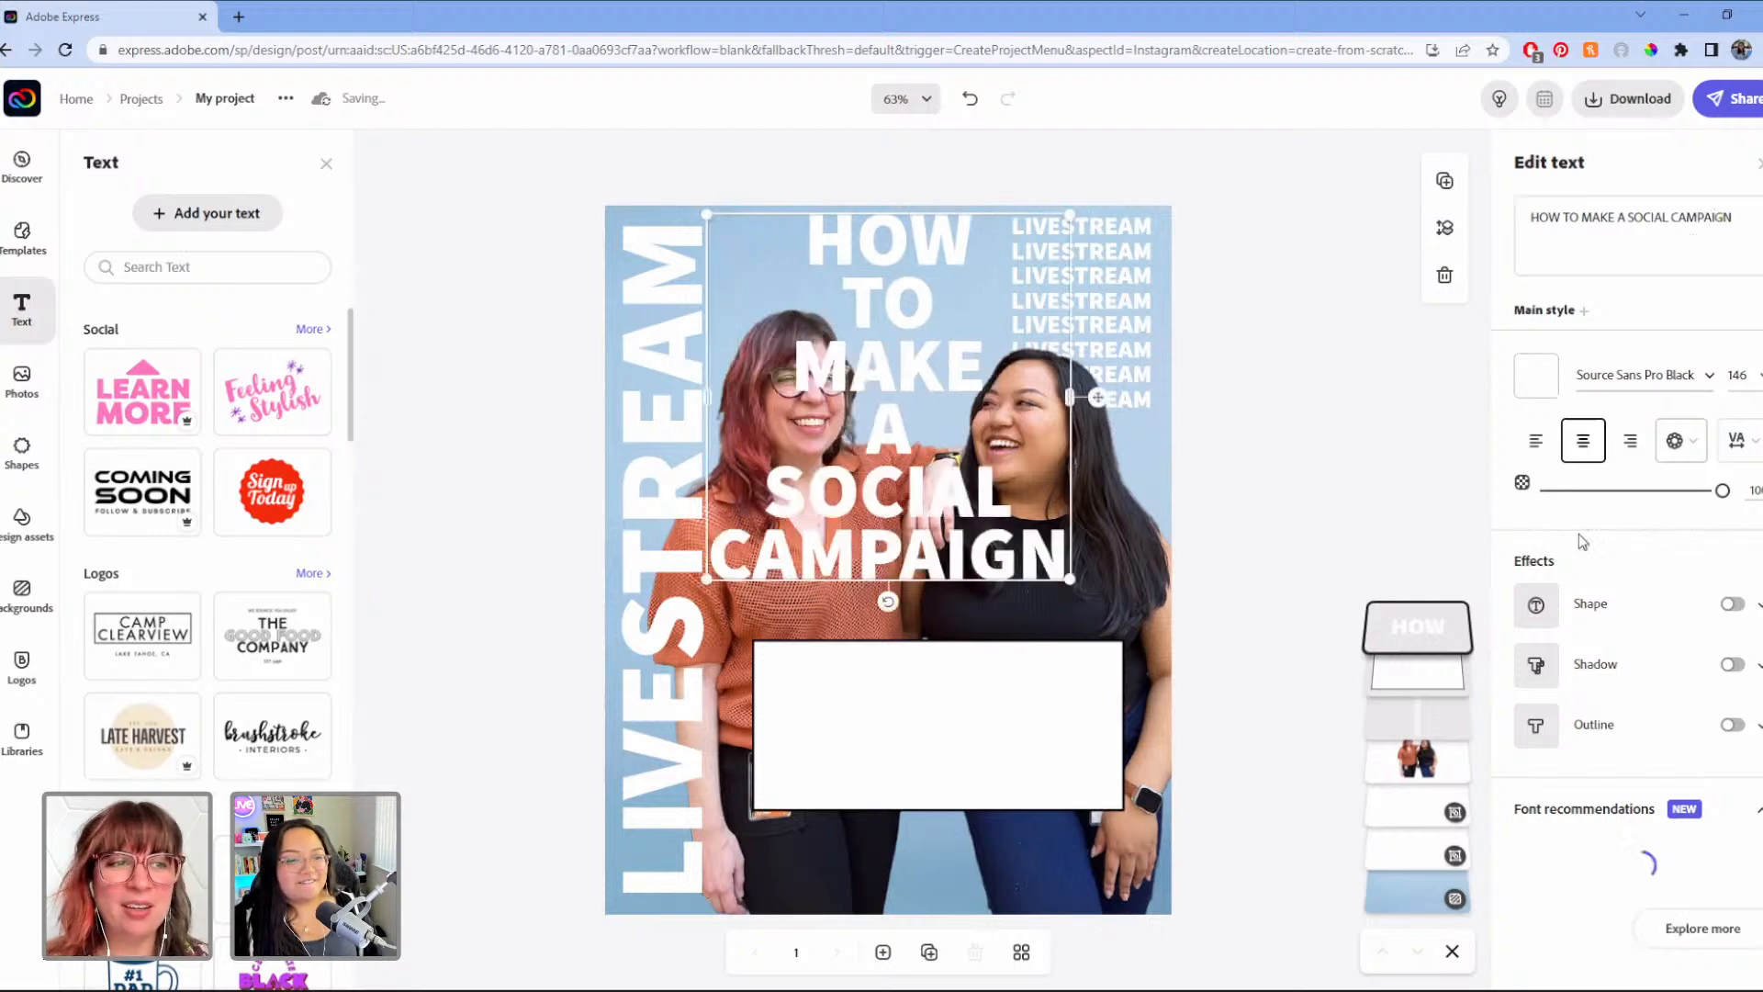
{"action": "left_click", "coordinate": [1537, 377]}
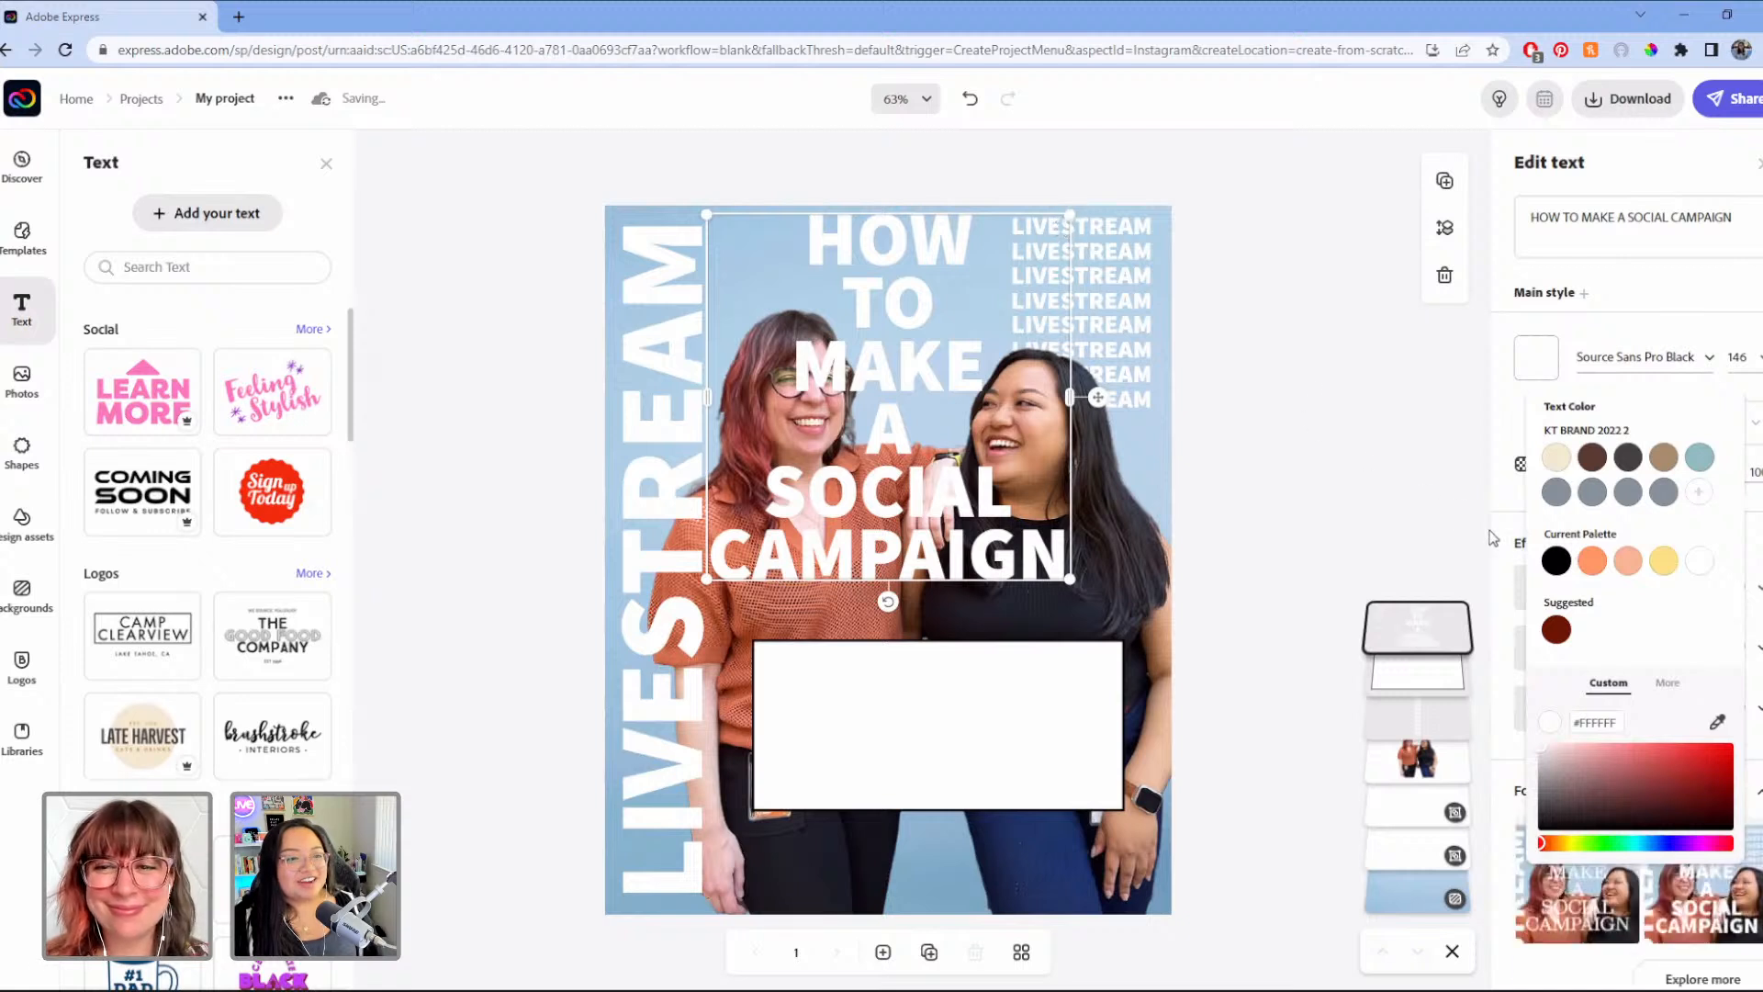
{"action": "left_click", "coordinate": [1556, 561]}
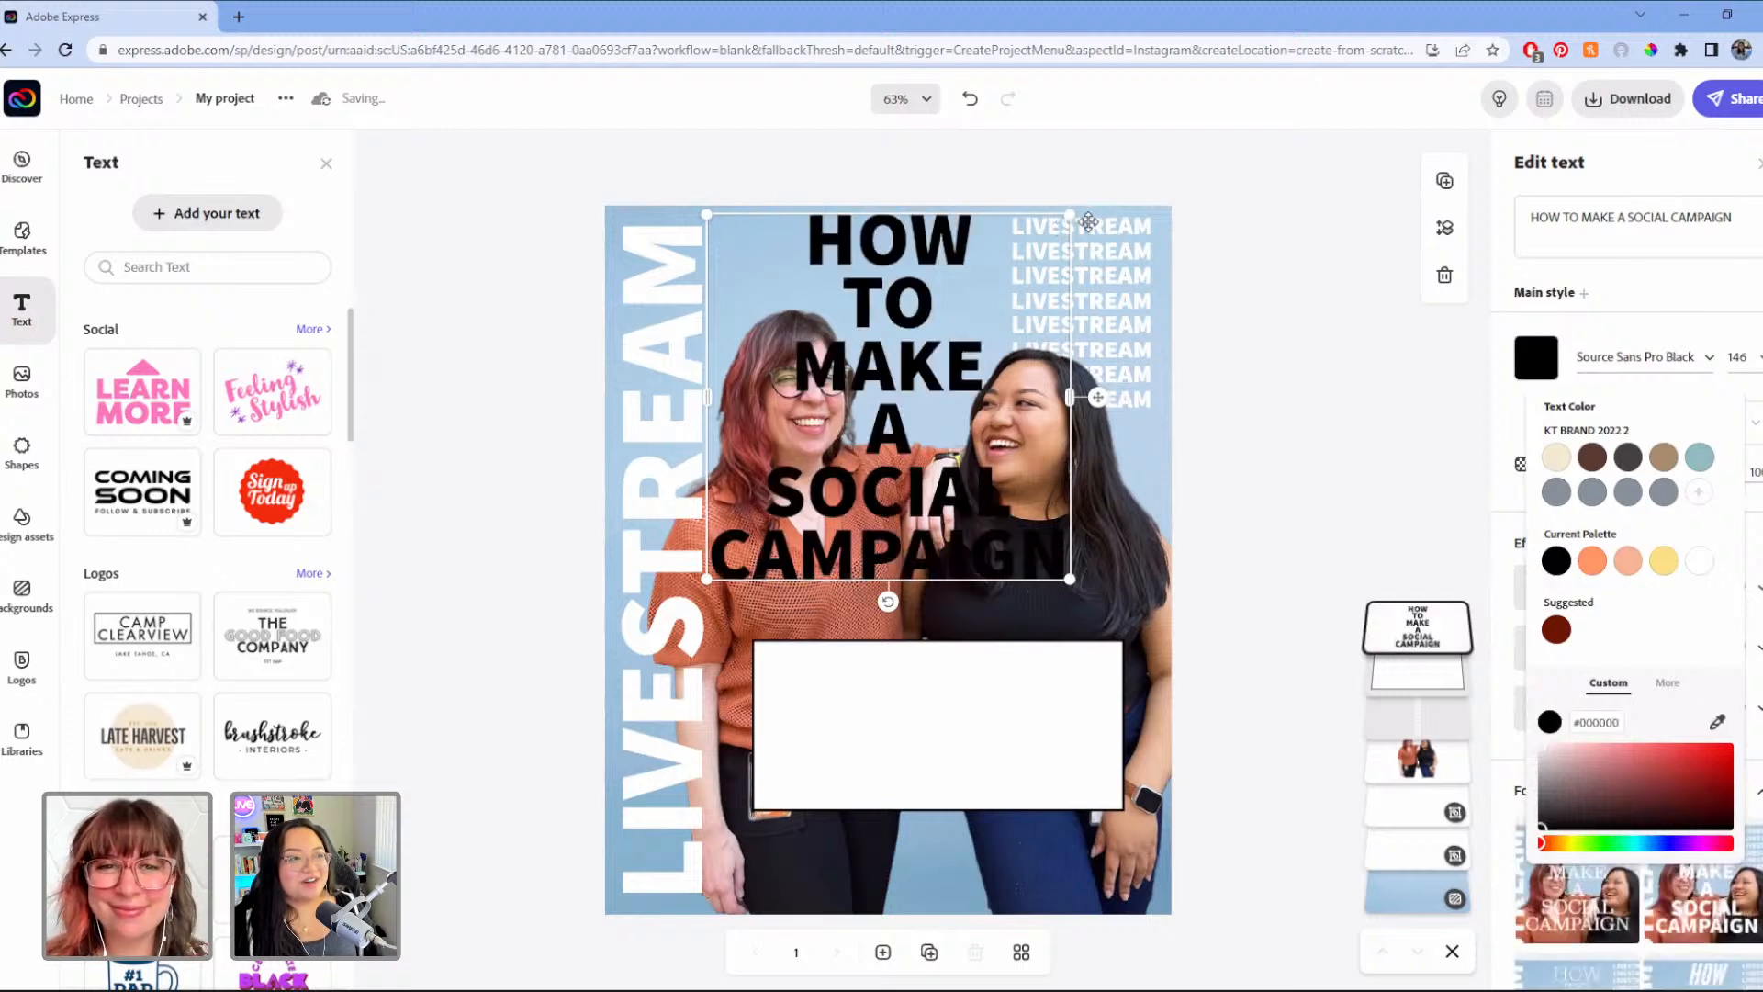
Step: Shrink the black headline to size 43.6 and fit it on one line inside the upper part of the white box
{"action": "left_click_drag", "start_coordinate": [1084, 221], "coordinate": [1024, 551]}
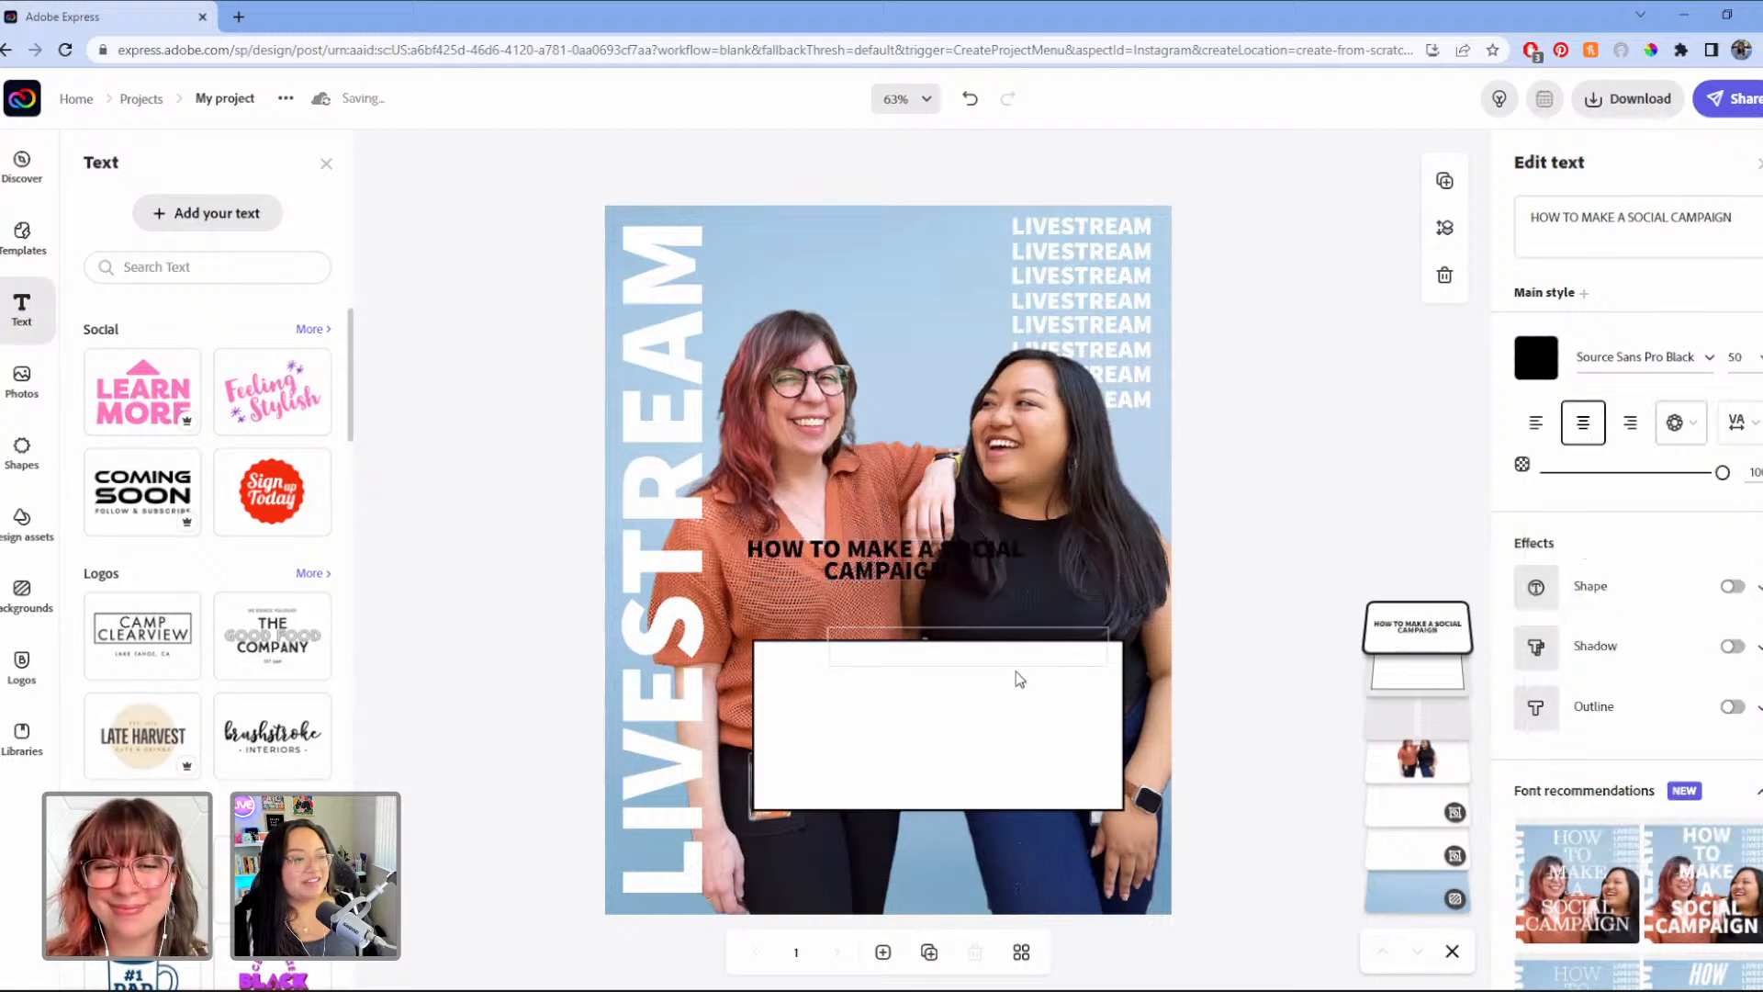
{"action": "left_click_drag", "start_coordinate": [1019, 680], "coordinate": [1226, 680]}
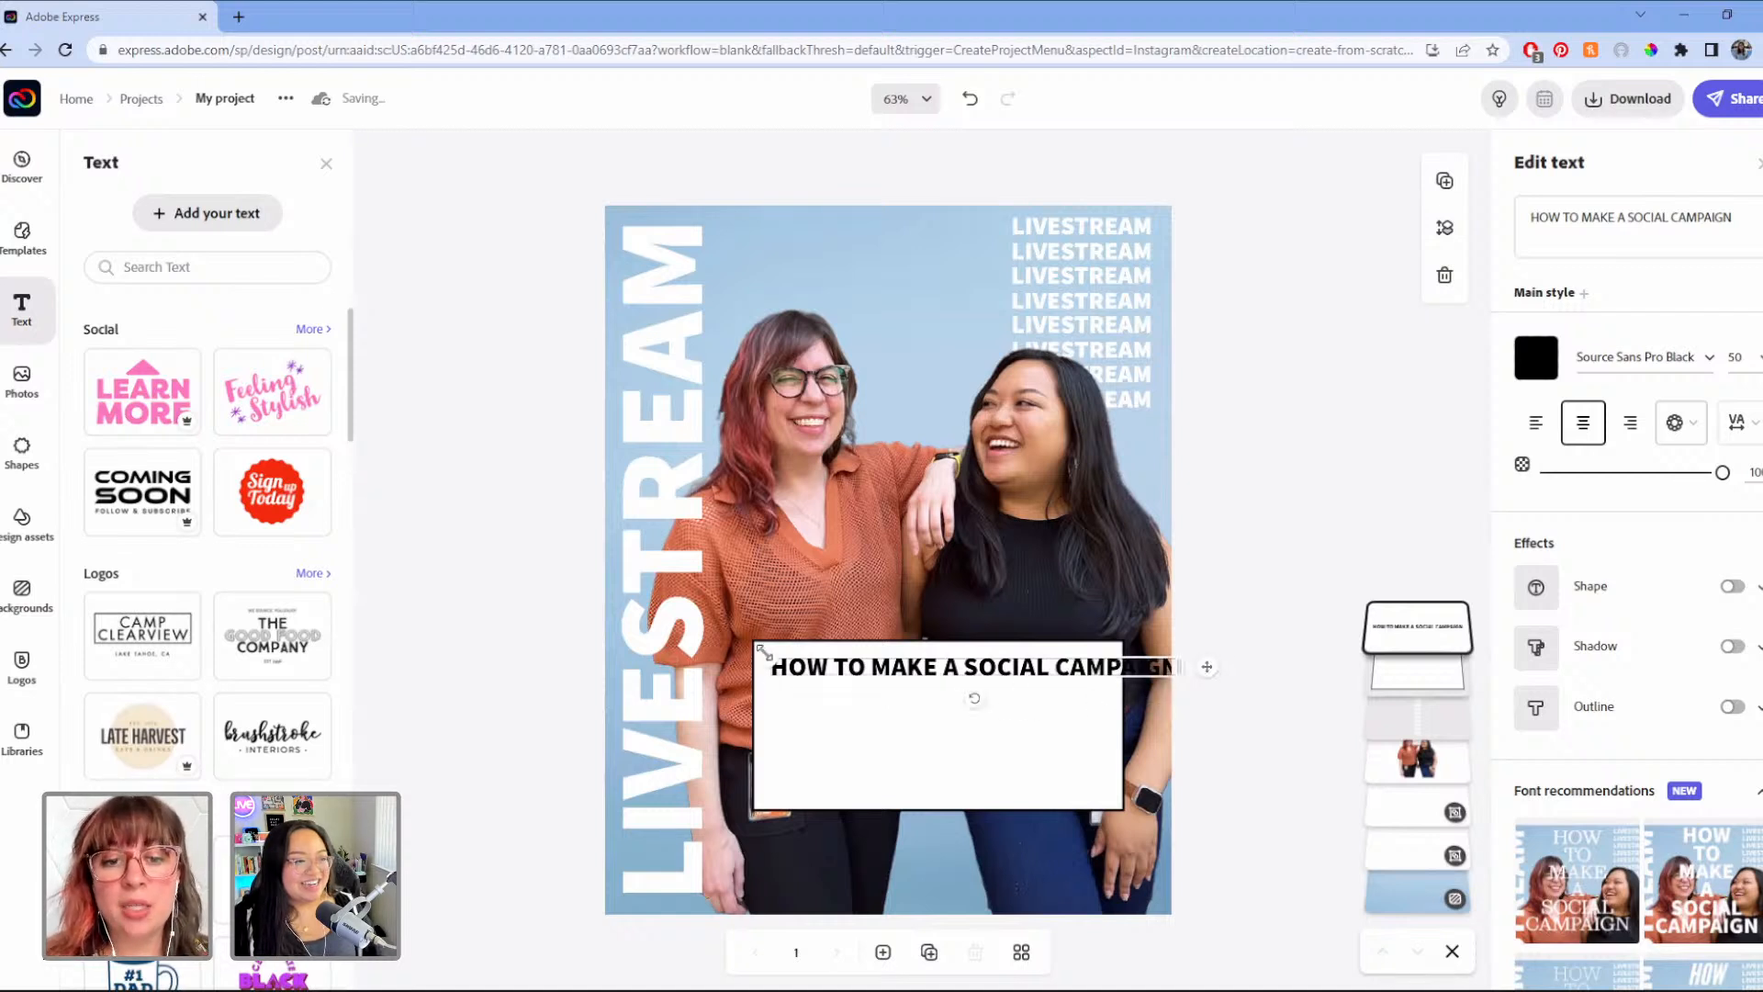
{"action": "left_click_drag", "start_coordinate": [764, 652], "coordinate": [837, 665]}
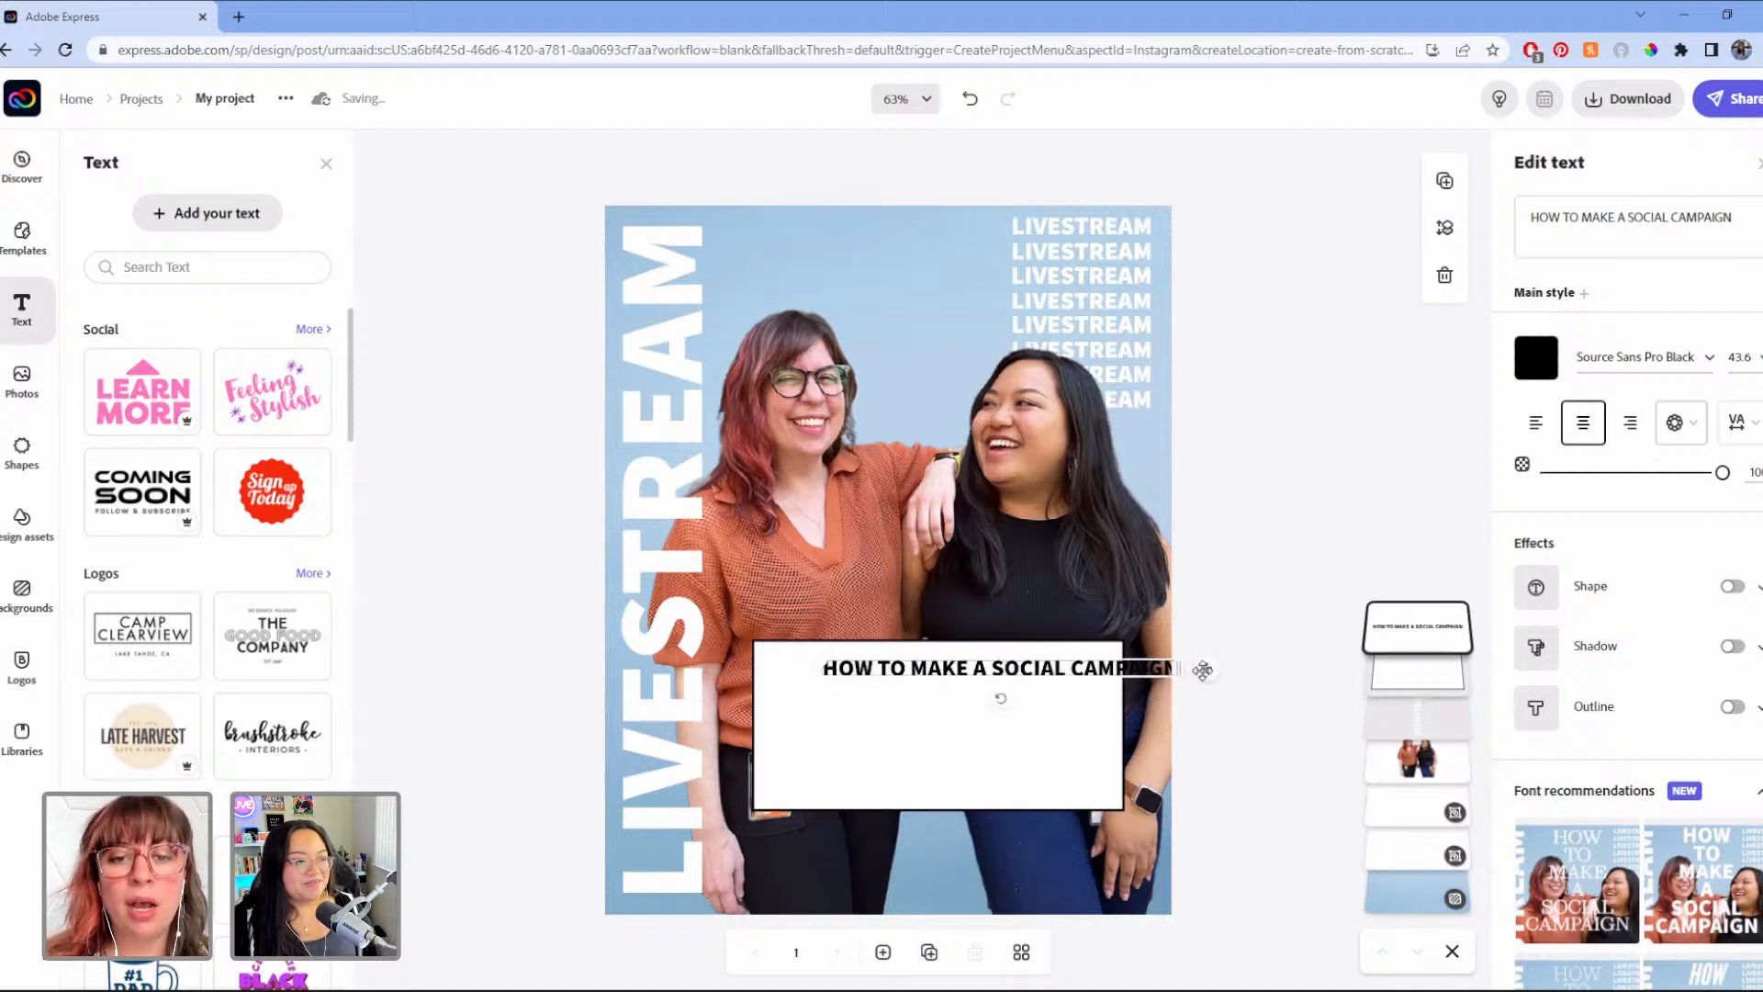
{"action": "left_click_drag", "start_coordinate": [1203, 670], "coordinate": [1150, 684]}
Step: Extend the headline in the white box with the words USING ADOBE EXPRESS
{"action": "left_click", "coordinate": [1571, 216]}
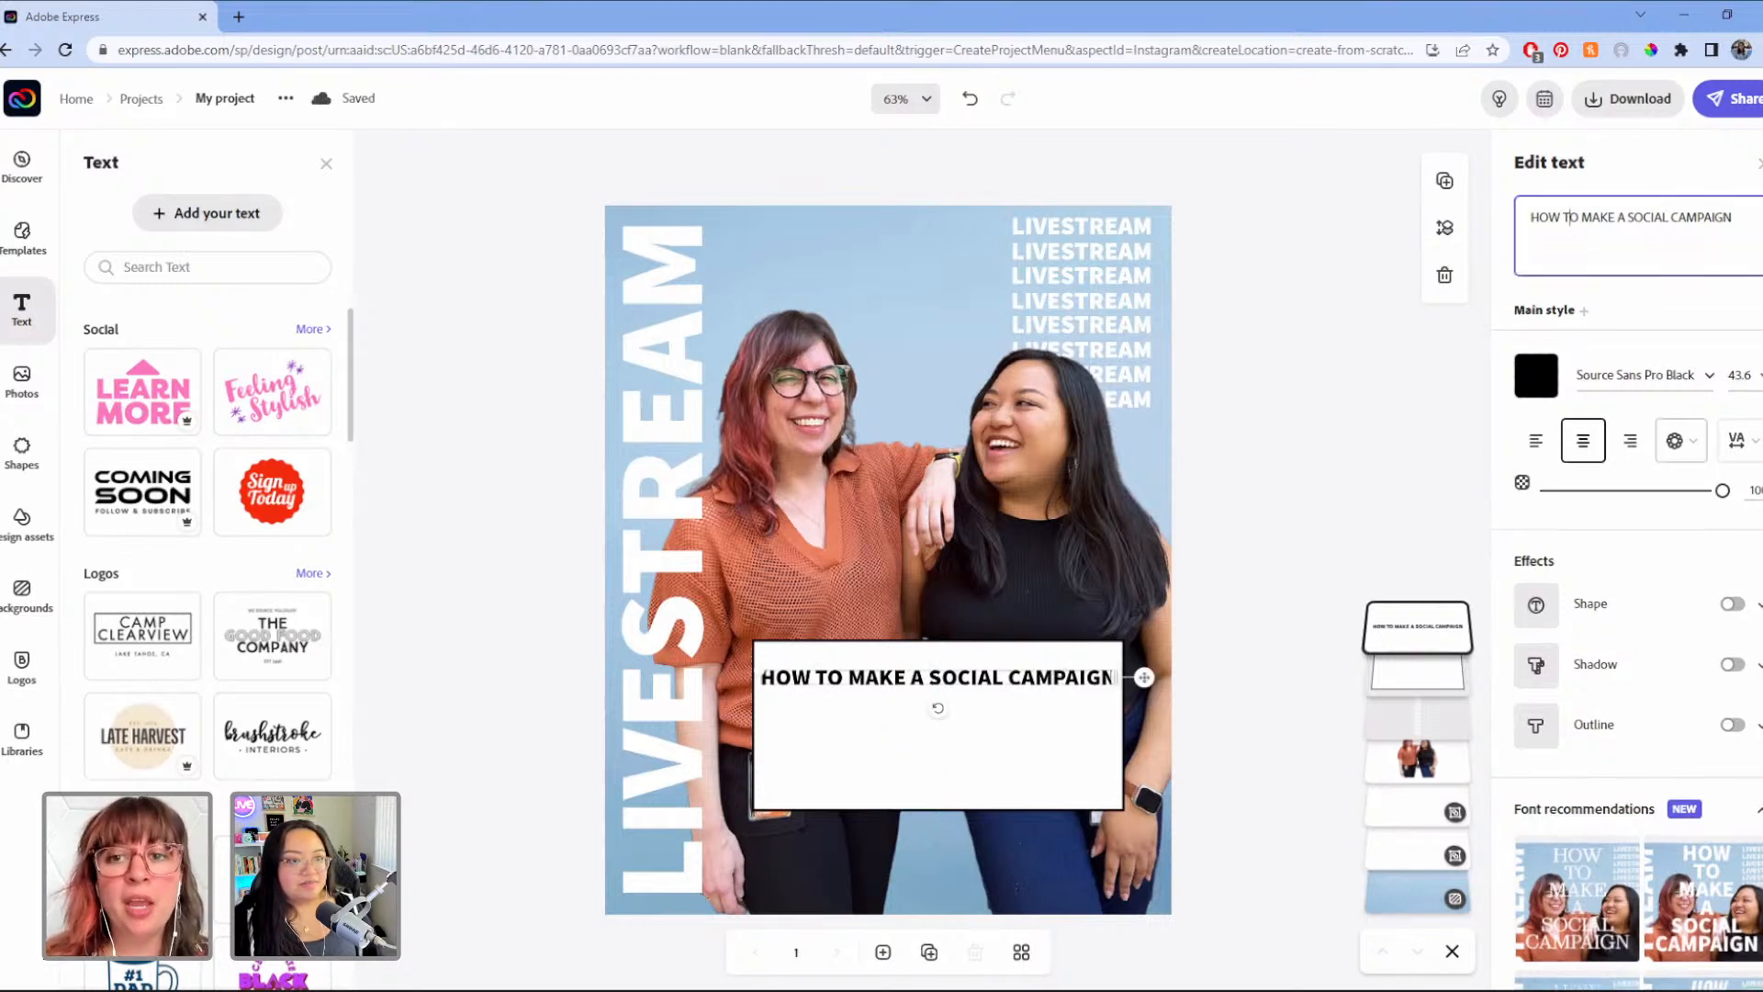
{"action": "type", "text": "us"}
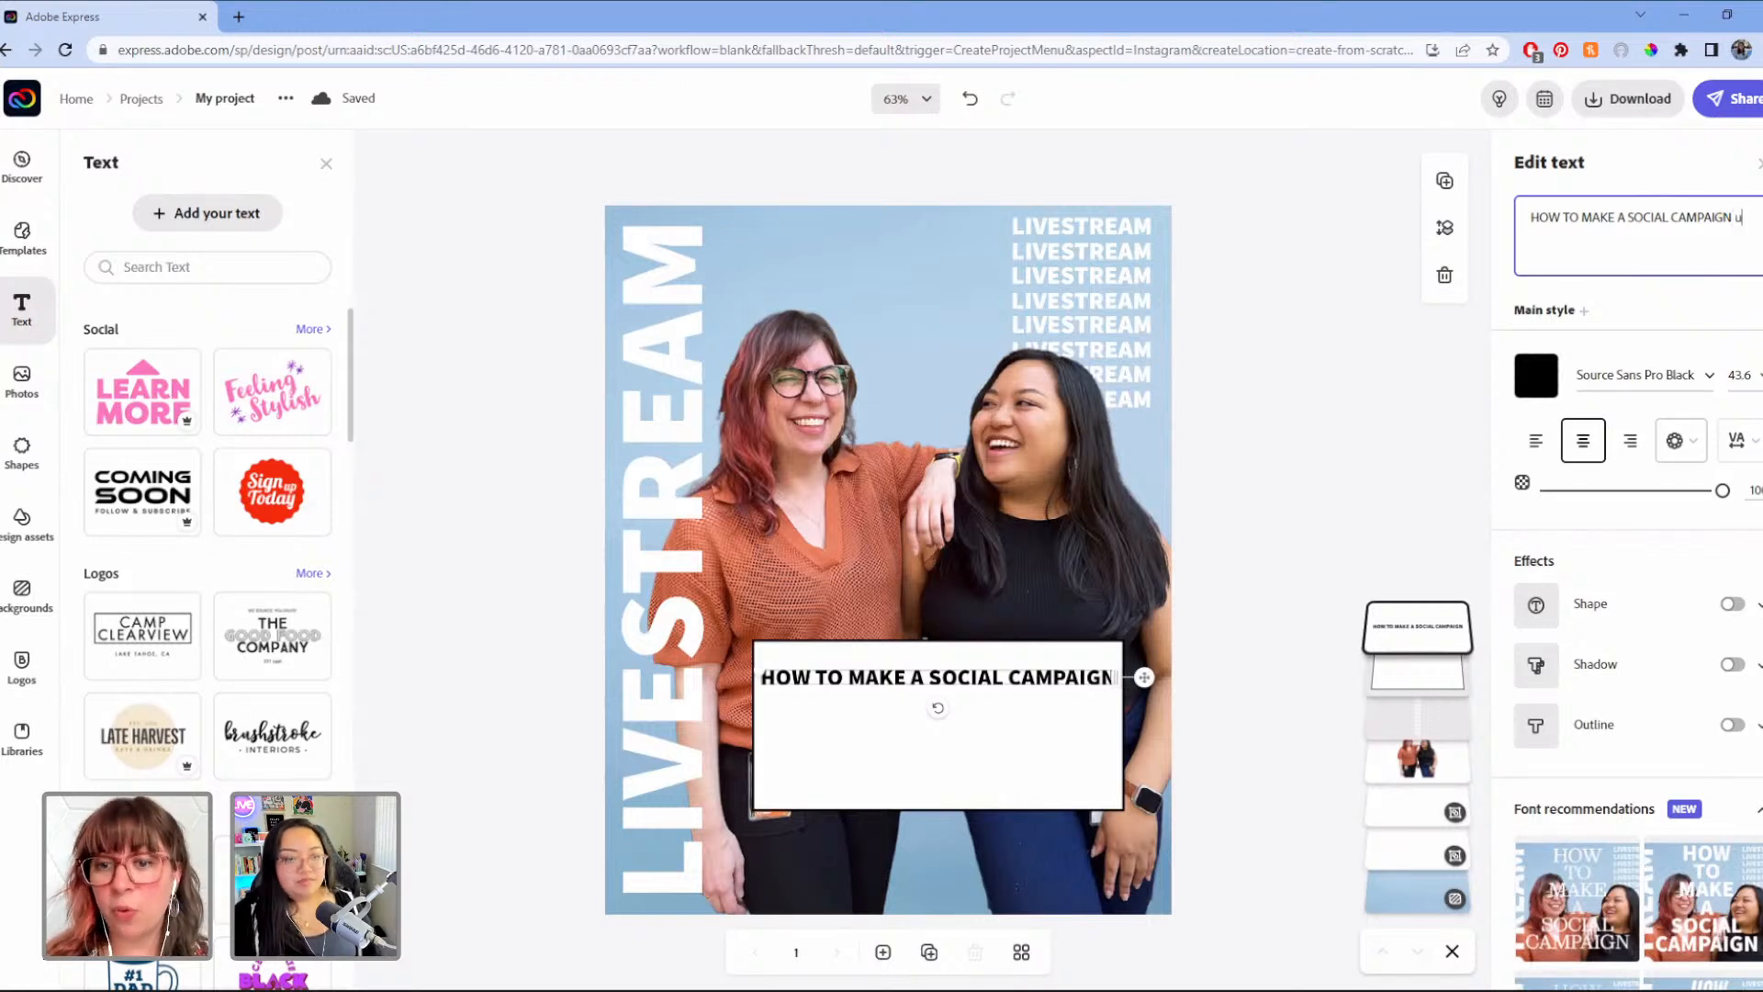
{"action": "key", "text": "BackSpace"}
{"action": "key", "text": "BackSpace"}
{"action": "type", "text": "USING"}
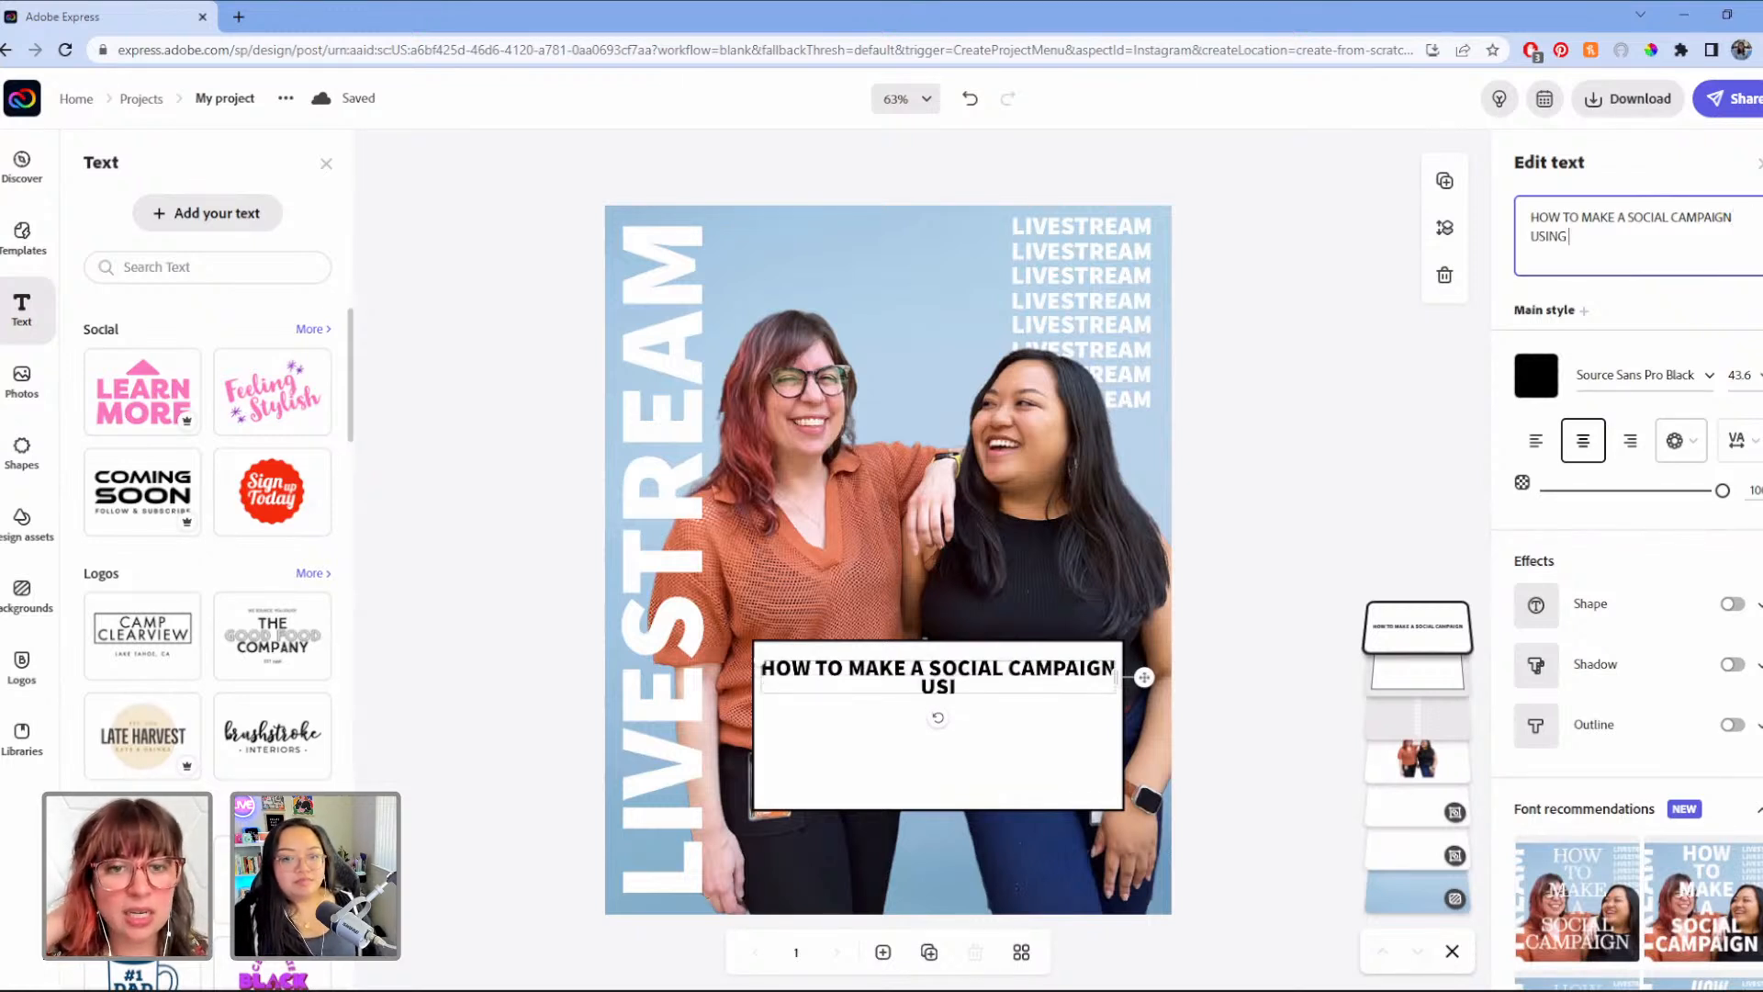
{"action": "type", "text": " ADOBE EXPRESS"}
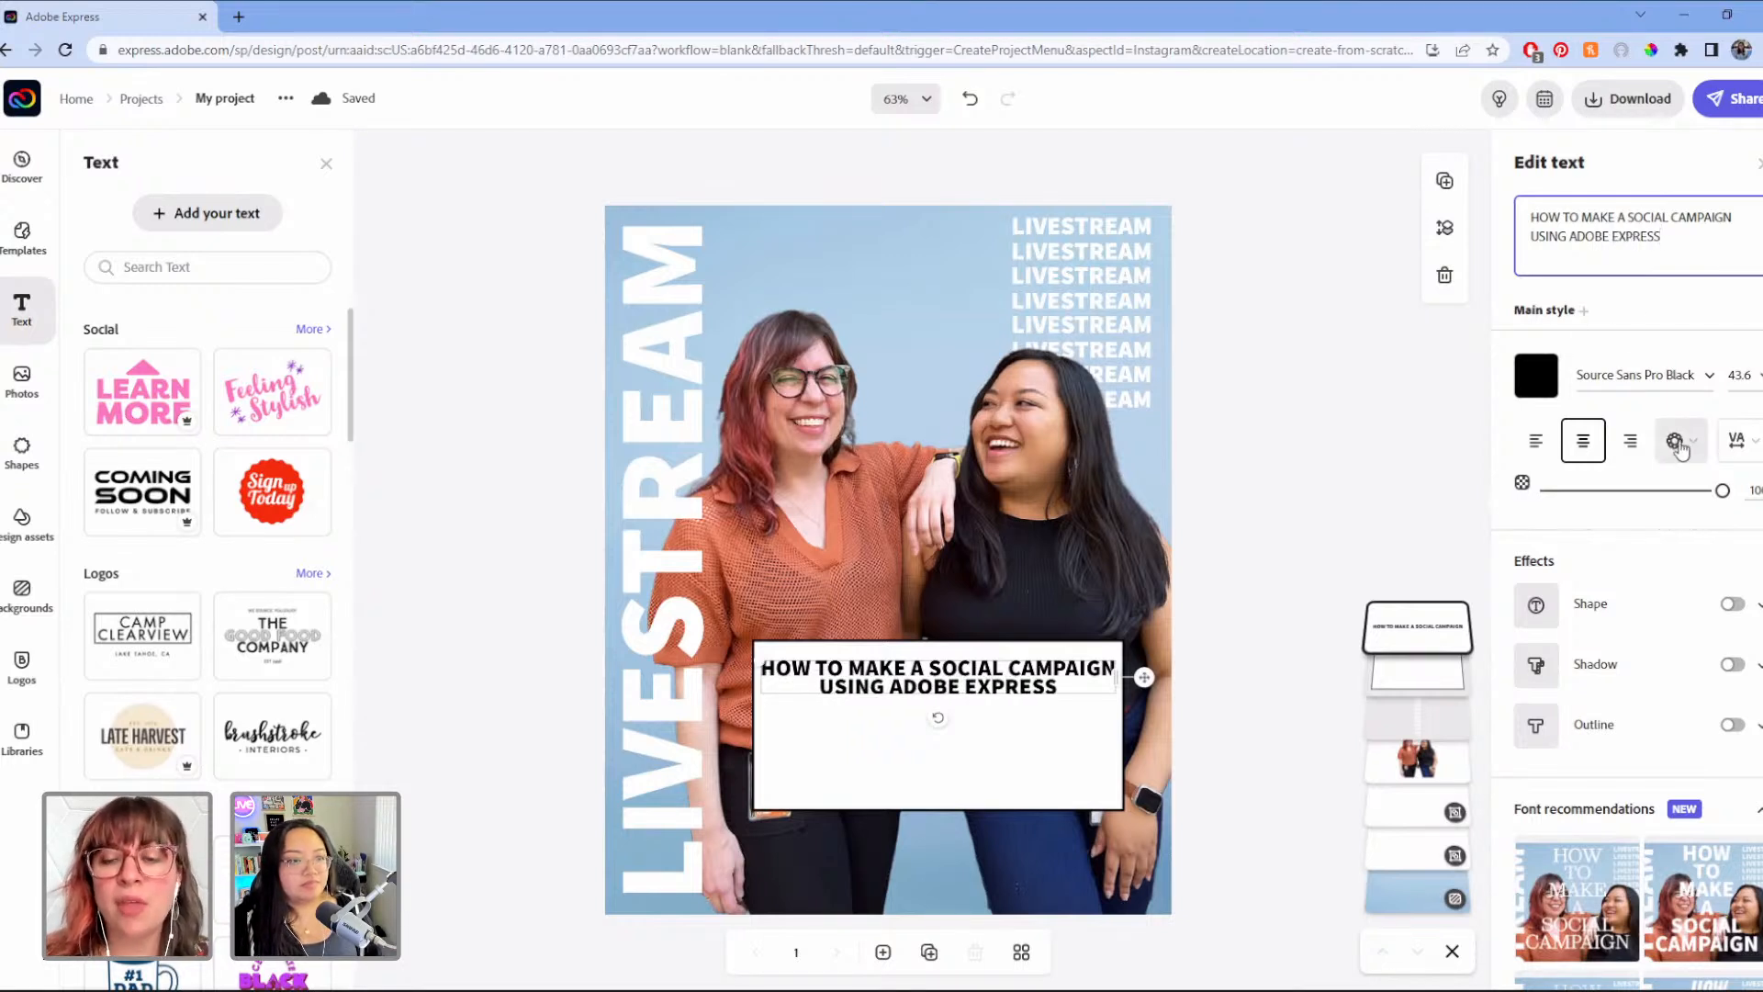
Step: Apply the first Magic layout to the headline and break the line before USING ADOBE EXPRESS
{"action": "left_click", "coordinate": [1677, 442]}
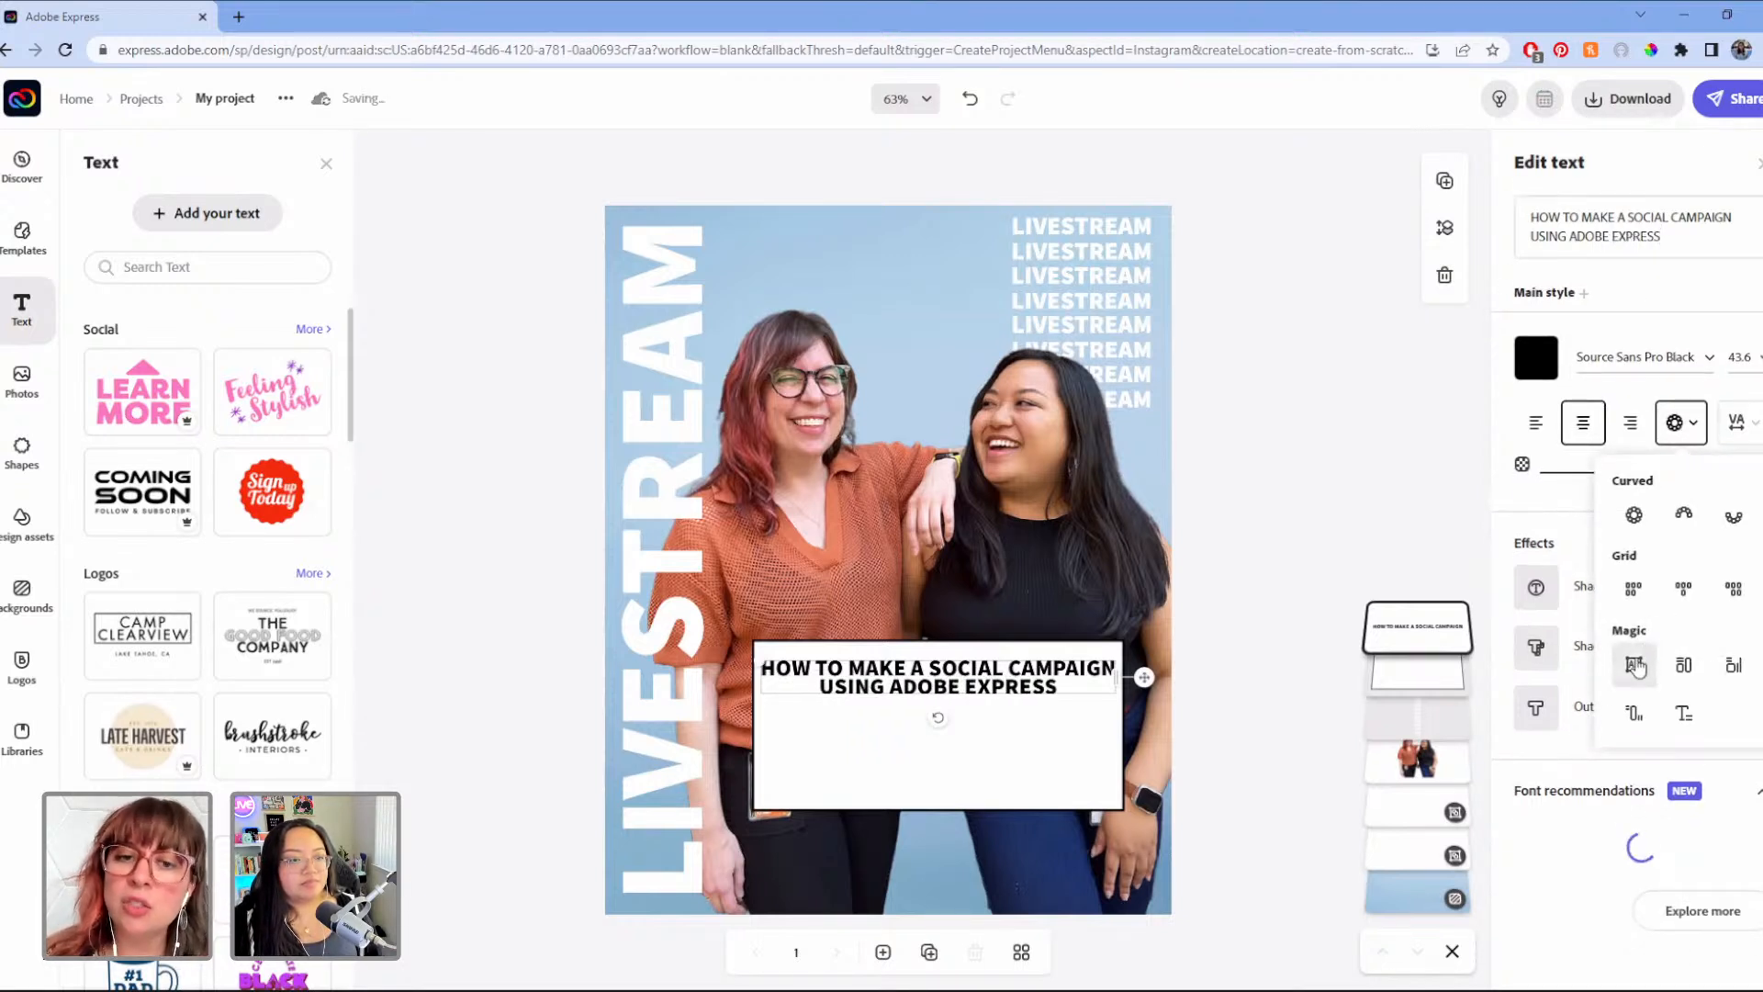
{"action": "left_click", "coordinate": [1635, 664]}
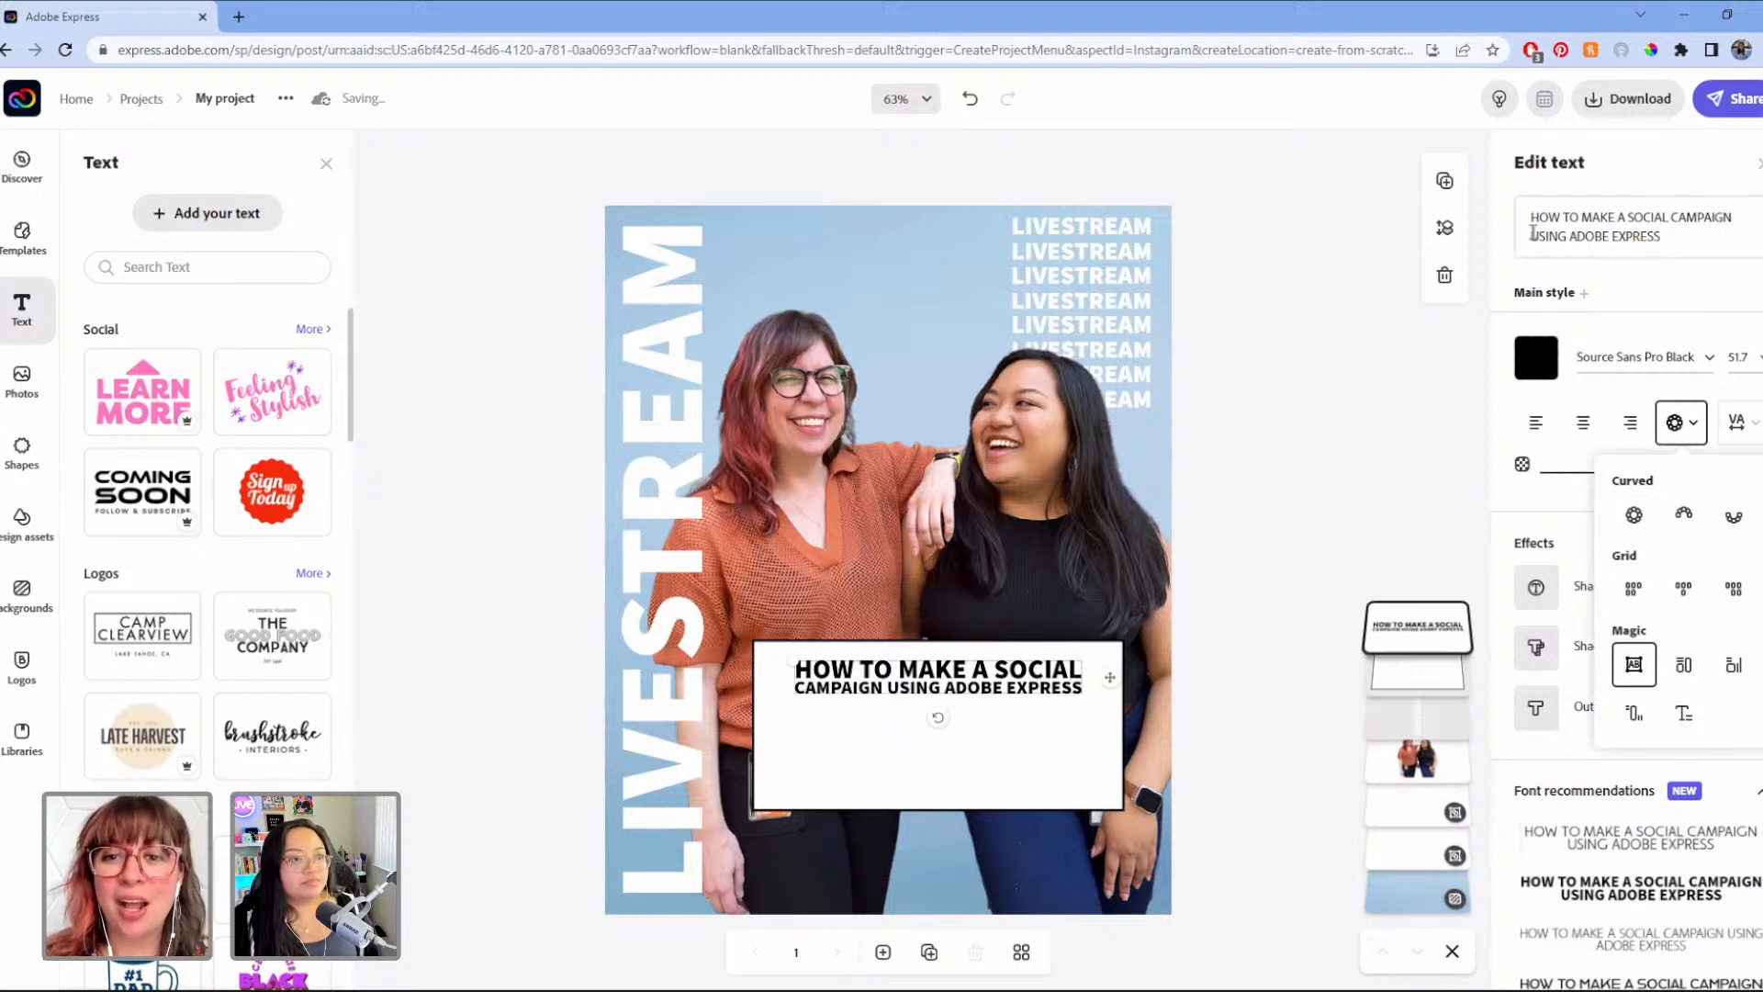
{"action": "left_click", "coordinate": [1531, 234]}
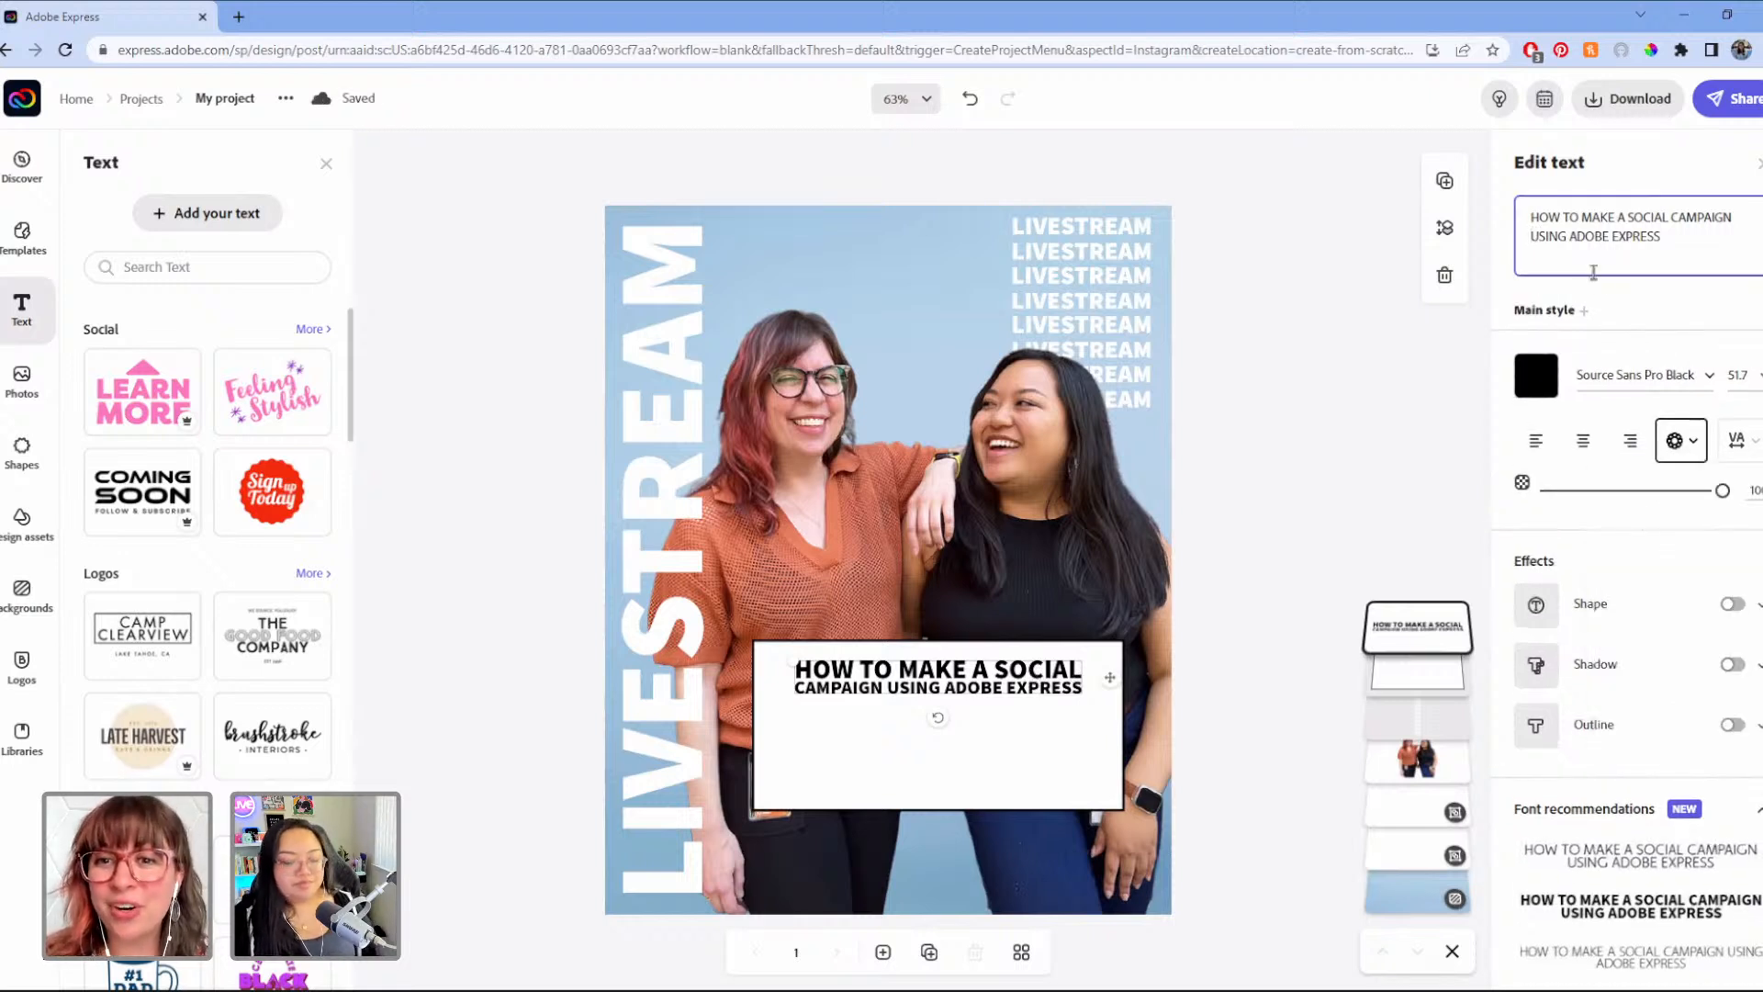
{"action": "key", "text": "BackSpace"}
{"action": "key", "text": "Return"}
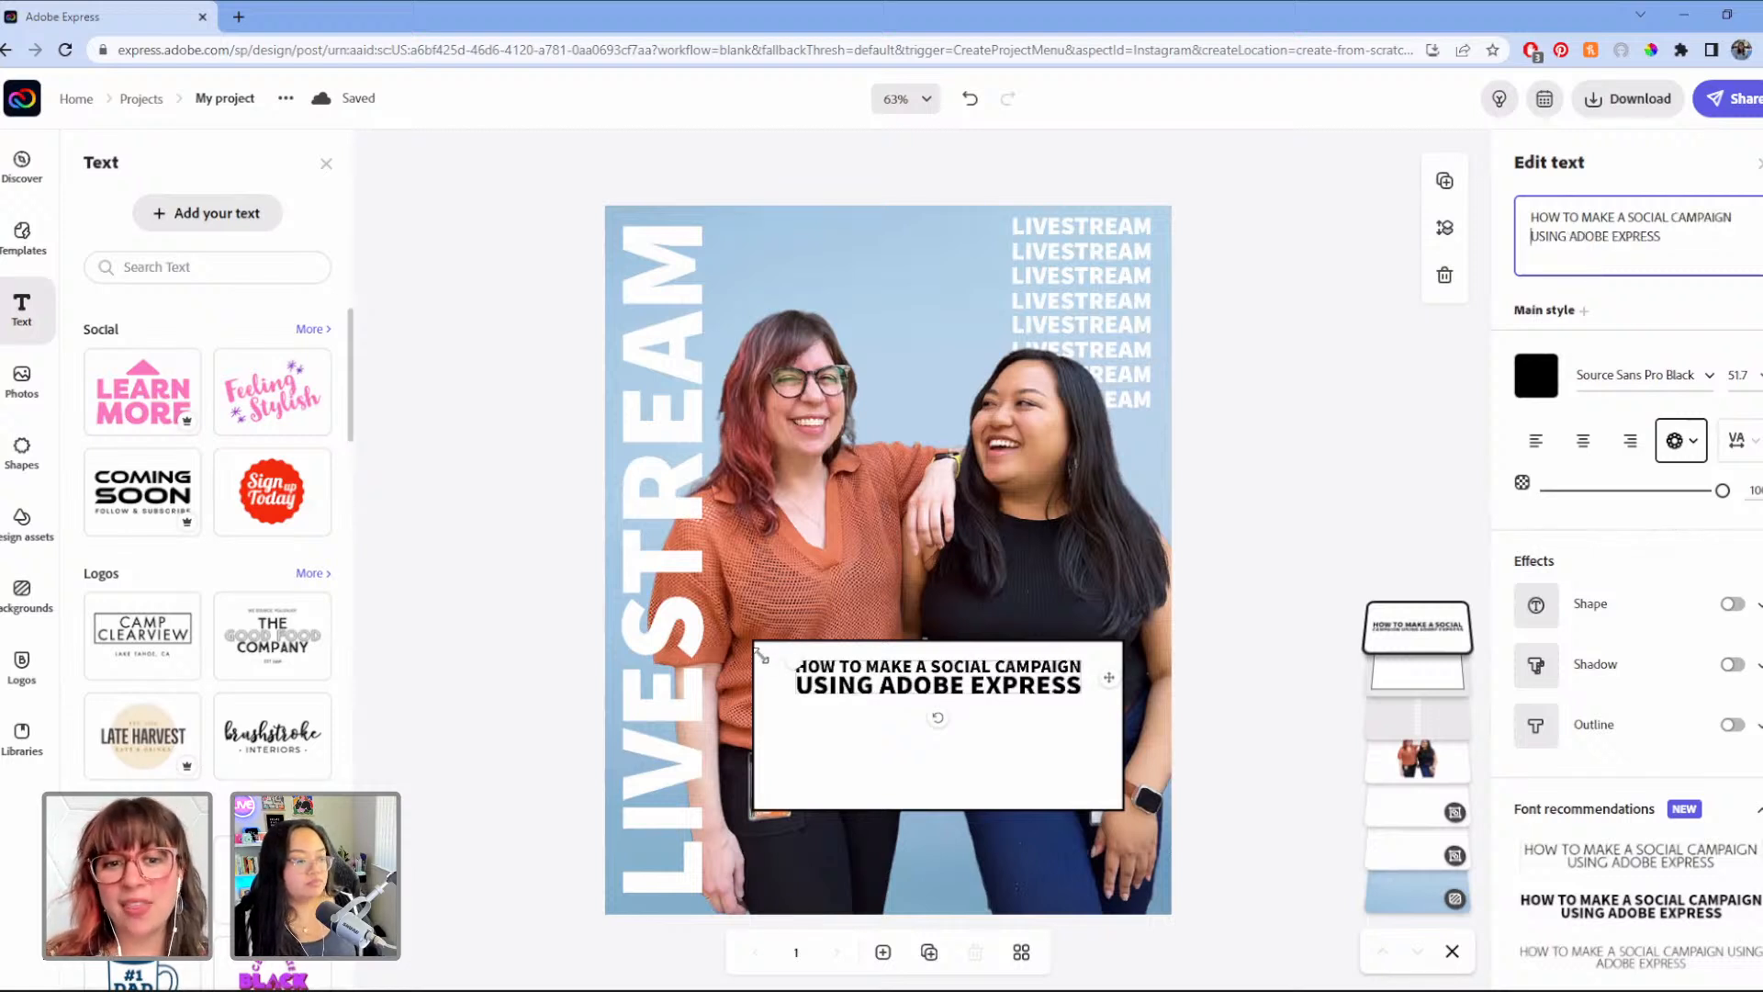
Step: Enlarge the two-line headline to nearly the white box's width and center it horizontally within the box
{"action": "left_click", "coordinate": [761, 656]}
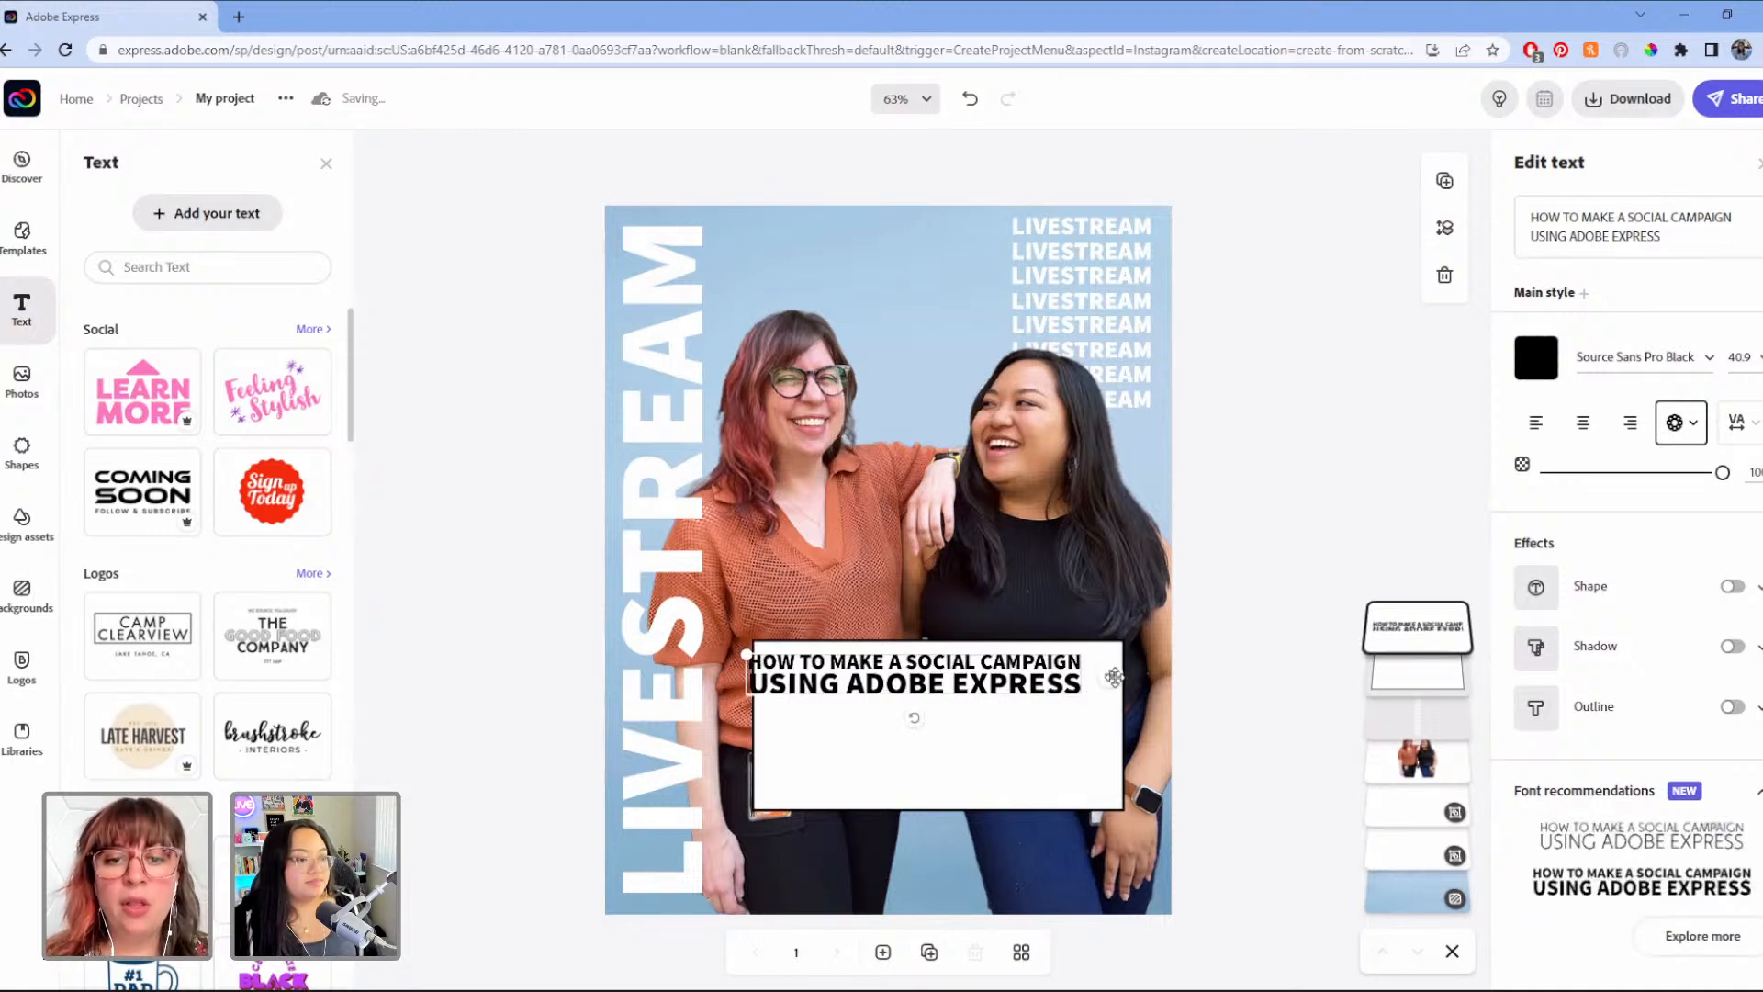
{"action": "mouse_move", "coordinate": [1114, 677]}
{"action": "left_mouse_down"}
{"action": "mouse_move", "coordinate": [1148, 708]}
{"action": "mouse_move", "coordinate": [1142, 695]}
{"action": "left_mouse_up"}
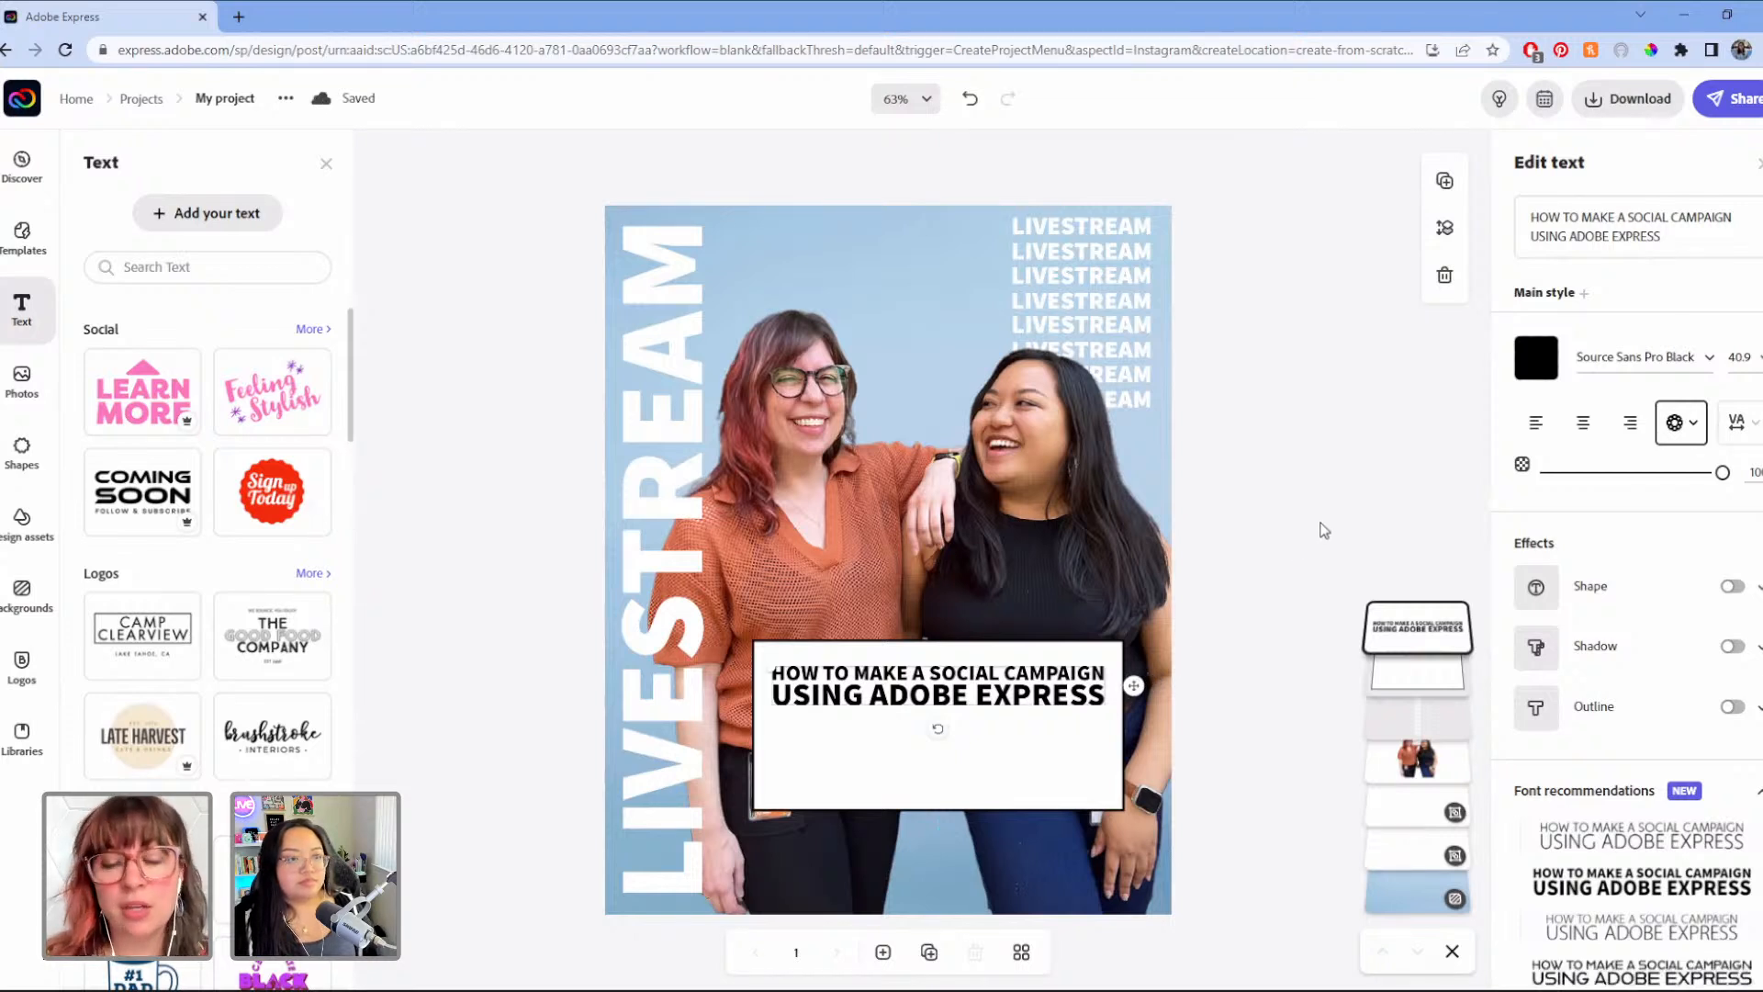
Step: Duplicate the white bordered rectangle behind the headline
{"action": "left_click", "coordinate": [1076, 671]}
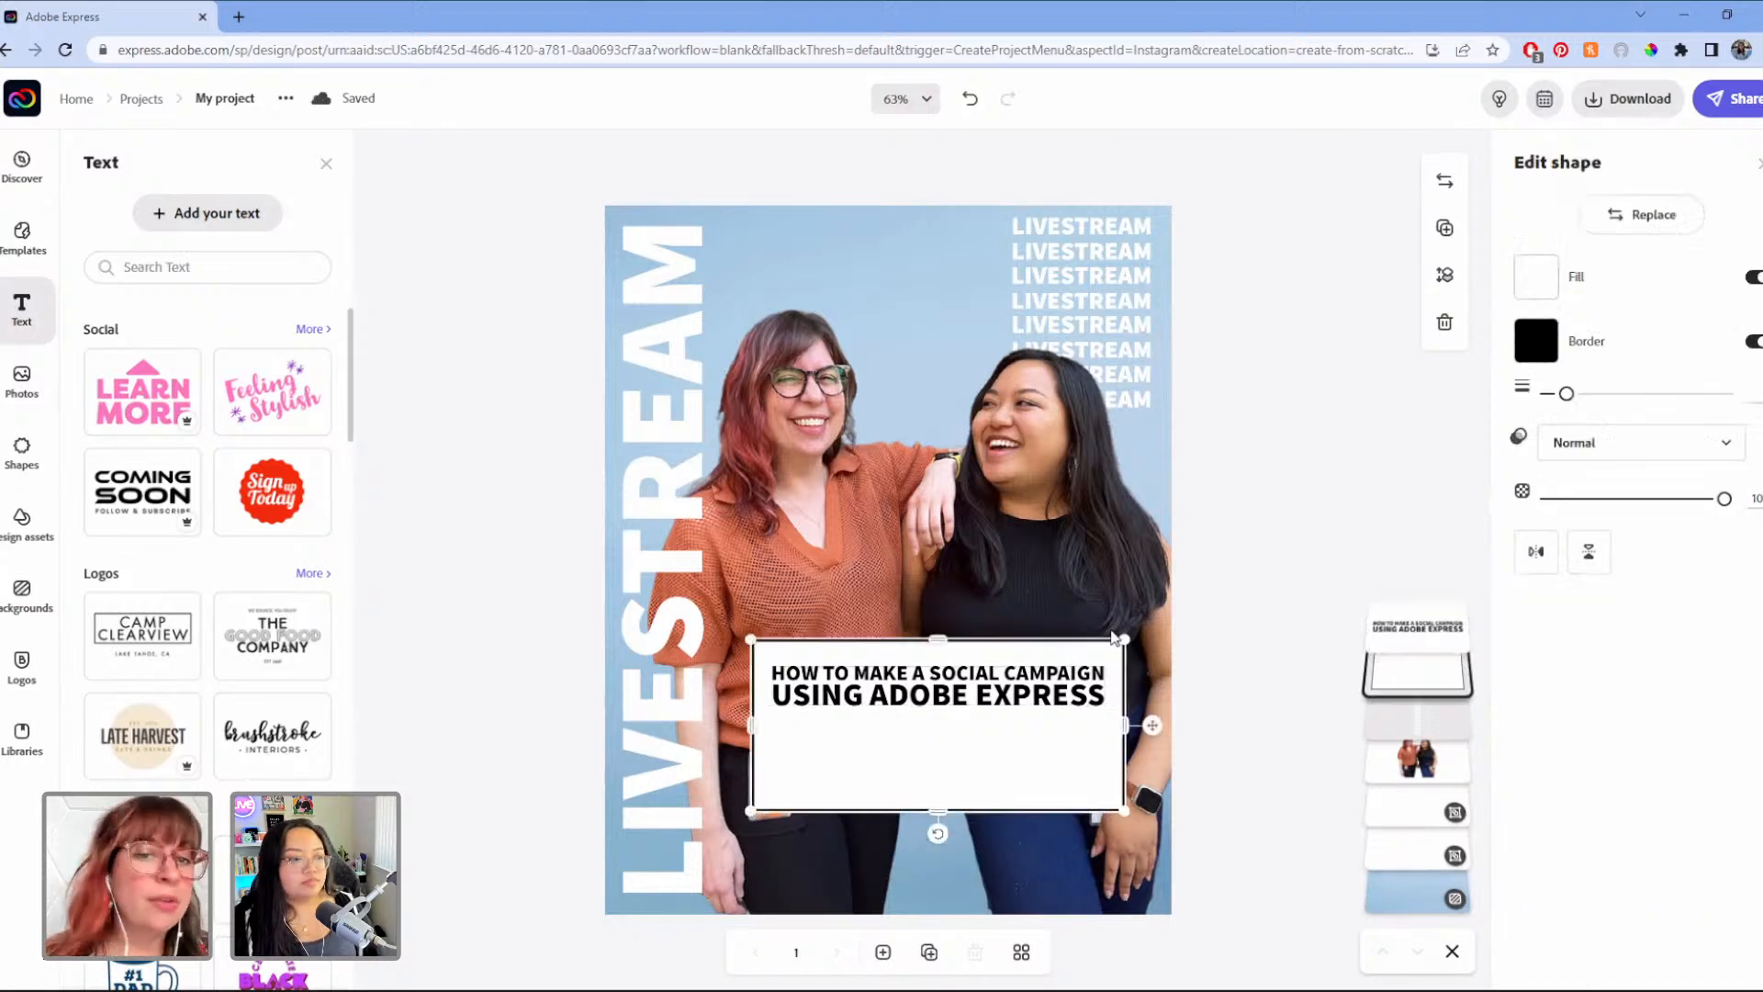
{"action": "left_click", "coordinate": [1445, 229]}
Step: Undo the latest edits back past the headline move, and redo them until the duplicated rectangle is restored
{"action": "key", "text": "ctrl+z"}
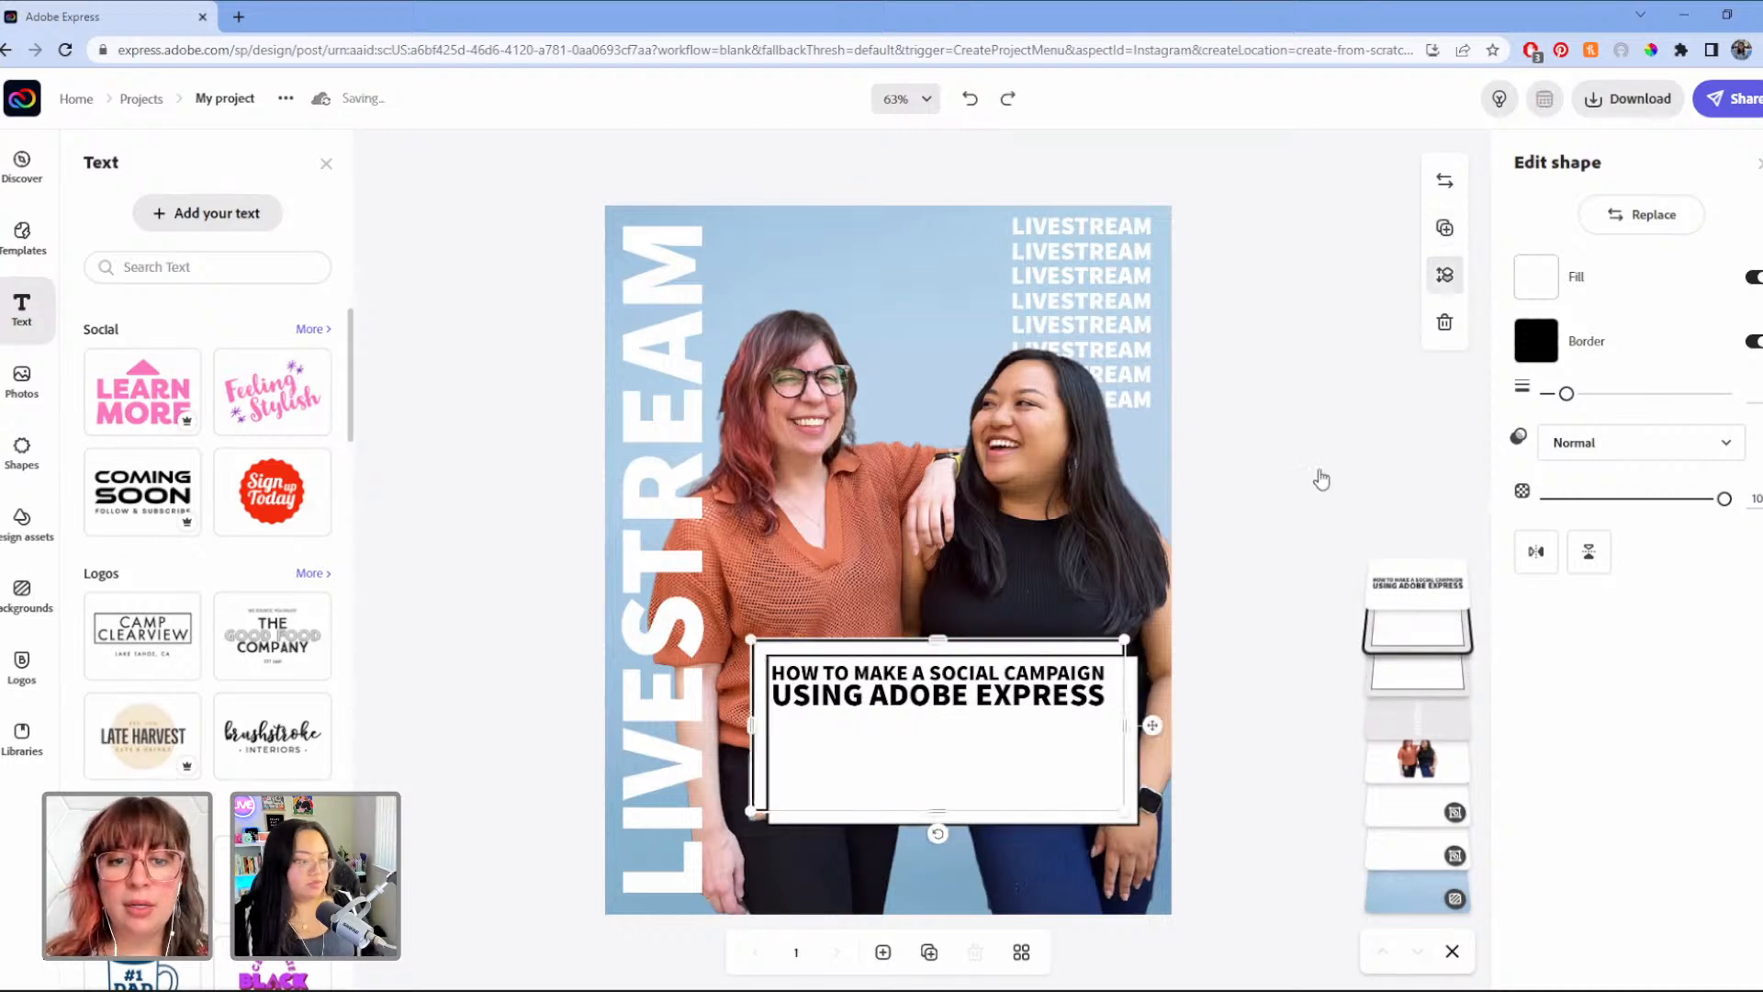
{"action": "left_click", "coordinate": [1012, 700]}
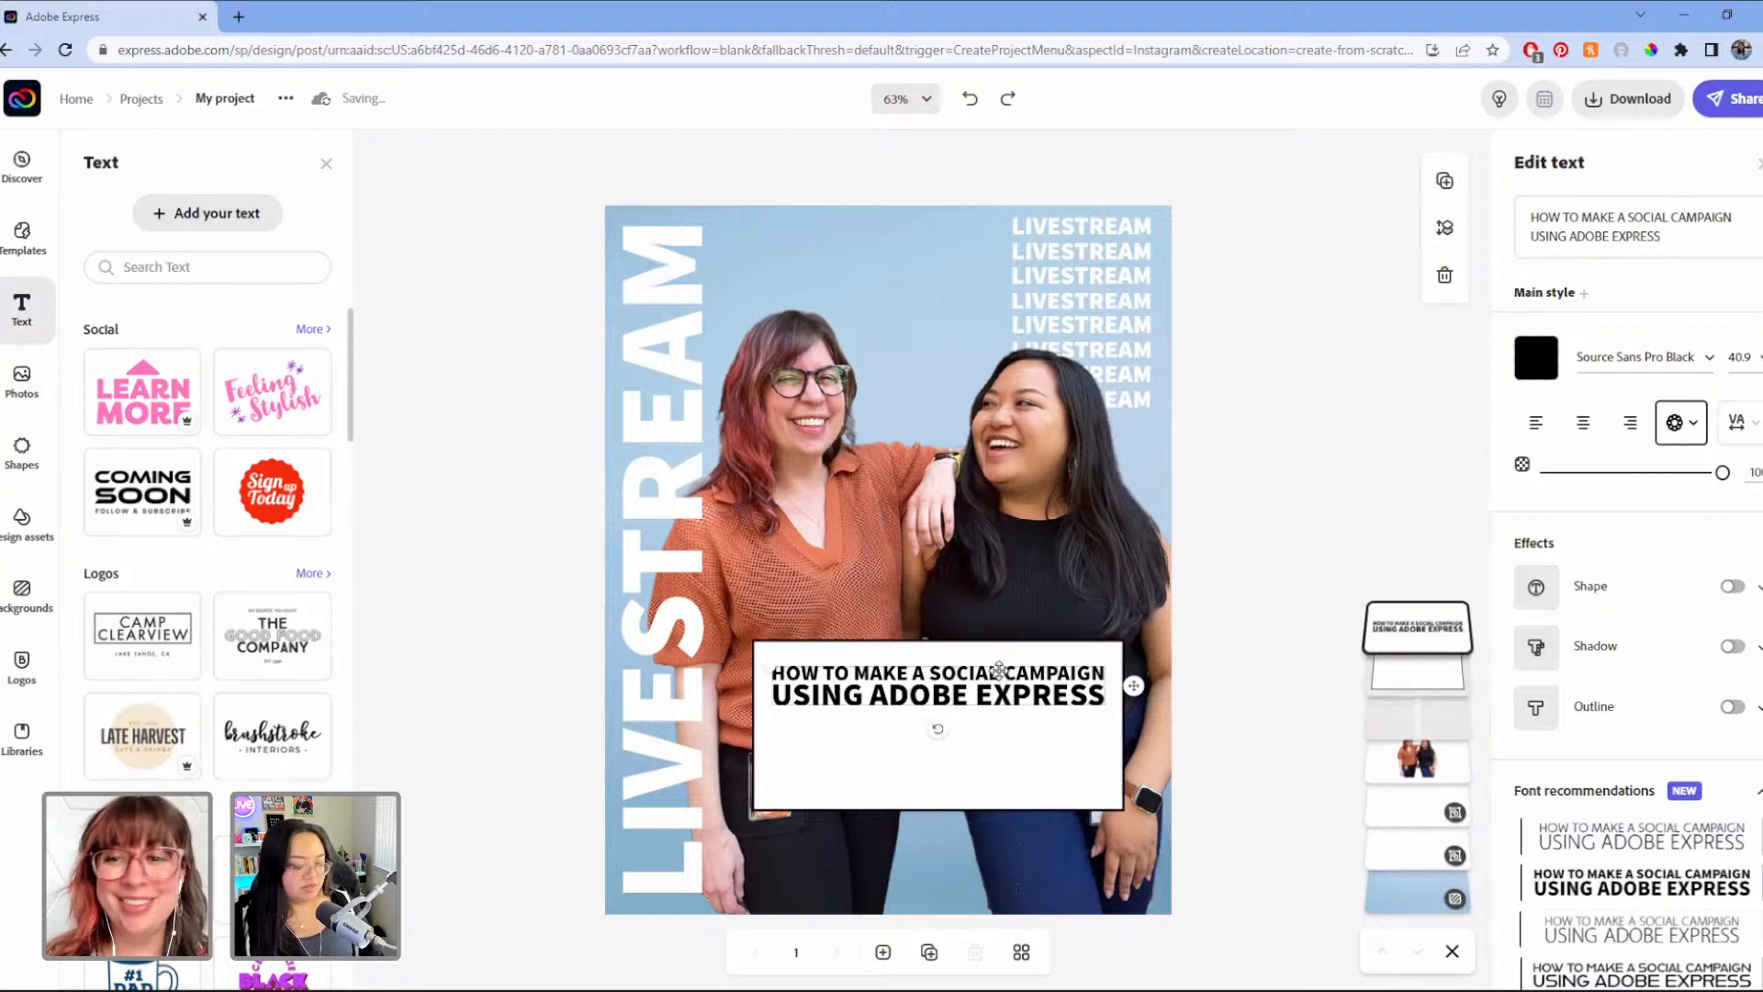
{"action": "left_click", "coordinate": [981, 101]}
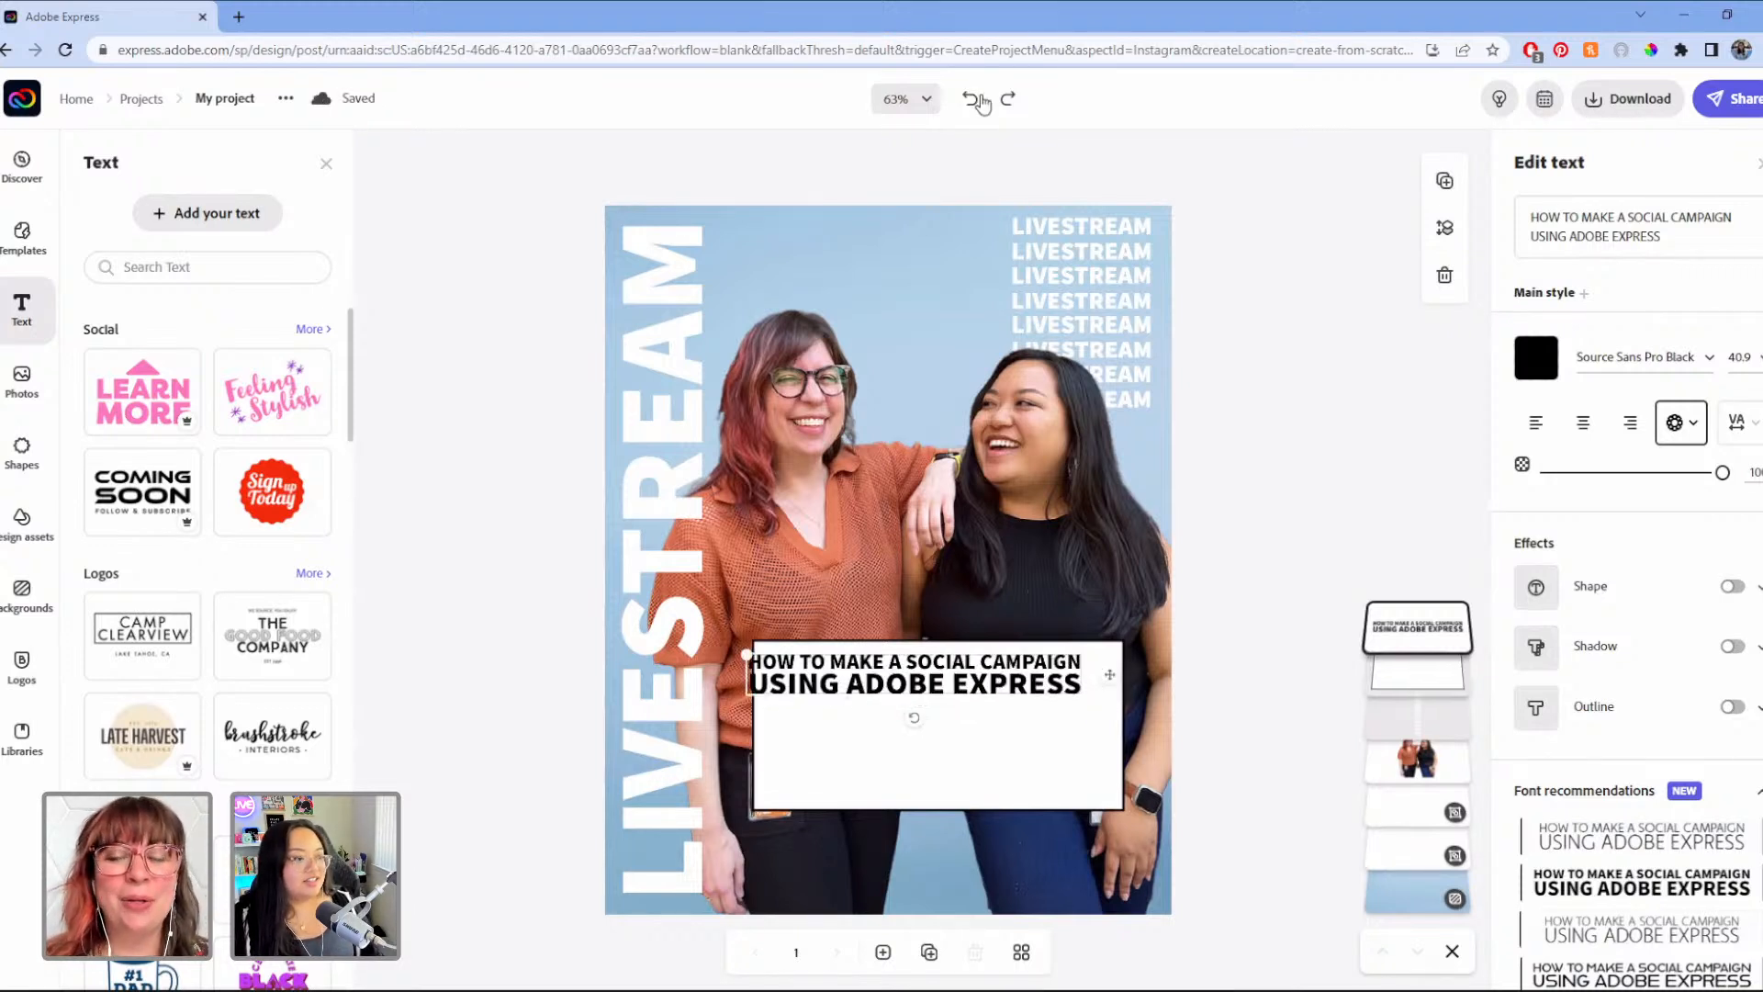
{"action": "left_click", "coordinate": [1007, 101]}
{"action": "left_click", "coordinate": [1007, 101]}
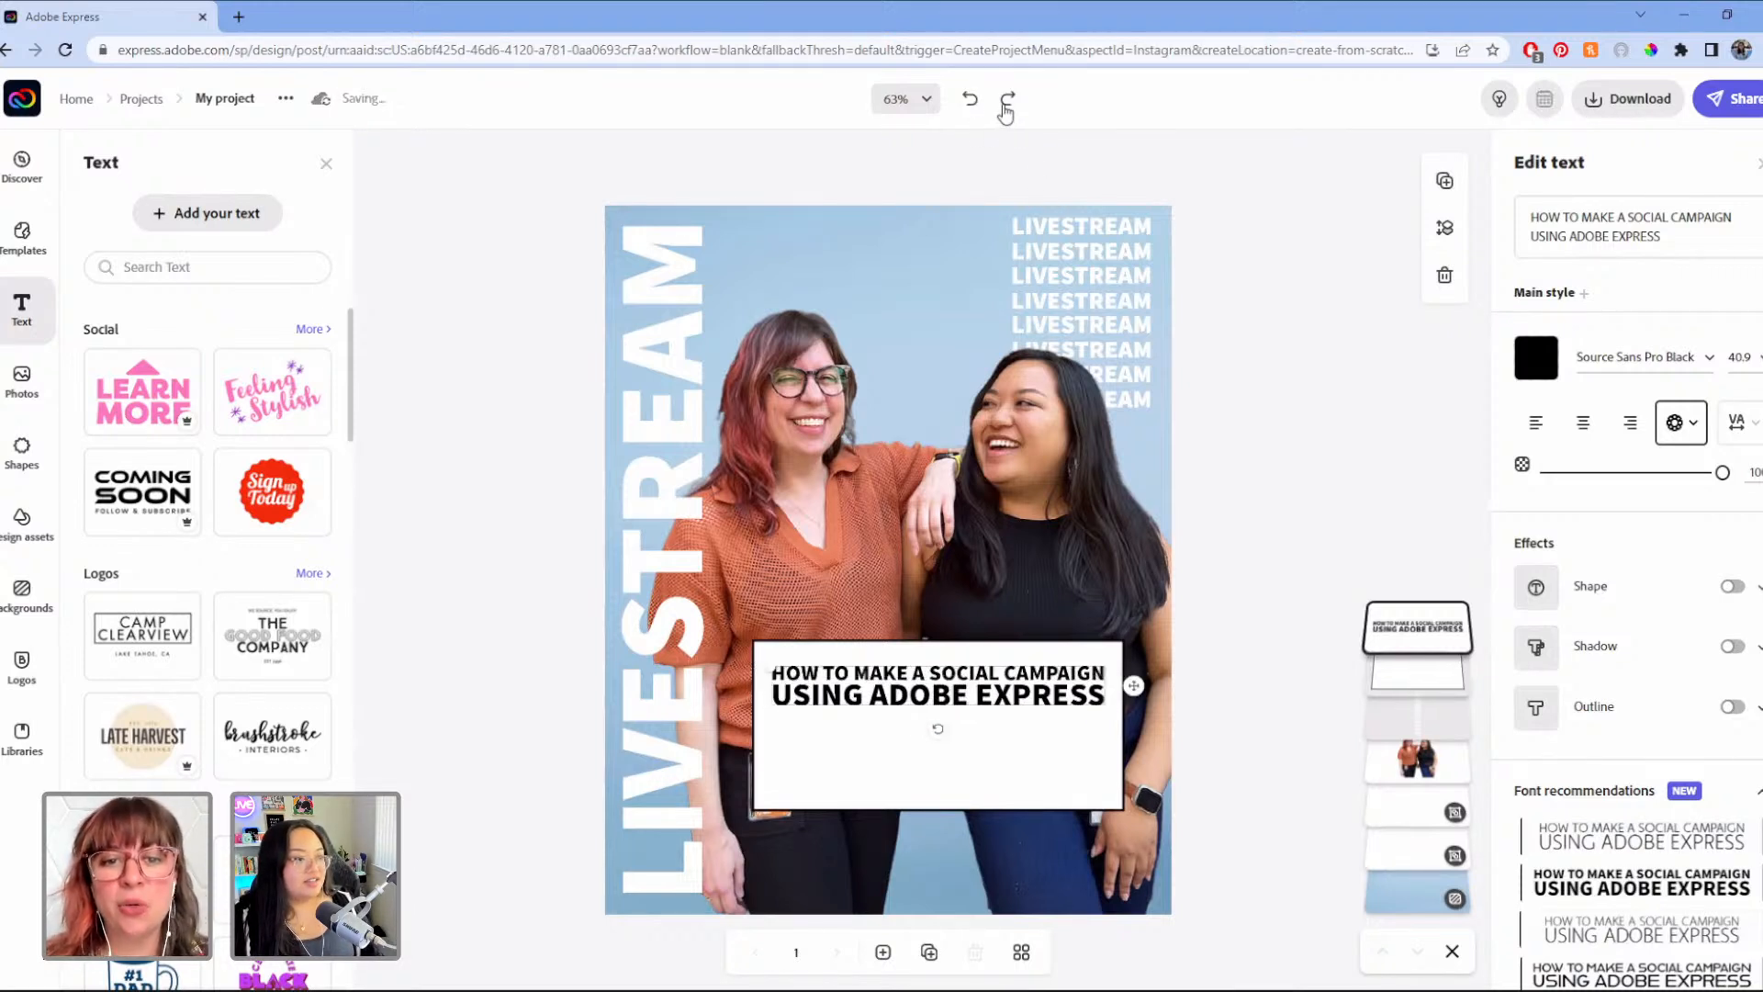
{"action": "left_click", "coordinate": [1007, 101]}
{"action": "left_click", "coordinate": [1226, 525]}
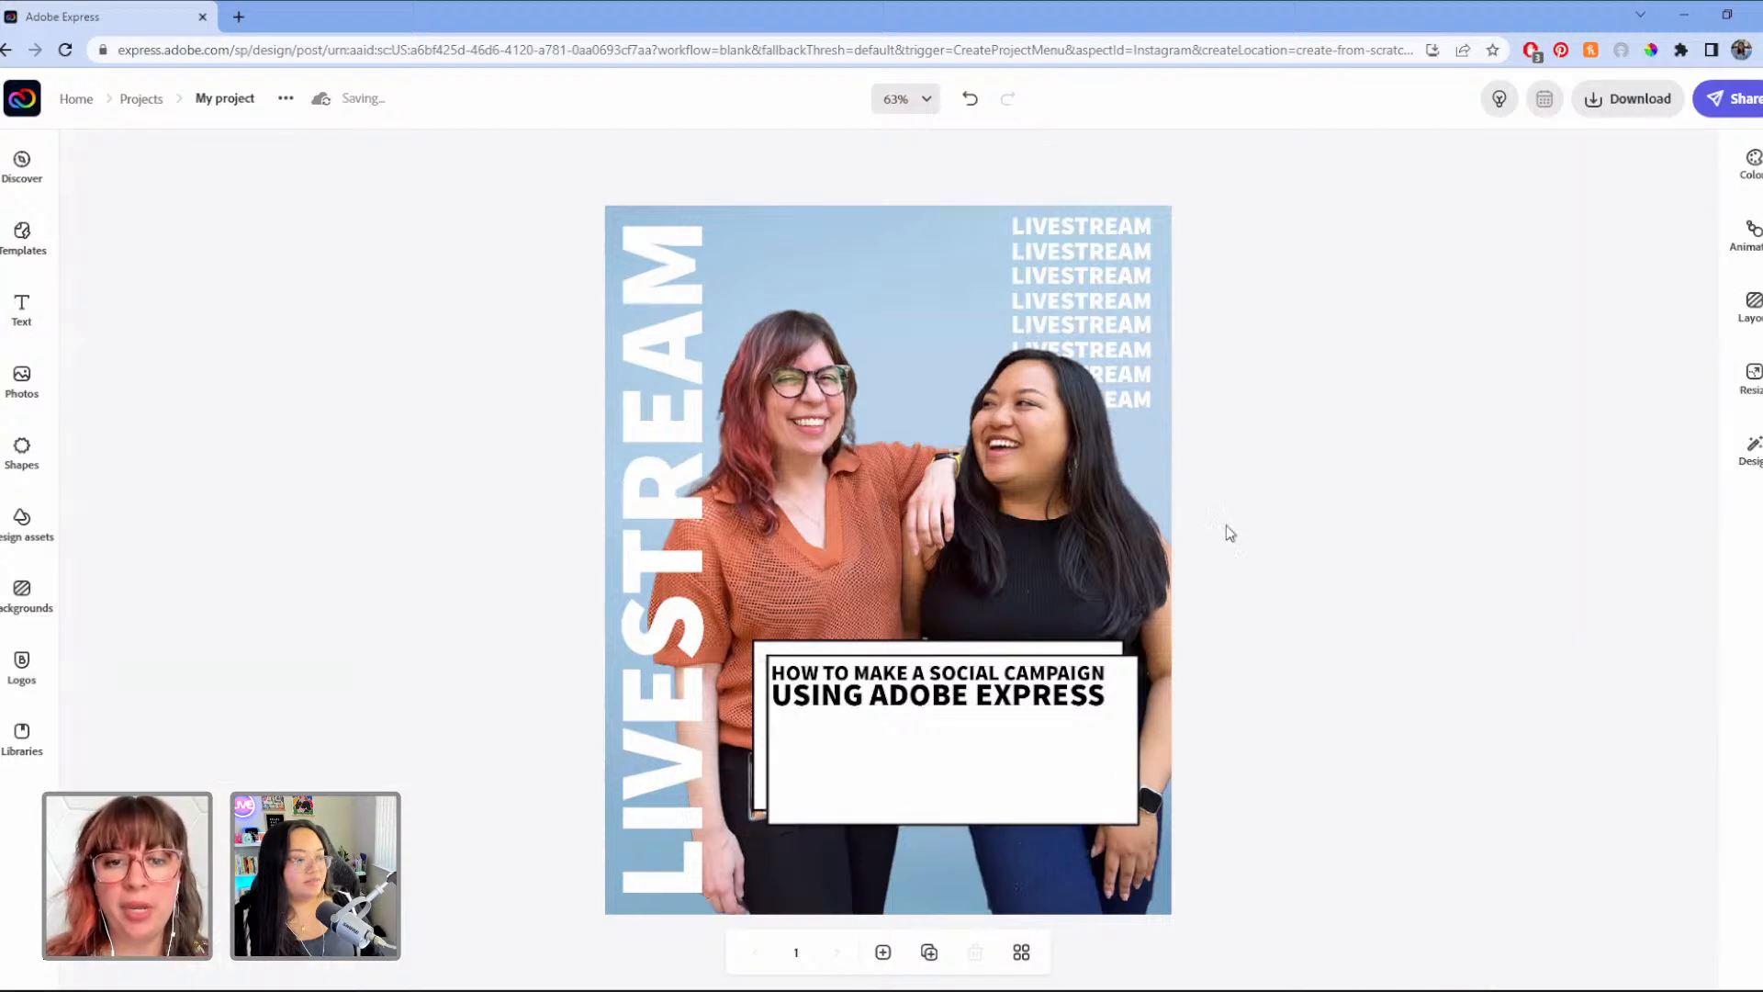
Step: Shift both white rectangles slightly left, keeping the front one offset down and to the right of the rear one
{"action": "left_click", "coordinate": [761, 713]}
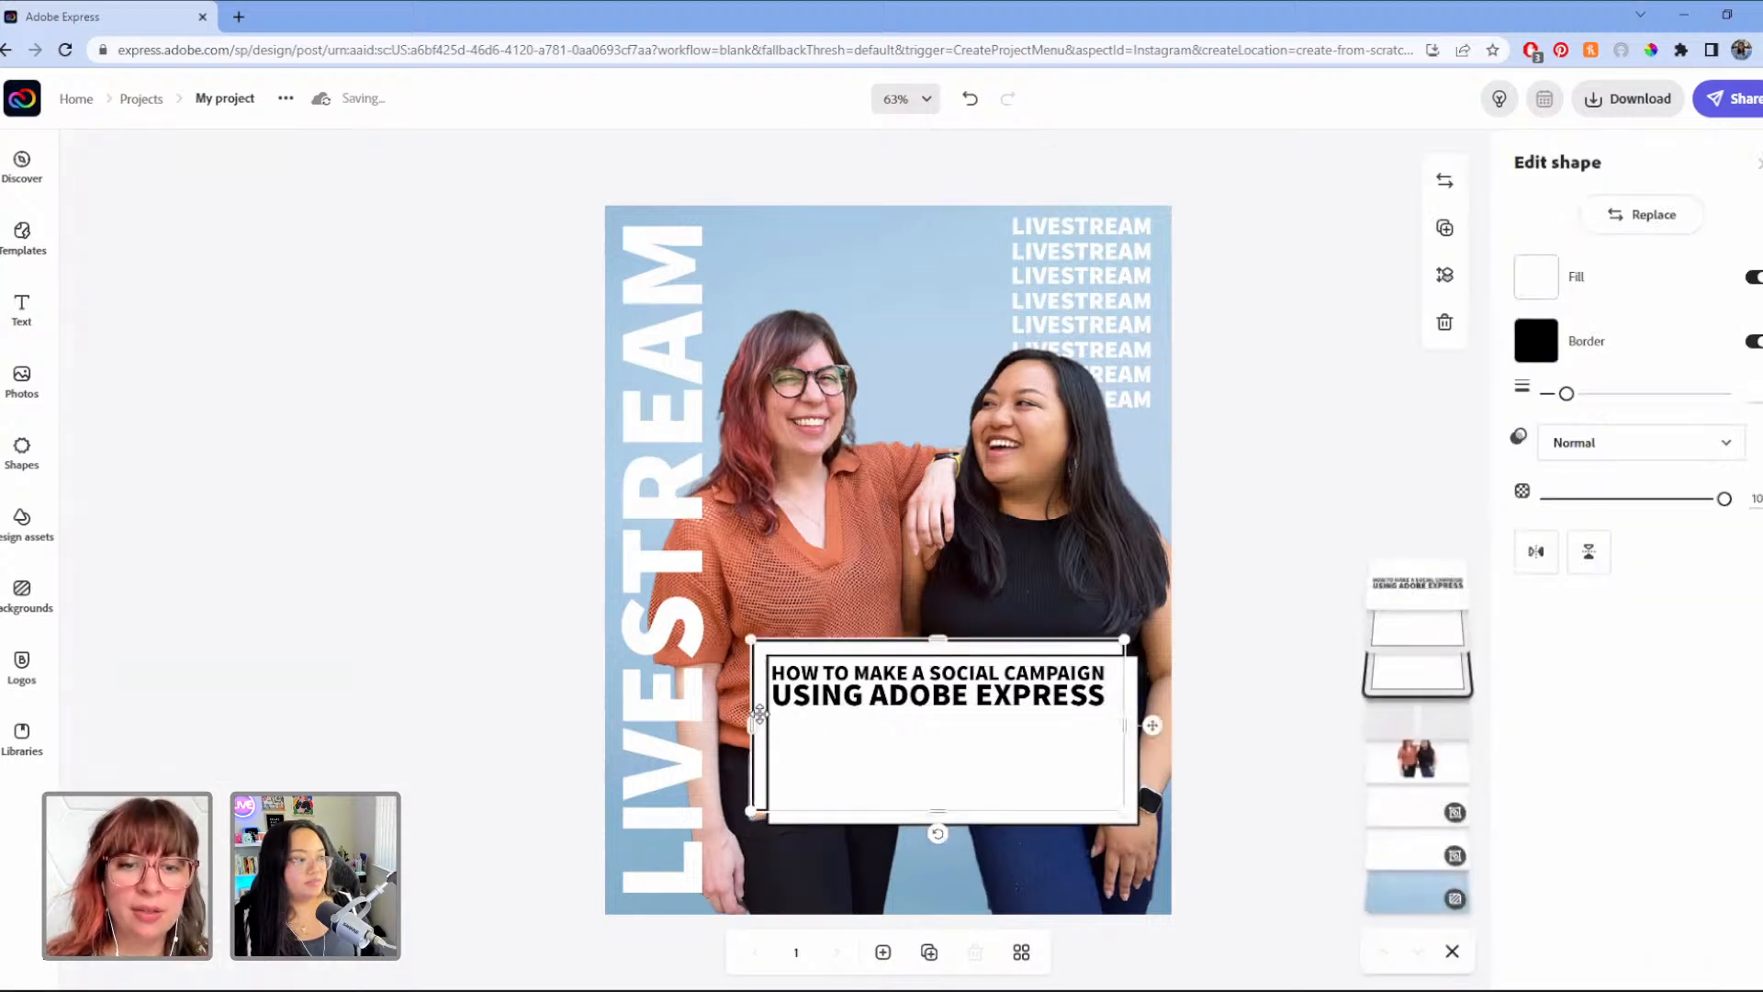
{"action": "left_click_drag", "start_coordinate": [1152, 725], "coordinate": [1148, 733]}
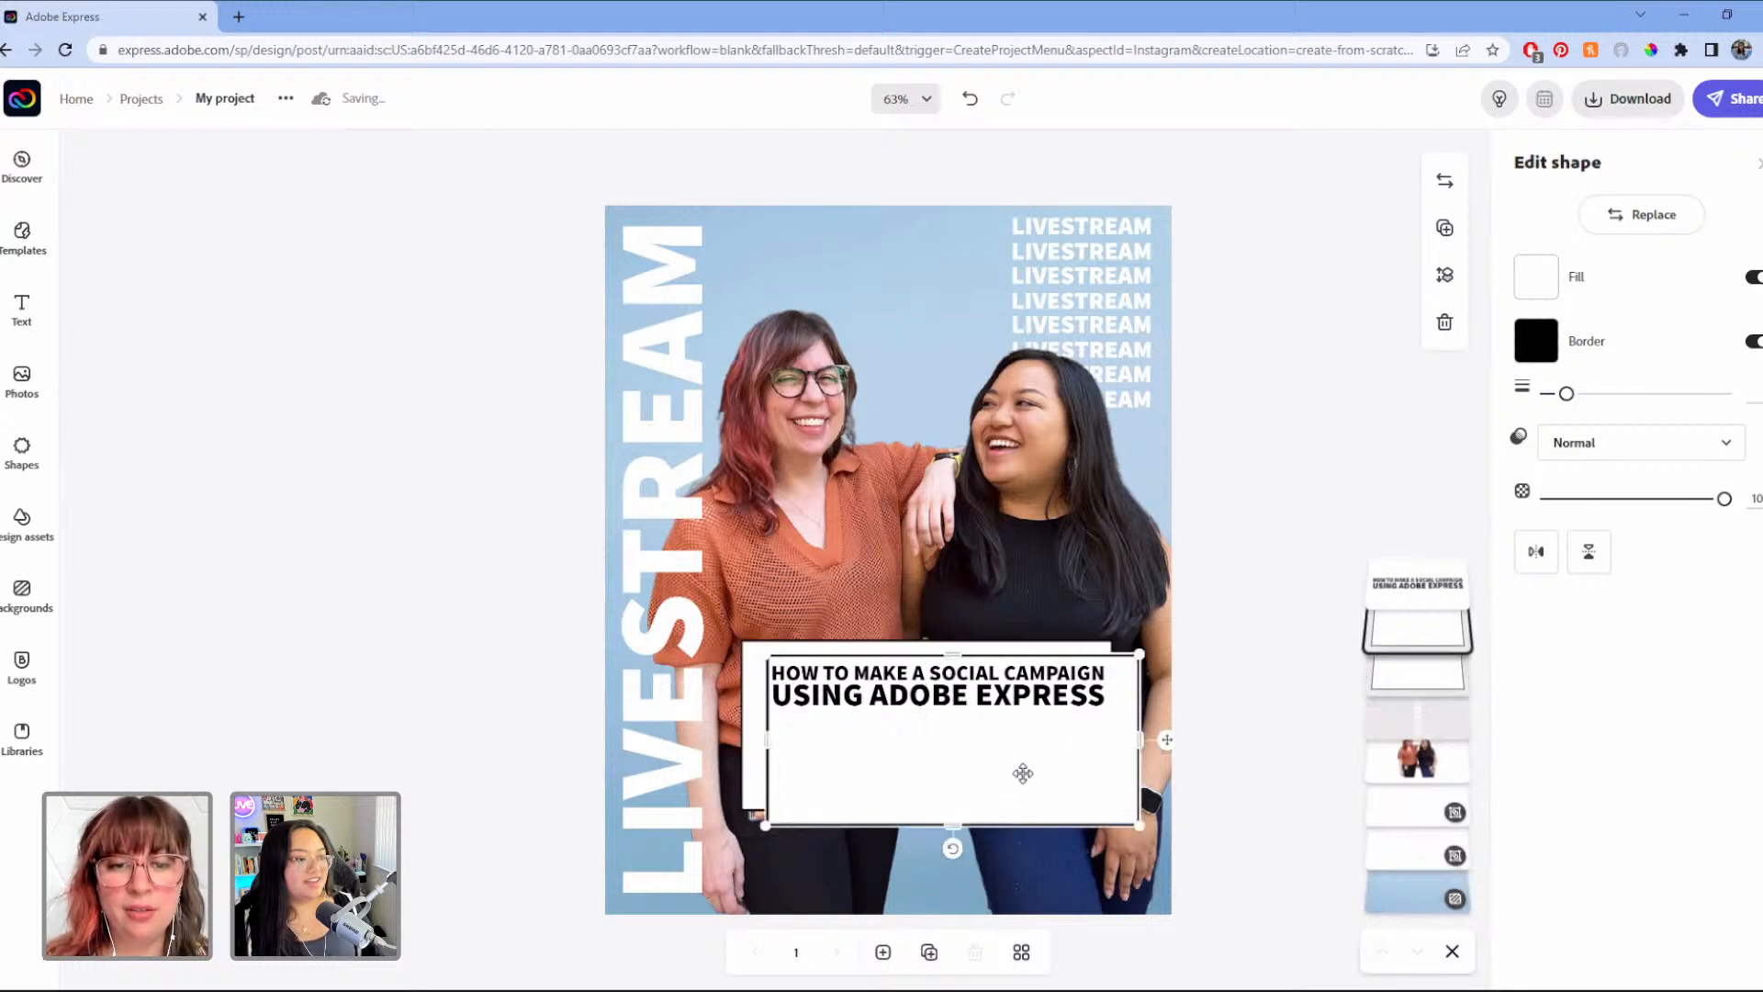
{"action": "left_click_drag", "start_coordinate": [1022, 773], "coordinate": [1029, 777]}
Step: Fill the rear rectangle with black (#000000) to form a solid drop shadow behind the white box
{"action": "left_click", "coordinate": [827, 647]}
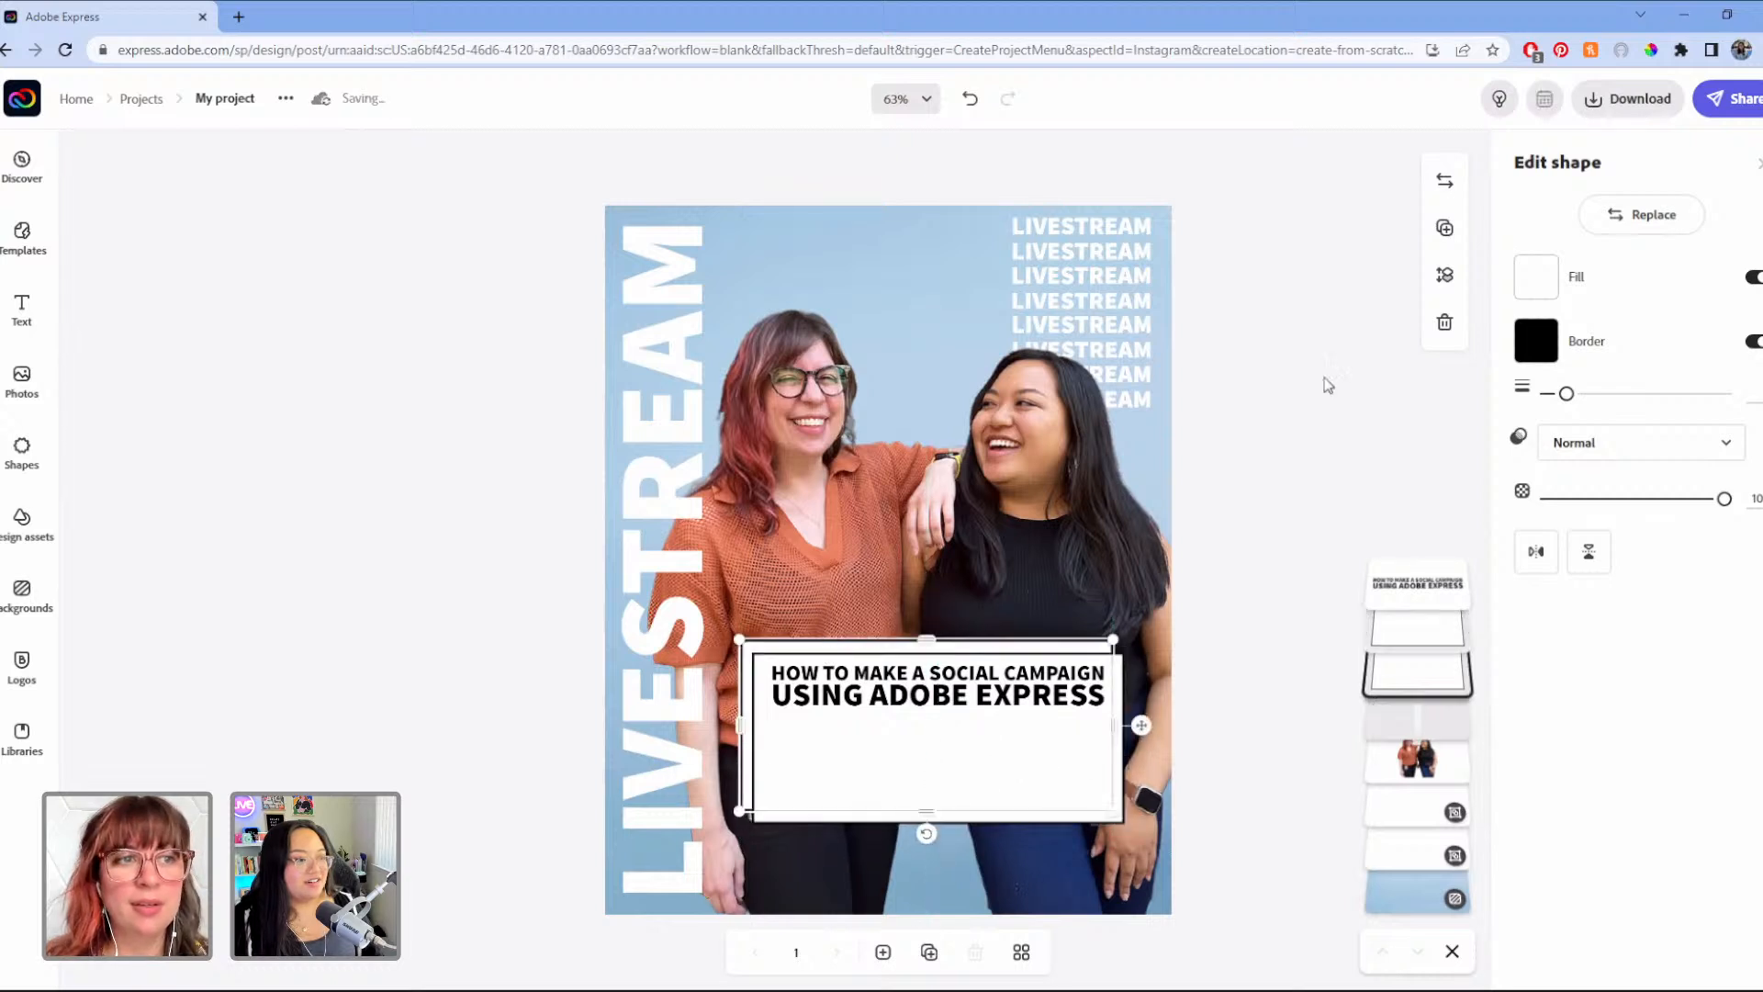
{"action": "left_click", "coordinate": [1536, 277]}
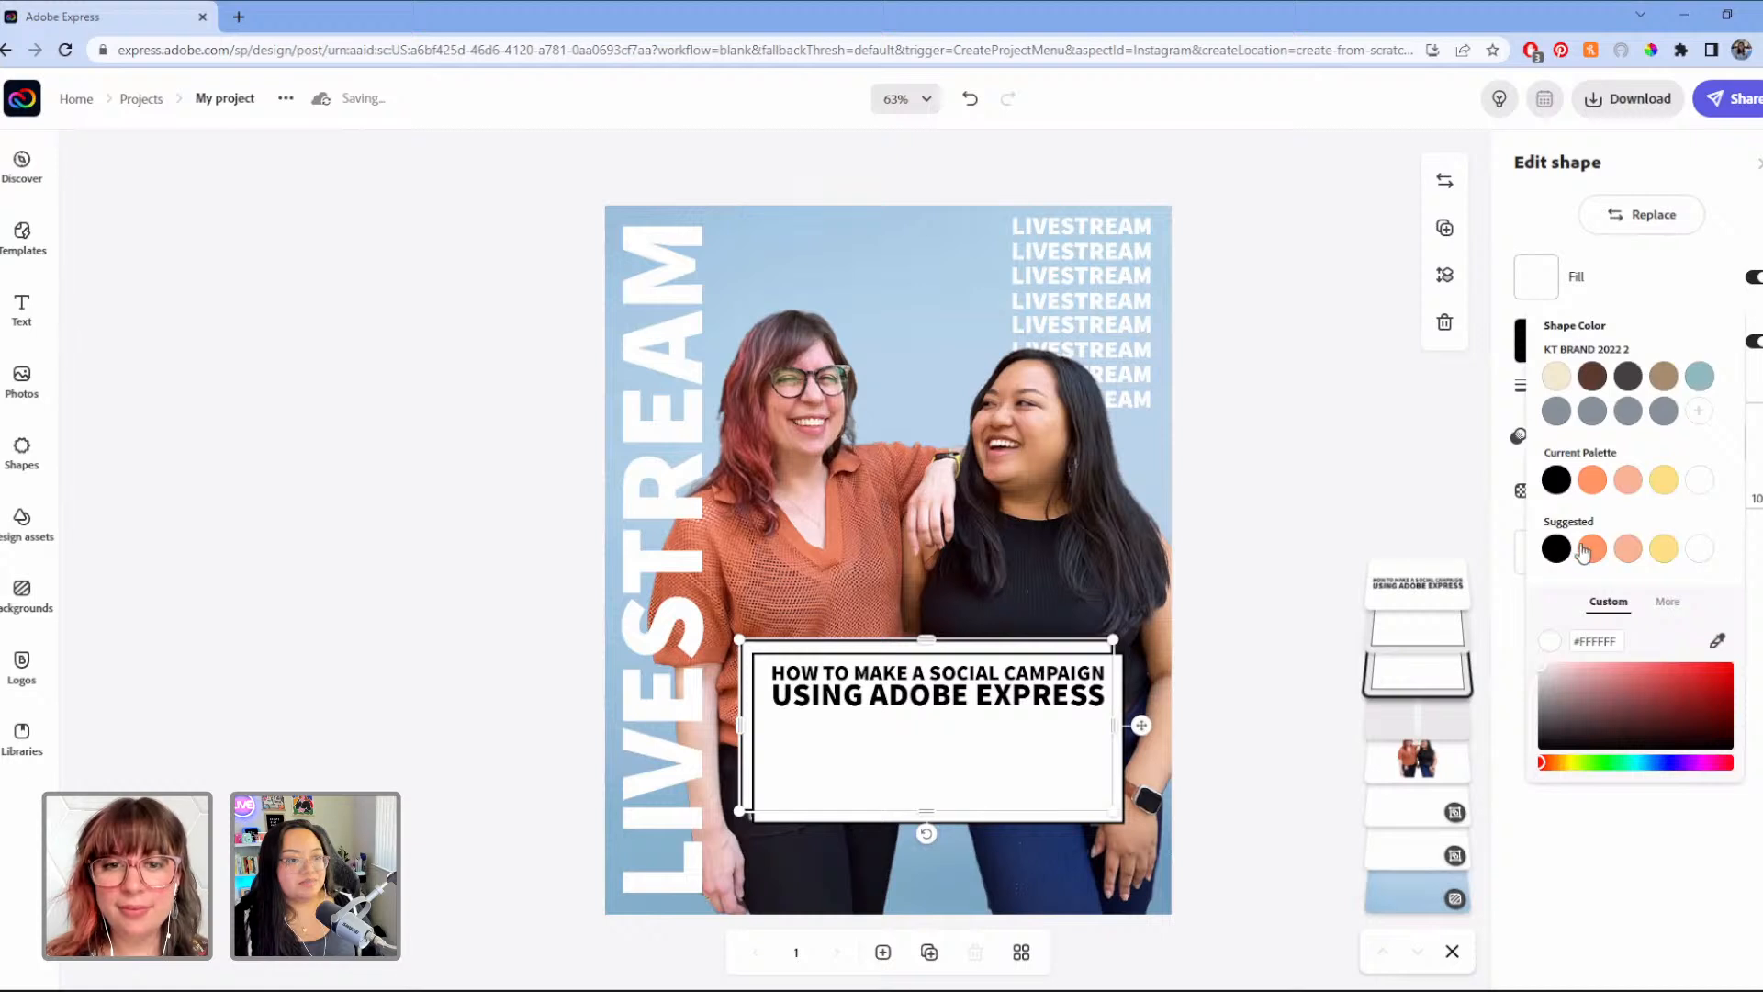
{"action": "left_click", "coordinate": [1556, 480]}
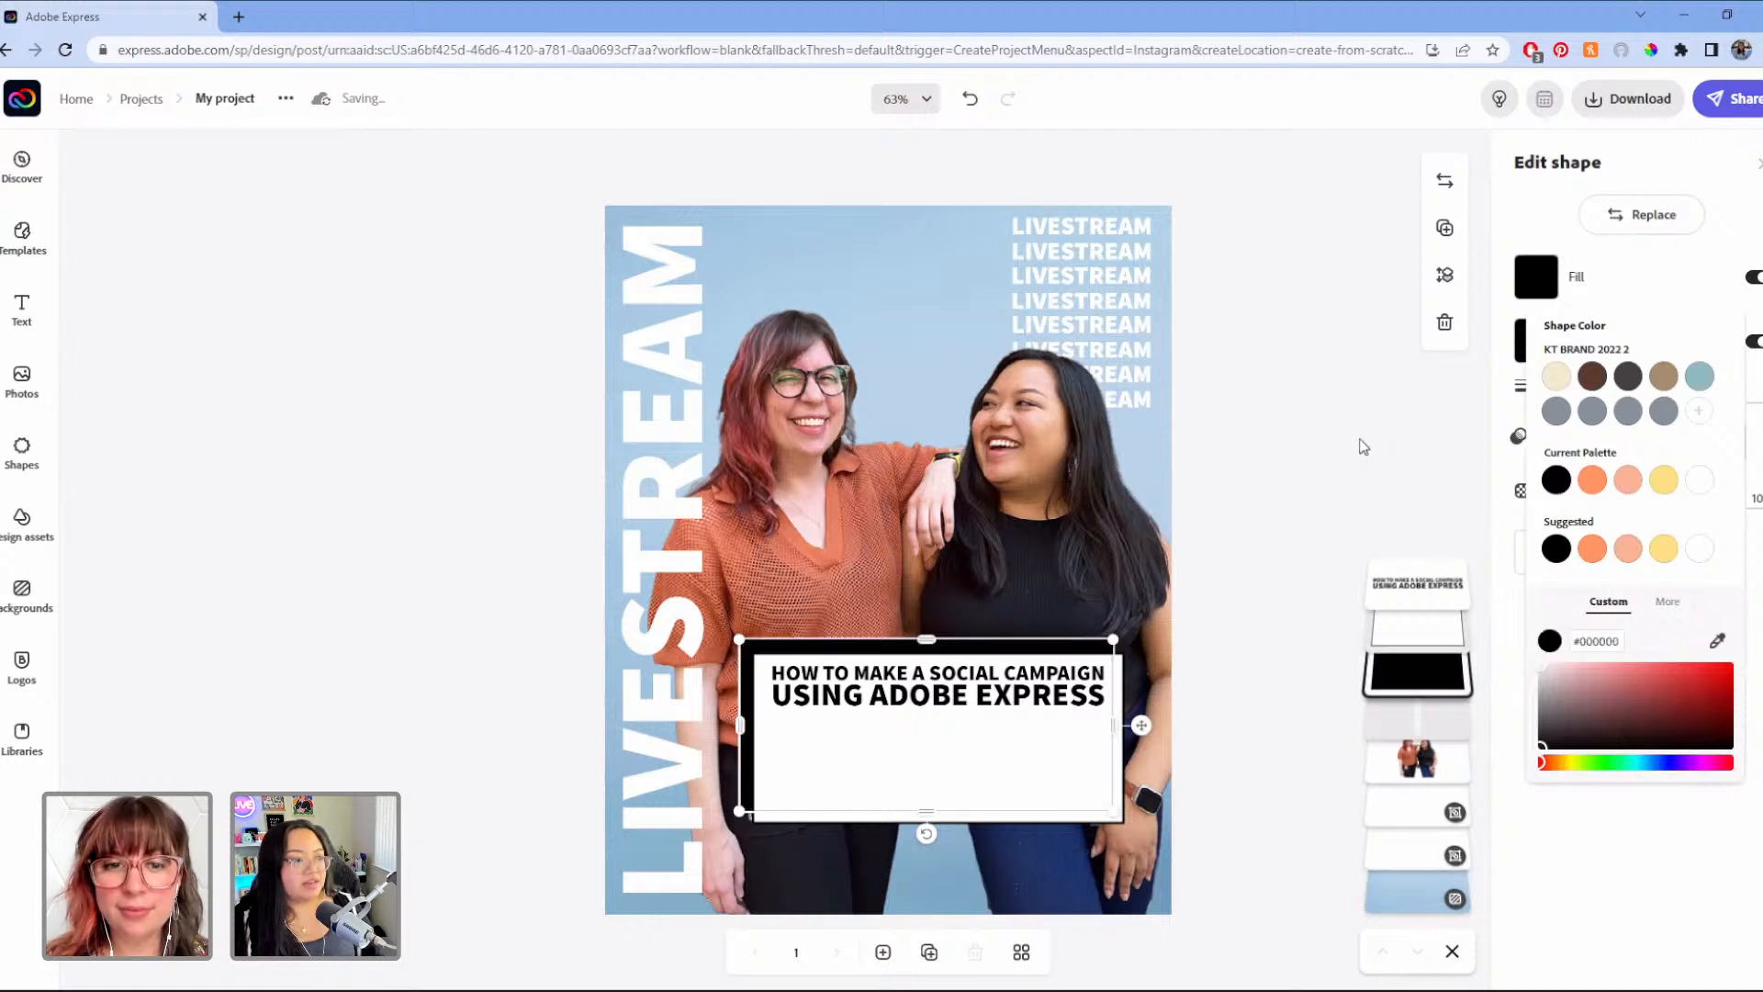
{"action": "left_click", "coordinate": [1358, 444]}
{"action": "left_click", "coordinate": [1358, 445]}
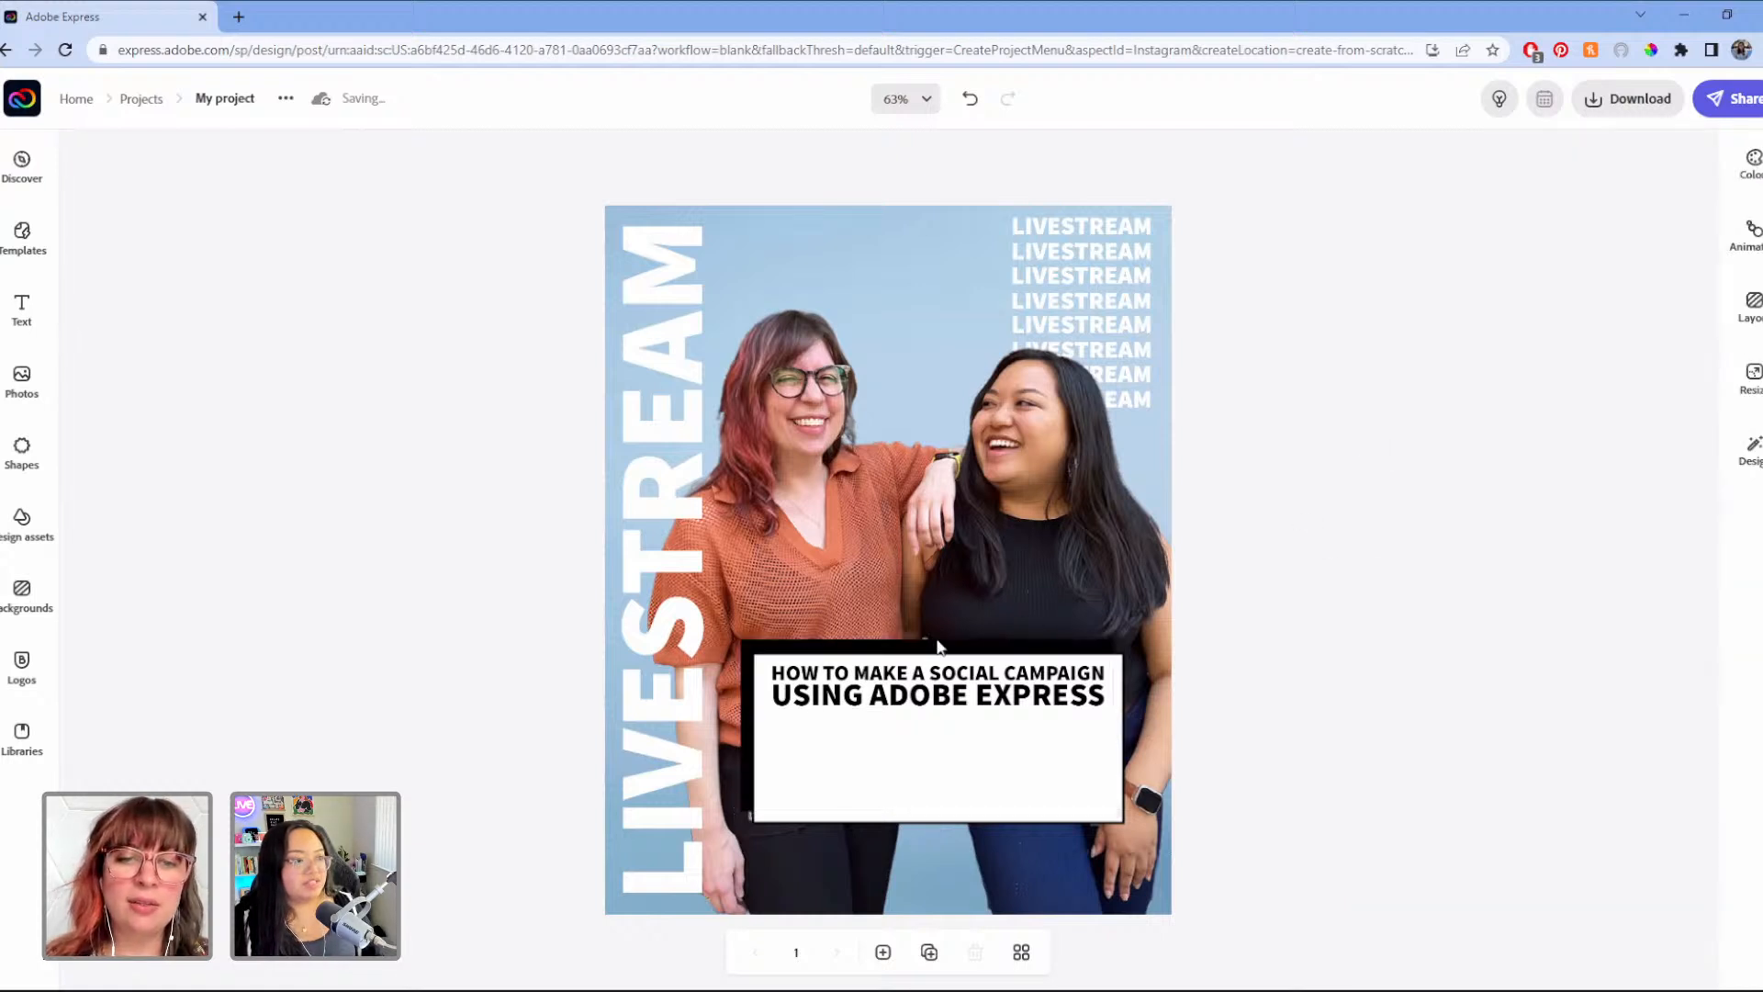
Step: Change the fill of the rear rectangle behind the white box to the suggested peach (#F7B394)
{"action": "left_click", "coordinate": [802, 650]}
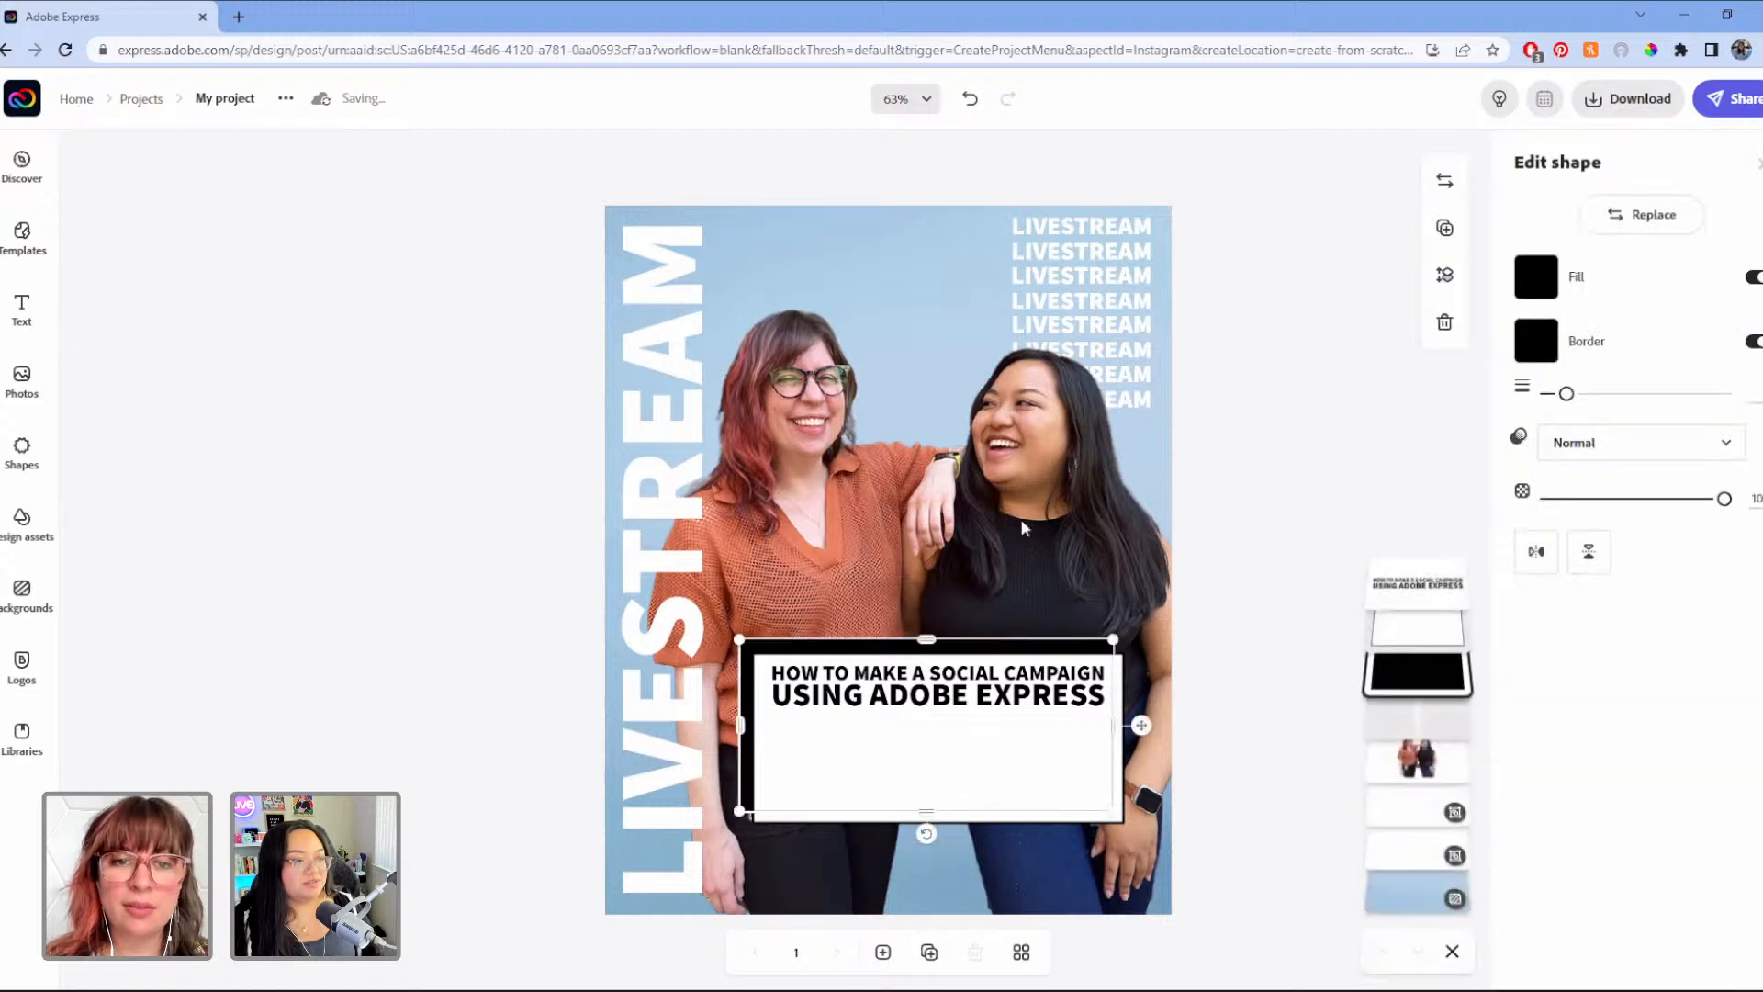
{"action": "left_click", "coordinate": [1536, 277]}
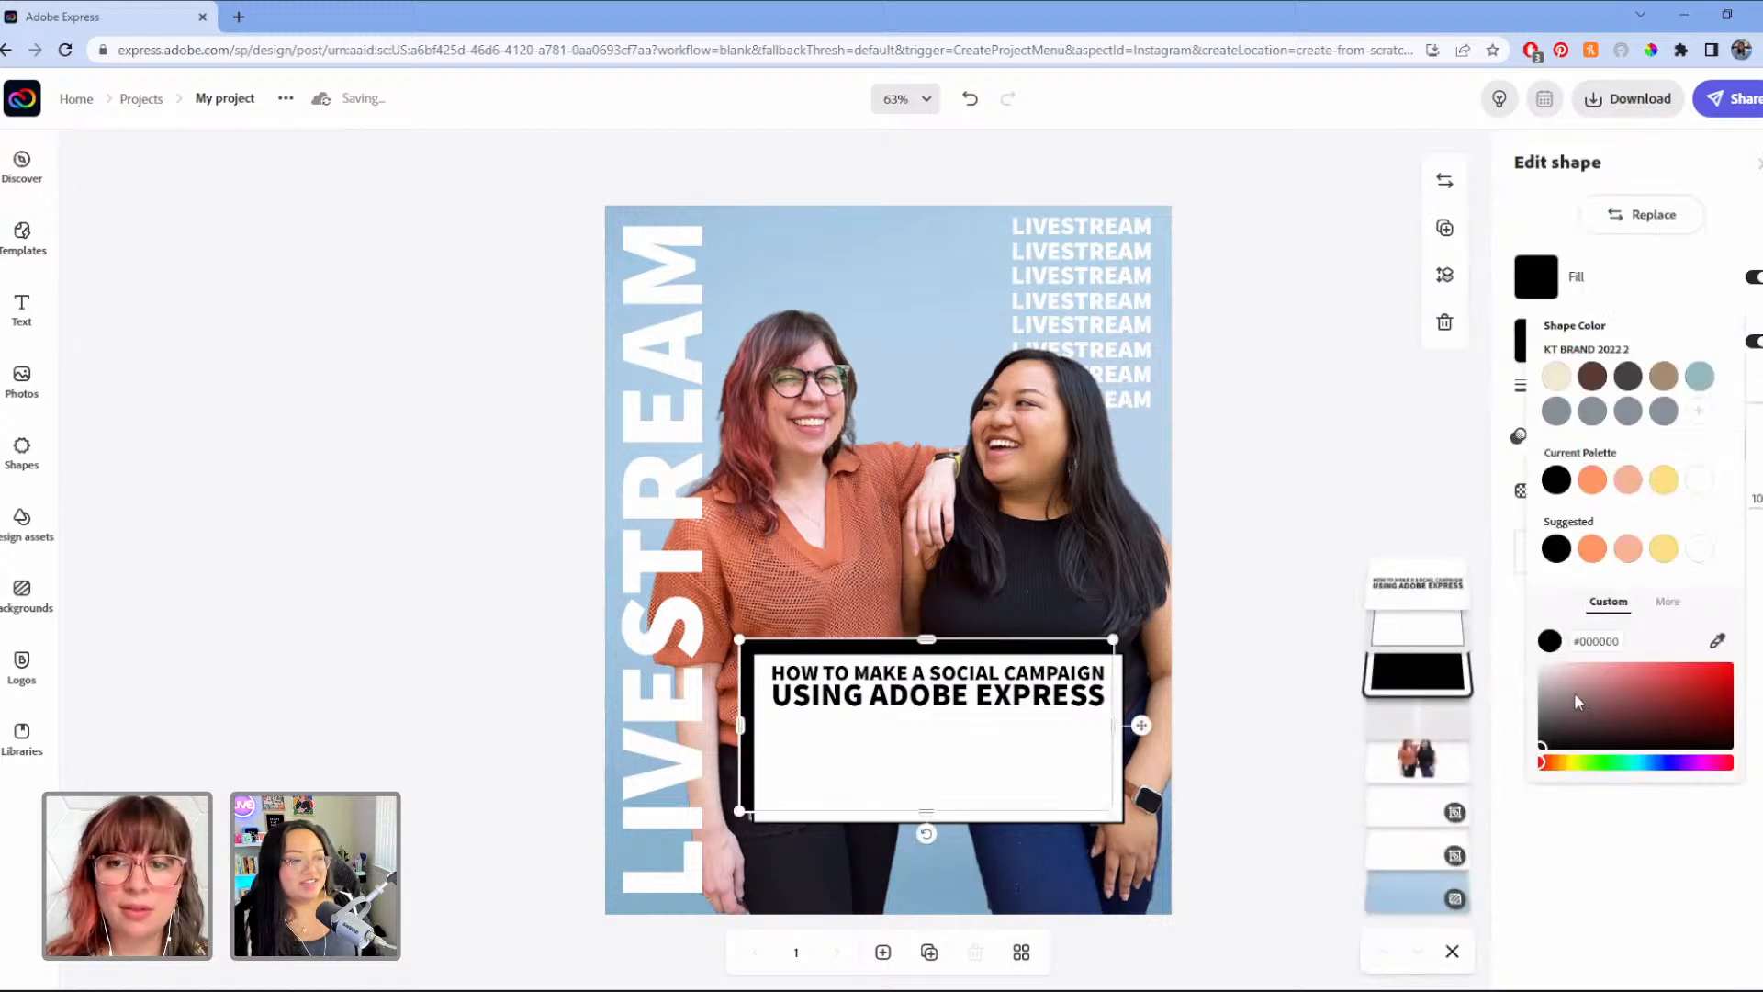
{"action": "left_click", "coordinate": [1633, 551]}
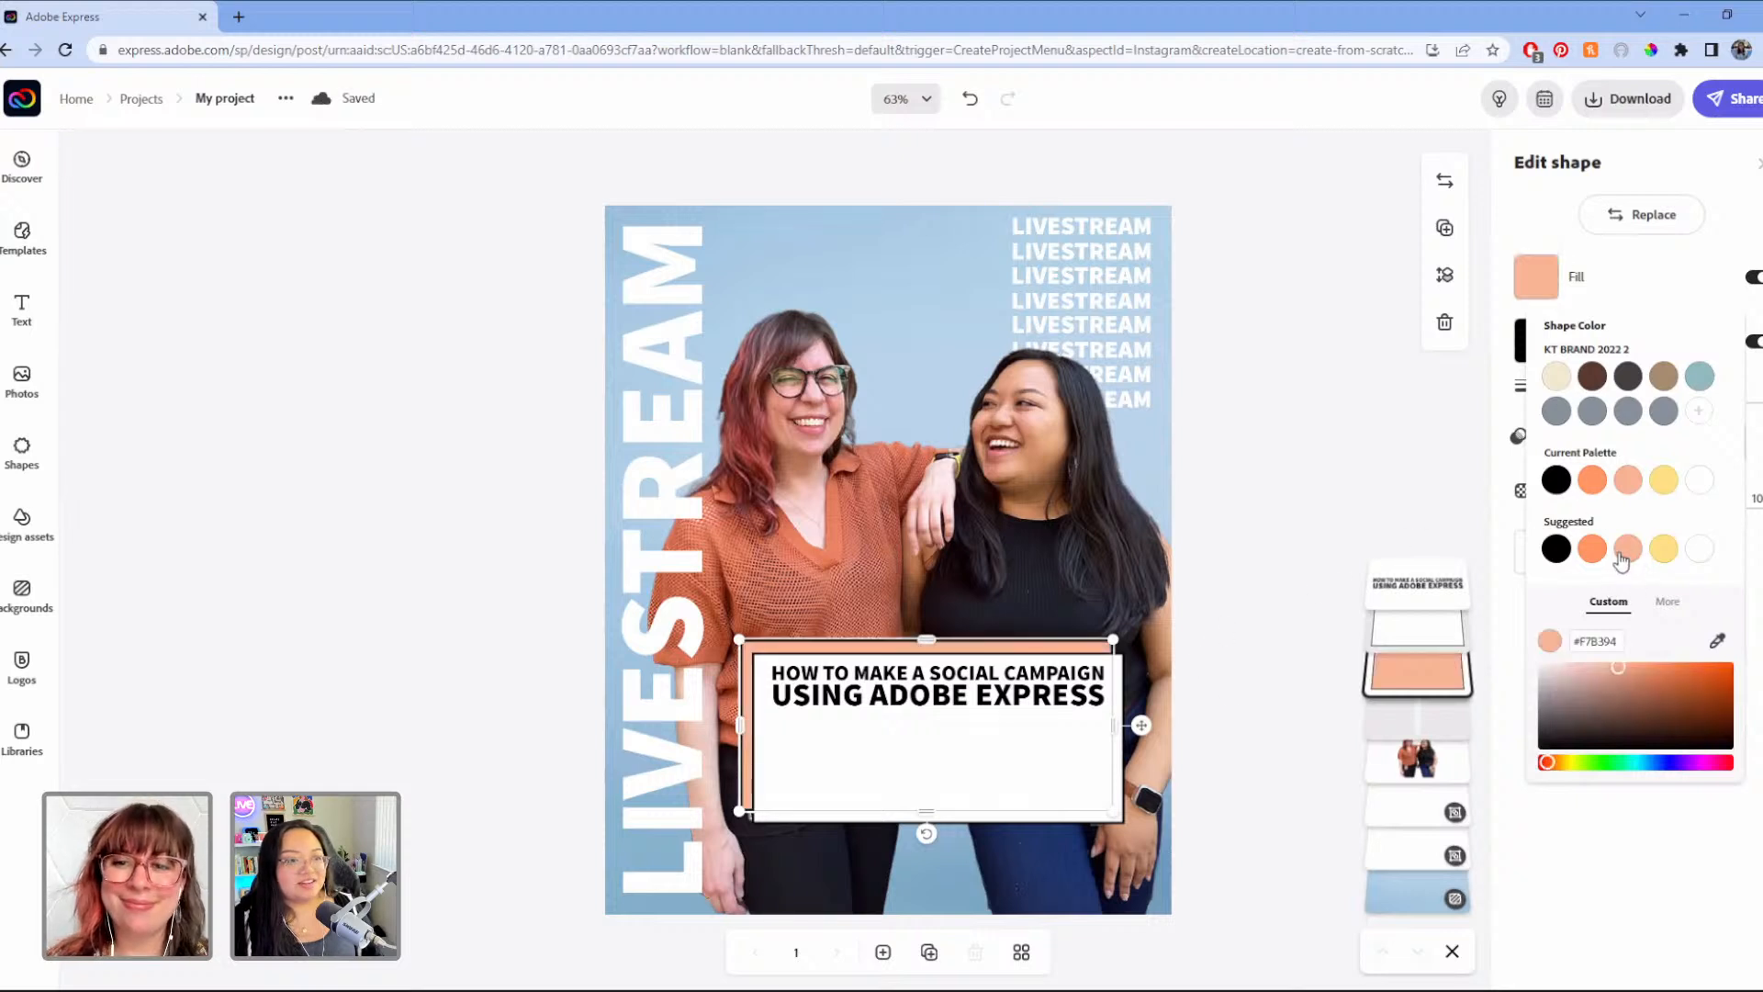
{"action": "left_click", "coordinate": [1419, 627]}
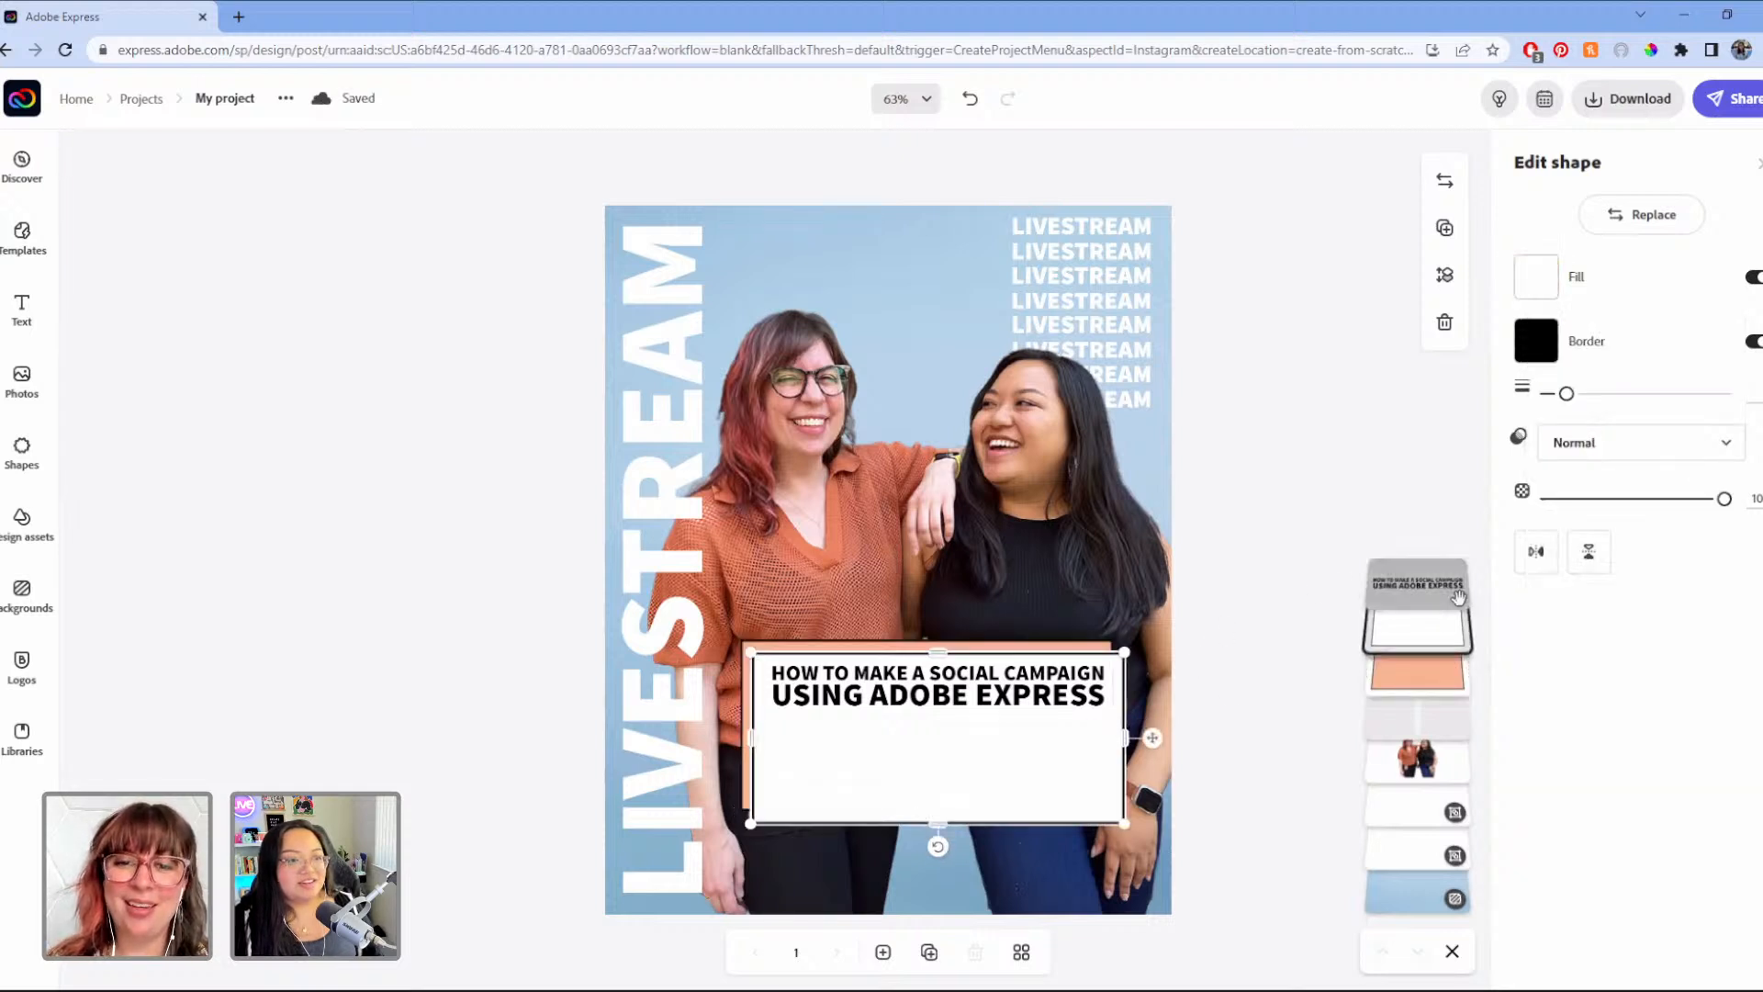
{"action": "left_click", "coordinate": [1419, 672]}
{"action": "left_click", "coordinate": [1547, 279]}
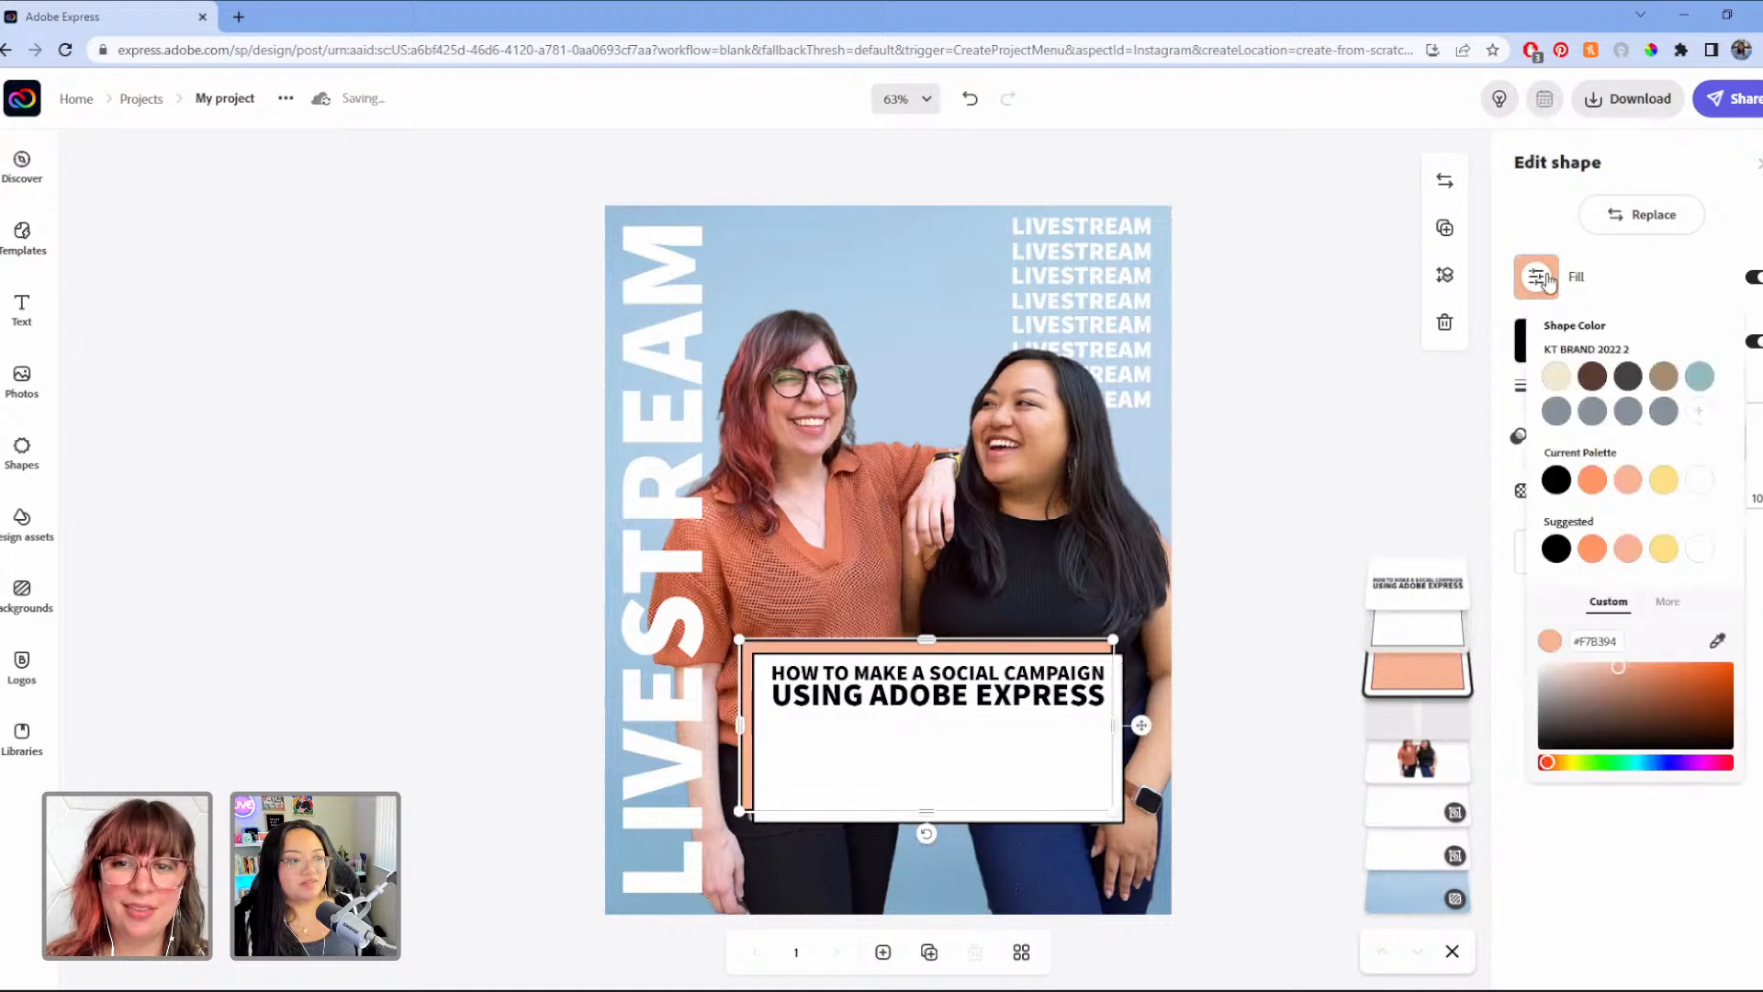
{"action": "left_click", "coordinate": [1304, 453]}
{"action": "left_click", "coordinate": [991, 655]}
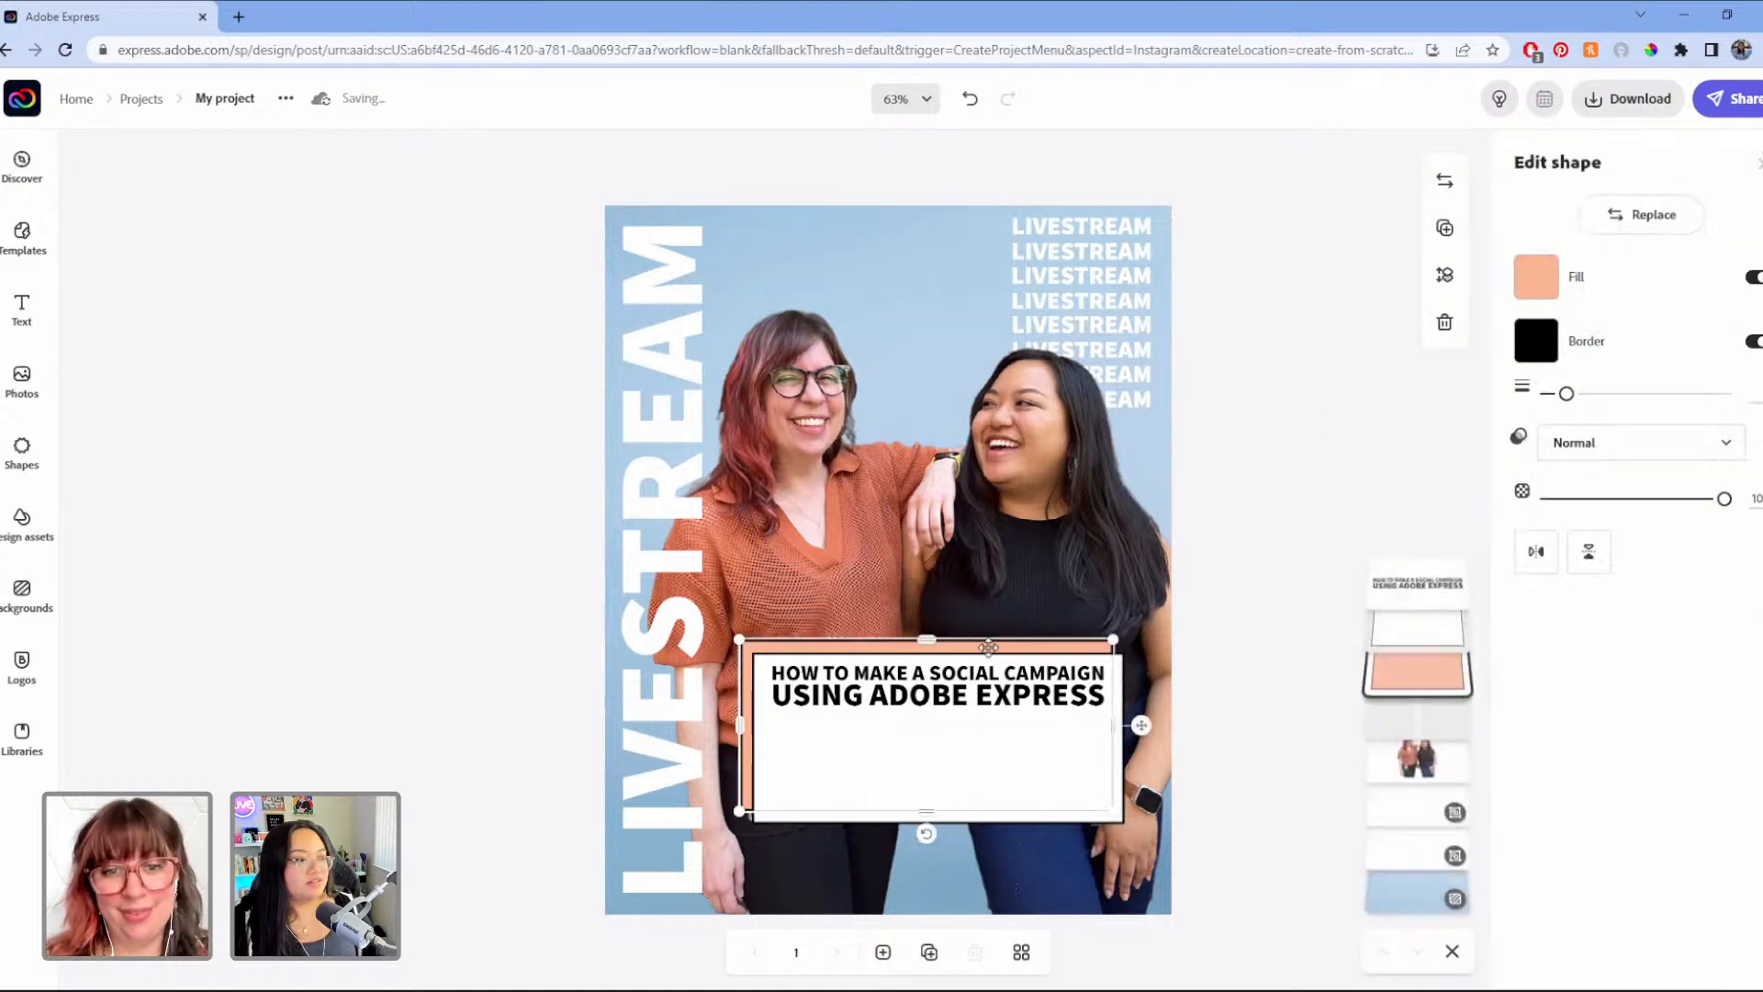
{"action": "left_click", "coordinate": [1331, 438]}
Step: Lower the headline slightly in the white box and place a duplicate of it underneath
{"action": "left_click", "coordinate": [999, 687]}
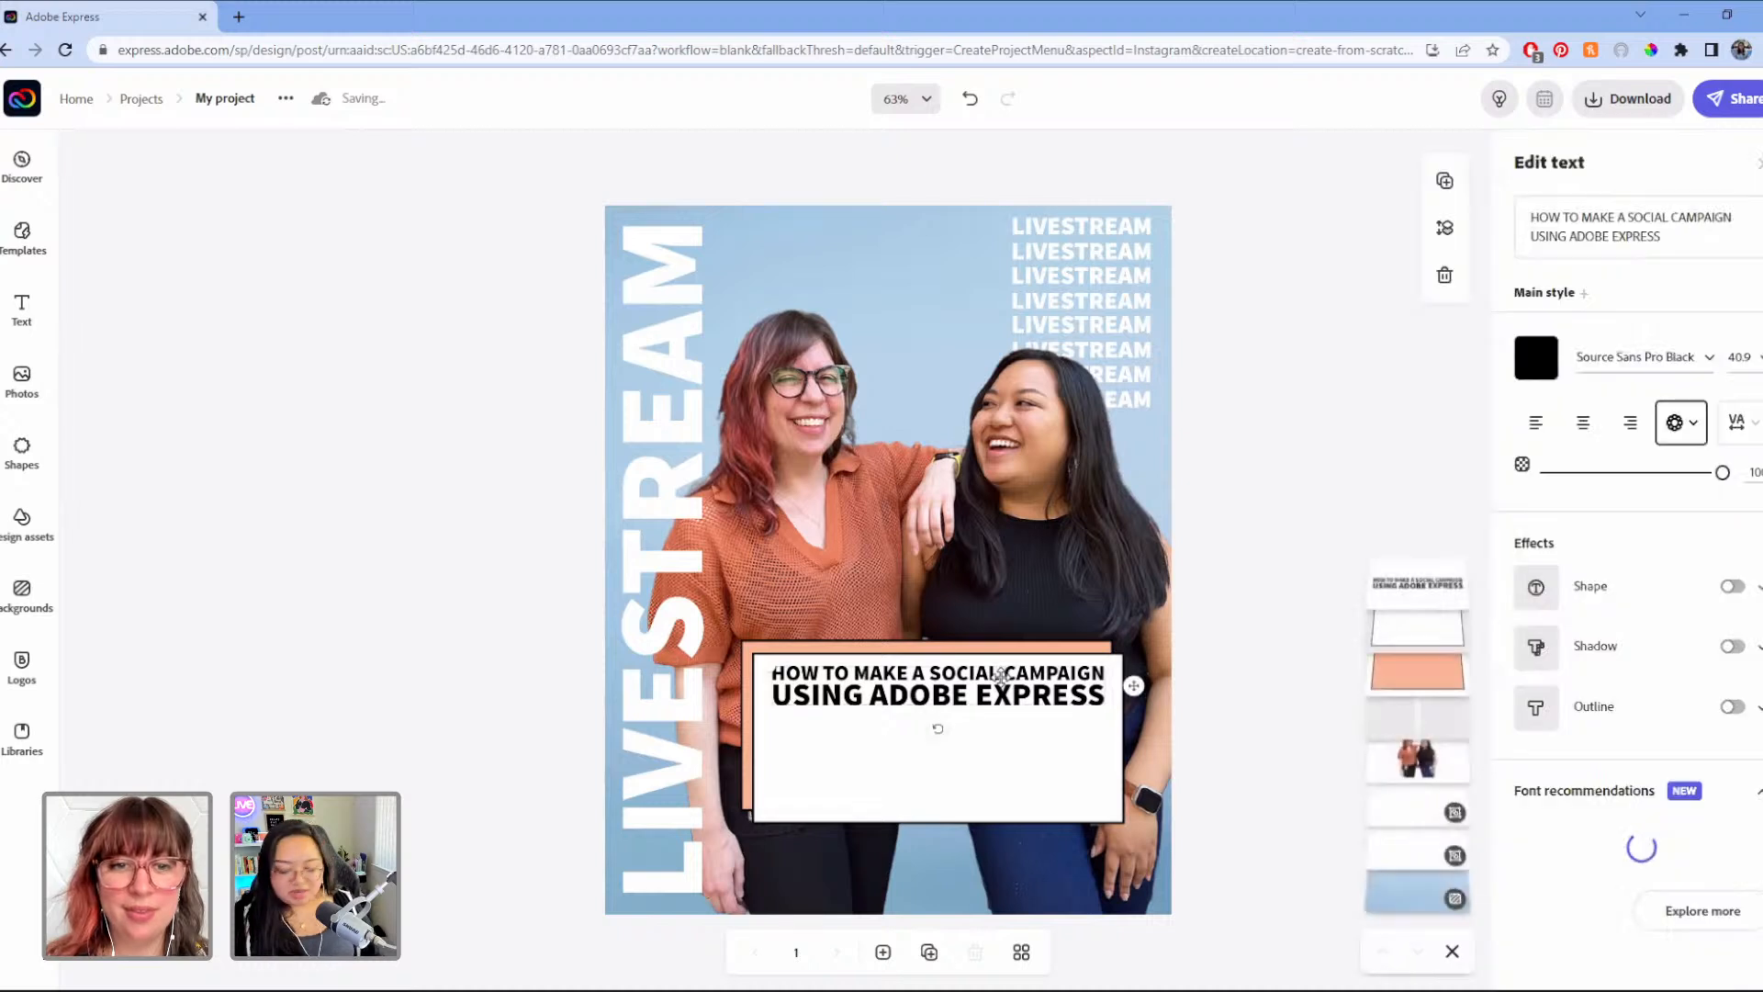
{"action": "left_click_drag", "start_coordinate": [1001, 677], "coordinate": [1002, 681]}
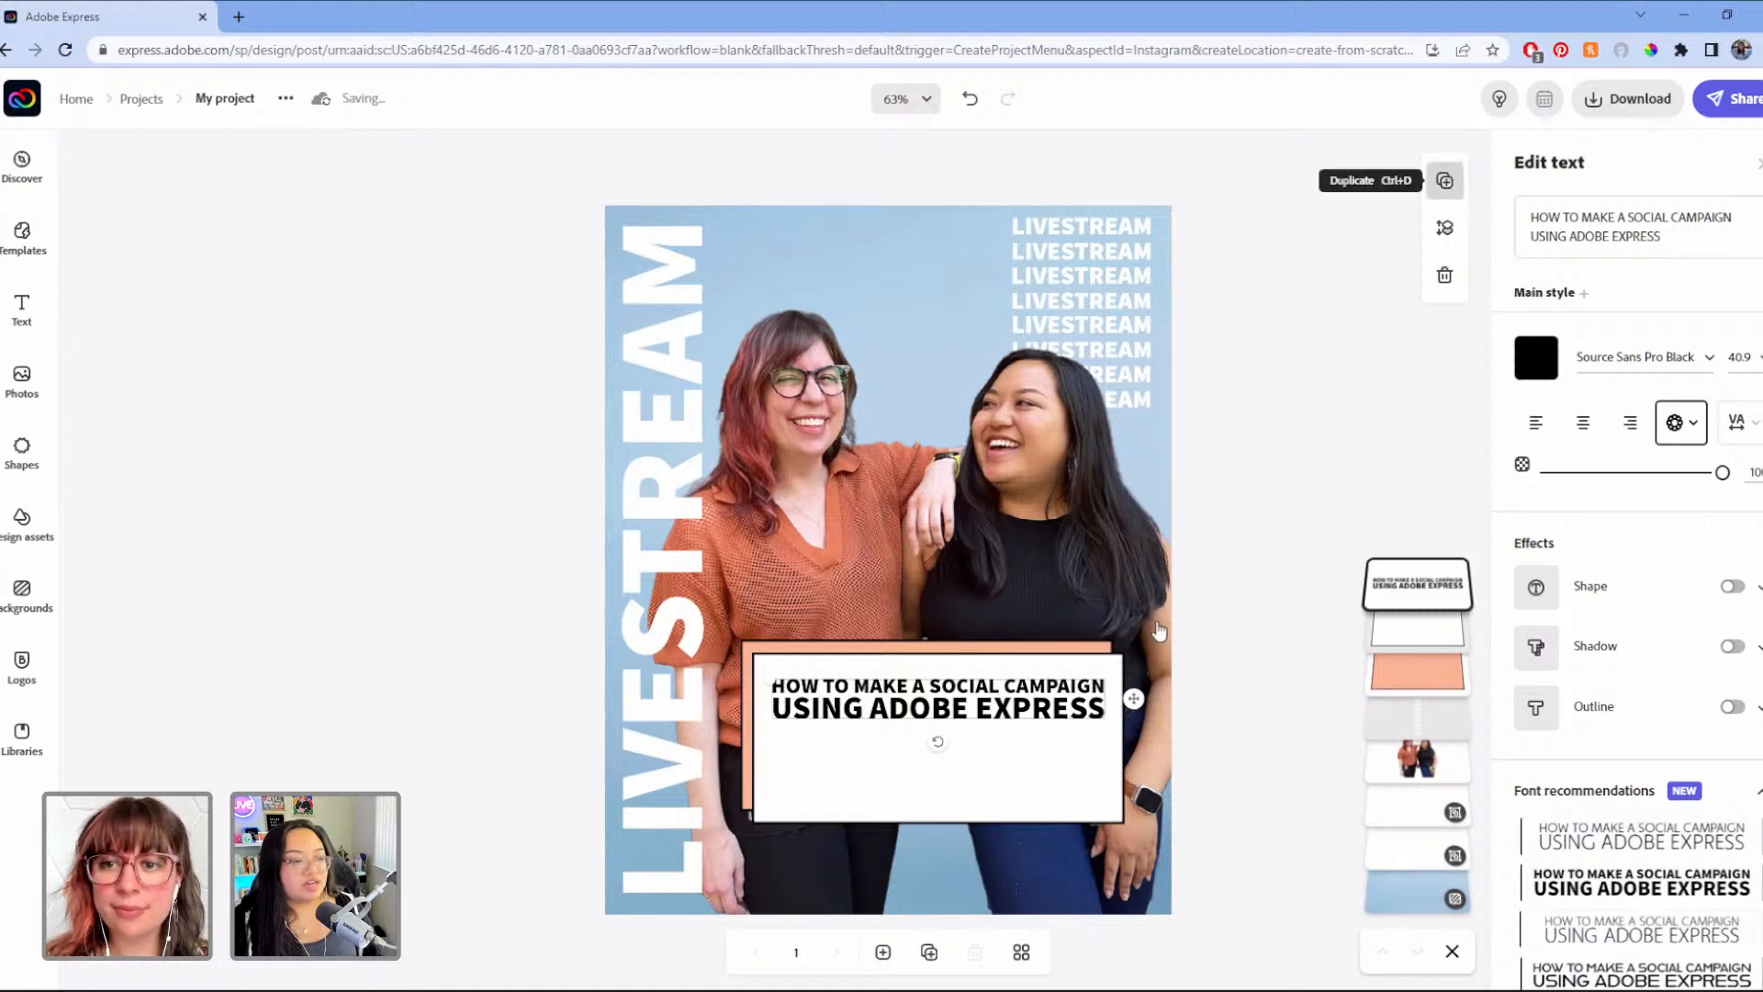
{"action": "left_click", "coordinate": [1446, 181]}
{"action": "left_click_drag", "start_coordinate": [1018, 714], "coordinate": [1005, 787]}
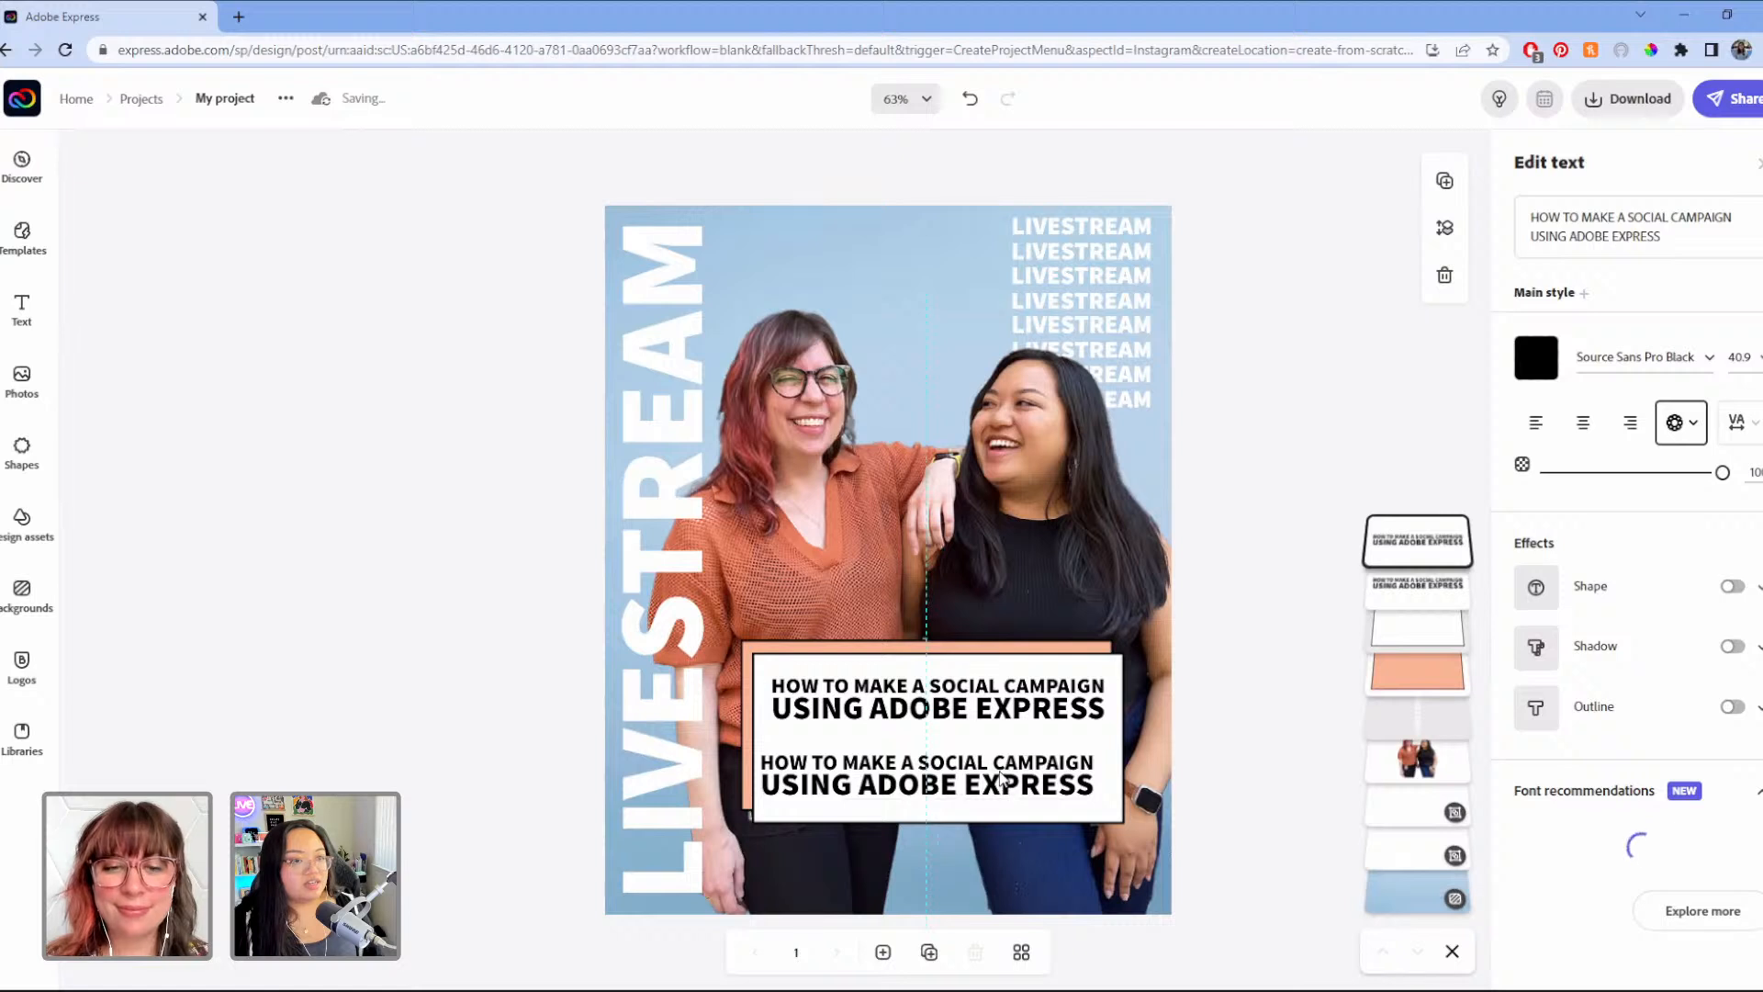
Step: Left-align the duplicated headline and replace its text with "Tuesday, July 26, 2022 | 2:30pm PST"
{"action": "left_click", "coordinate": [1535, 422]}
{"action": "left_click", "coordinate": [1696, 235]}
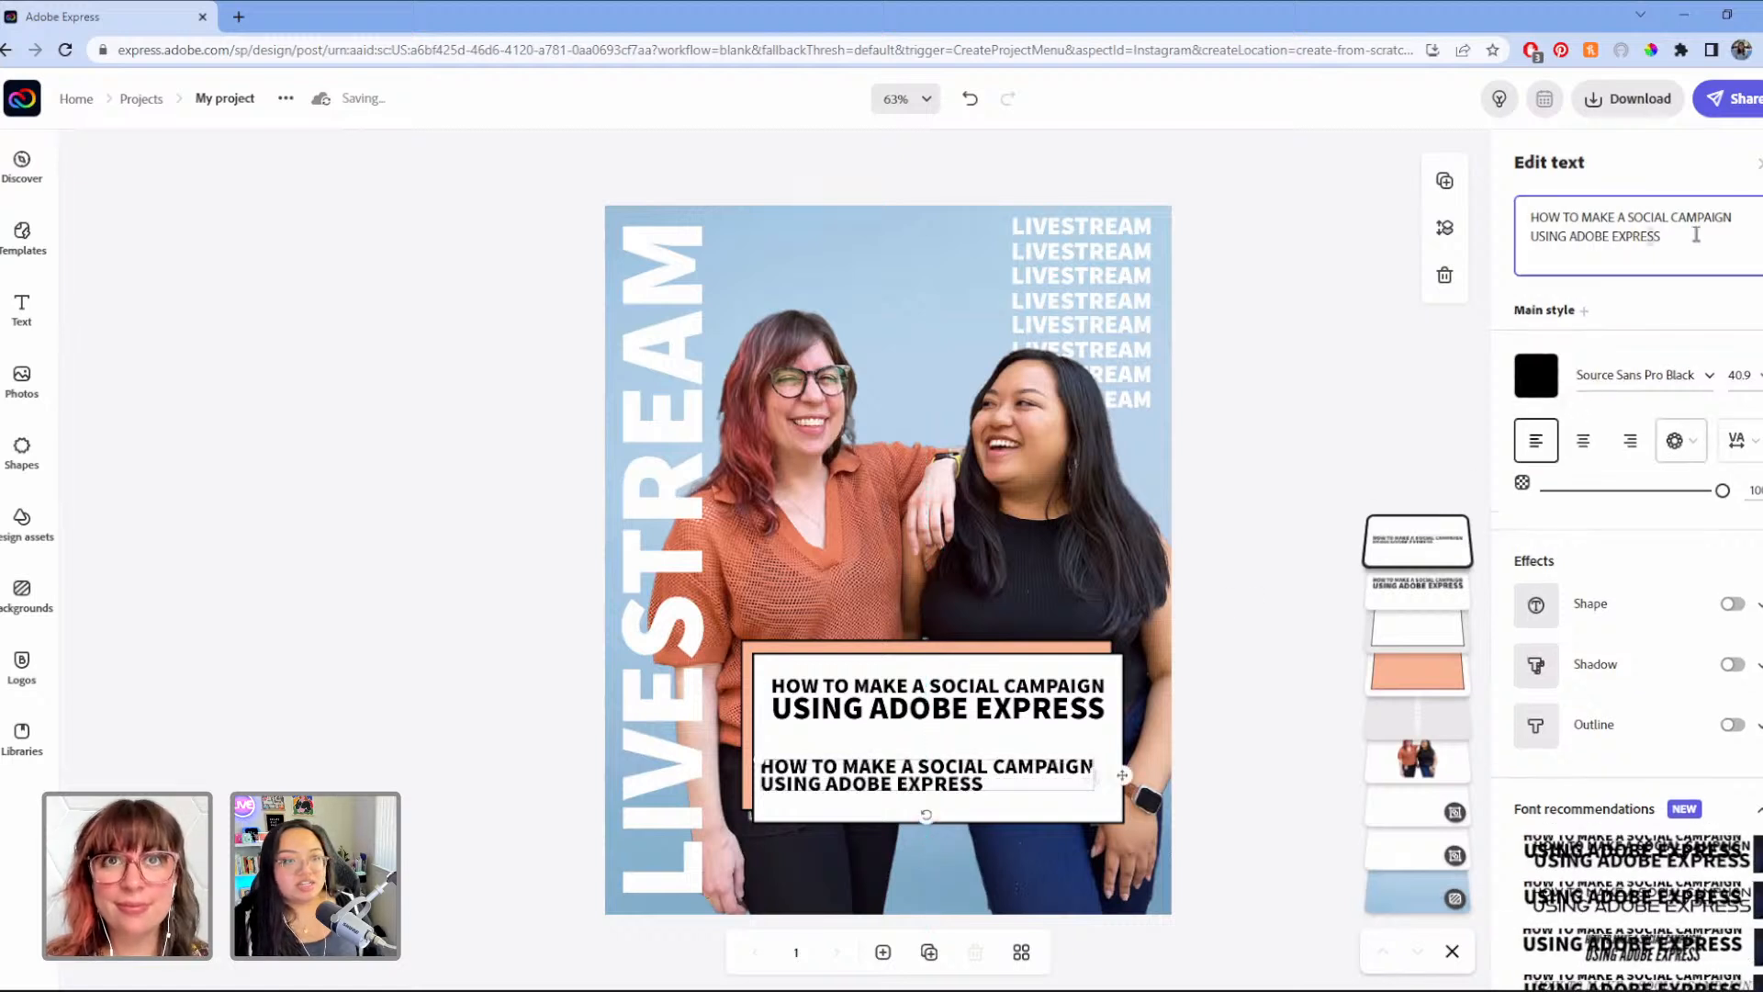
{"action": "left_click_drag", "start_coordinate": [1719, 239], "coordinate": [1554, 204]}
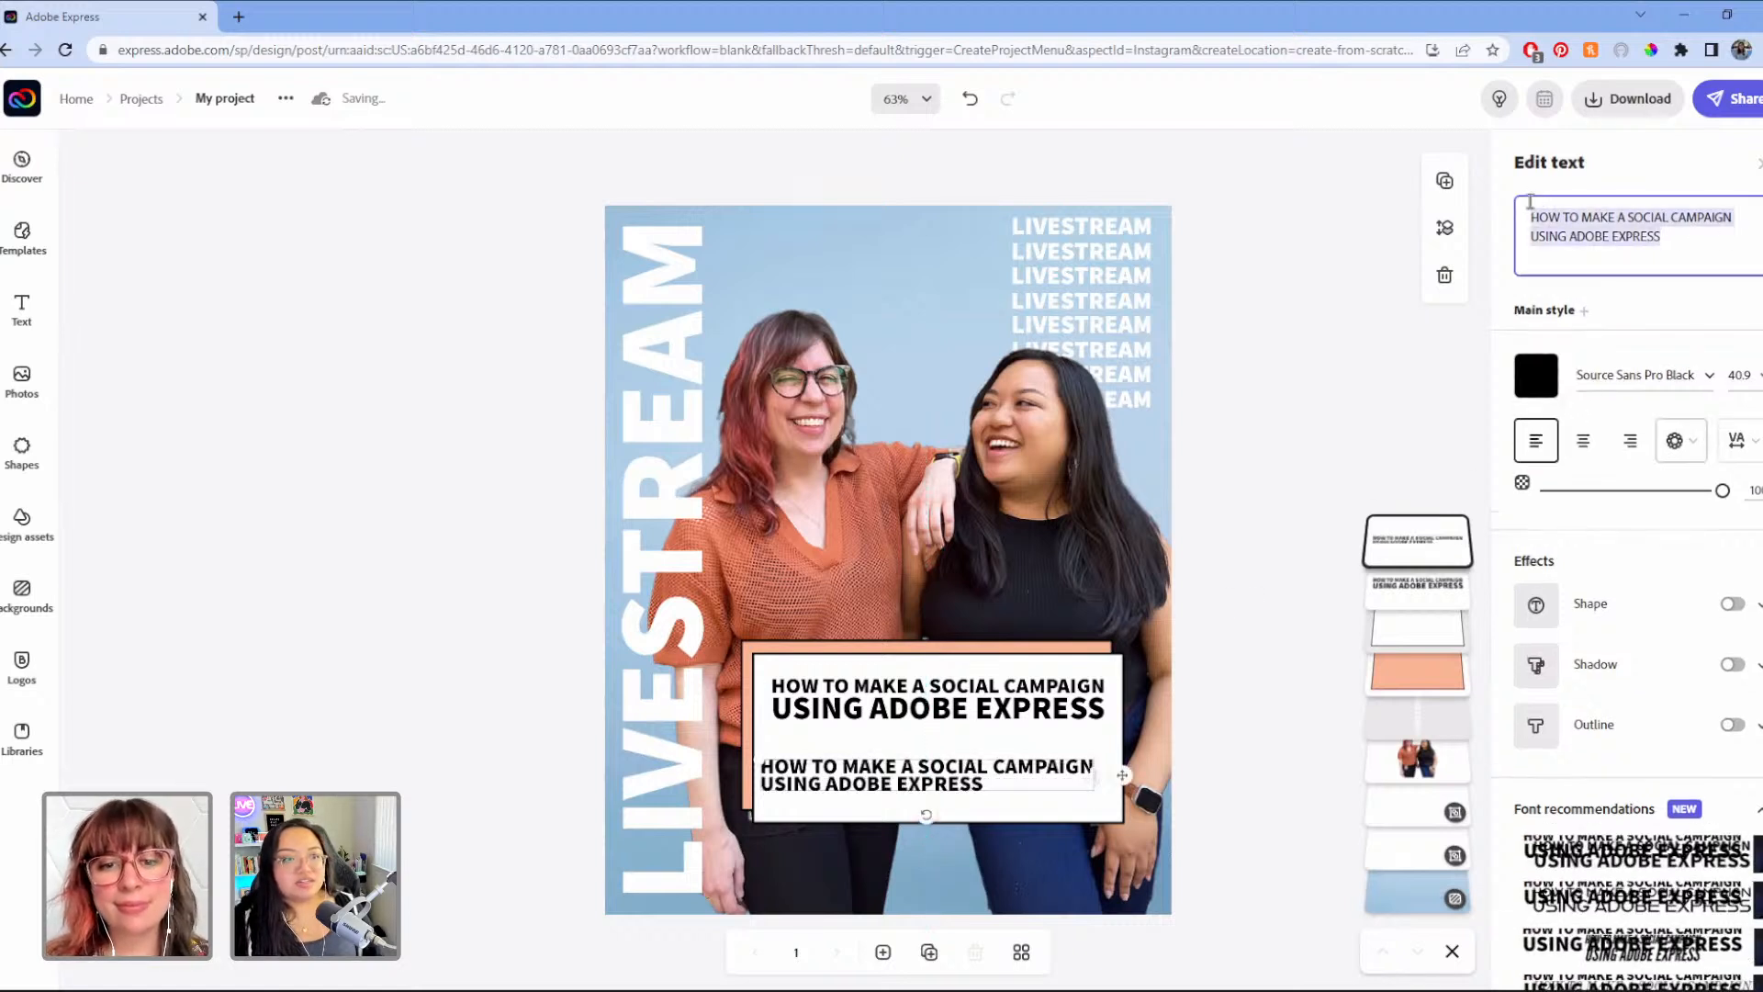
{"action": "type", "text": "t"}
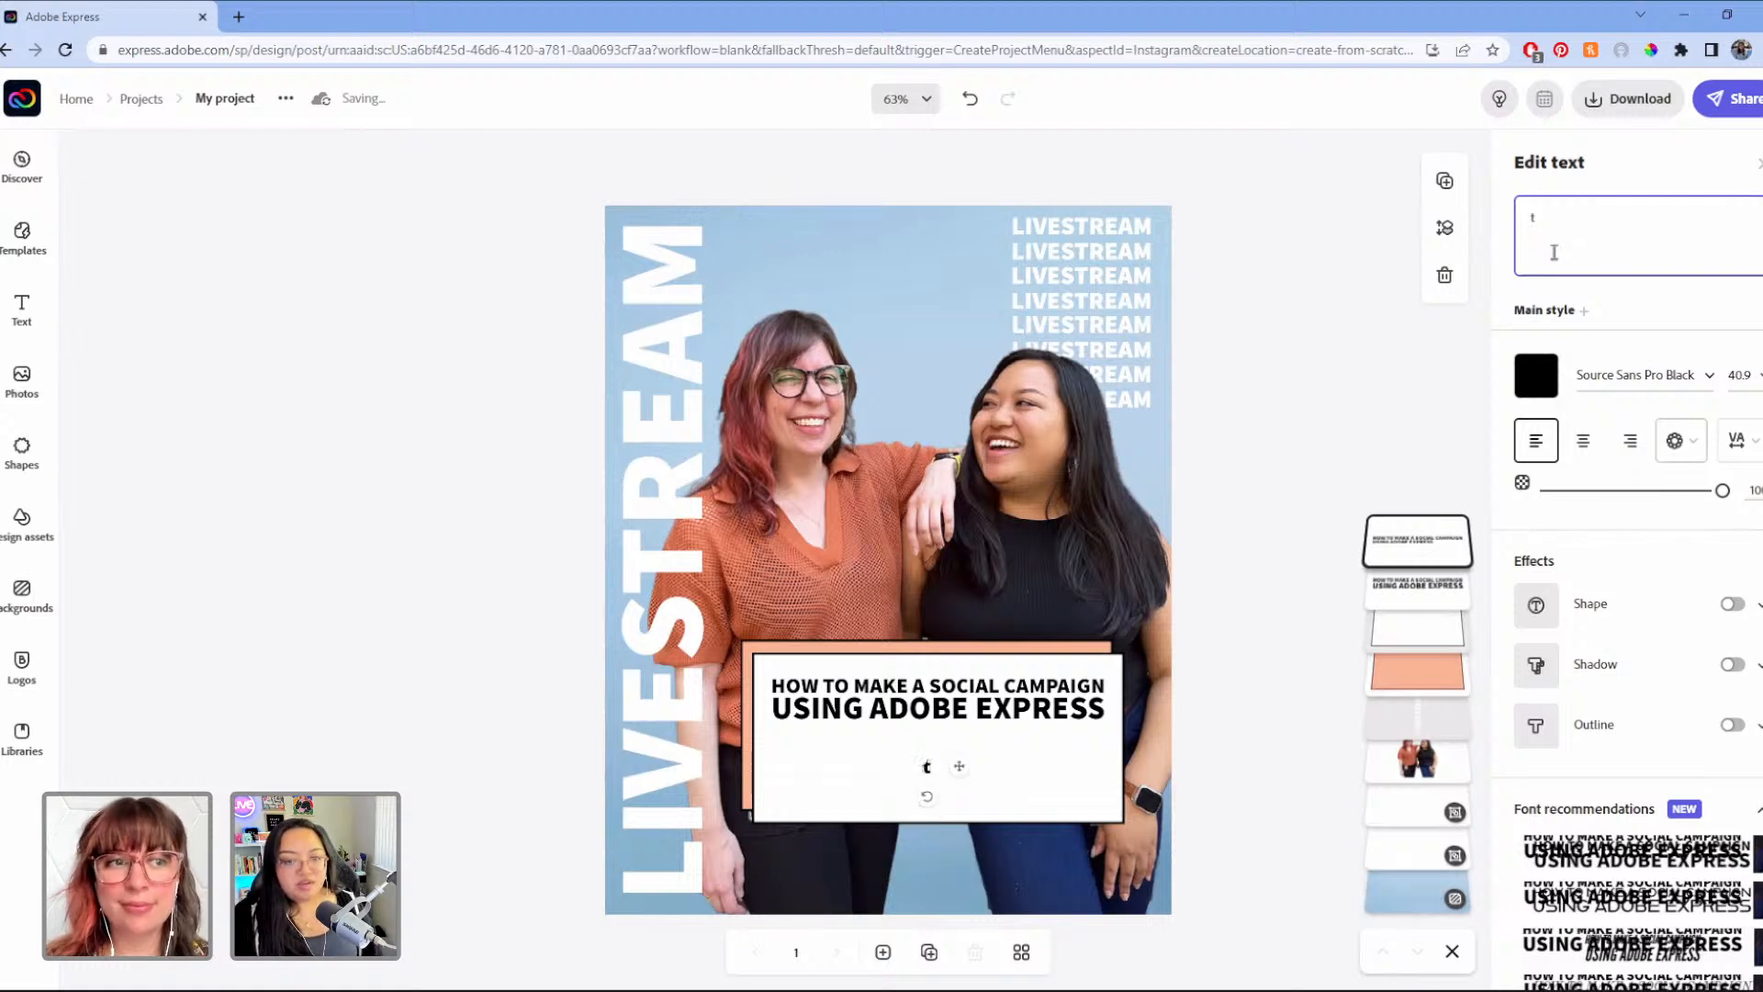
{"action": "type", "text": "u"}
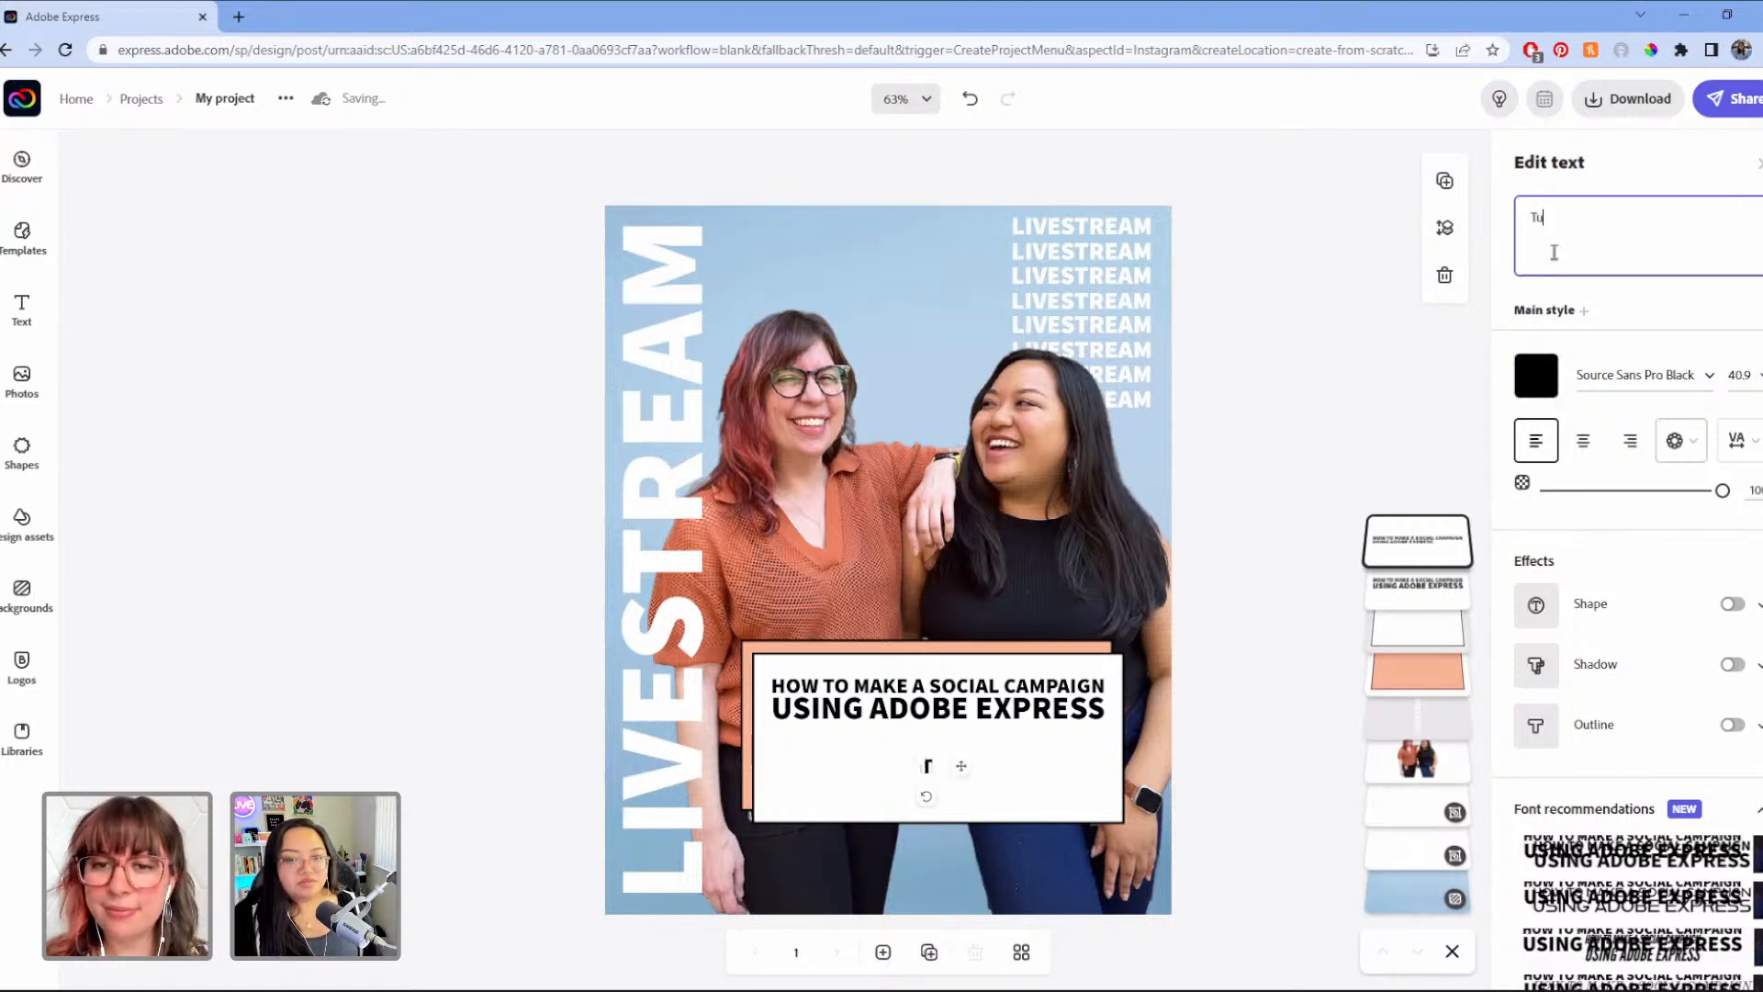
{"action": "type", "text": "esday "}
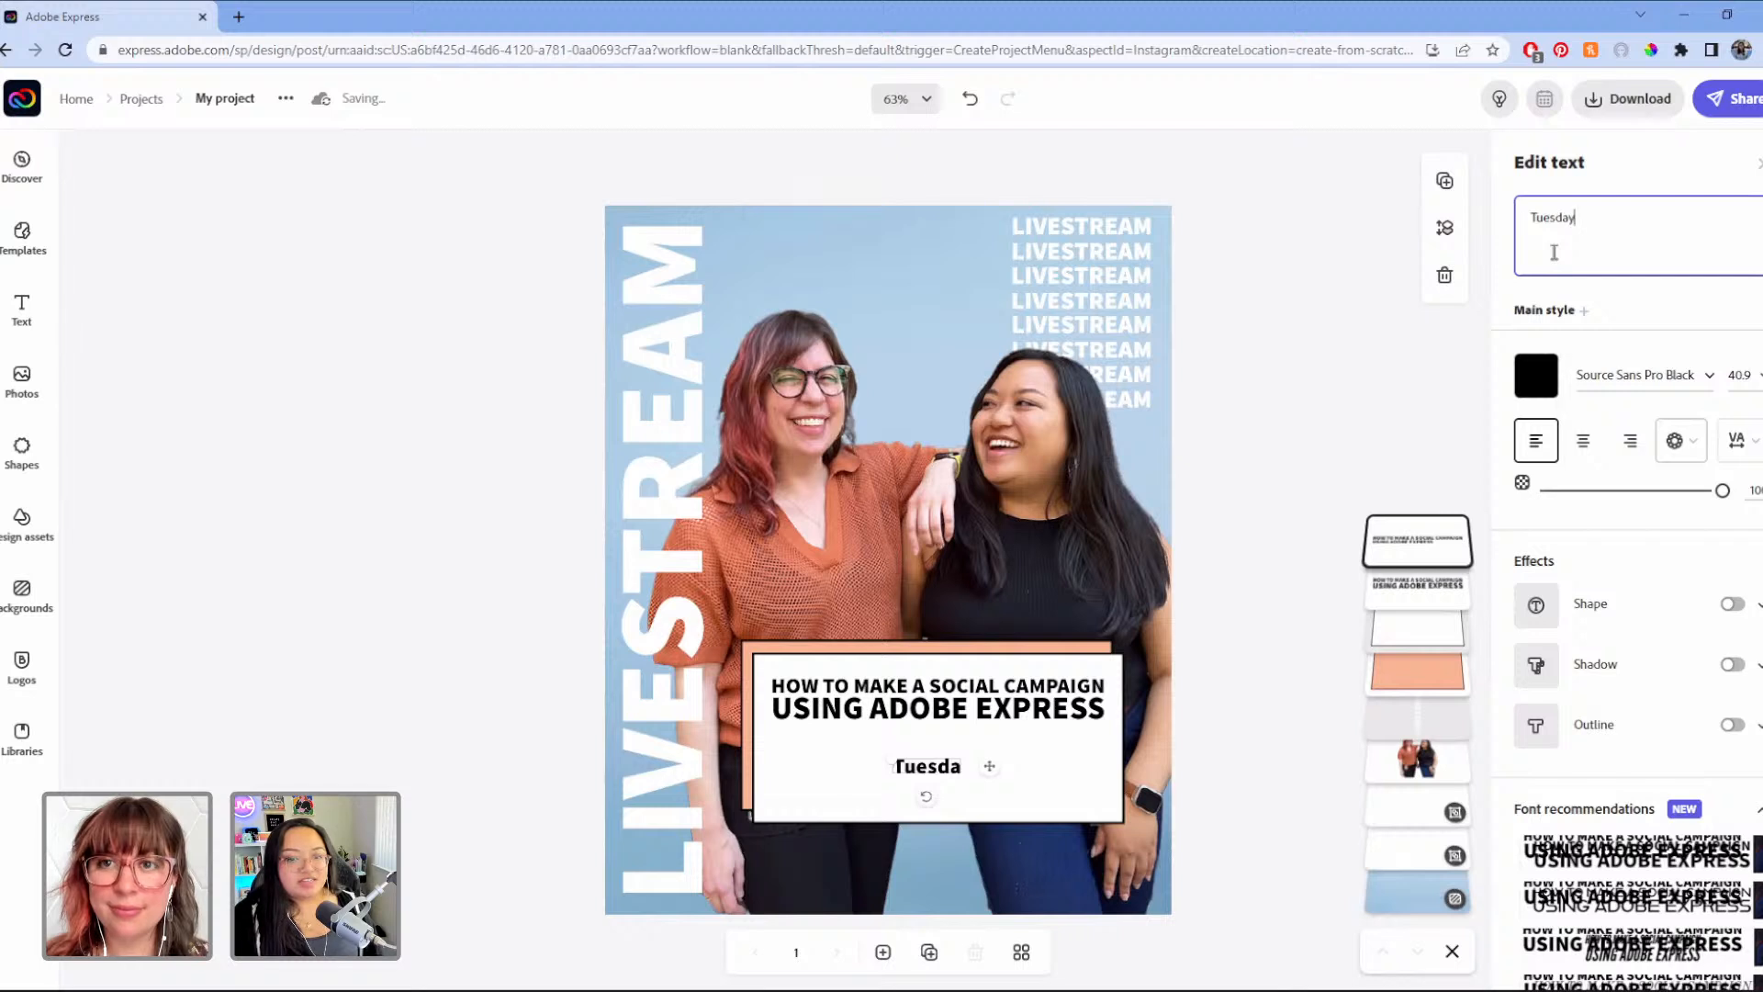
{"action": "type", "text": ", July "}
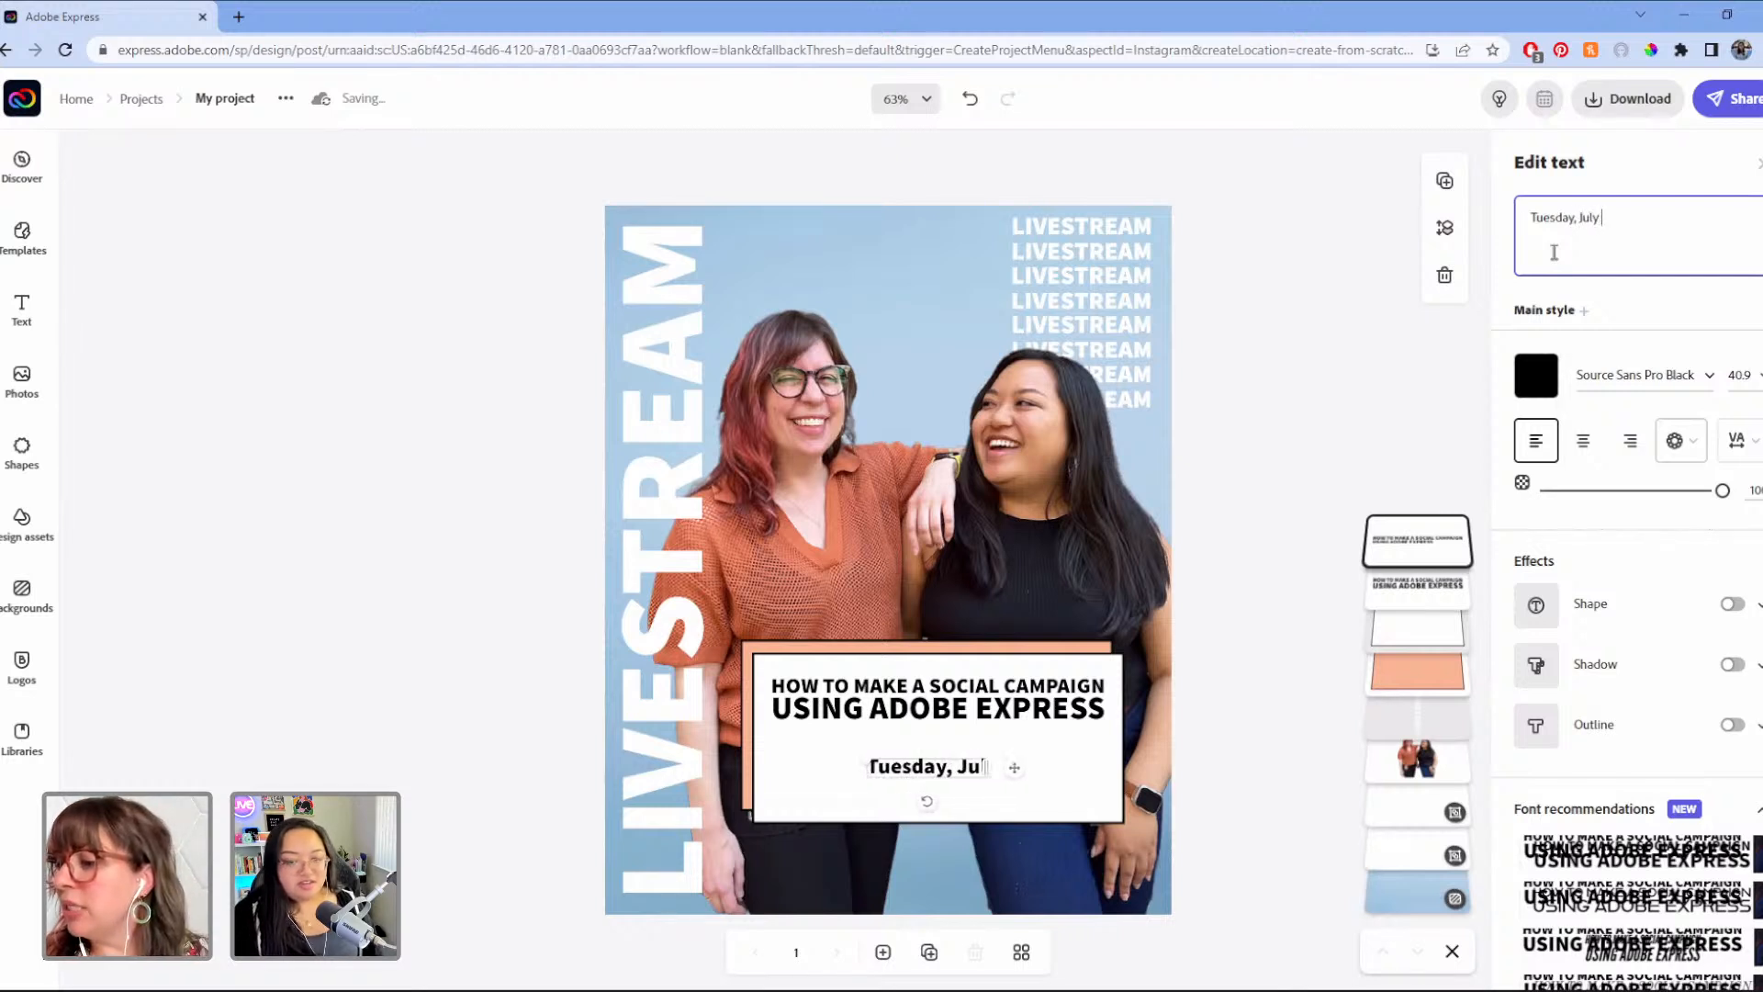
{"action": "type", "text": "26"}
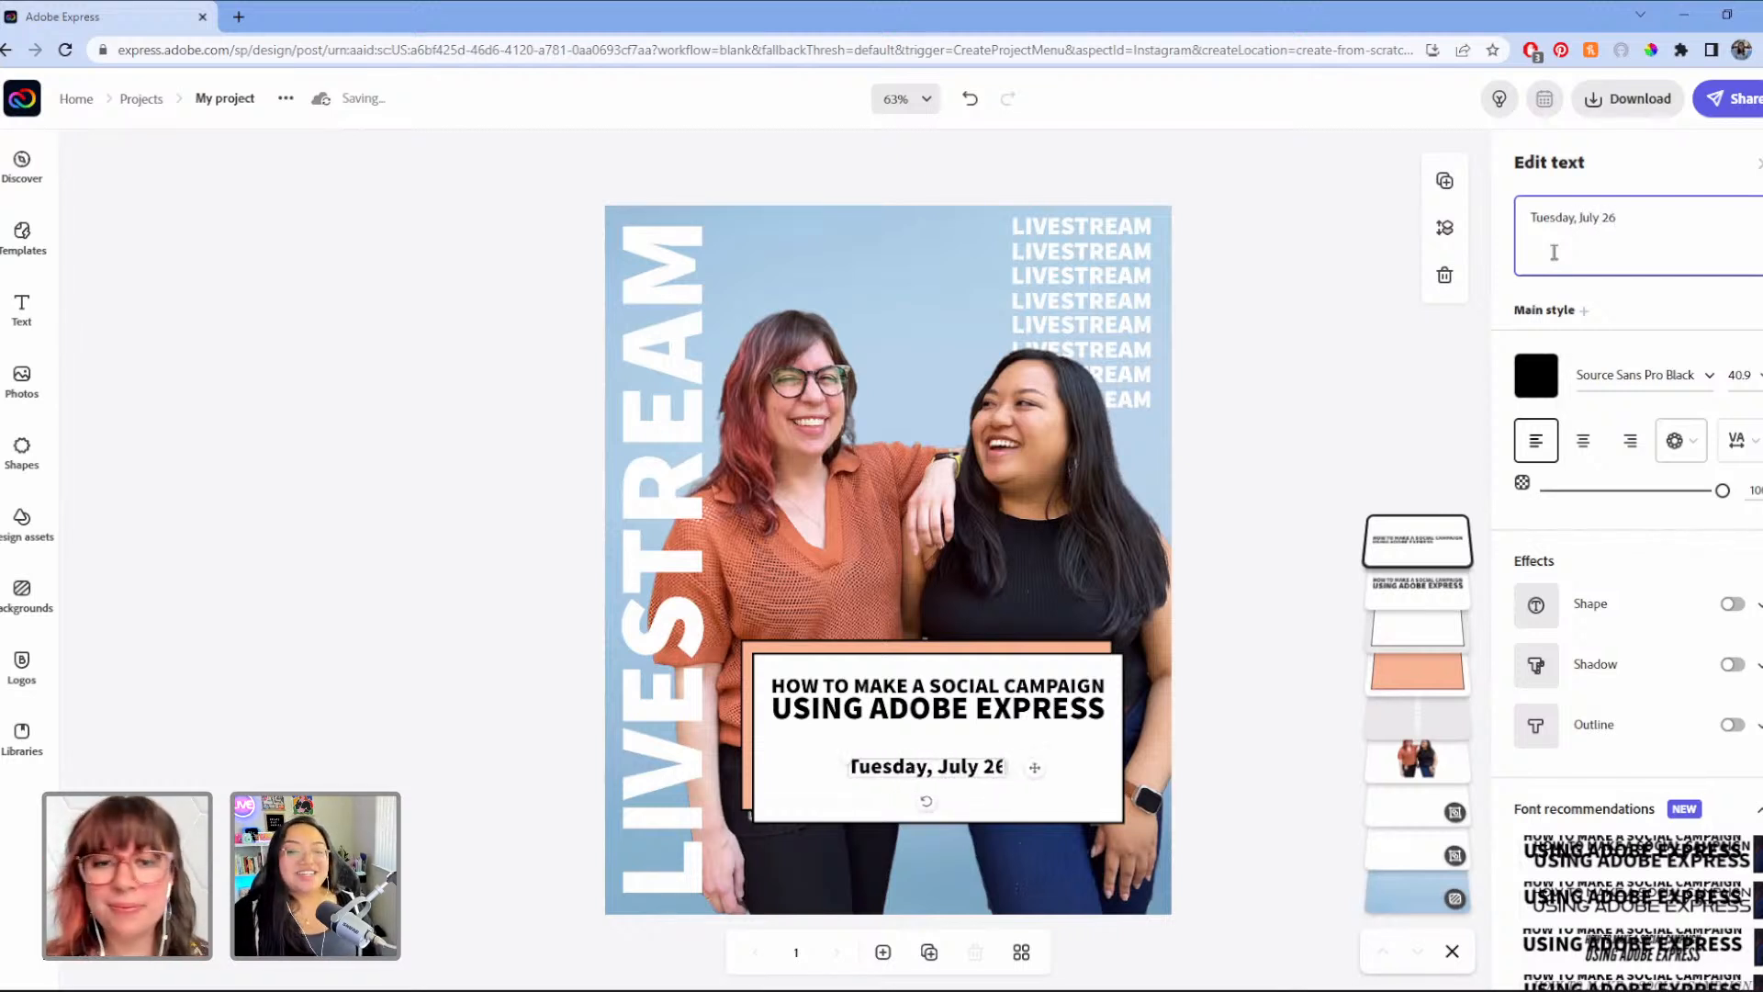
{"action": "type", "text": ","}
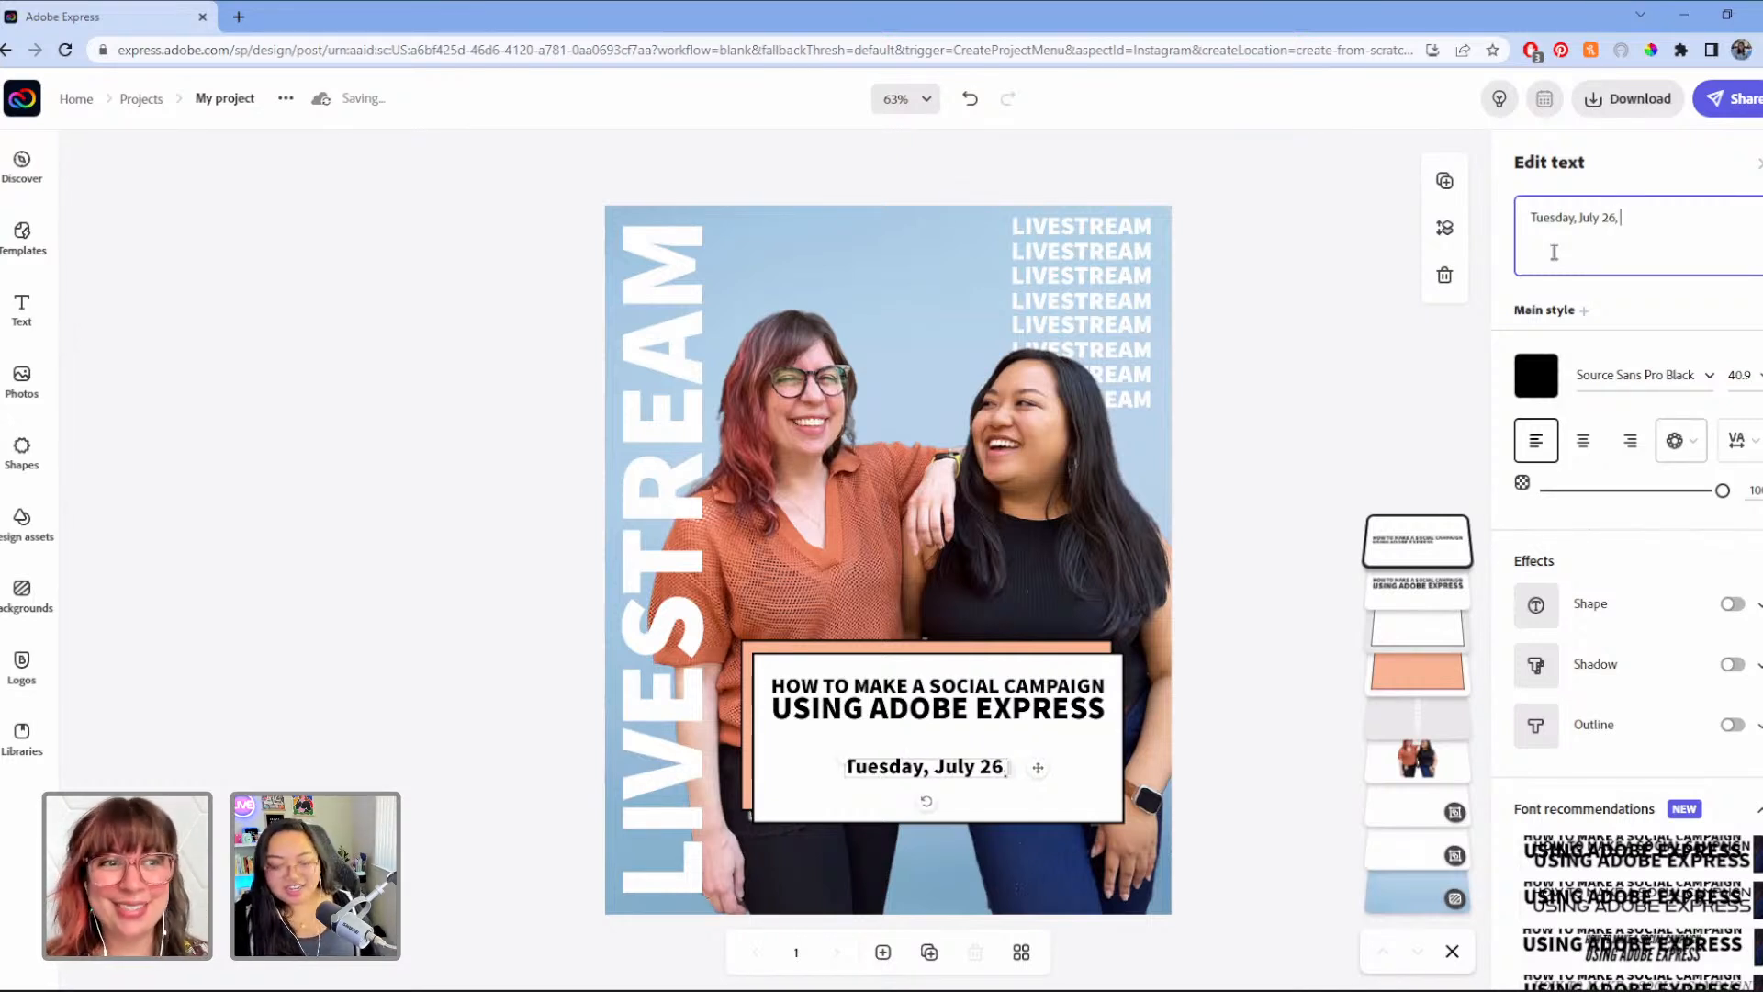
{"action": "type", "text": " 2022"}
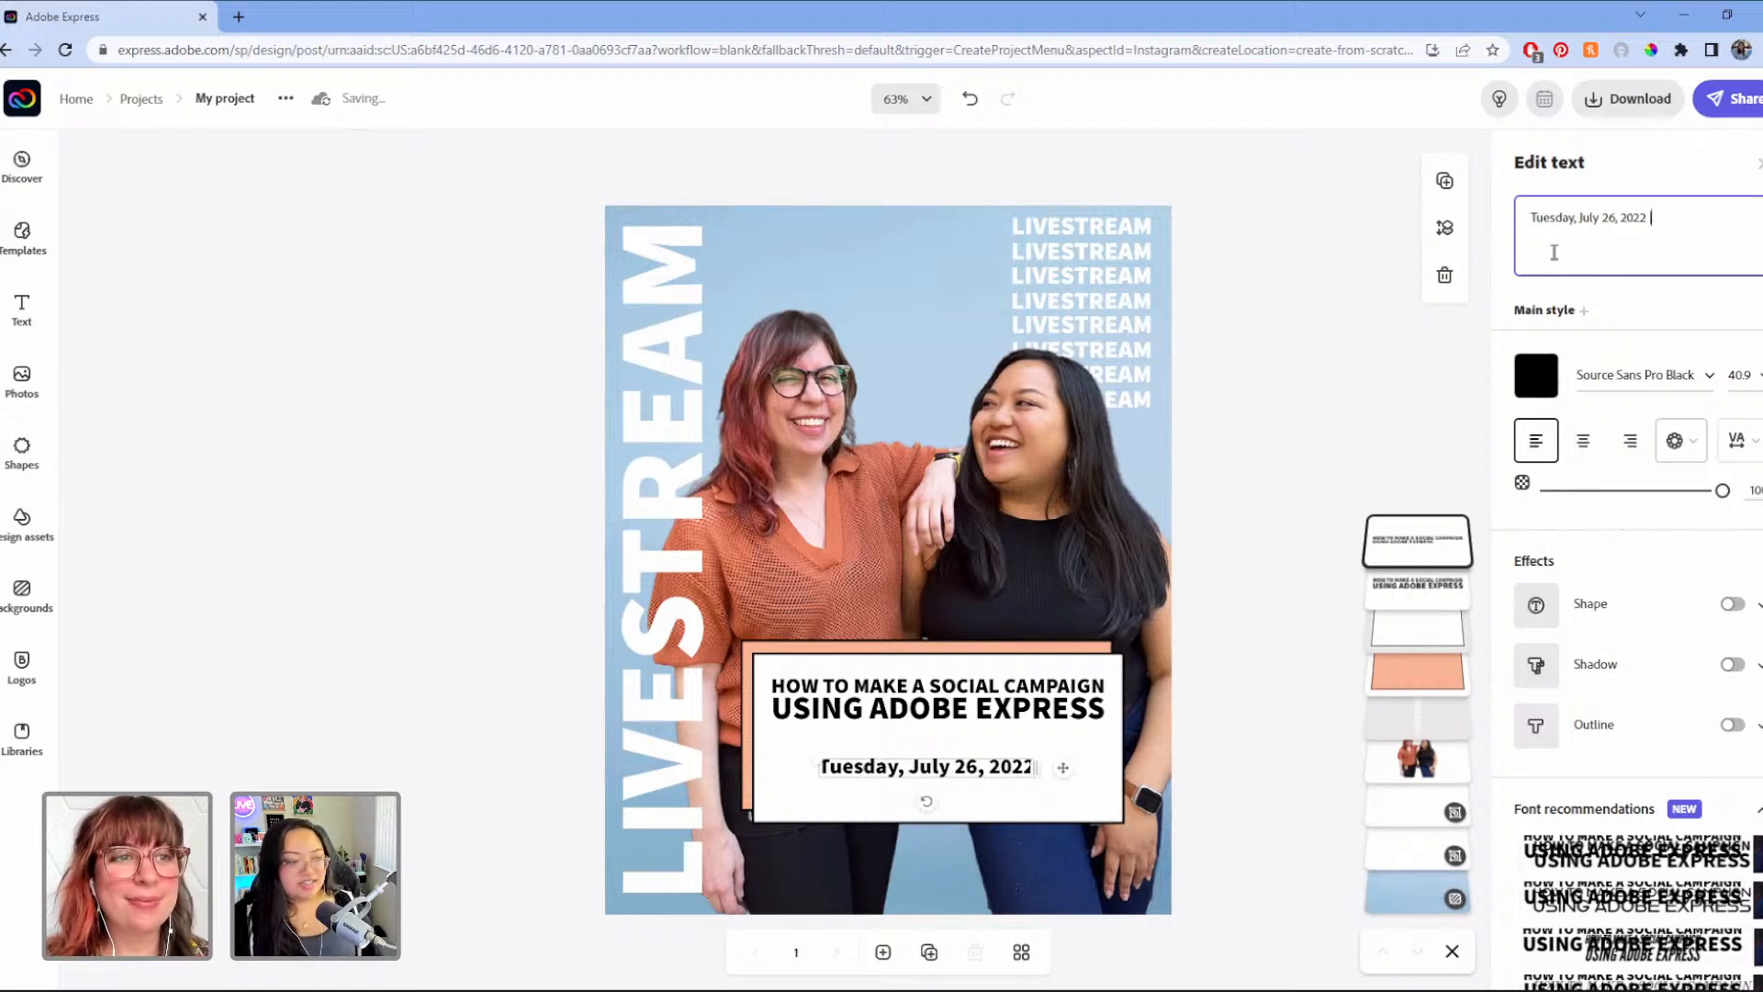
{"action": "type", "text": " |"}
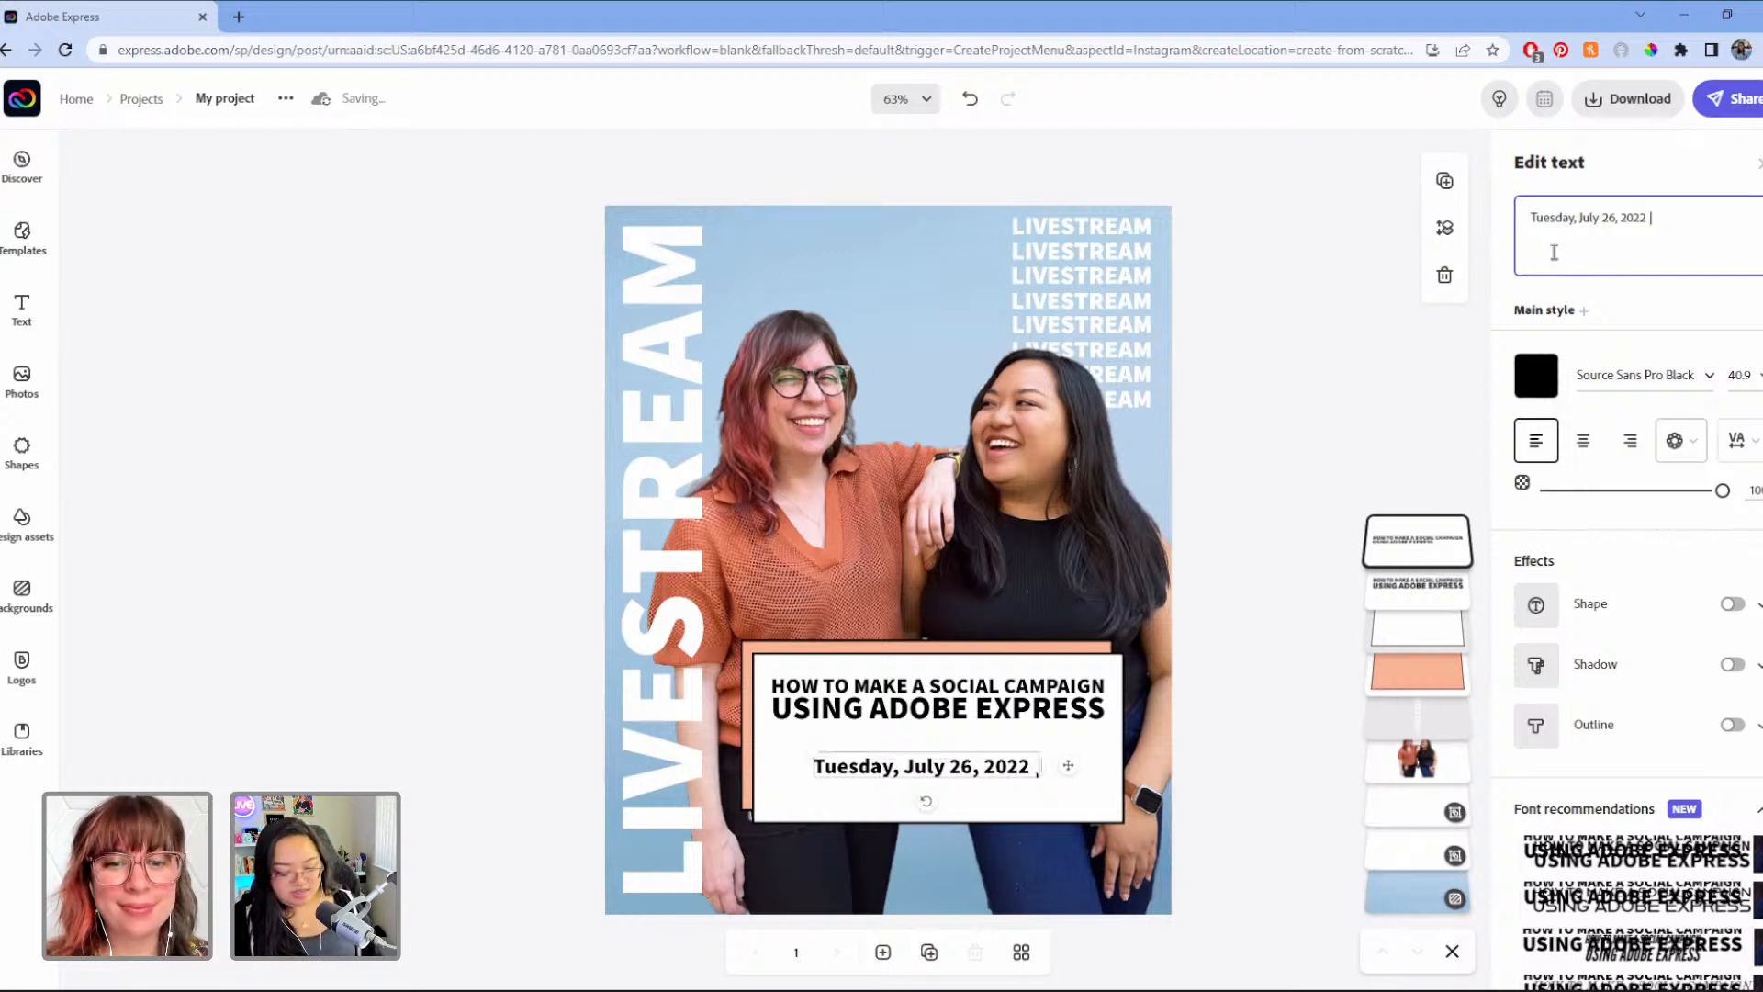
{"action": "type", "text": " 2:30"}
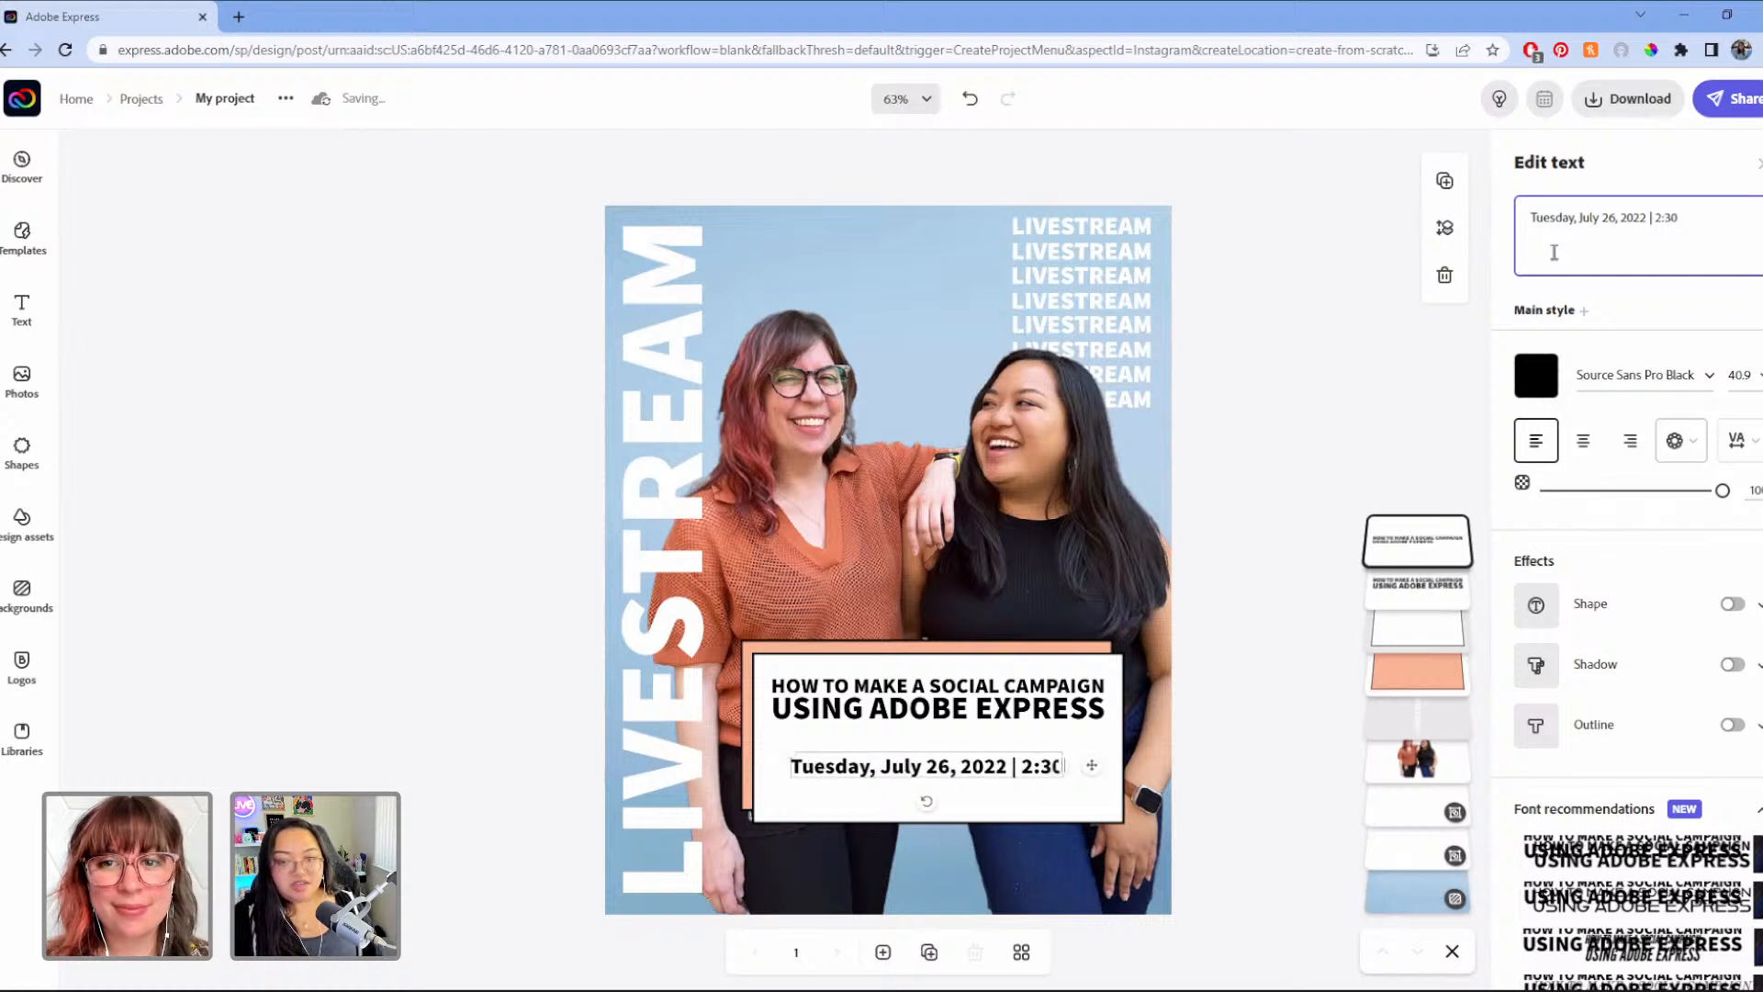
{"action": "type", "text": "pm PST"}
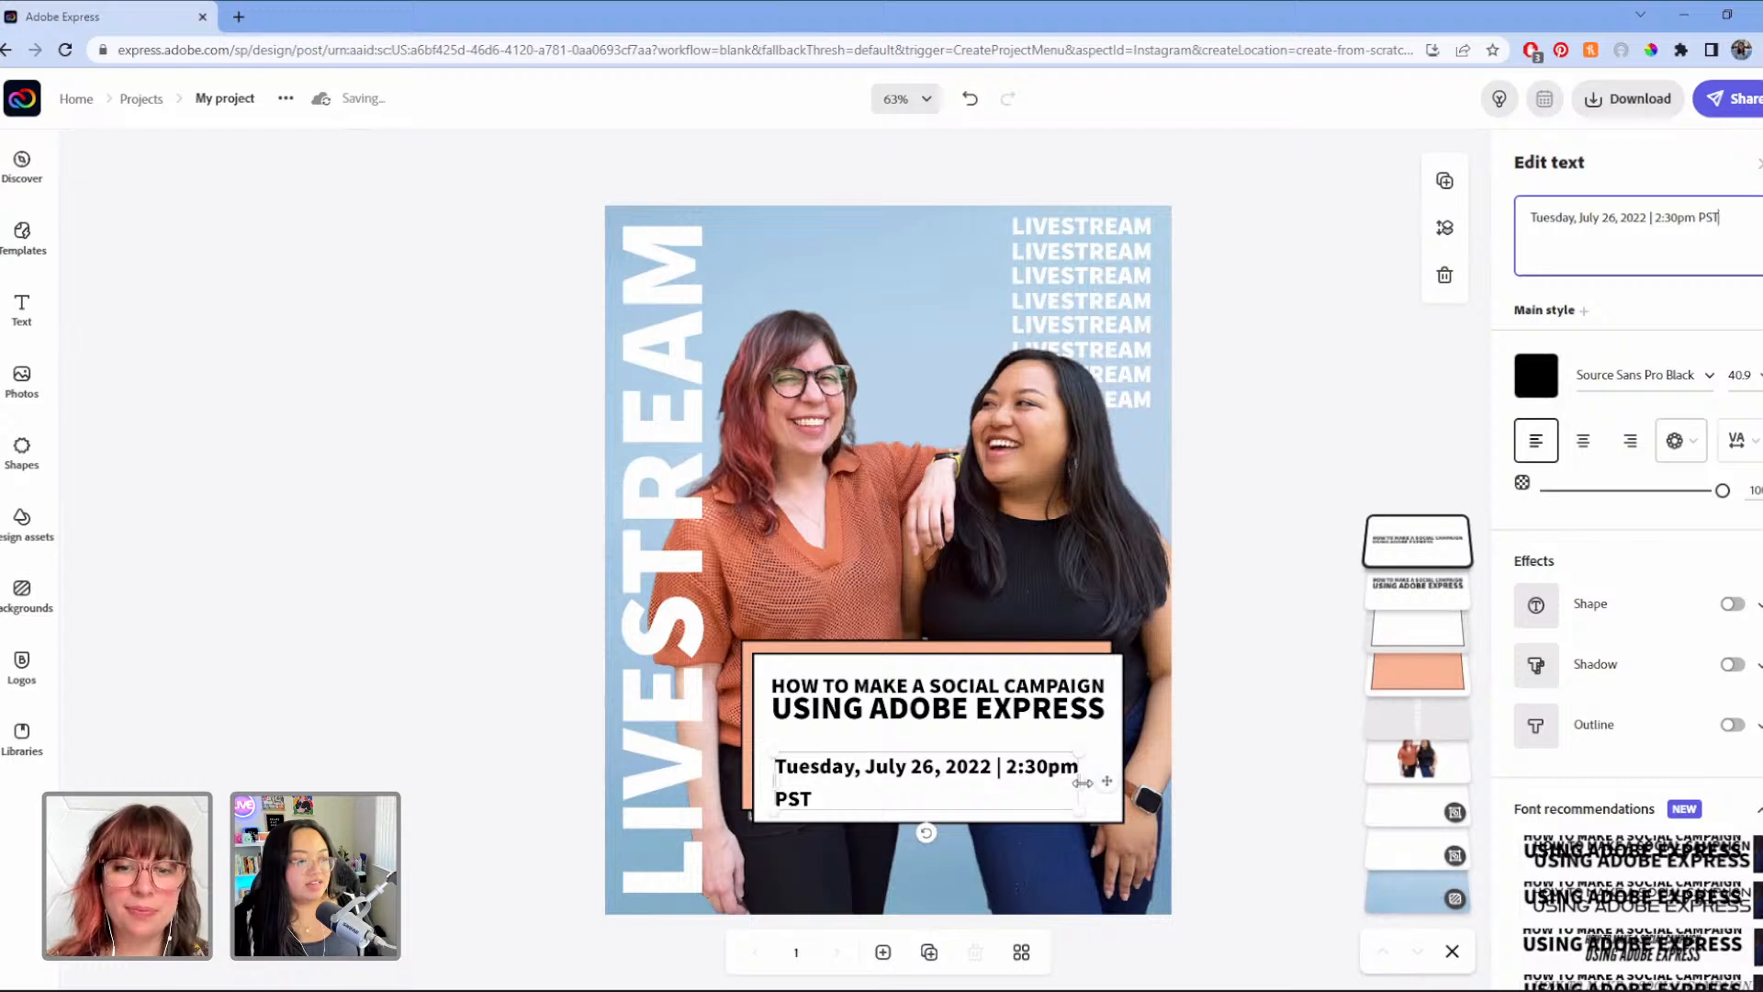
Step: Fit the date text on a single line, reduce it to size 37.8, and centre it horizontally in the white box
{"action": "left_click_drag", "start_coordinate": [1242, 769], "coordinate": [1284, 769]}
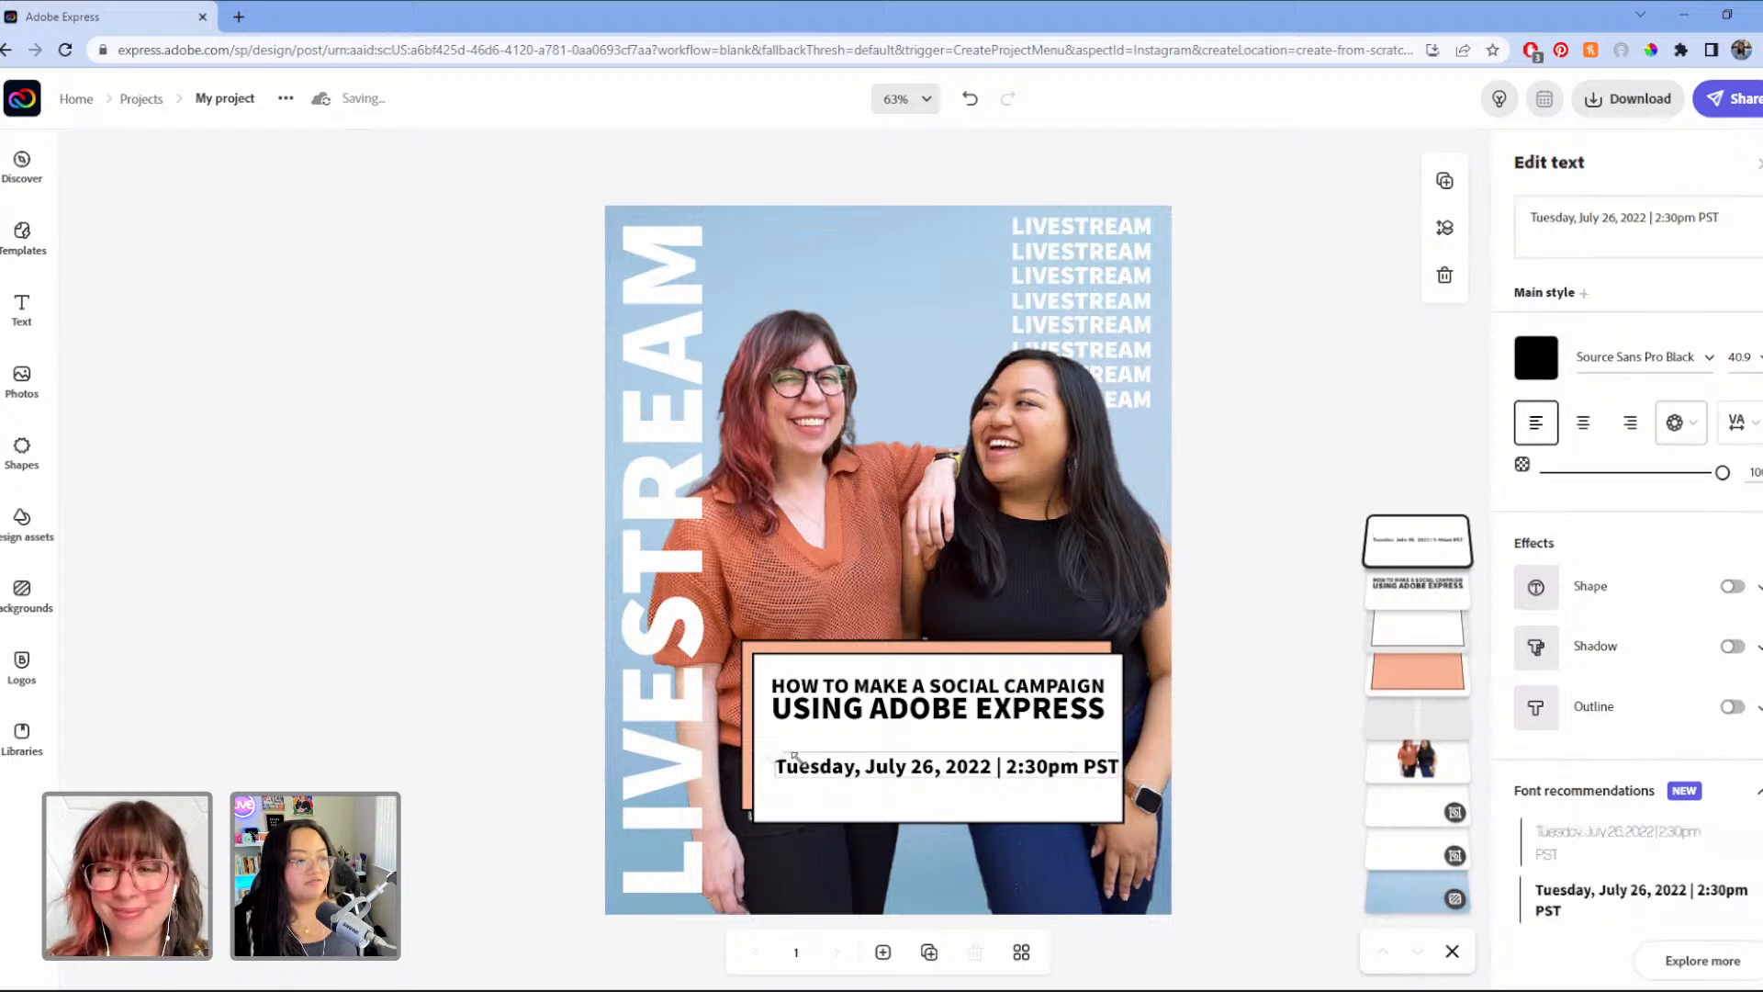
{"action": "left_click_drag", "start_coordinate": [785, 757], "coordinate": [802, 758]}
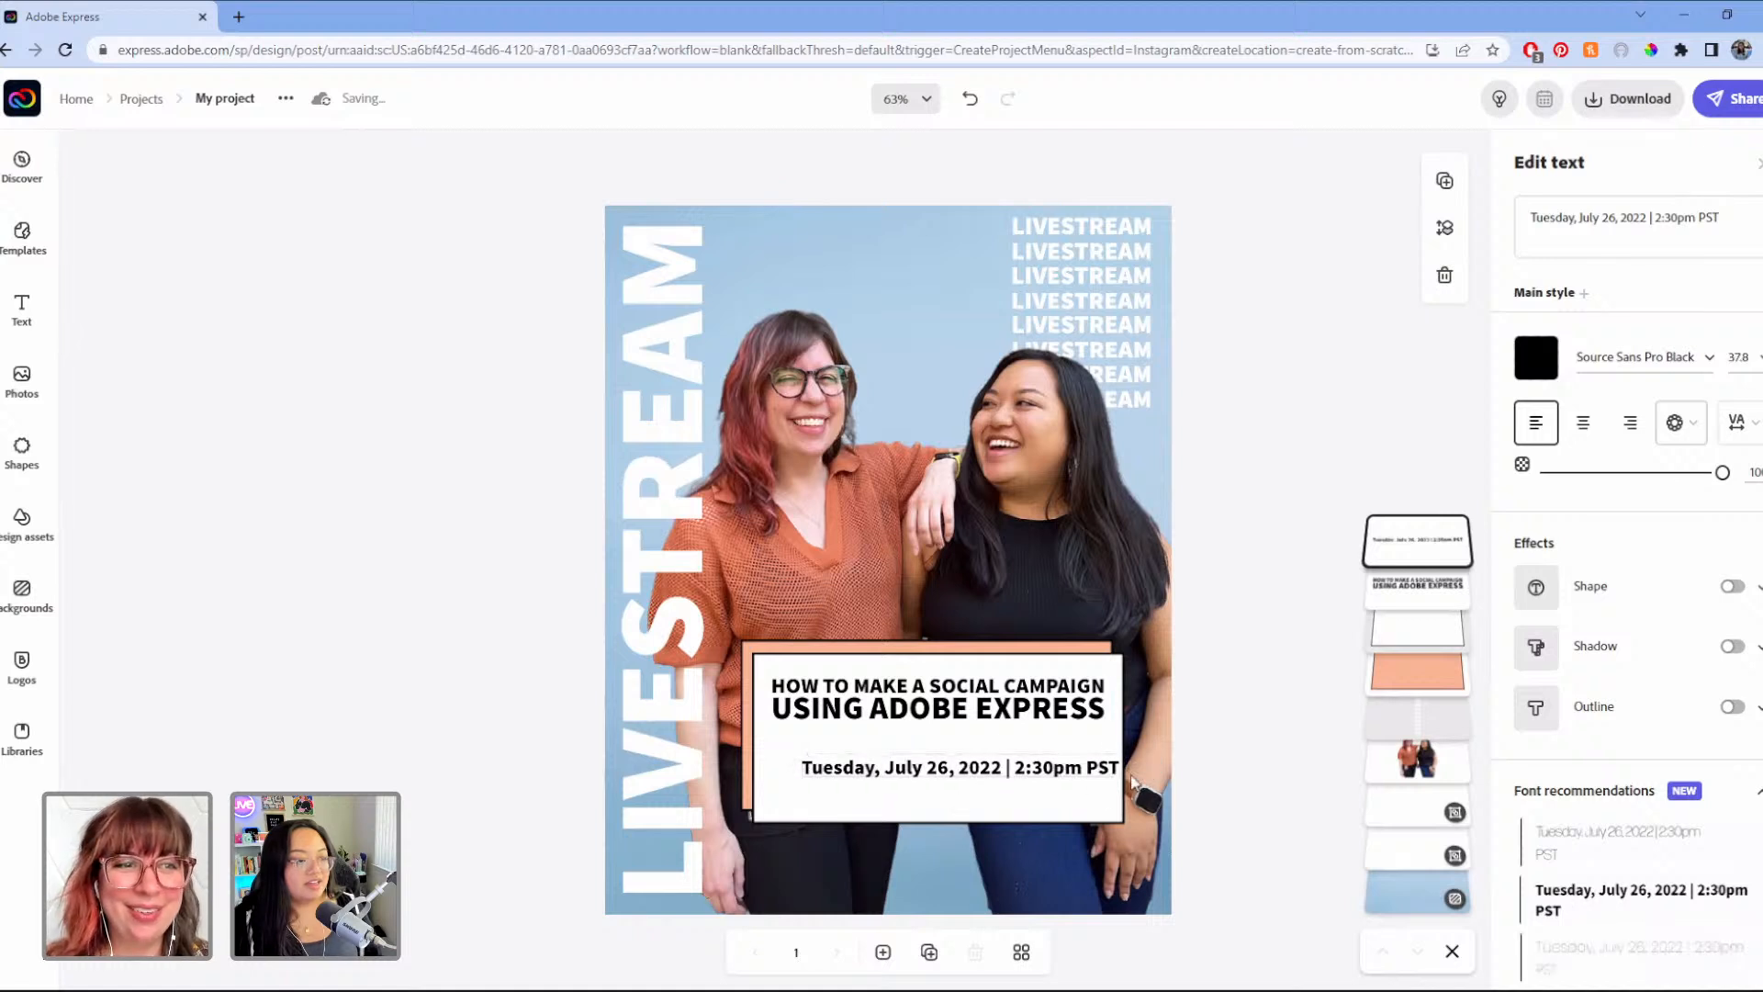
{"action": "left_click_drag", "start_coordinate": [1116, 779], "coordinate": [1109, 779]}
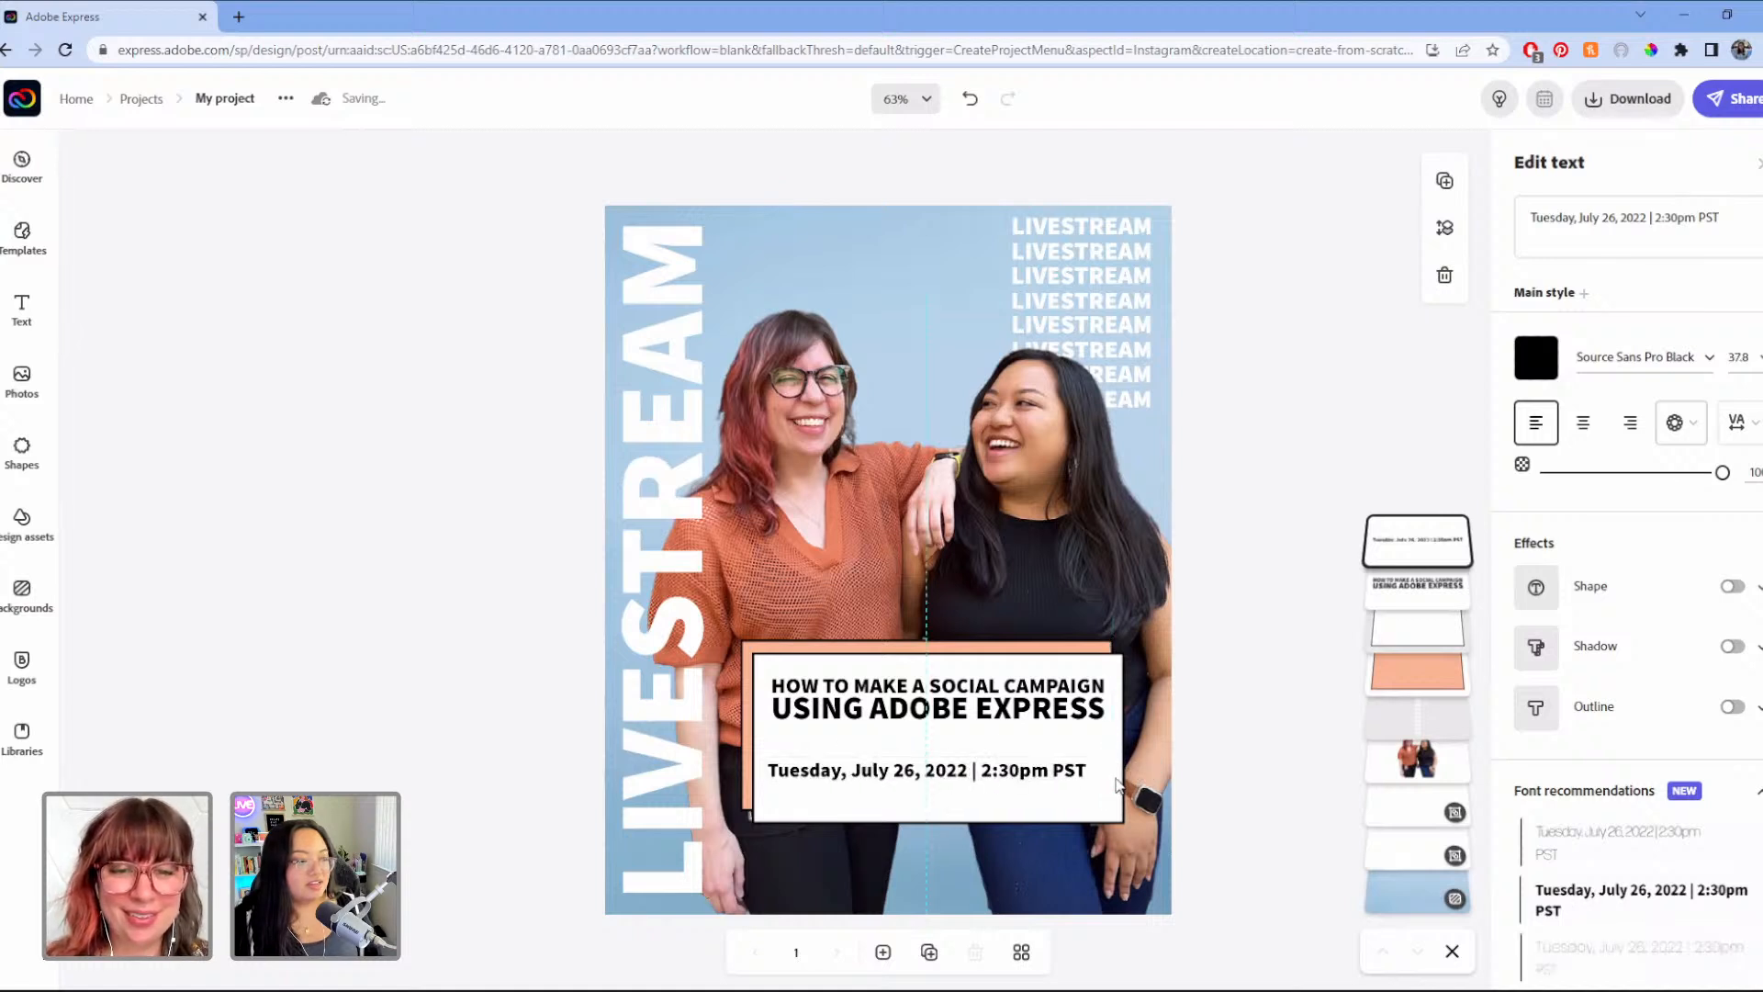
{"action": "left_click_drag", "start_coordinate": [1121, 778], "coordinate": [1122, 781]}
Step: Enlarge the headline to size 42.3 and centre it in the white box, closer above the date line
{"action": "left_click", "coordinate": [1058, 700]}
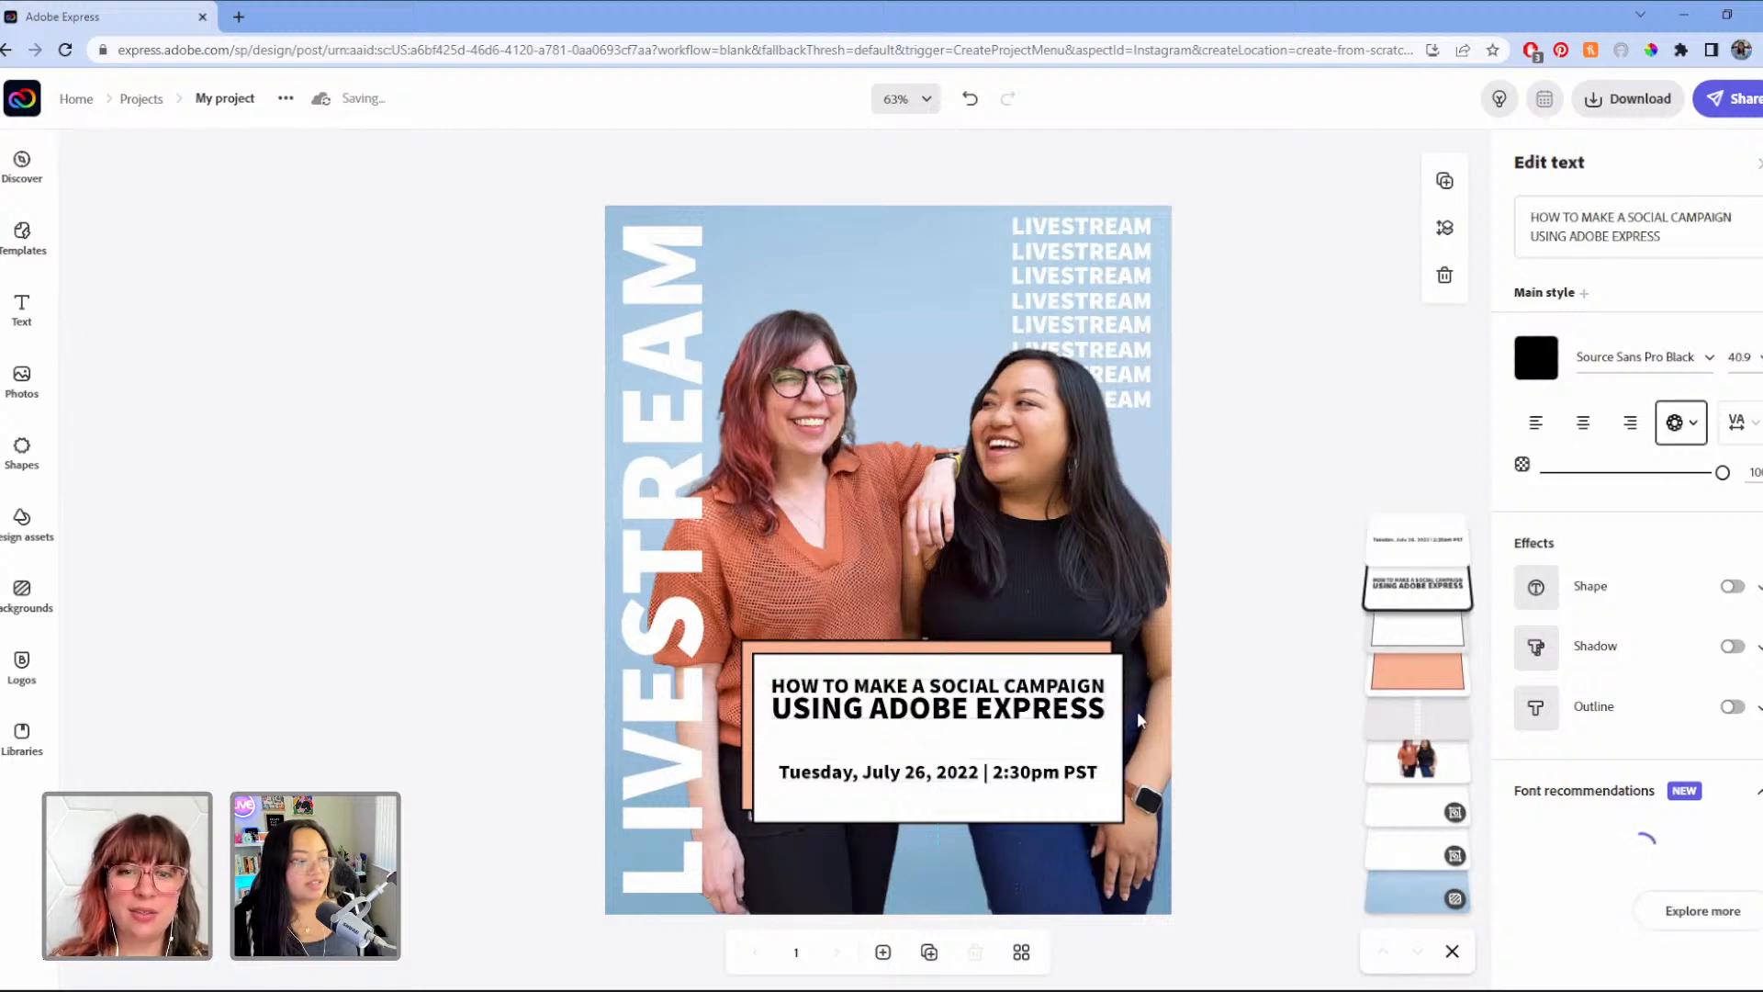
{"action": "left_click_drag", "start_coordinate": [1137, 713], "coordinate": [1147, 737]}
{"action": "left_click_drag", "start_coordinate": [772, 707], "coordinate": [757, 703]}
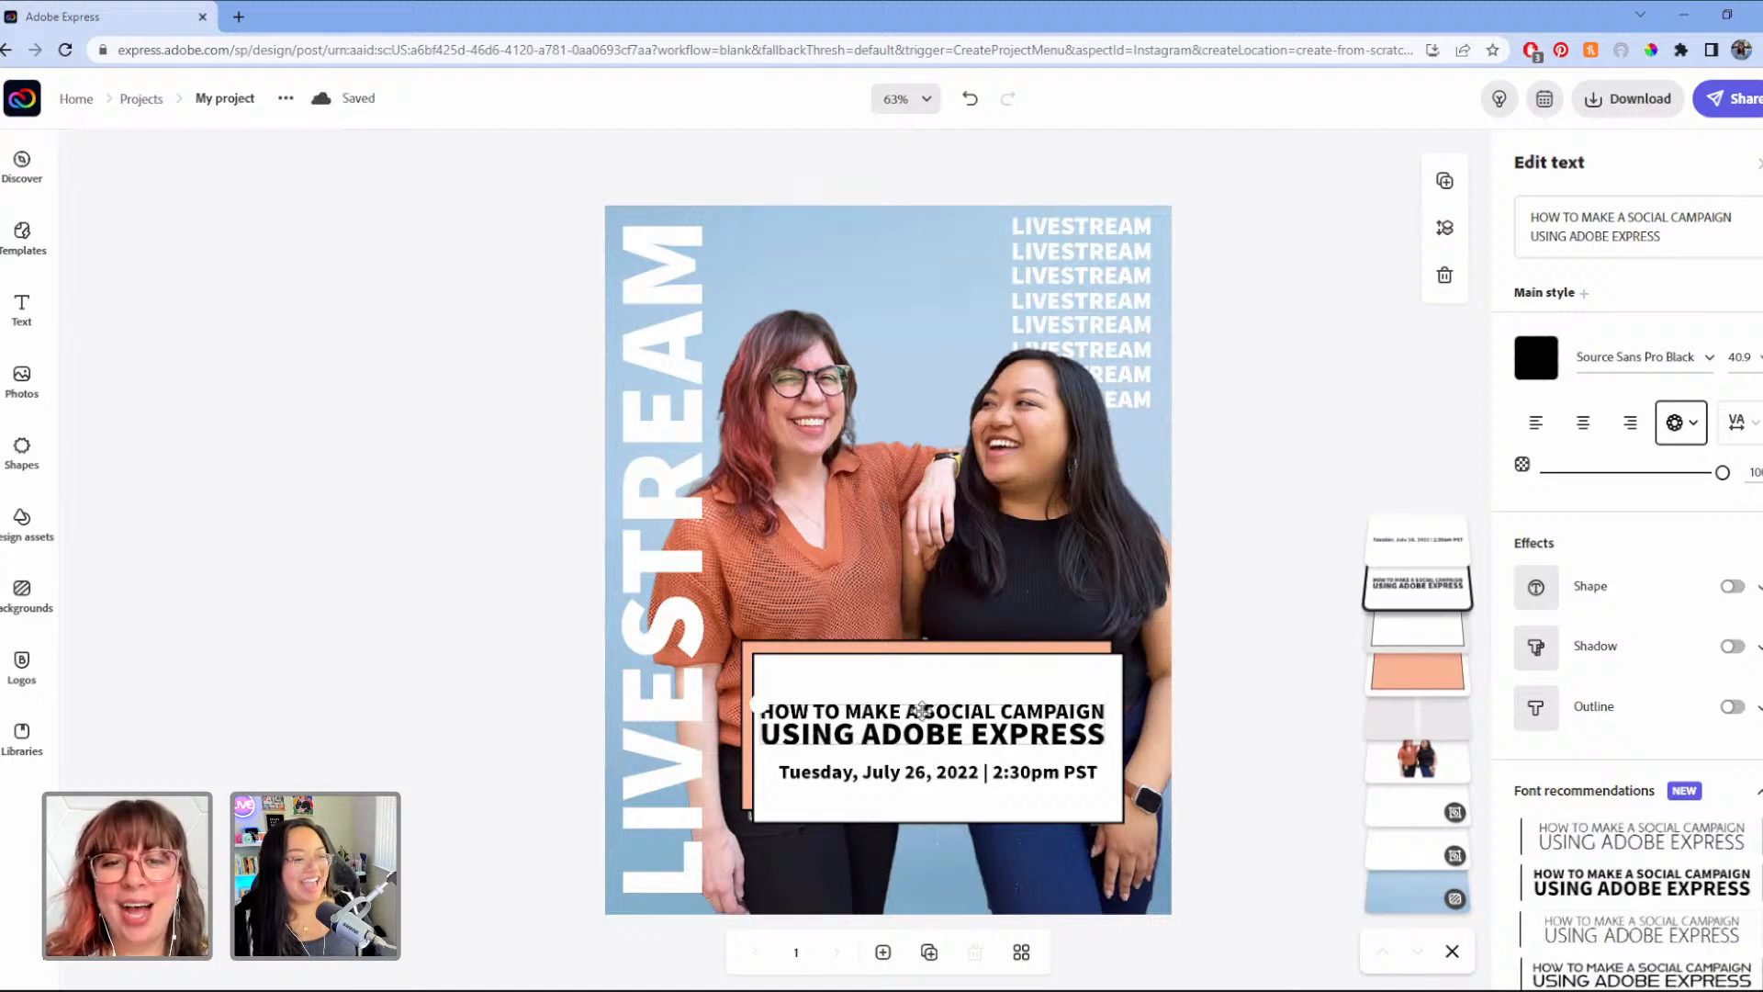
{"action": "left_click_drag", "start_coordinate": [1138, 727], "coordinate": [1134, 733]}
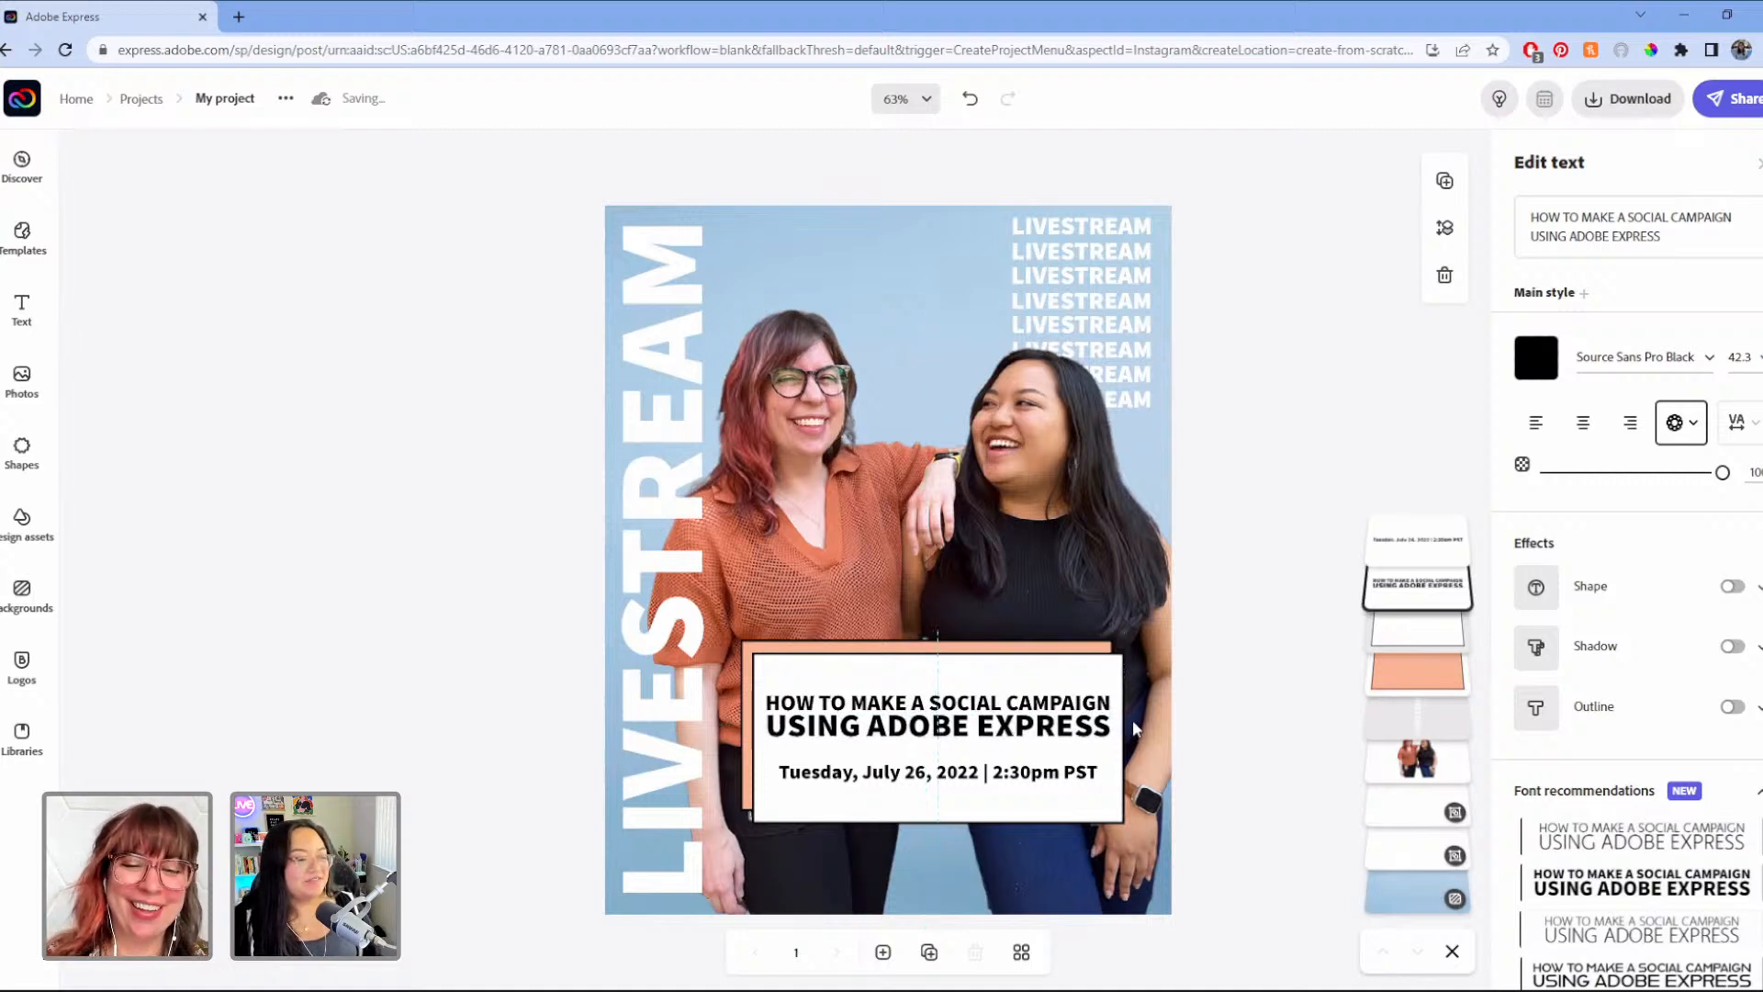
{"action": "key", "text": "Up"}
{"action": "key", "text": "Up"}
{"action": "key", "text": "Up"}
{"action": "key", "text": "Up"}
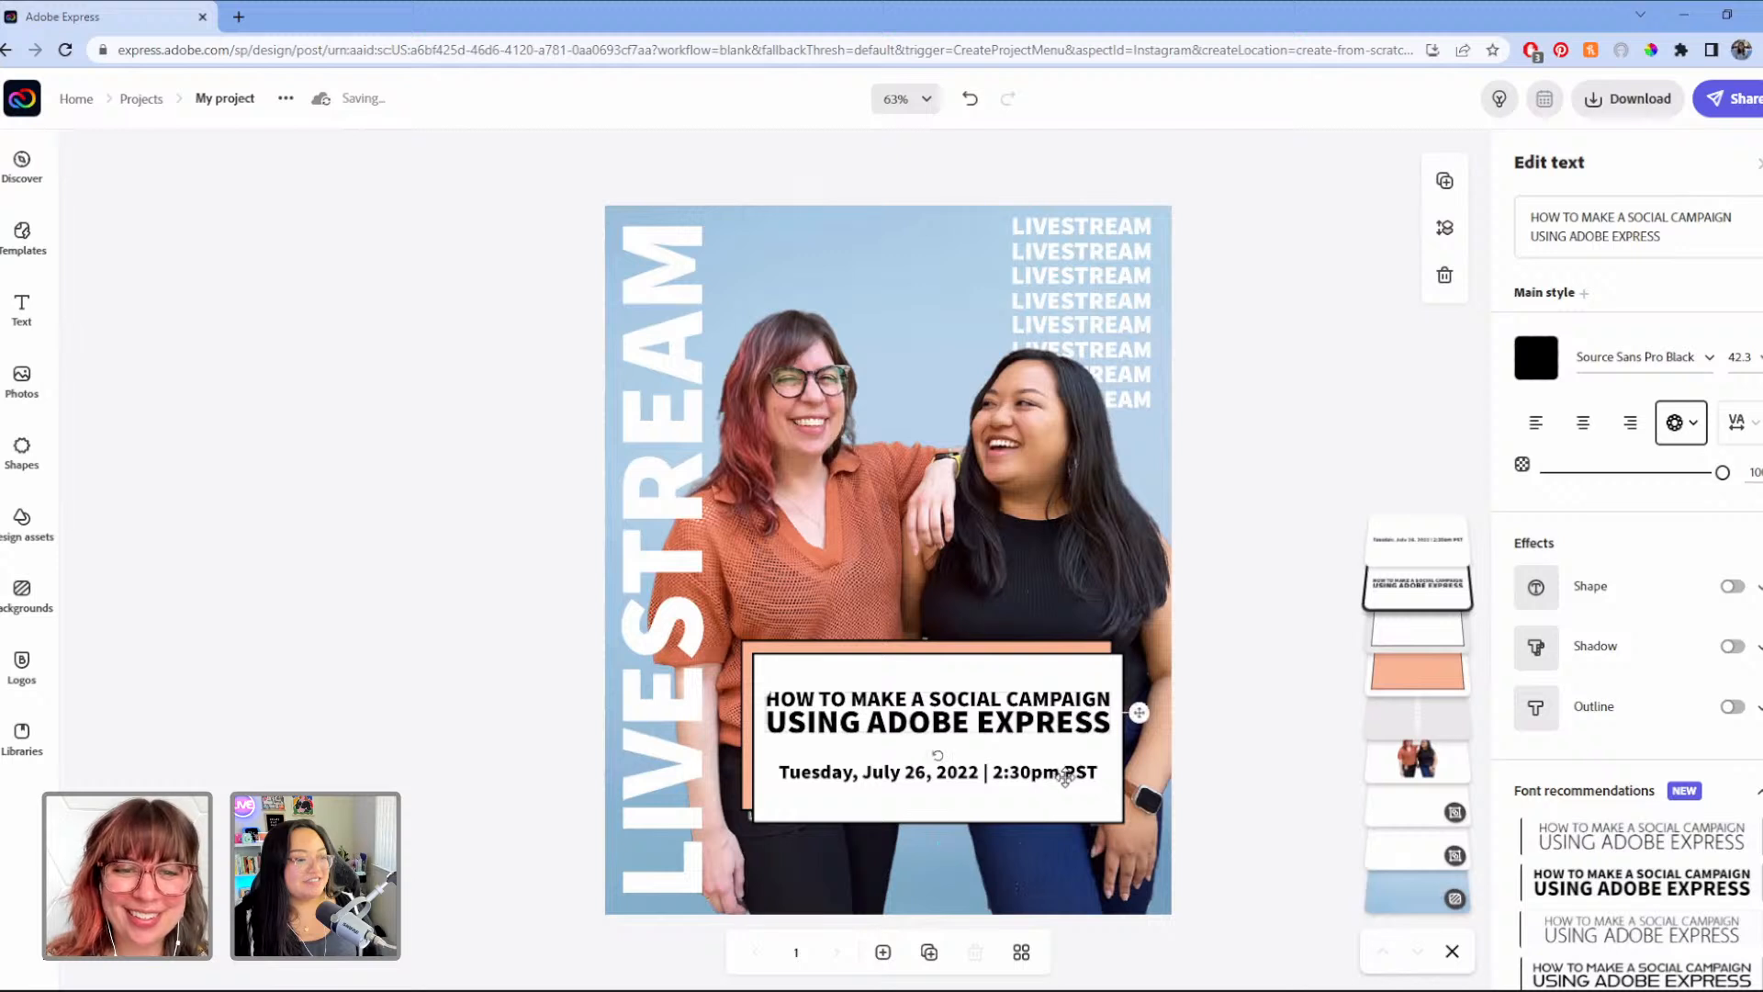
Step: Nudge the date line up slightly and increase the headline's line spacing to 65
{"action": "left_click", "coordinate": [1066, 771]}
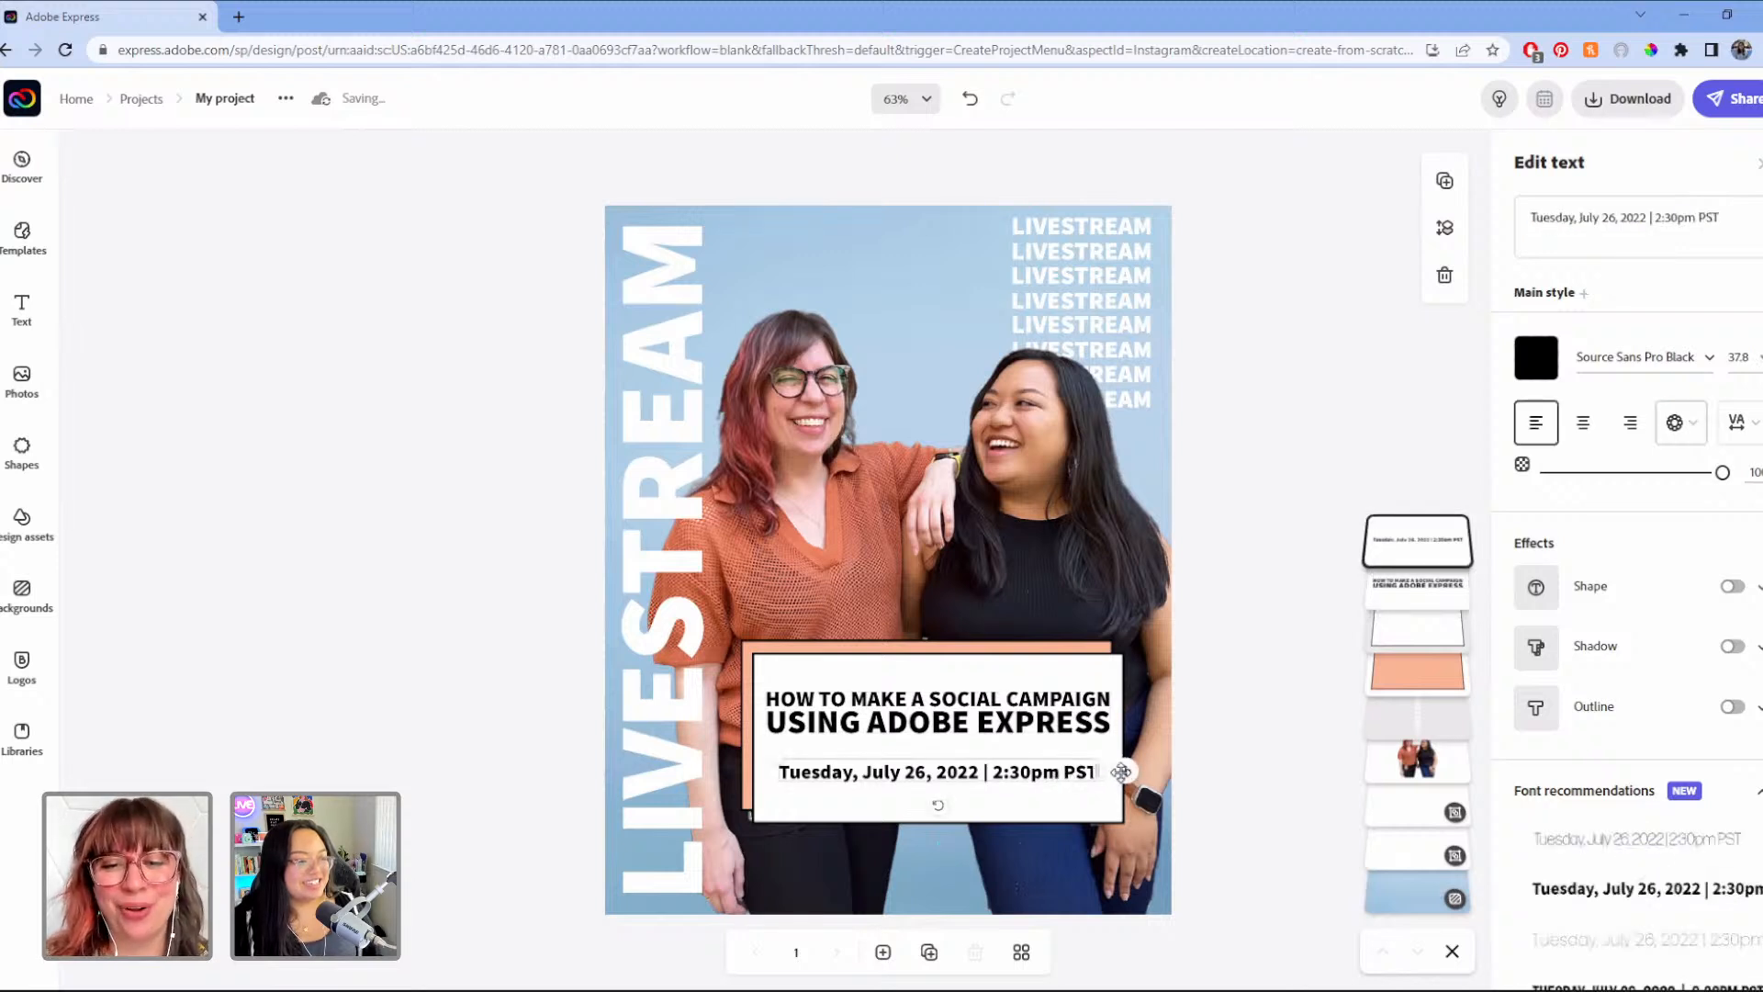
{"action": "left_click_drag", "start_coordinate": [1121, 772], "coordinate": [1122, 772]}
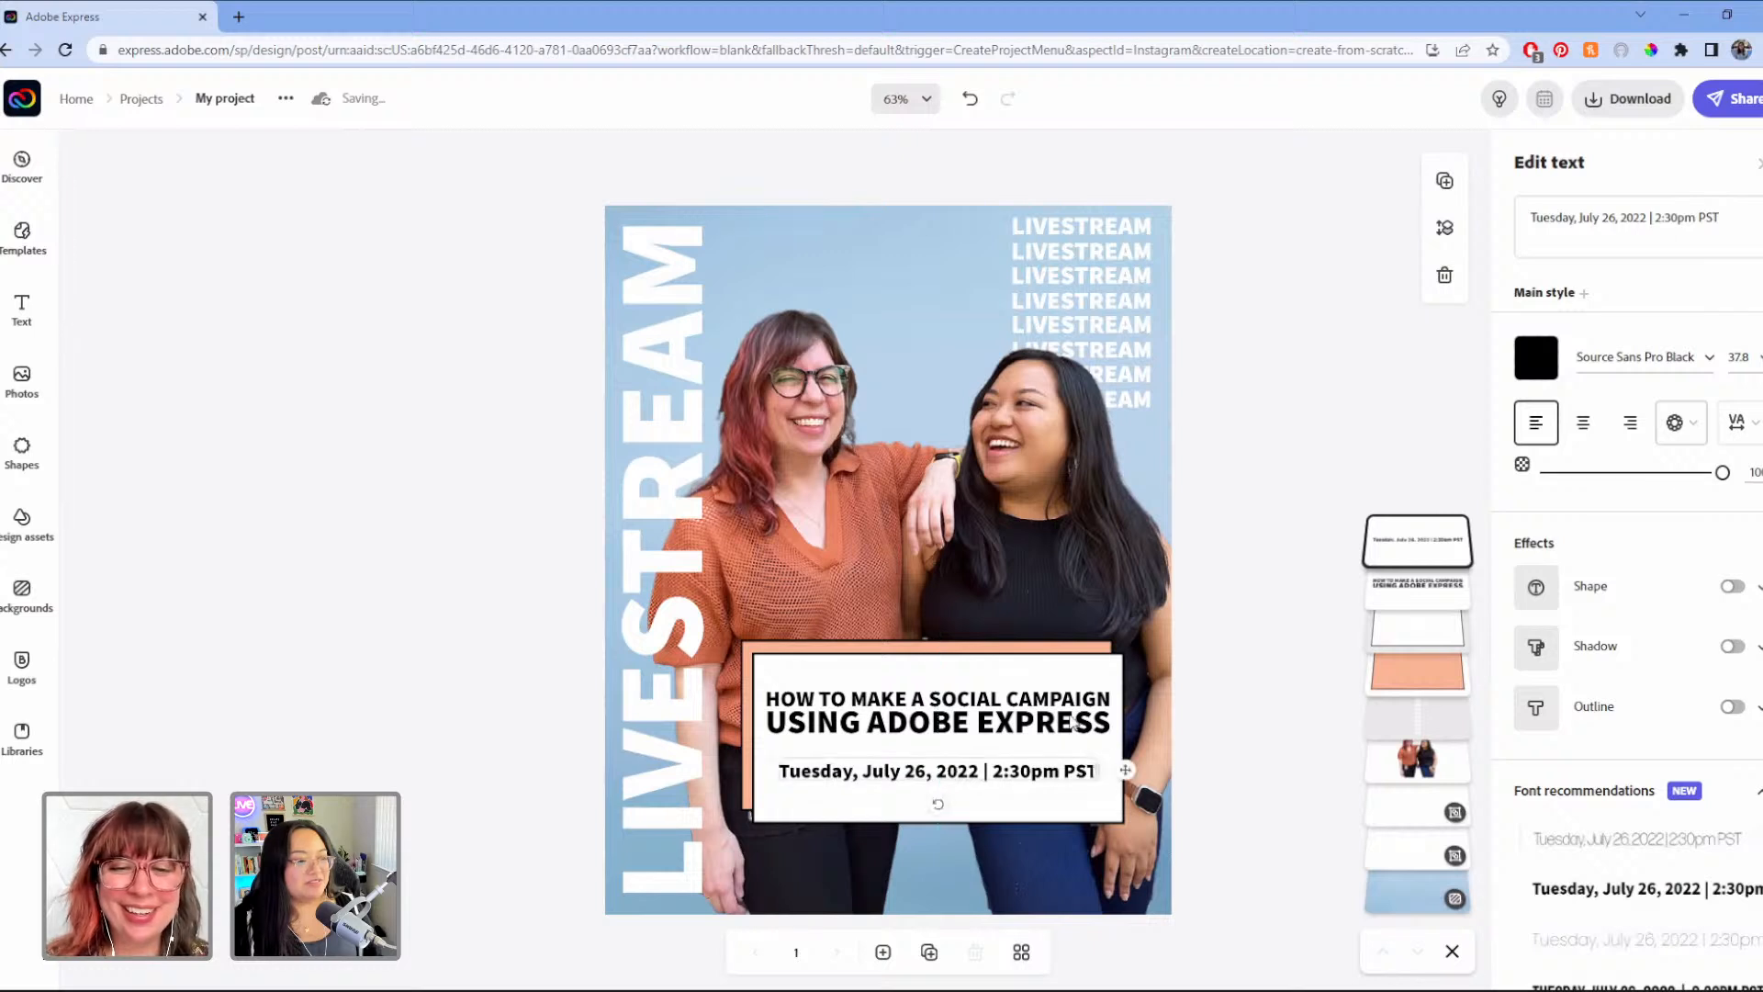
{"action": "left_click", "coordinate": [1099, 724]}
{"action": "left_click", "coordinate": [1737, 421]}
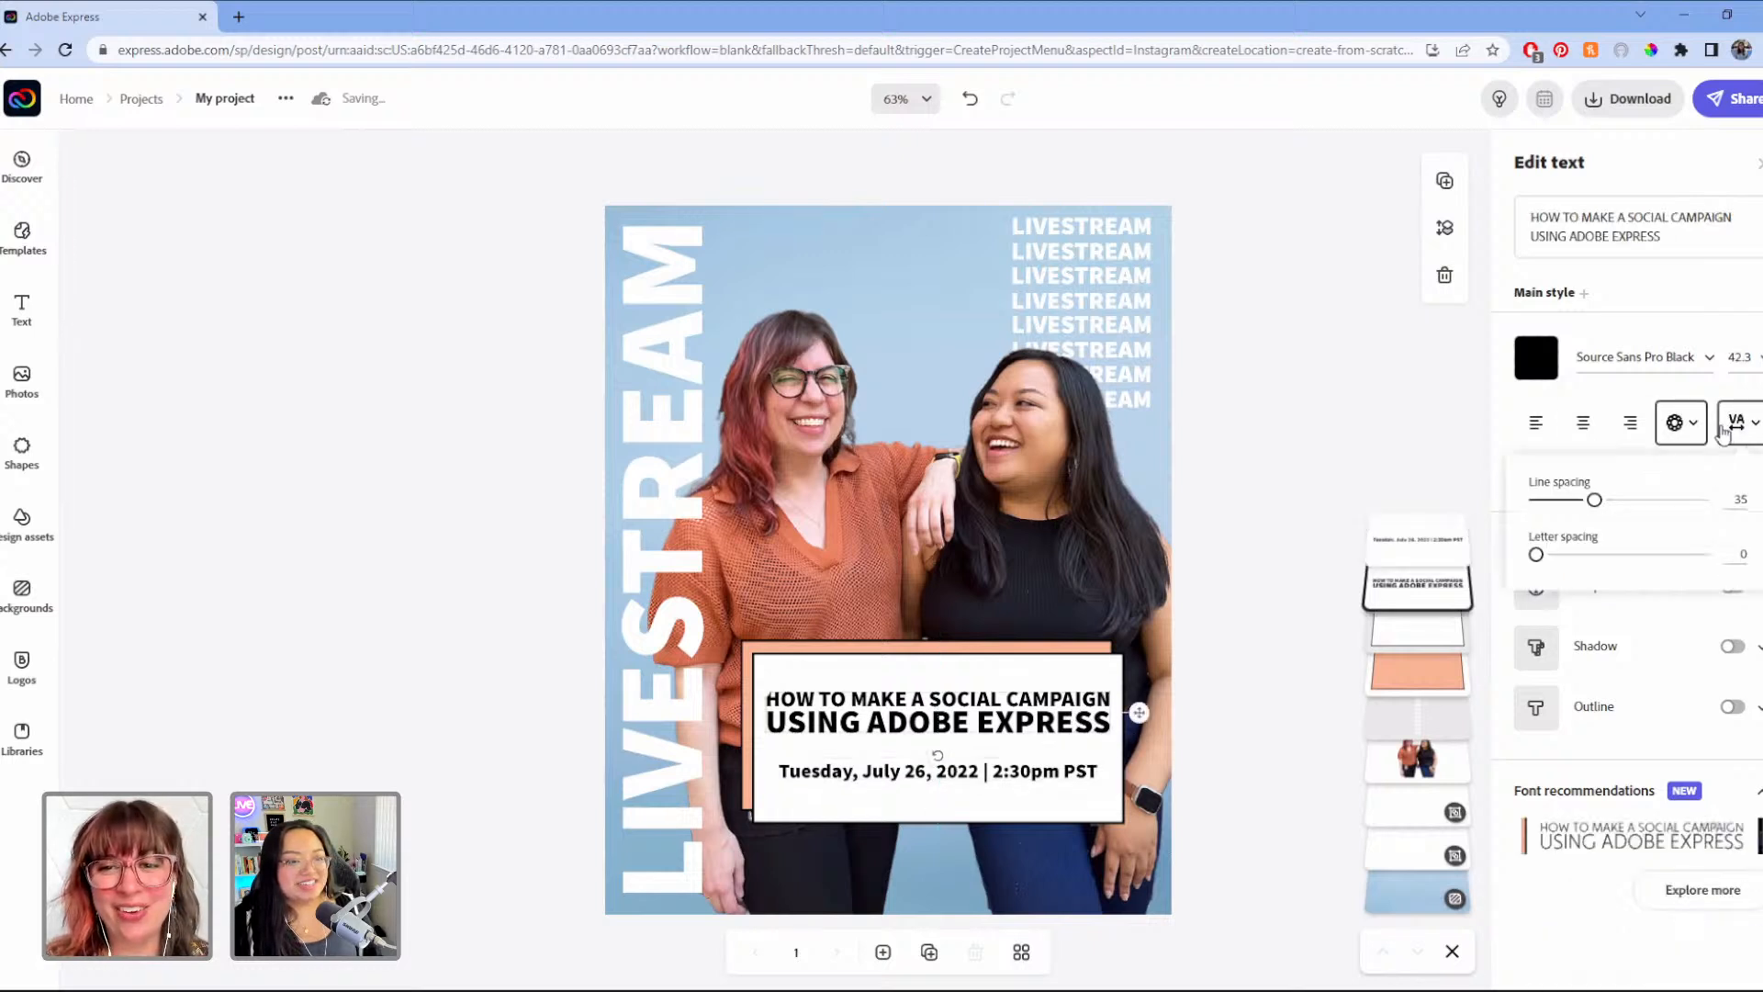
{"action": "left_click_drag", "start_coordinate": [1592, 500], "coordinate": [1646, 514]}
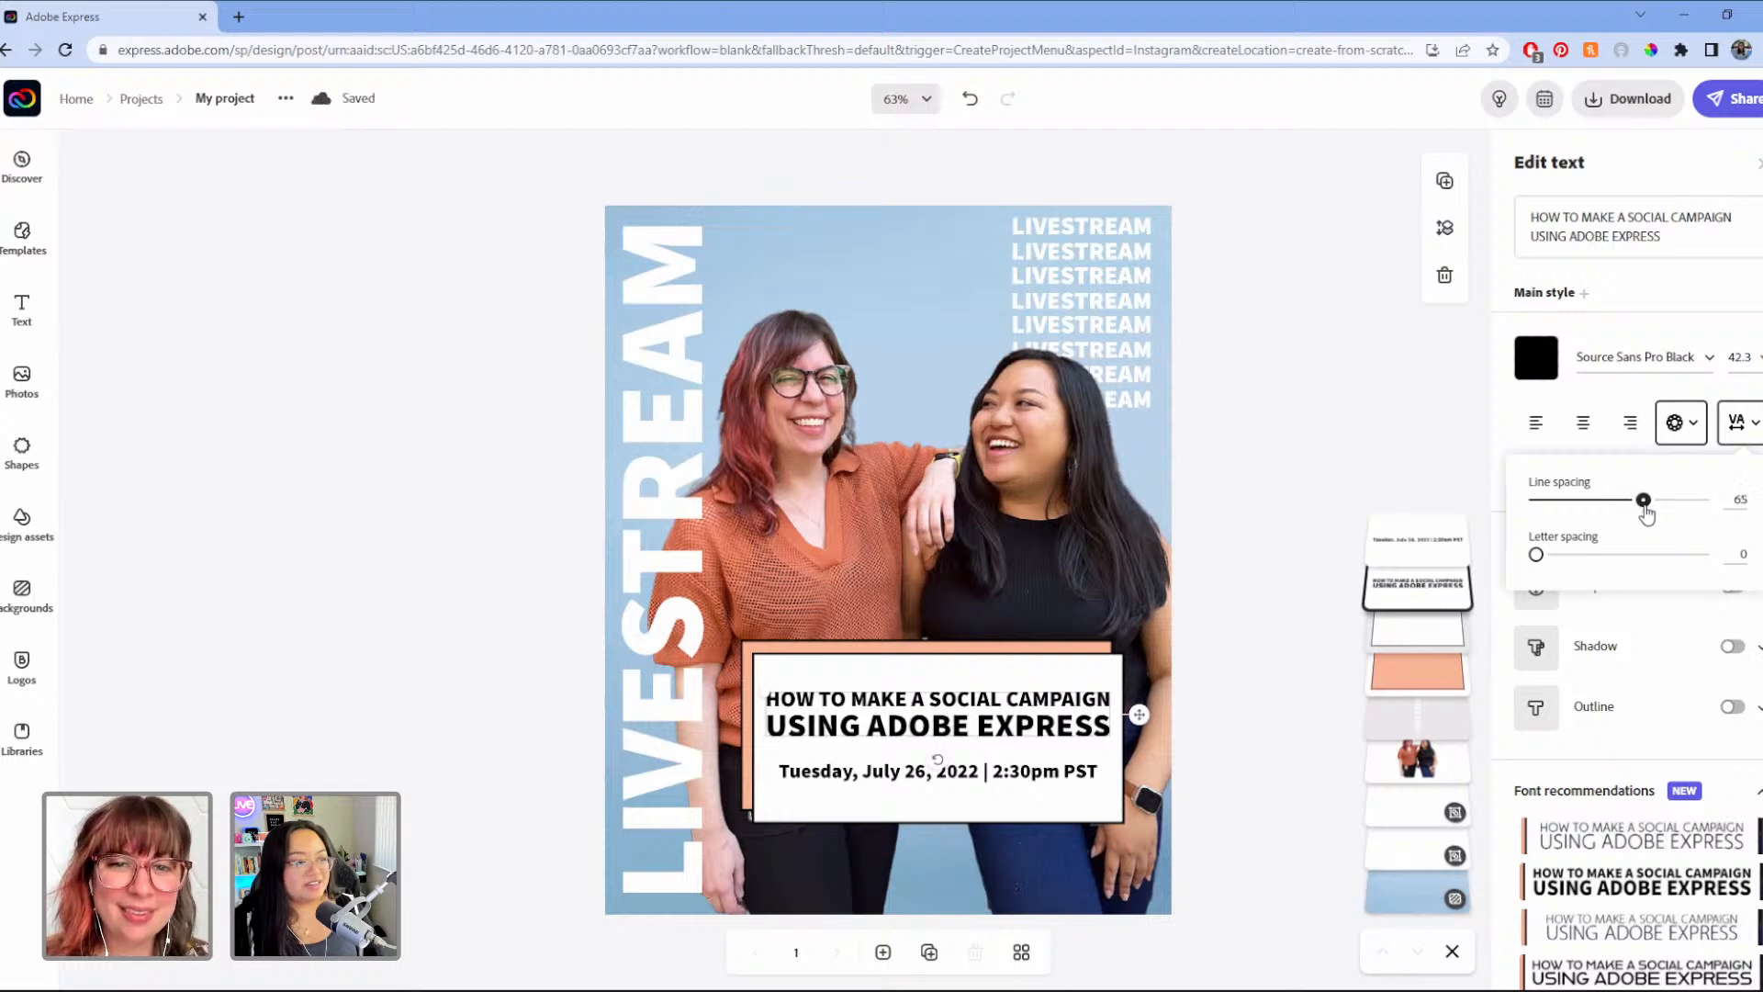
{"action": "left_click", "coordinate": [1247, 543]}
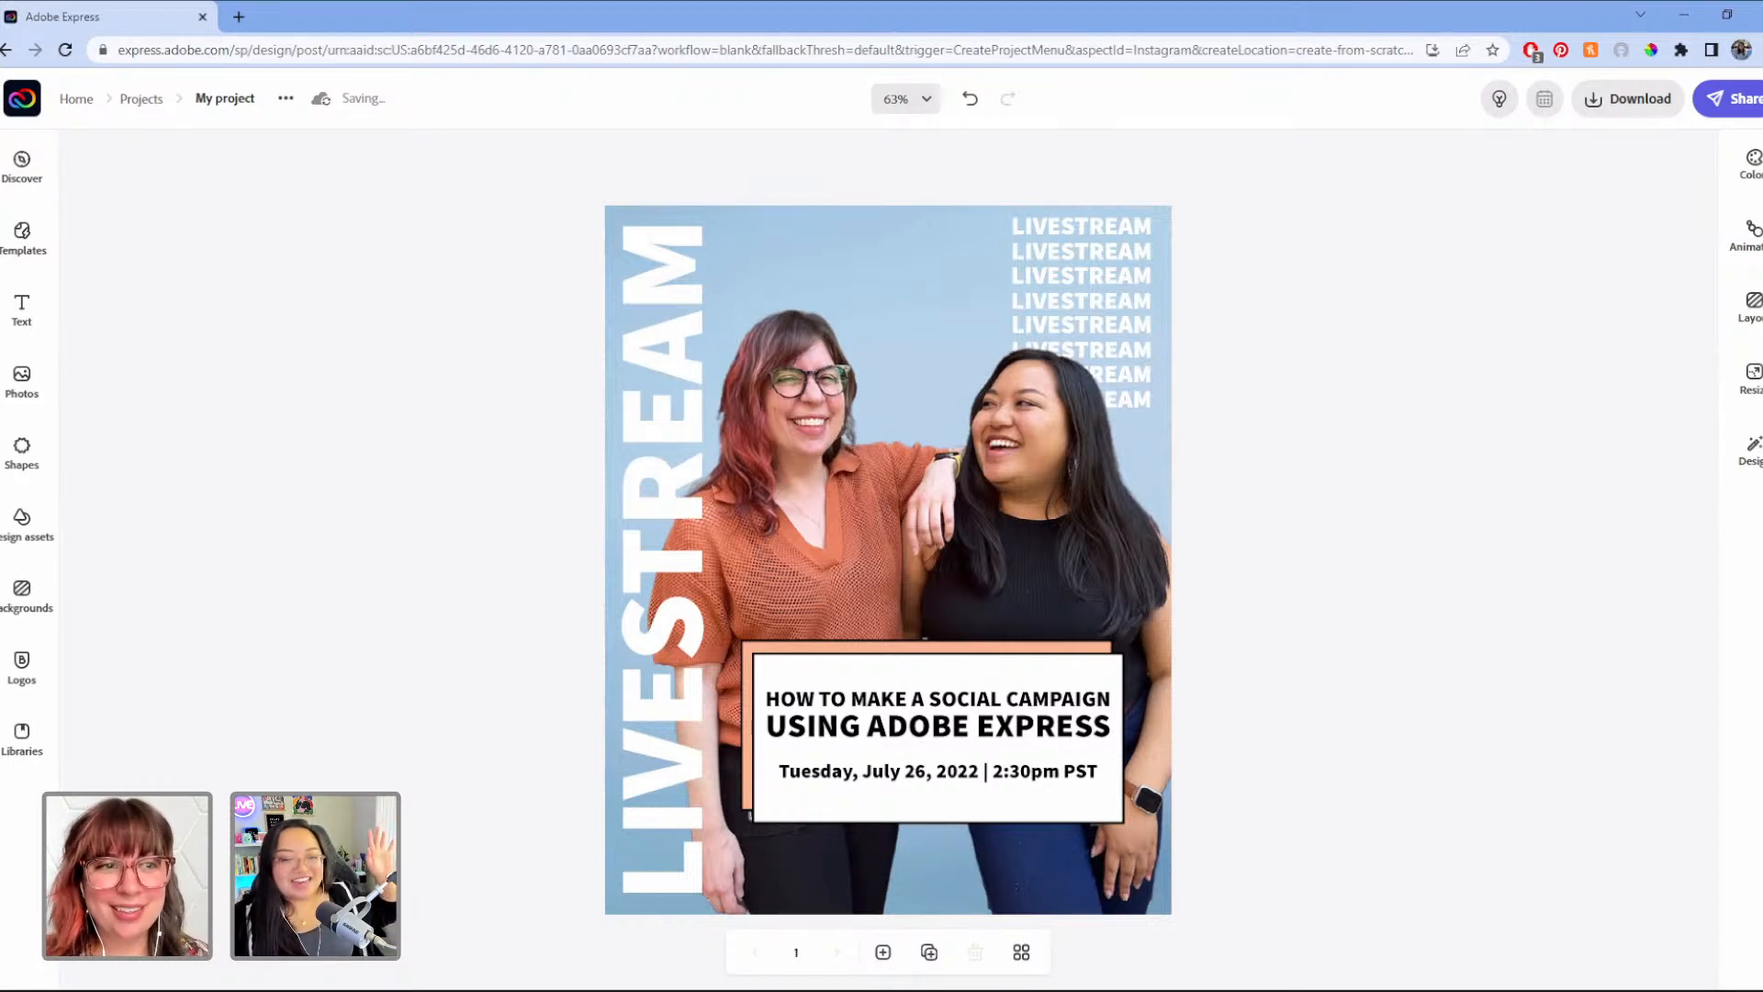
Step: Duplicate the post as a second page and return to page 1
{"action": "left_click", "coordinate": [927, 955]}
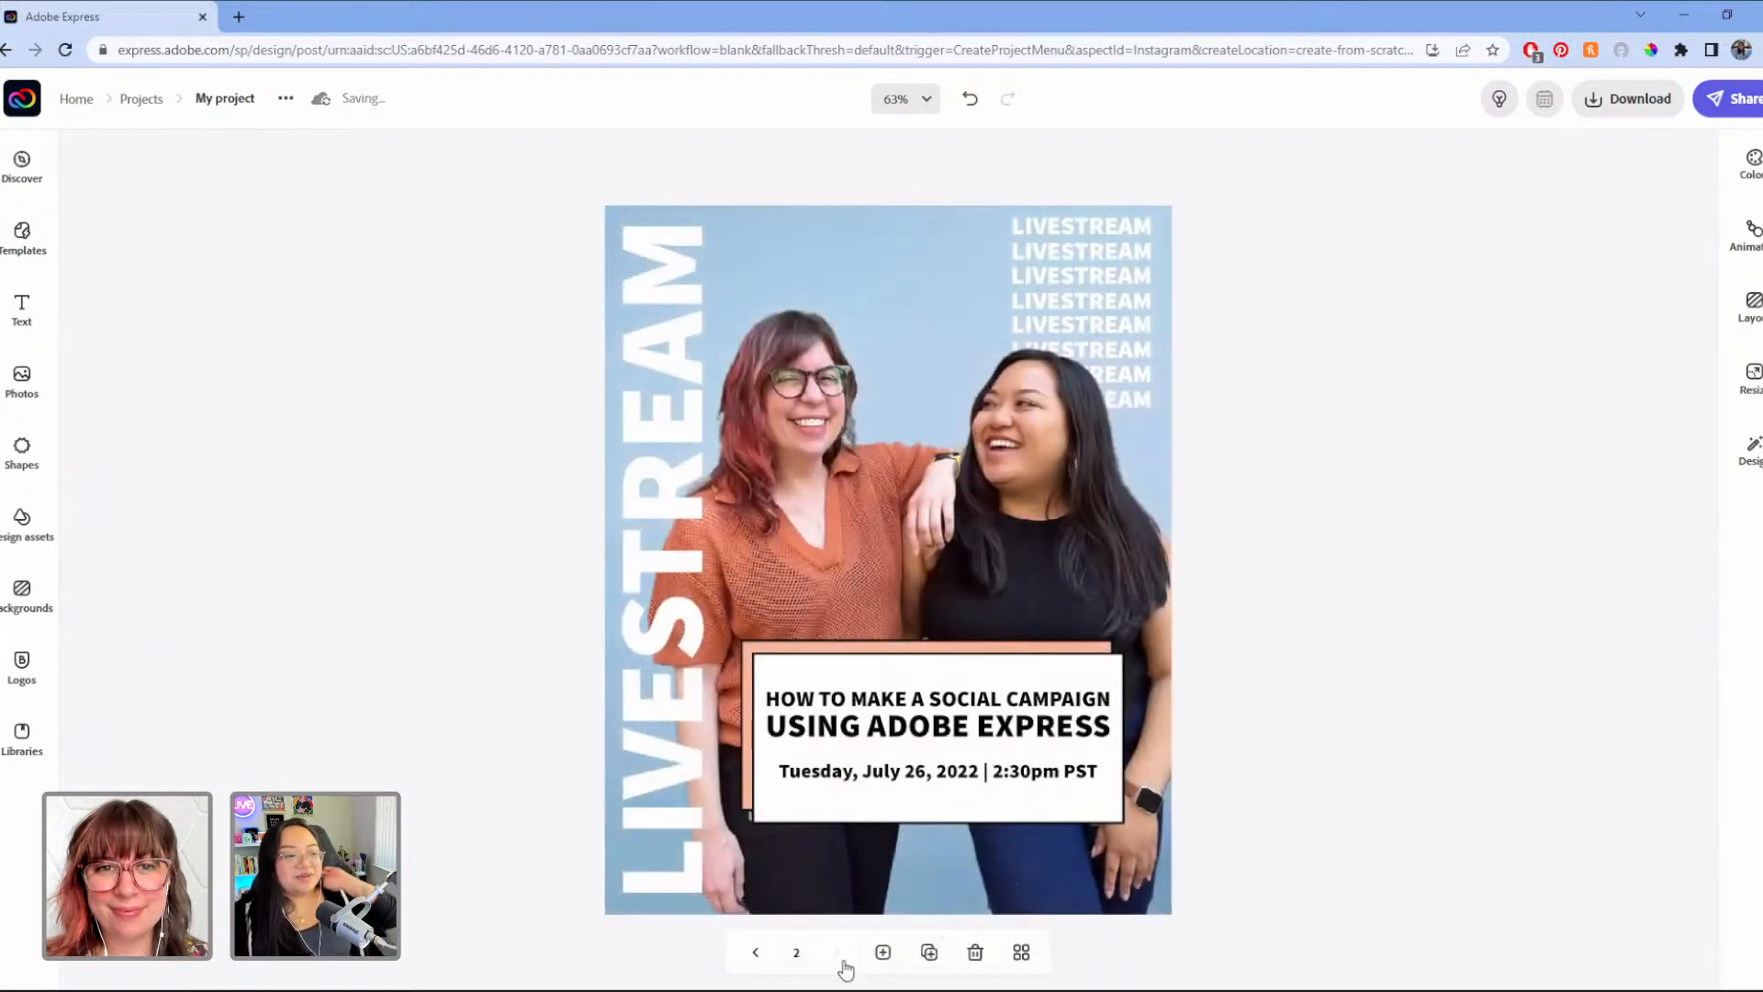
{"action": "left_click", "coordinate": [755, 953]}
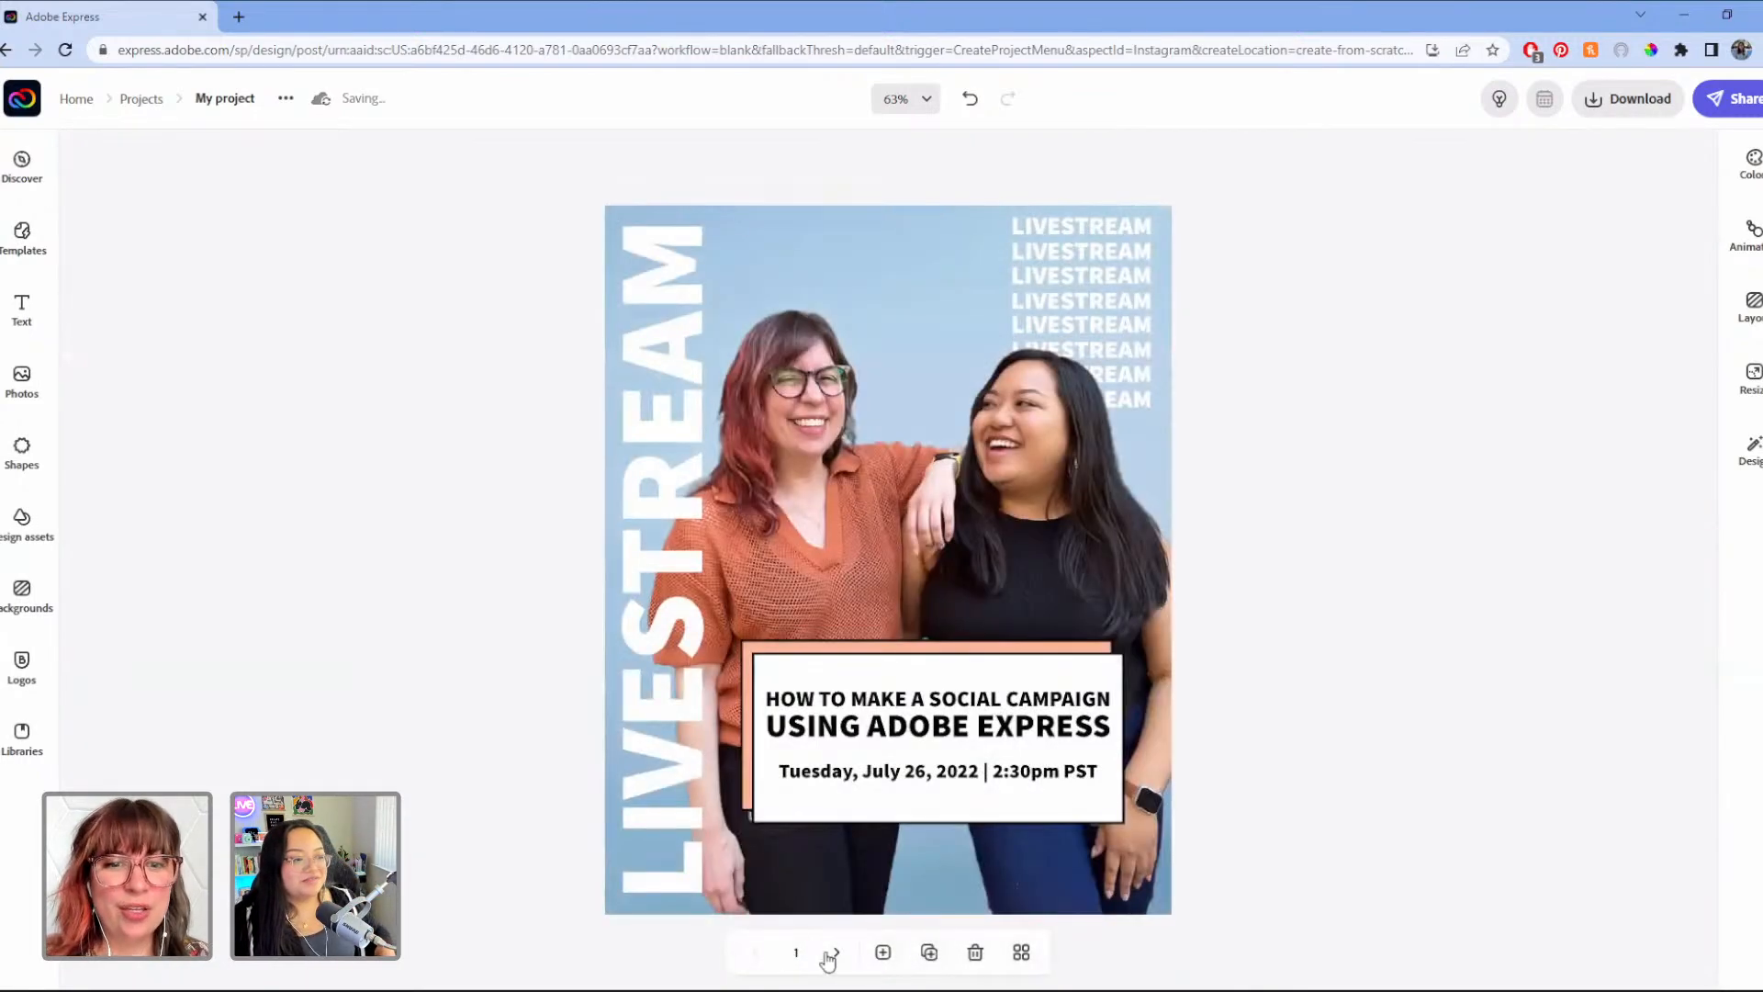
Step: On page 2, delete the large vertical LIVESTREAM text and the two-women cutout
{"action": "left_click", "coordinate": [832, 955]}
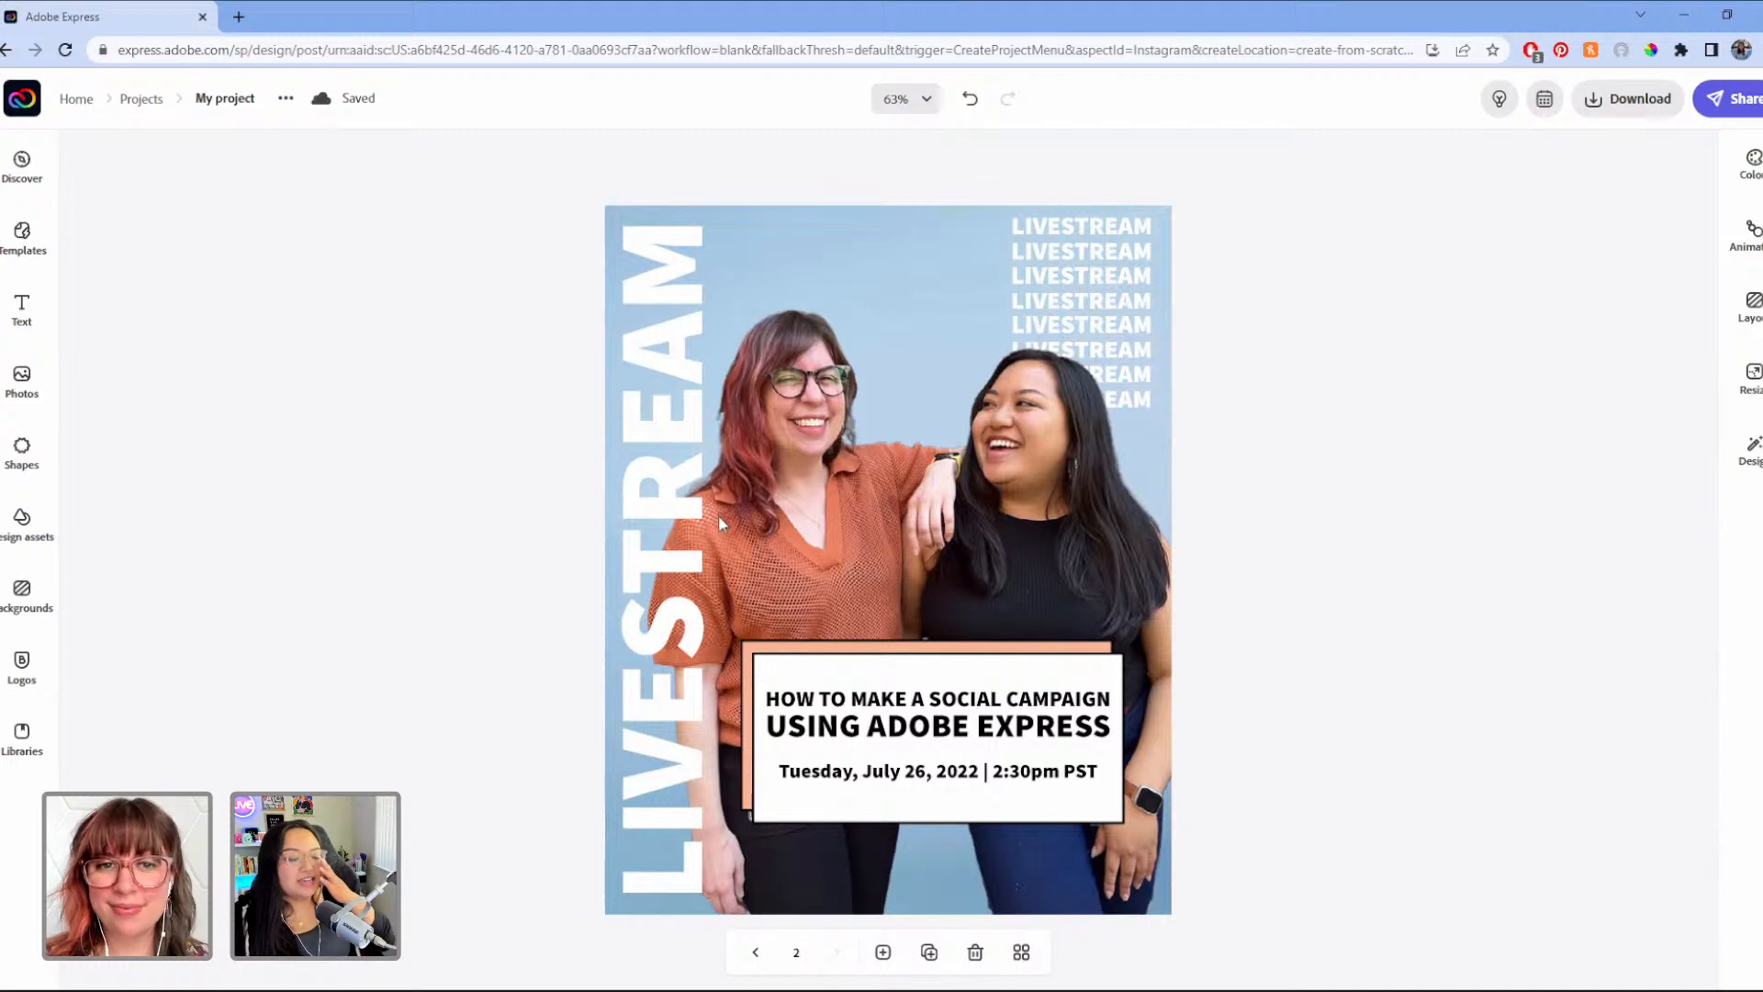
{"action": "left_click", "coordinate": [695, 547]}
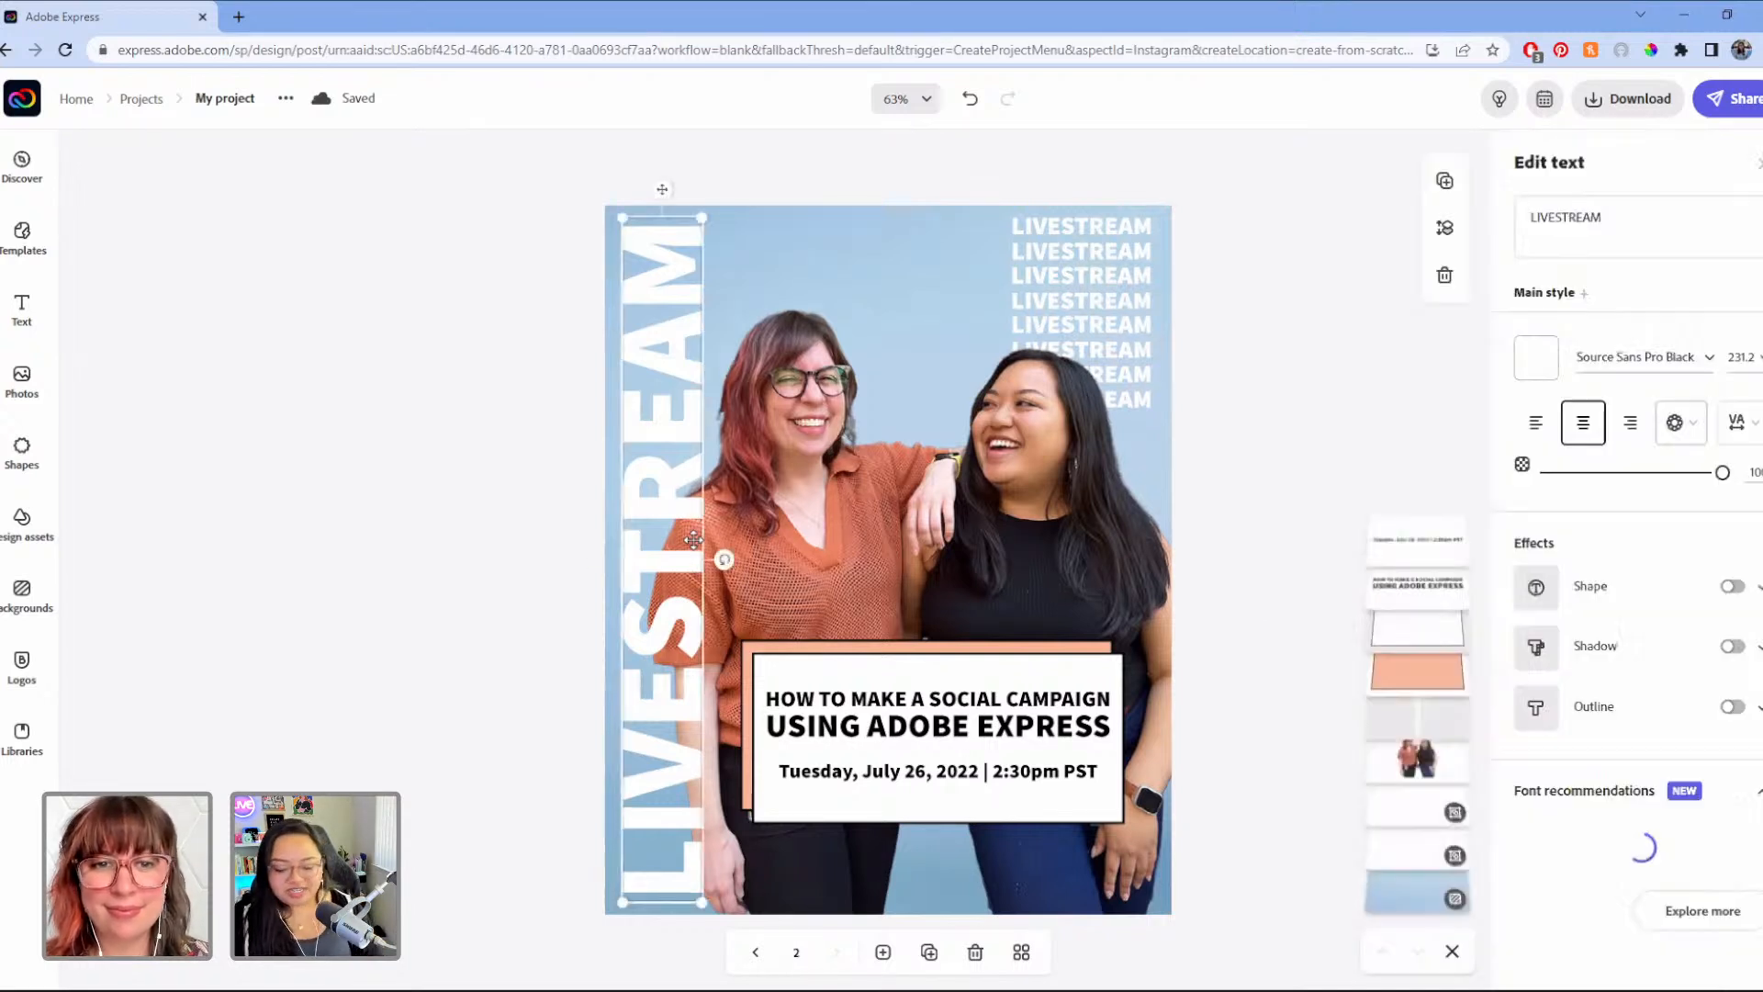
{"action": "key", "text": "Delete"}
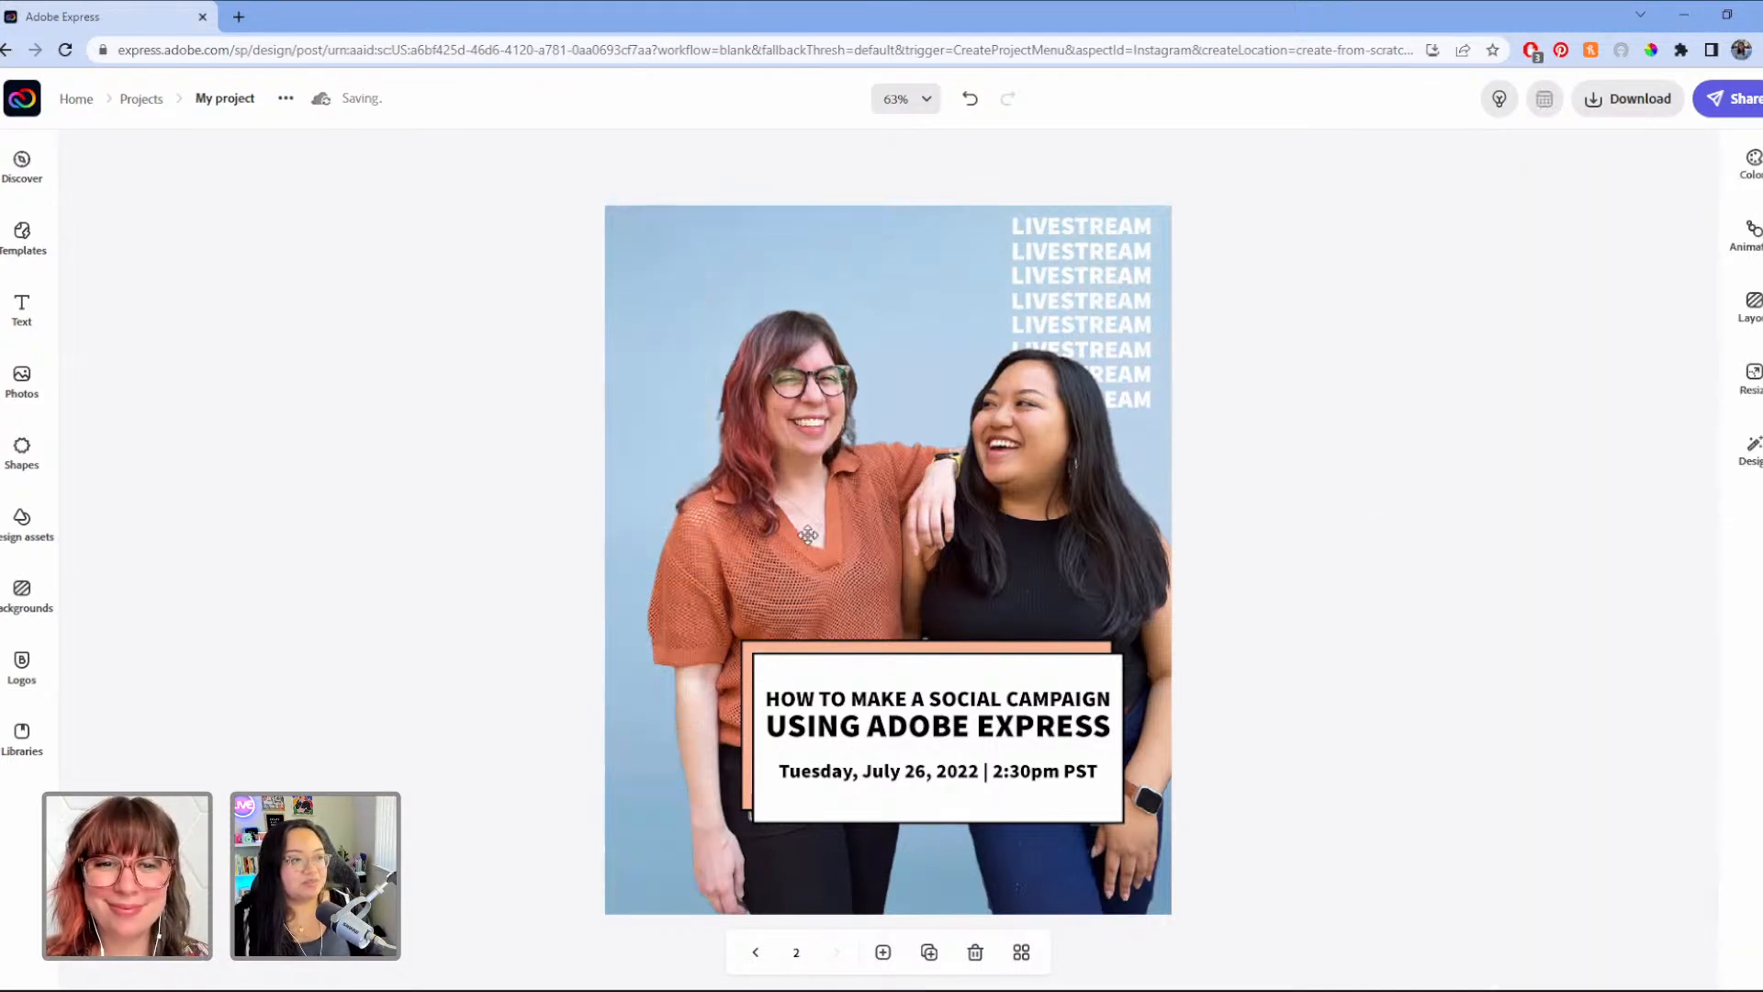
{"action": "left_click", "coordinate": [808, 534]}
{"action": "key", "text": "Delete"}
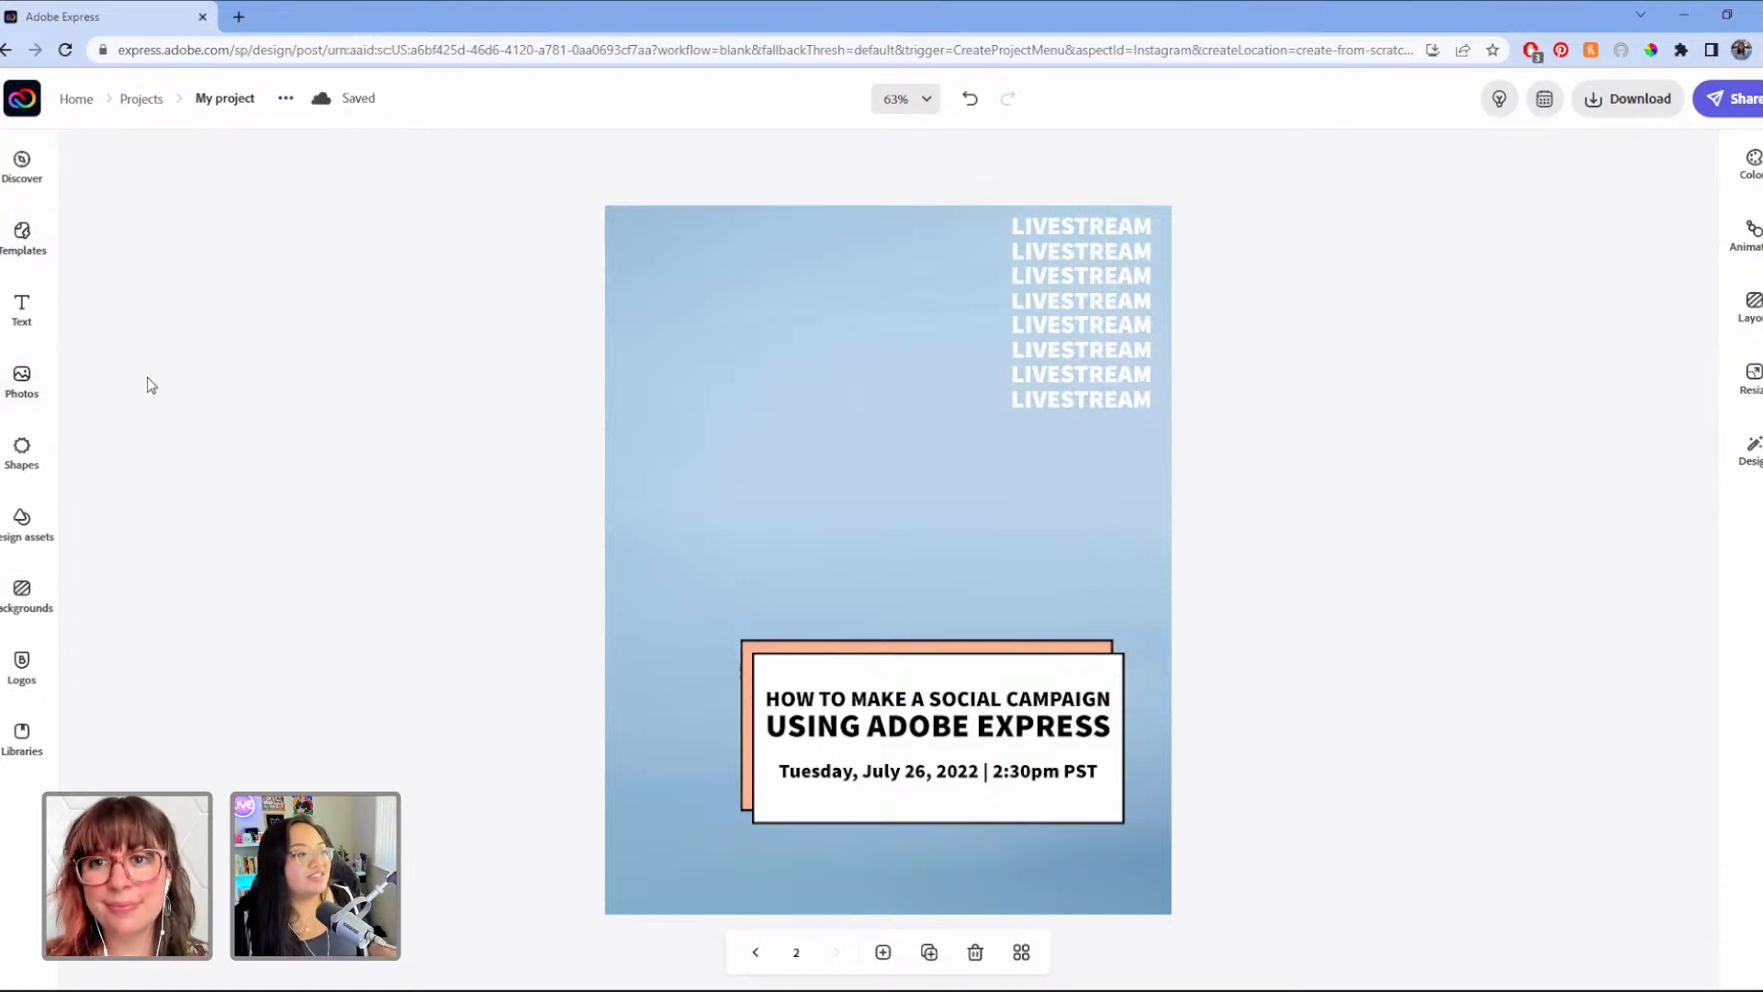
Step: Upload the portrait photo 20220726_212842276_iOS from the Desktop and place it in the upper half of page 2
{"action": "left_click", "coordinate": [20, 372]}
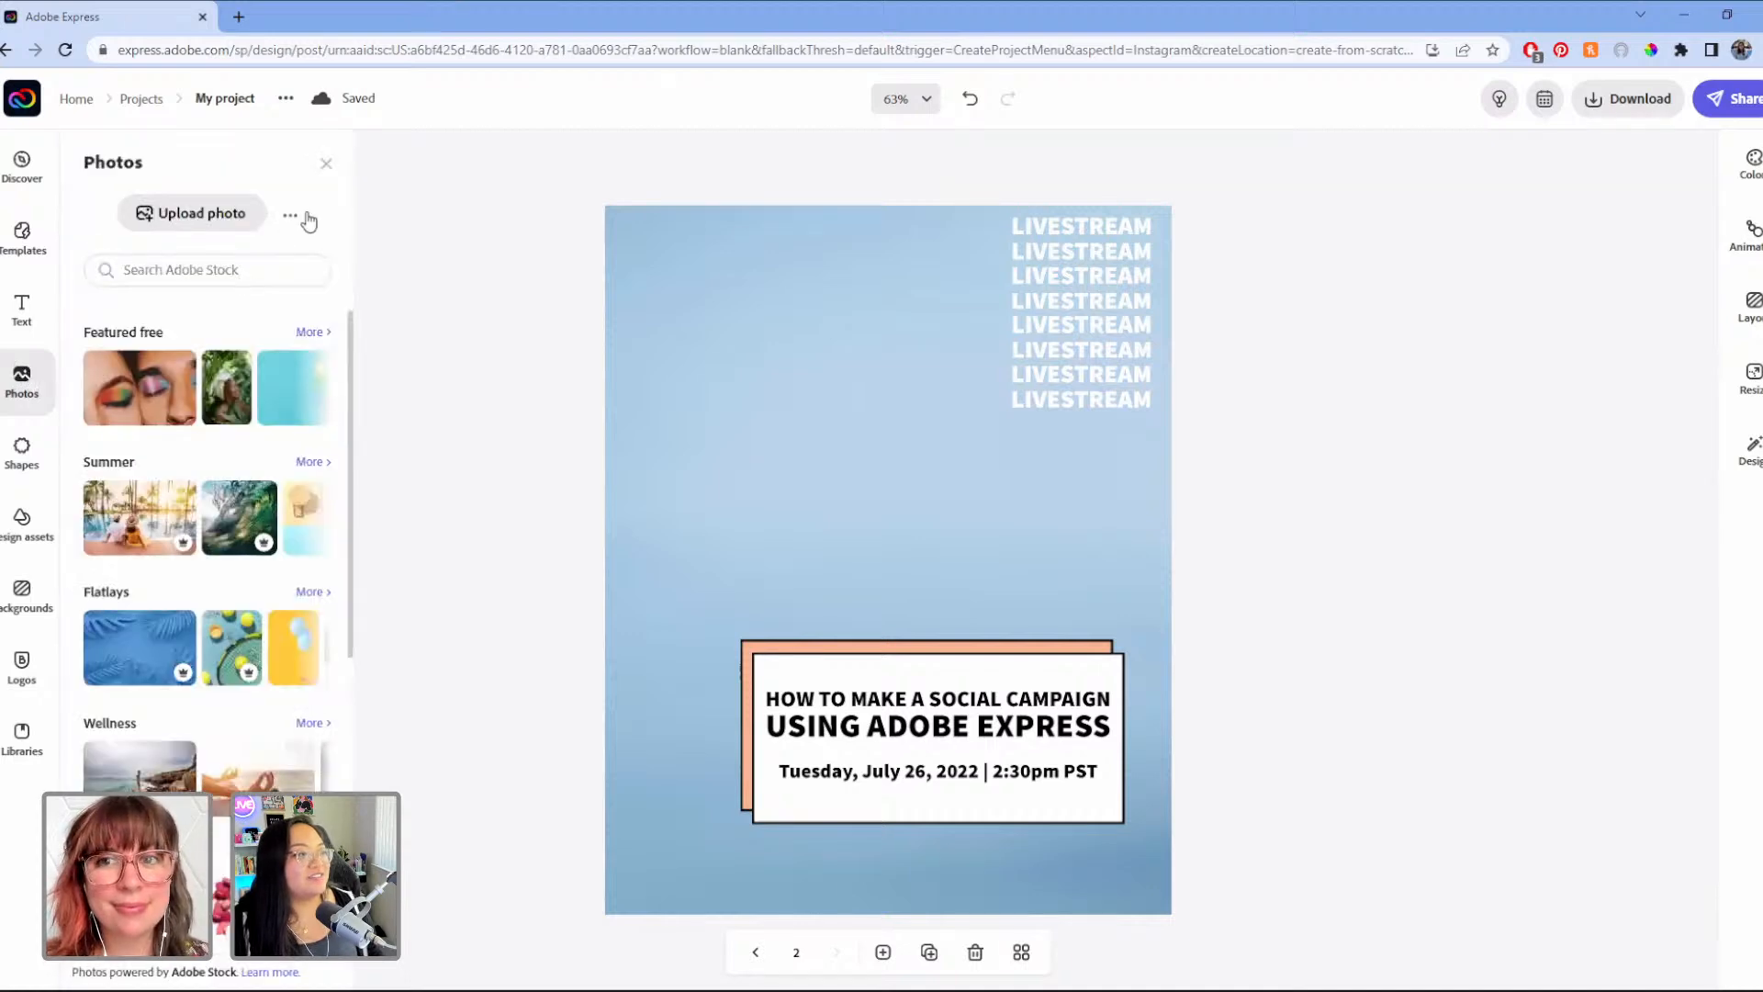
{"action": "left_click", "coordinate": [214, 220]}
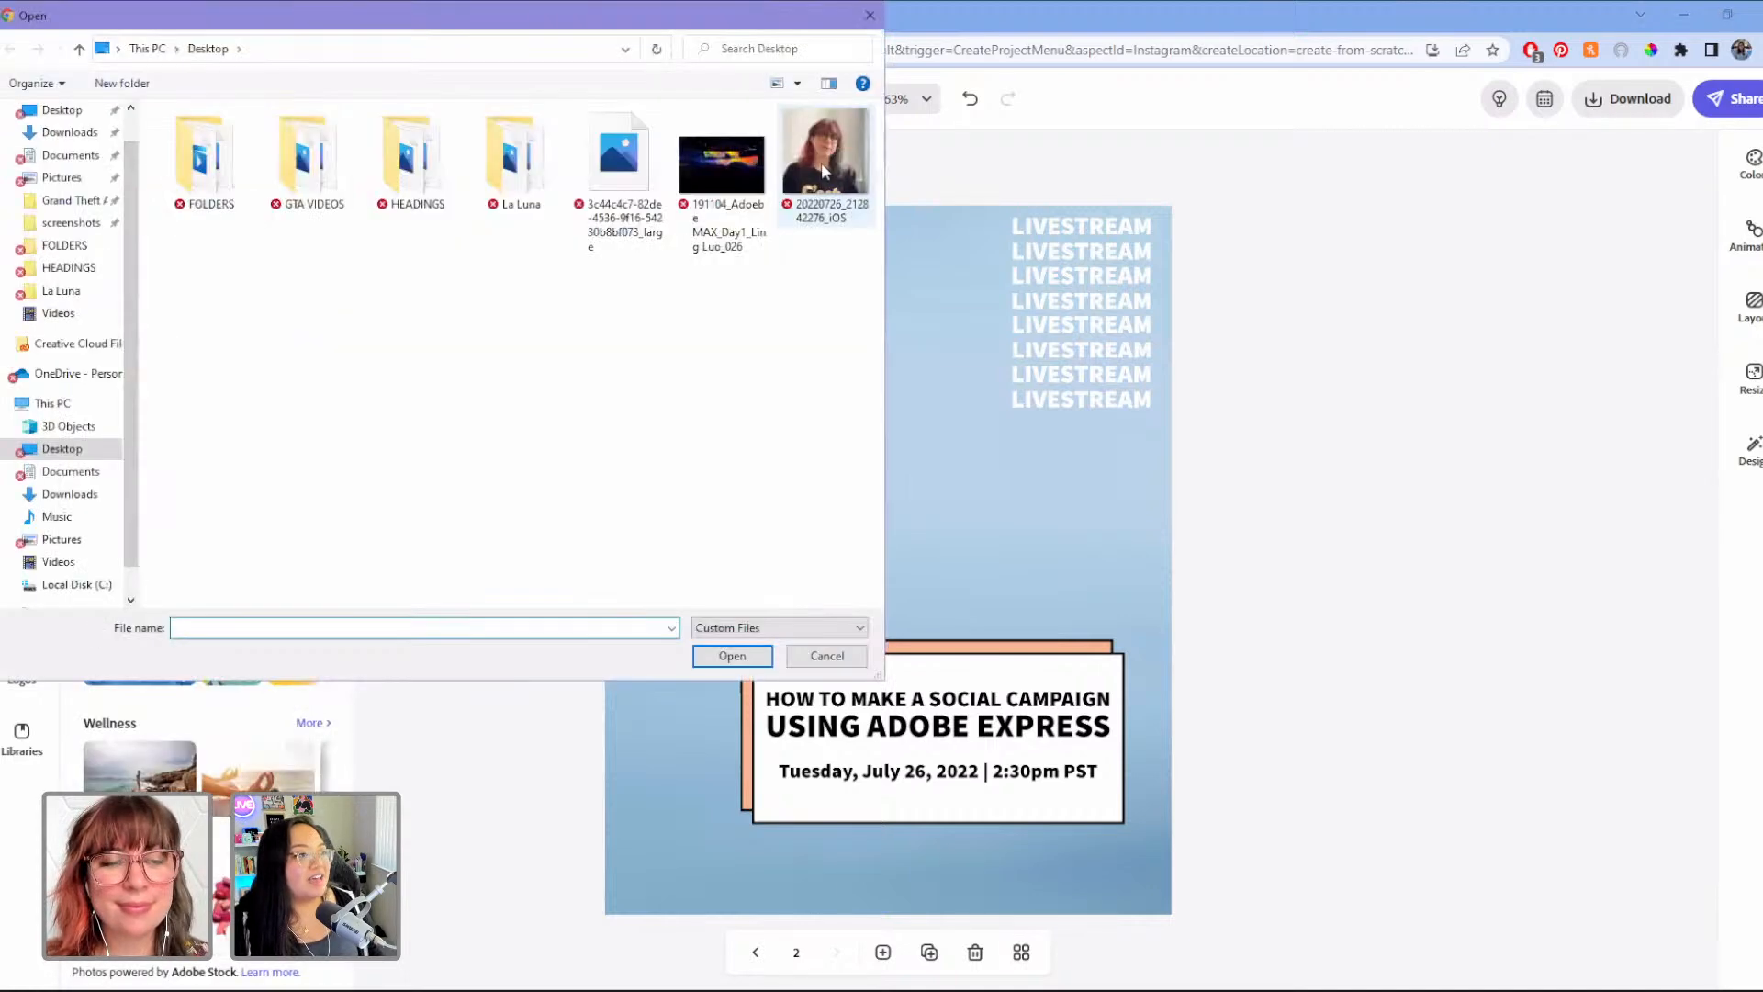
{"action": "double_click", "coordinate": [817, 157]}
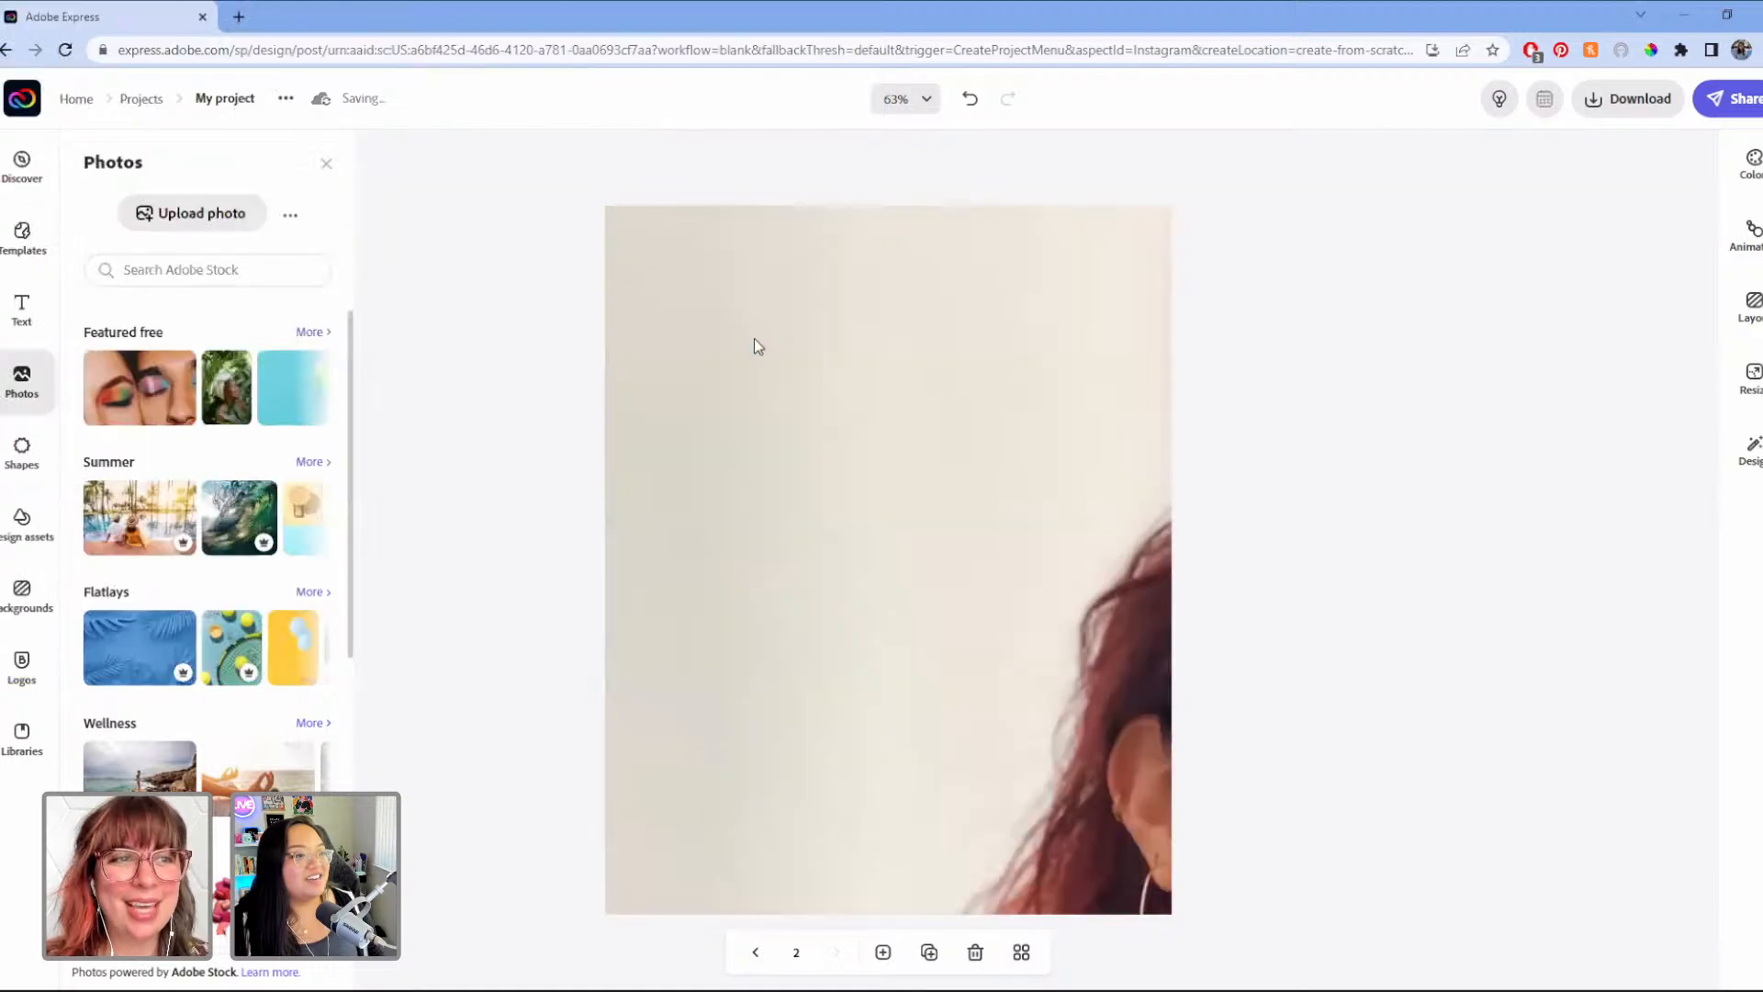
{"action": "left_click_drag", "start_coordinate": [867, 445], "coordinate": [814, 425]}
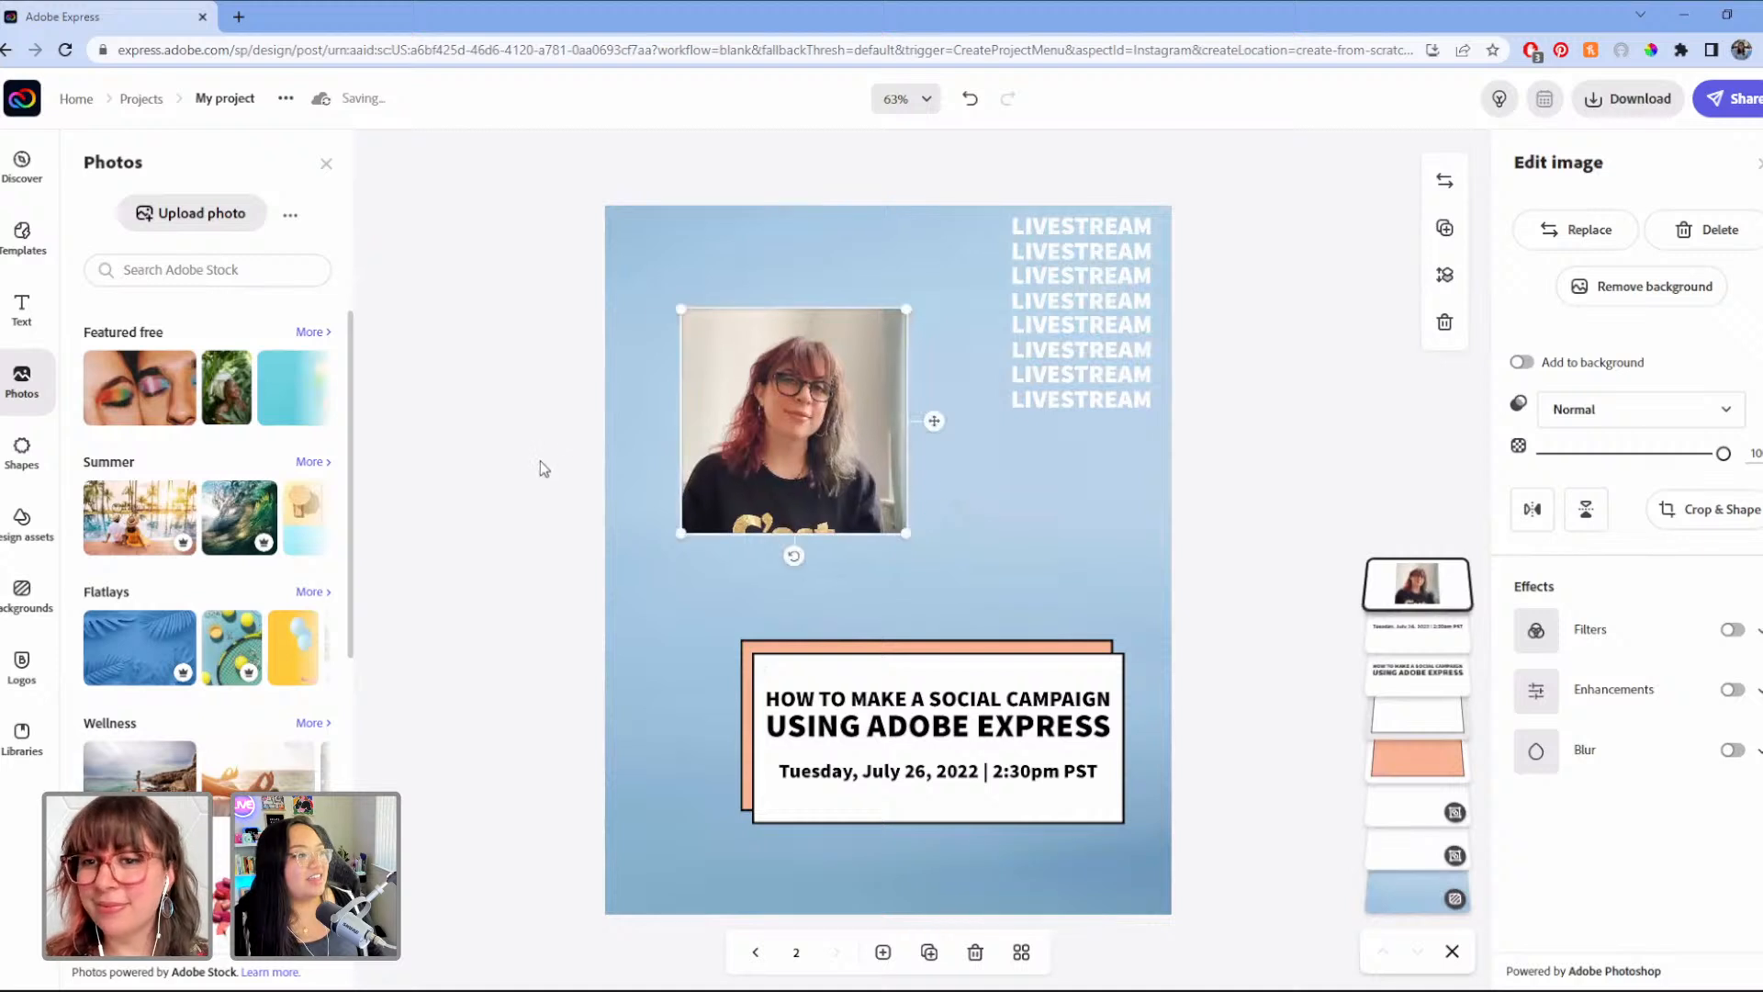
Step: Crop the portrait photo to a circle and move it below the repeated LIVESTREAM text
{"action": "left_click", "coordinate": [1708, 526]}
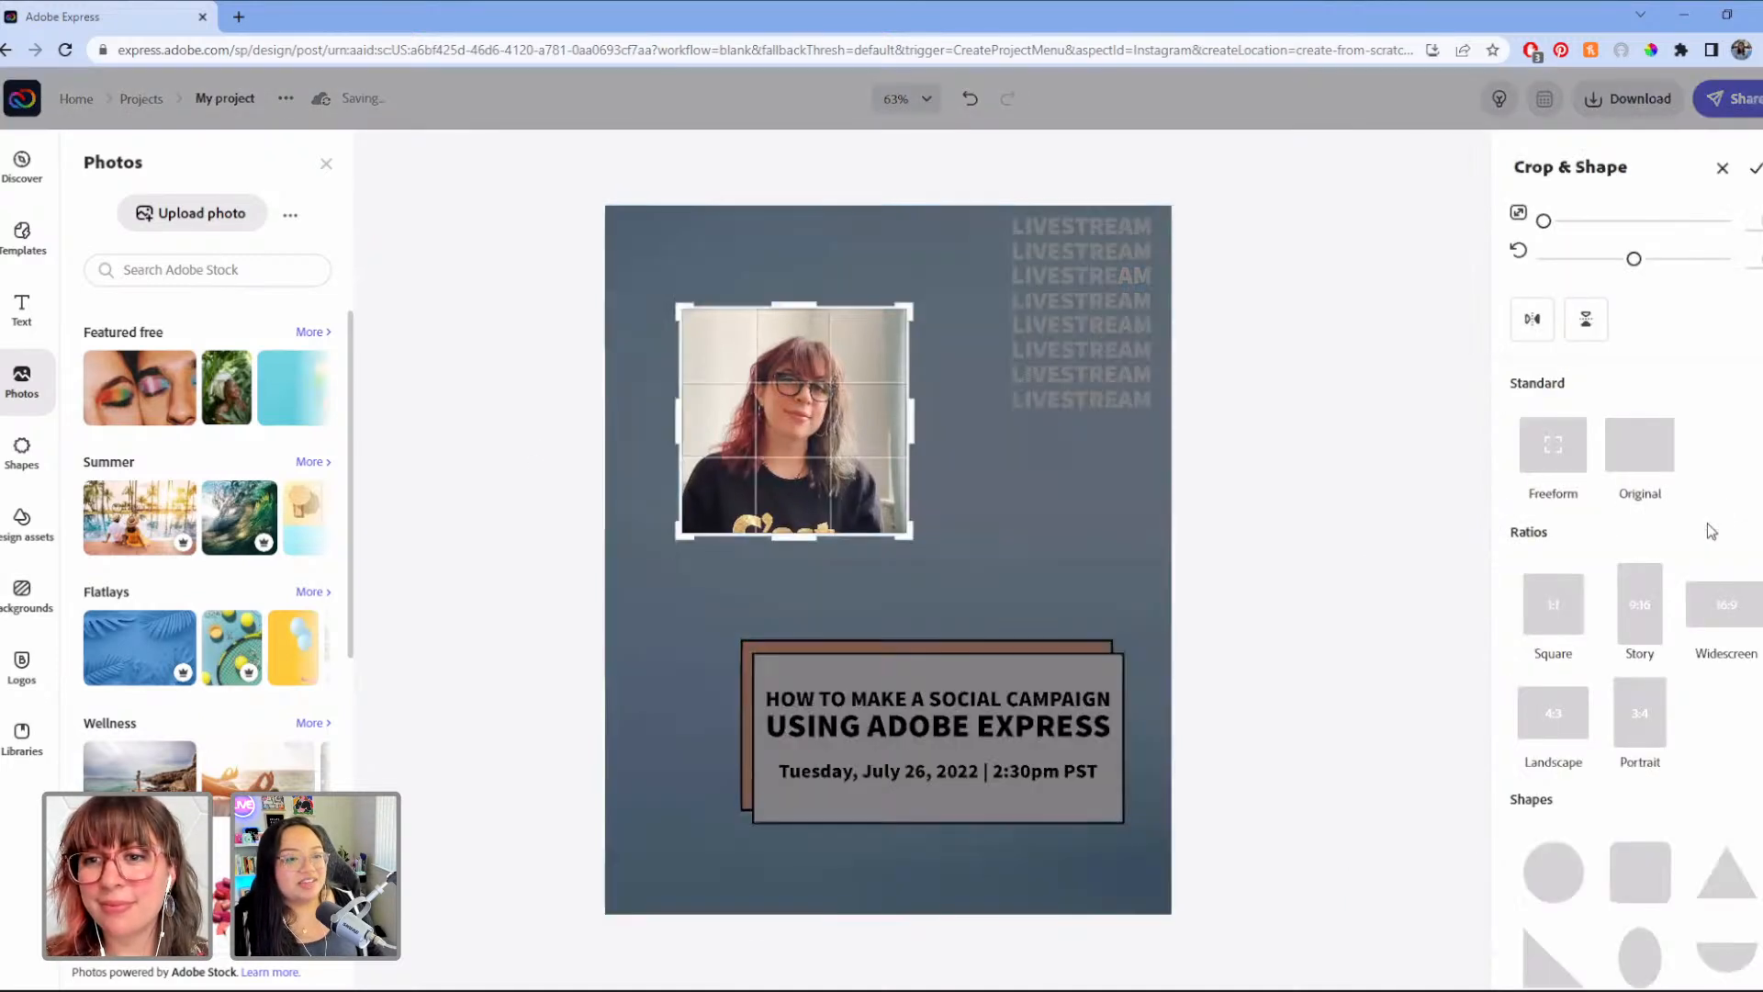
{"action": "left_click", "coordinate": [1572, 873]}
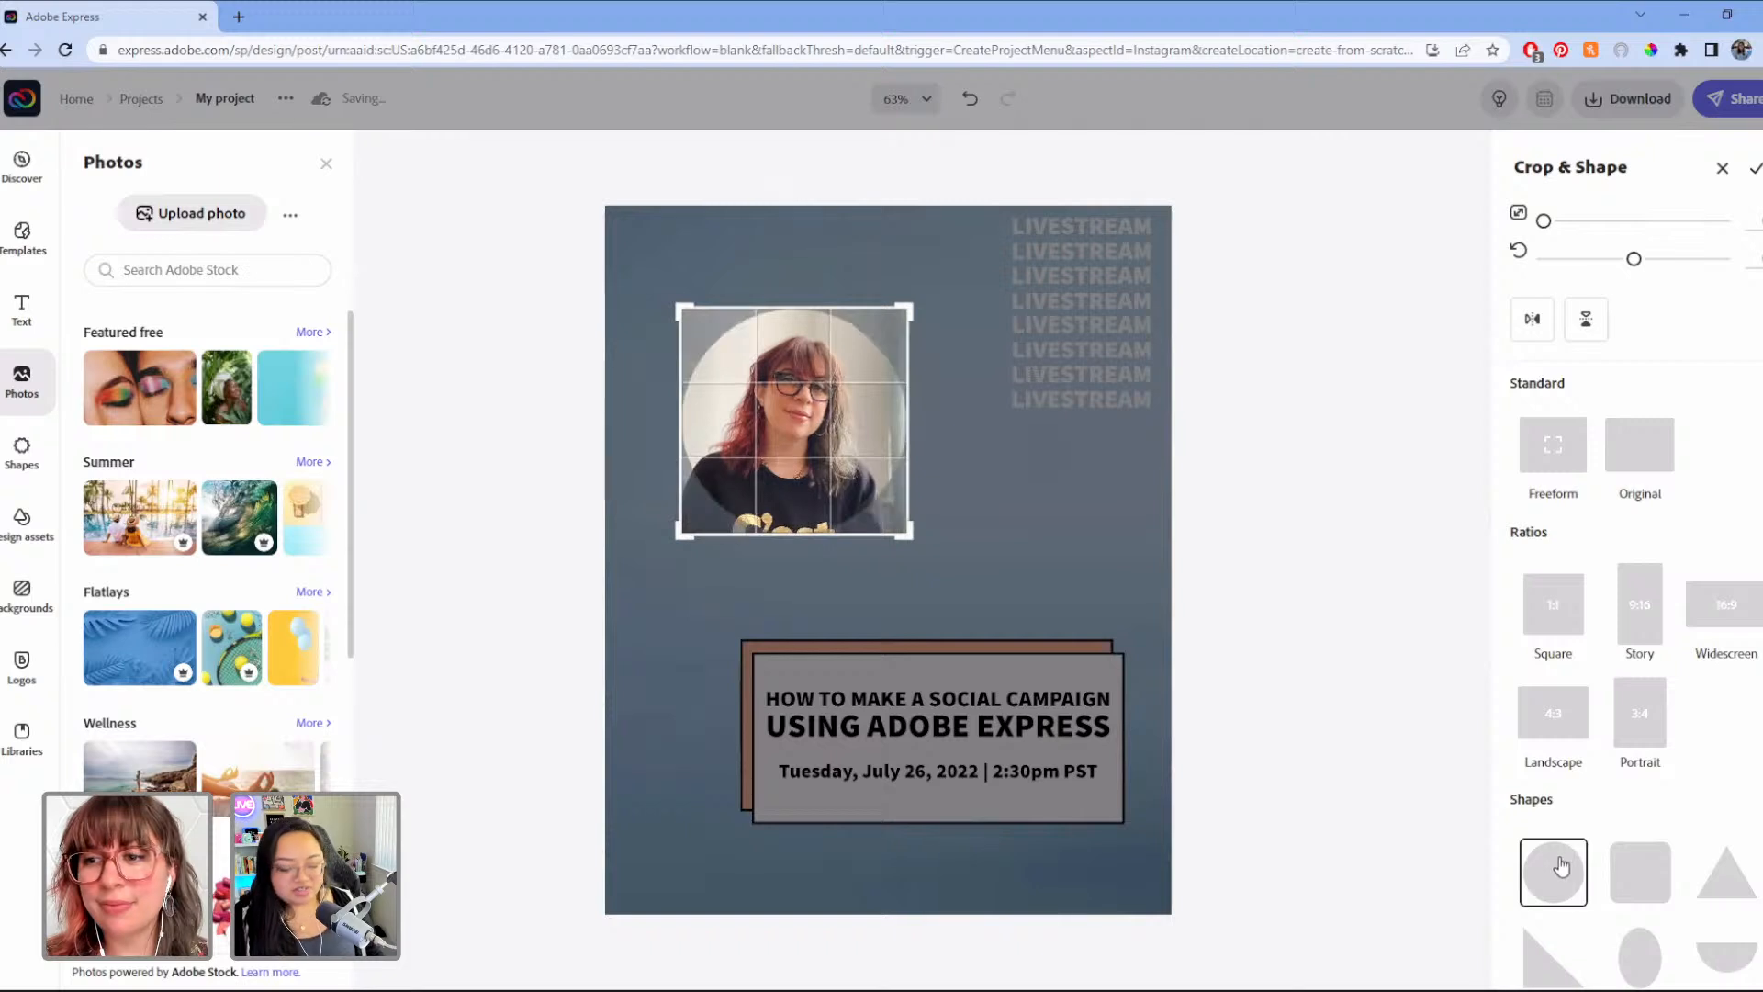
{"action": "key", "text": "Return"}
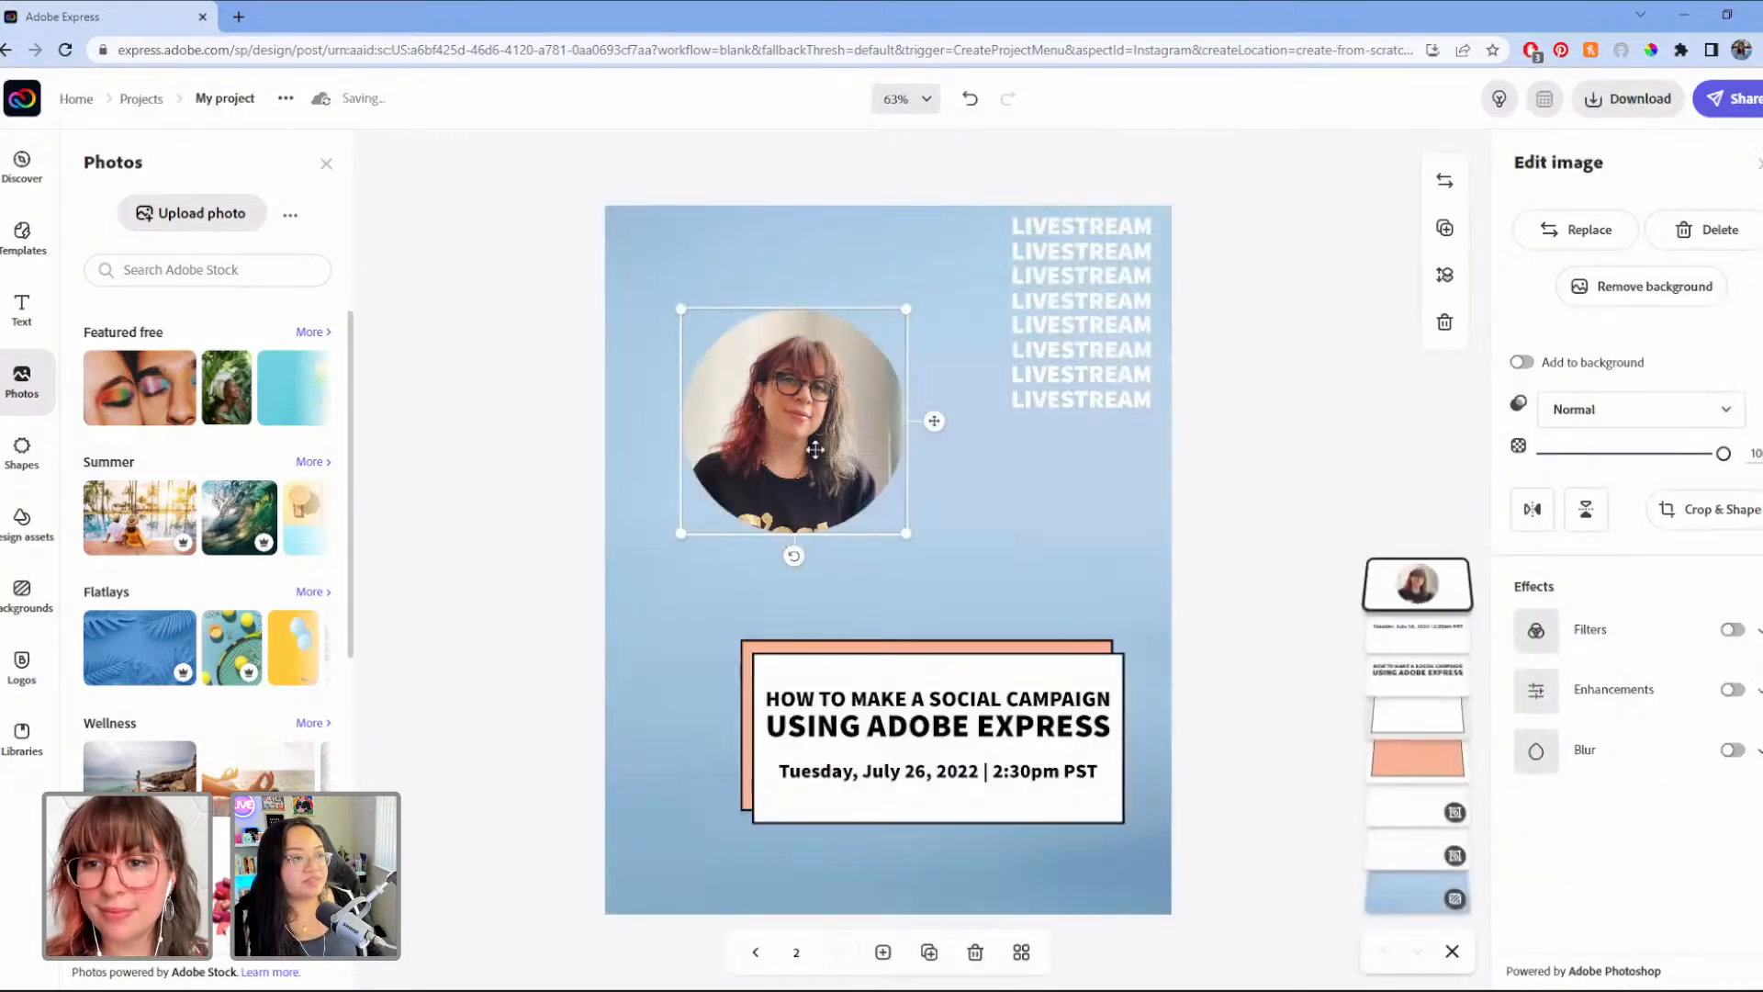
{"action": "left_click_drag", "start_coordinate": [801, 432], "coordinate": [1019, 551]}
Step: Group the title and date box with its texts and peach shadow, and move the group to the page's upper left corner
{"action": "left_click_drag", "start_coordinate": [1228, 816], "coordinate": [809, 680]}
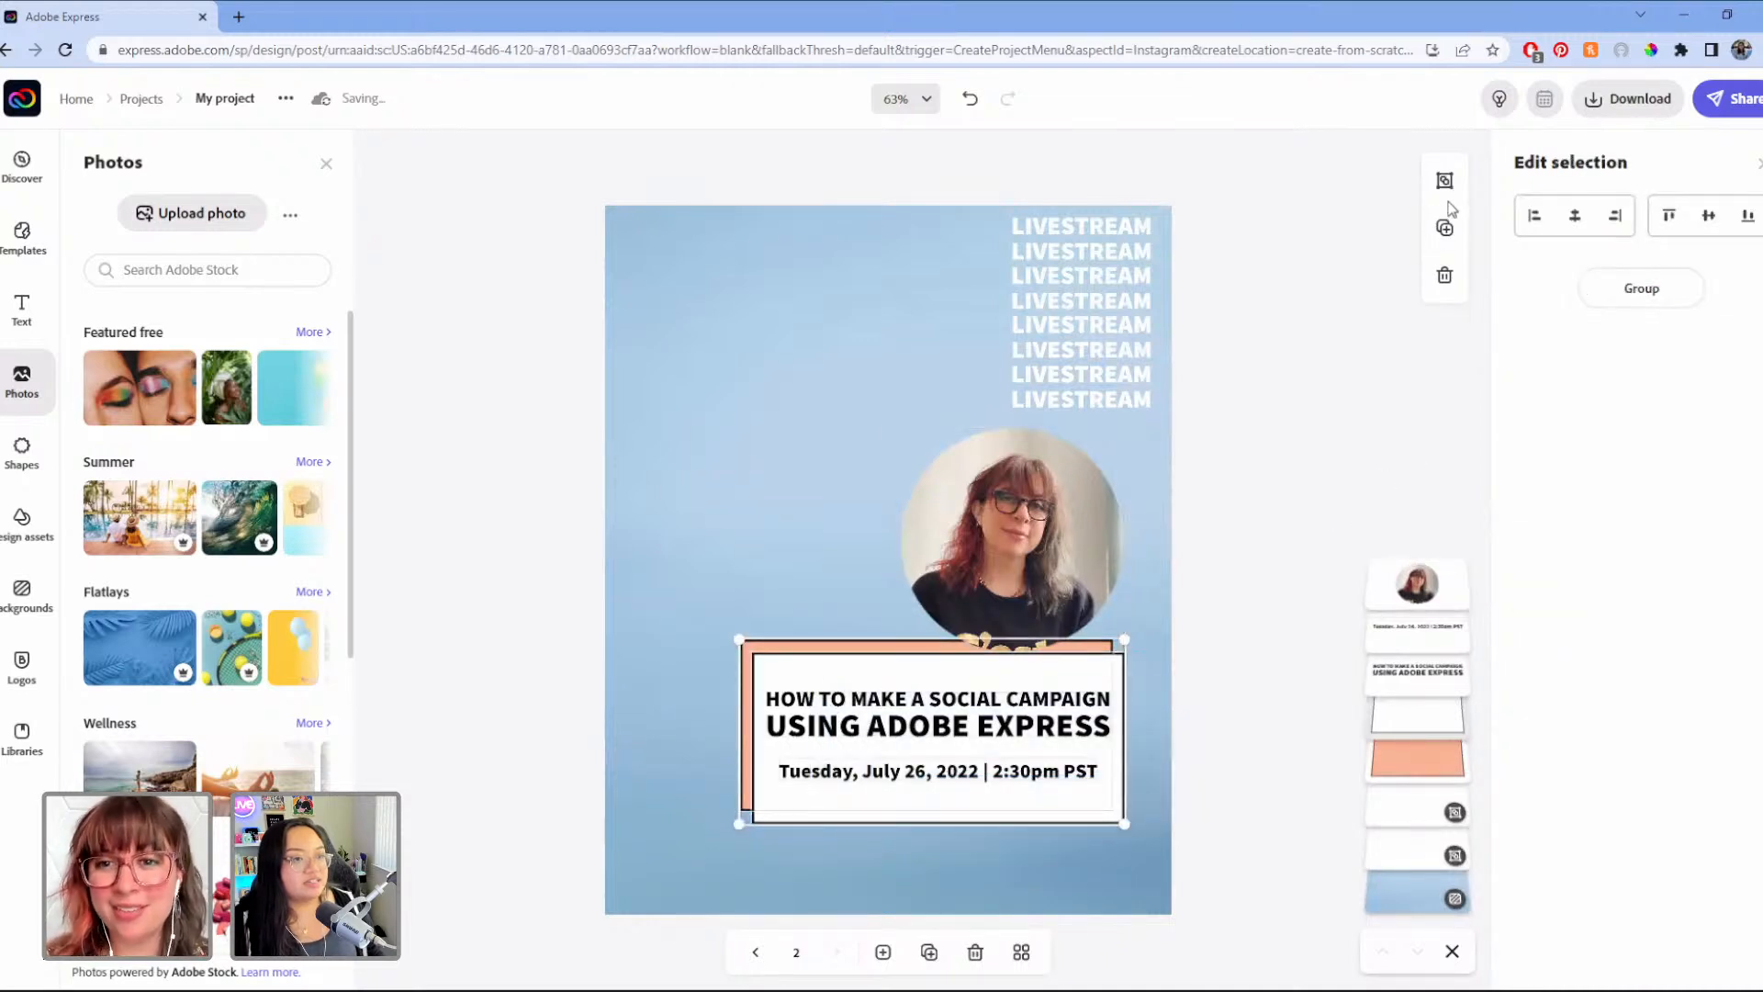
{"action": "left_click", "coordinate": [1445, 228]}
{"action": "left_click_drag", "start_coordinate": [832, 654], "coordinate": [873, 310]}
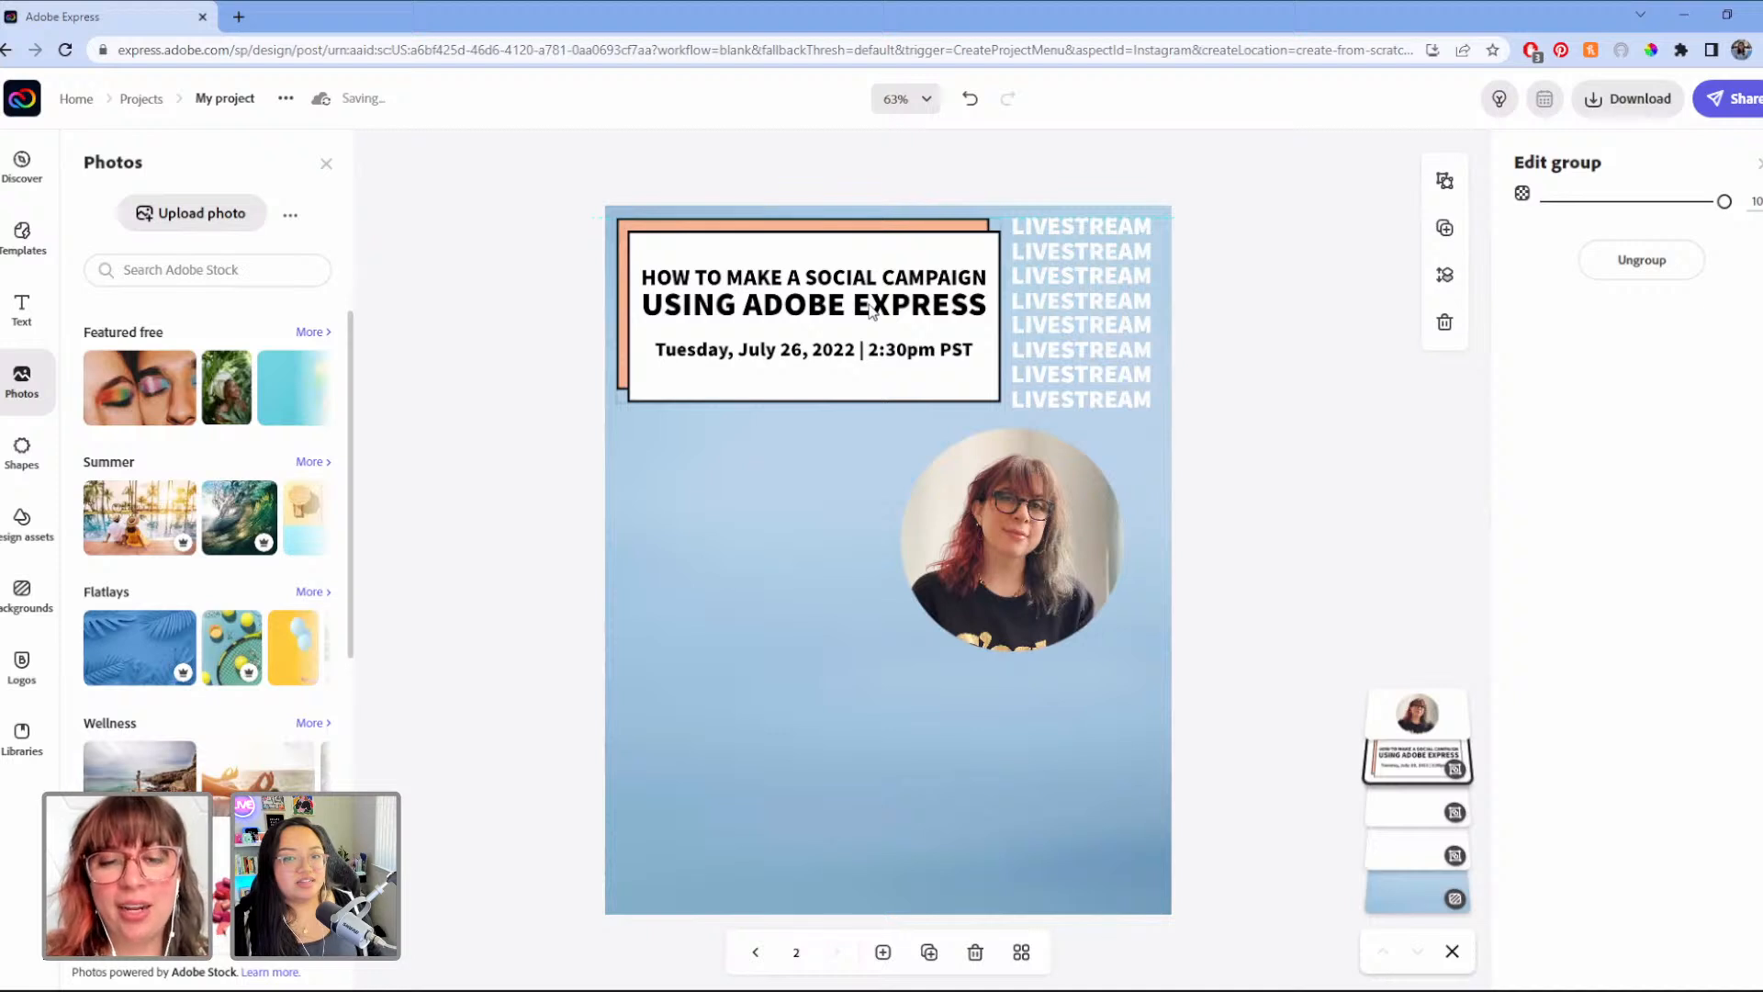
{"action": "left_click", "coordinate": [1183, 560]}
Step: Enlarge the circular portrait to about two thirds of the page width and position it just below the title box, near the page's middle
{"action": "left_click", "coordinate": [932, 532]}
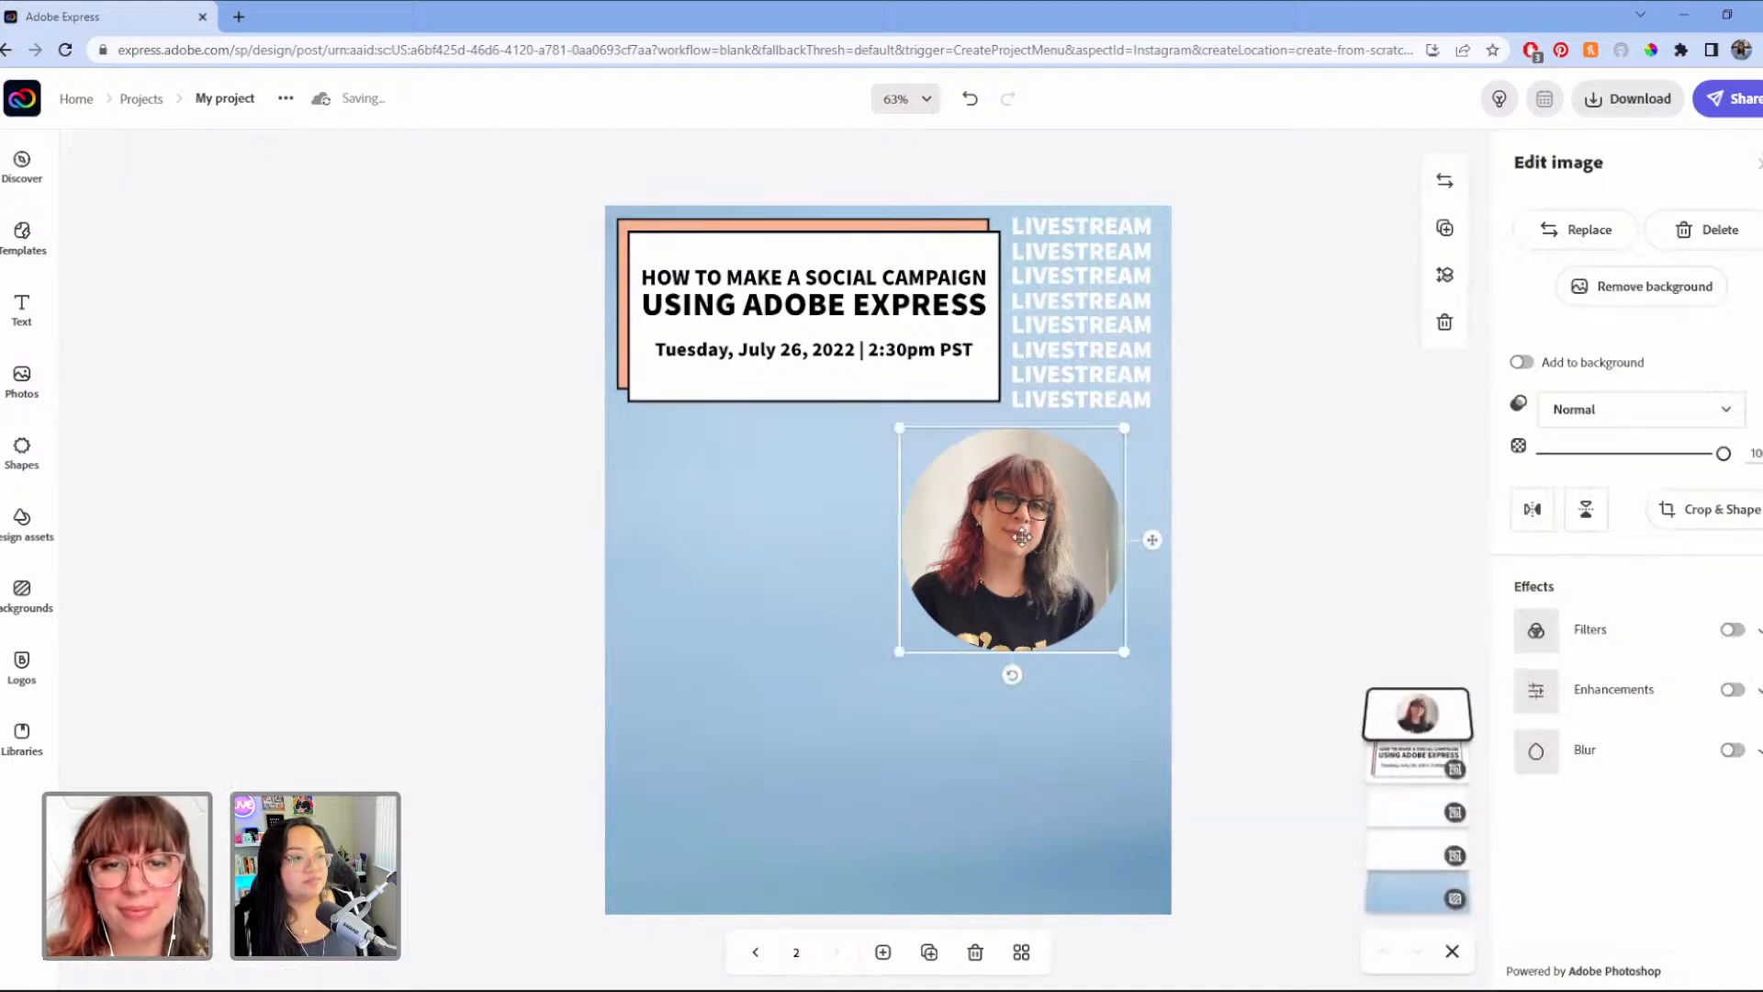
{"action": "left_click_drag", "start_coordinate": [932, 531], "coordinate": [864, 542]}
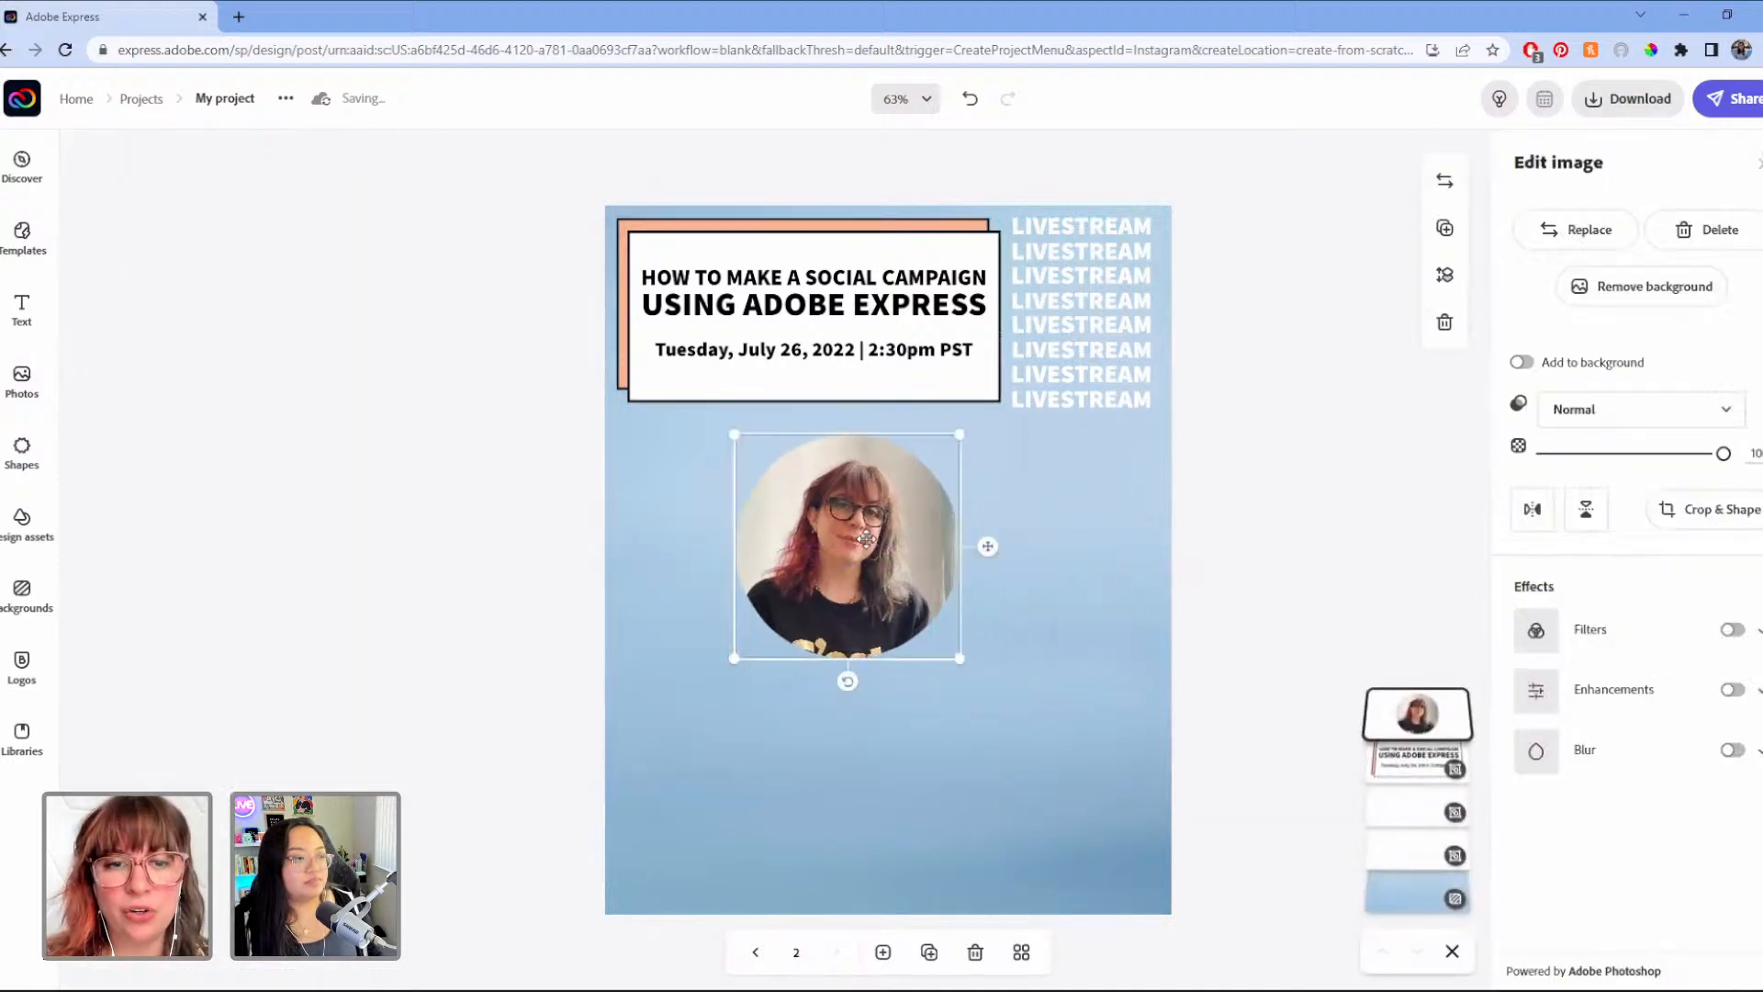
{"action": "left_click_drag", "start_coordinate": [963, 660], "coordinate": [1082, 779]}
{"action": "left_click_drag", "start_coordinate": [945, 642], "coordinate": [953, 645]}
{"action": "left_click_drag", "start_coordinate": [1089, 787], "coordinate": [1100, 797]}
{"action": "left_click_drag", "start_coordinate": [923, 638], "coordinate": [913, 636]}
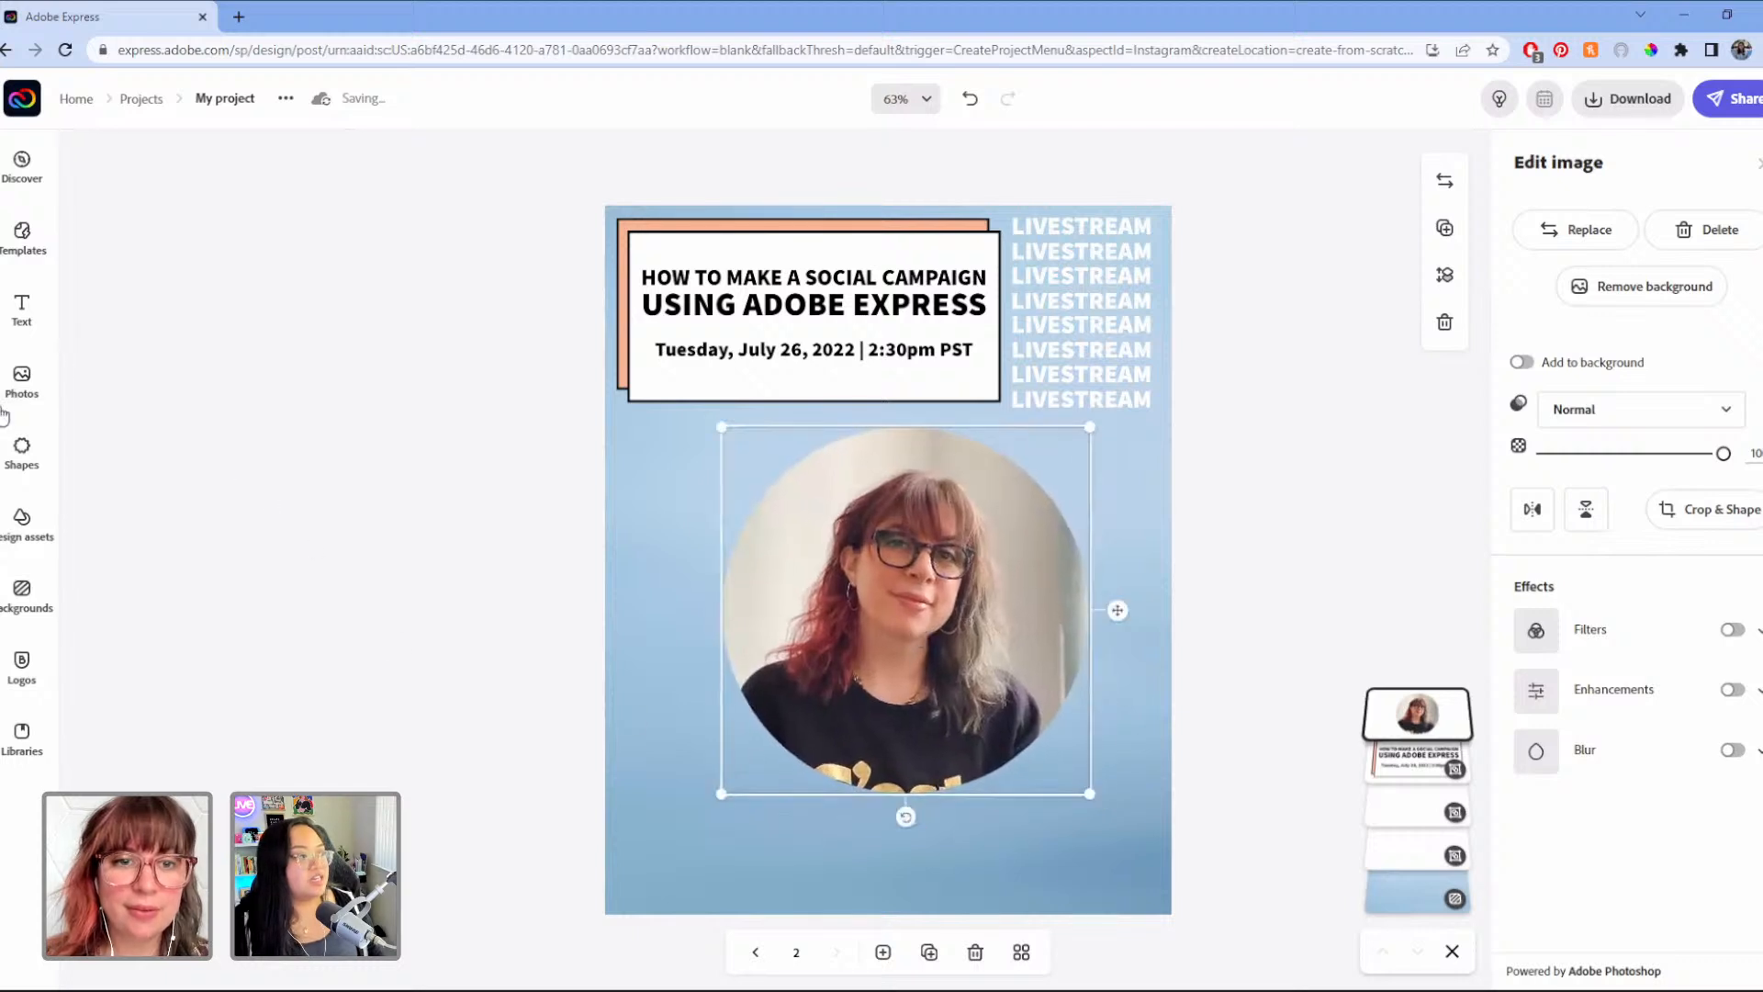
Step: Add a circle from the basic shapes, enlarge it and move it over the portrait's lower left part
{"action": "left_click", "coordinate": [22, 450]}
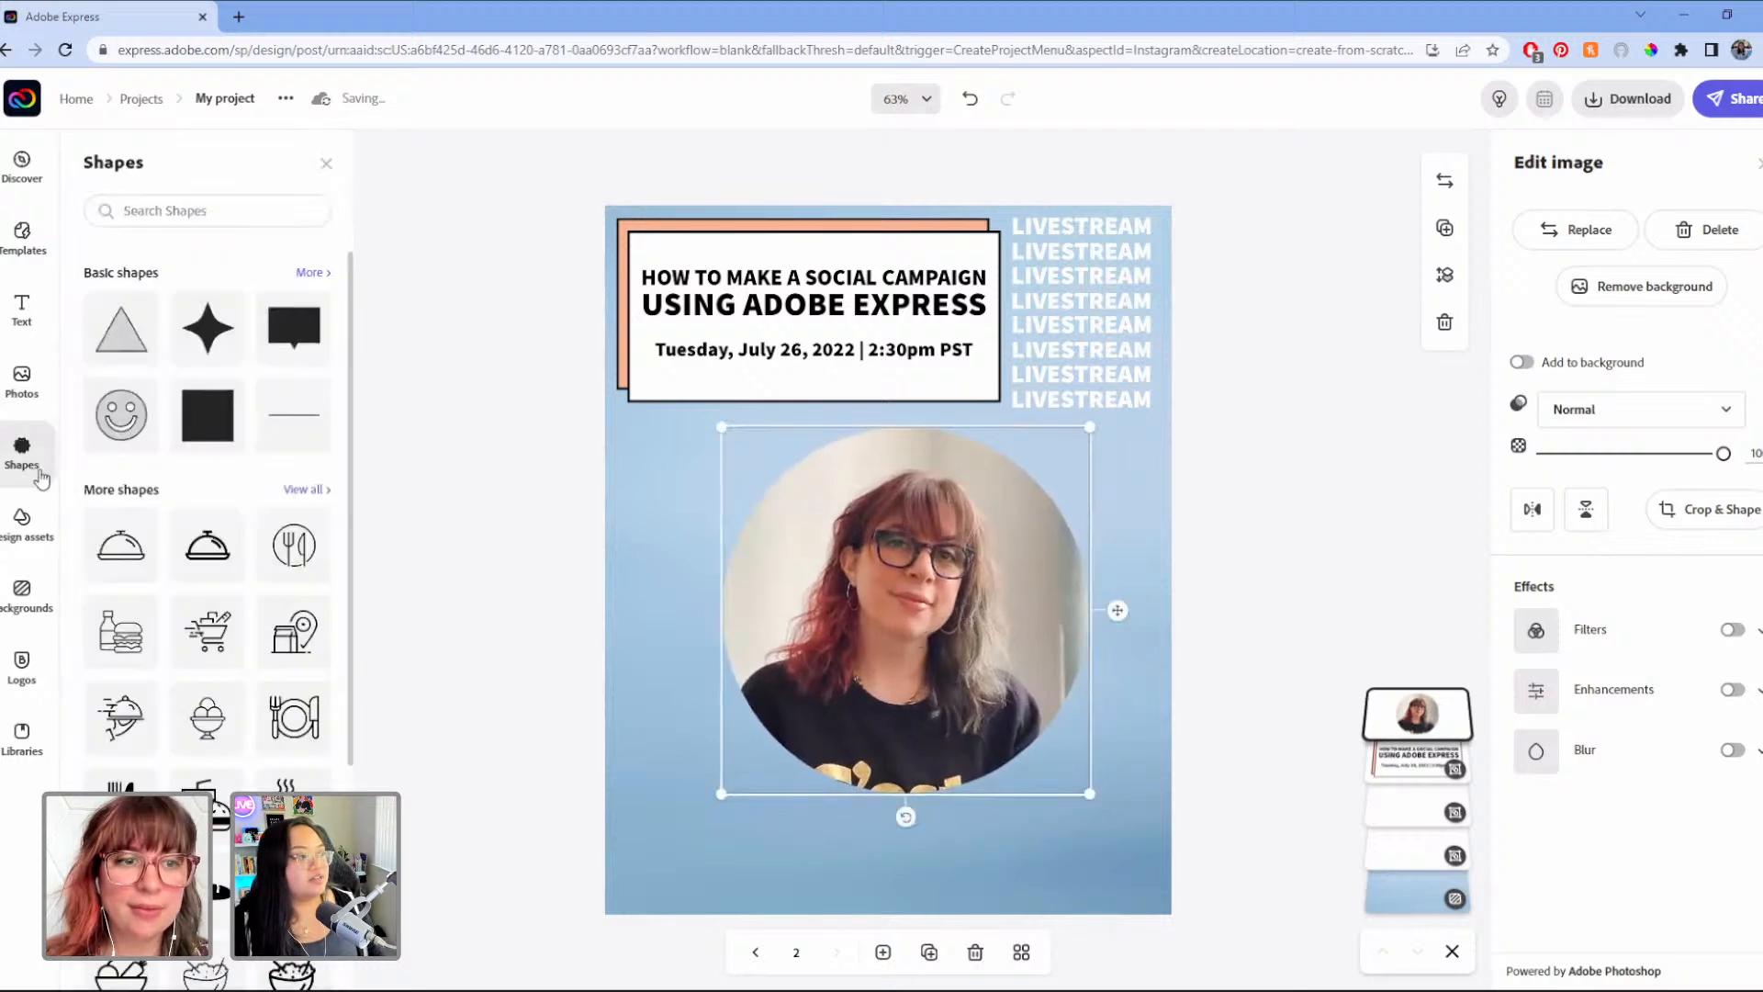
{"action": "left_click", "coordinate": [309, 273]}
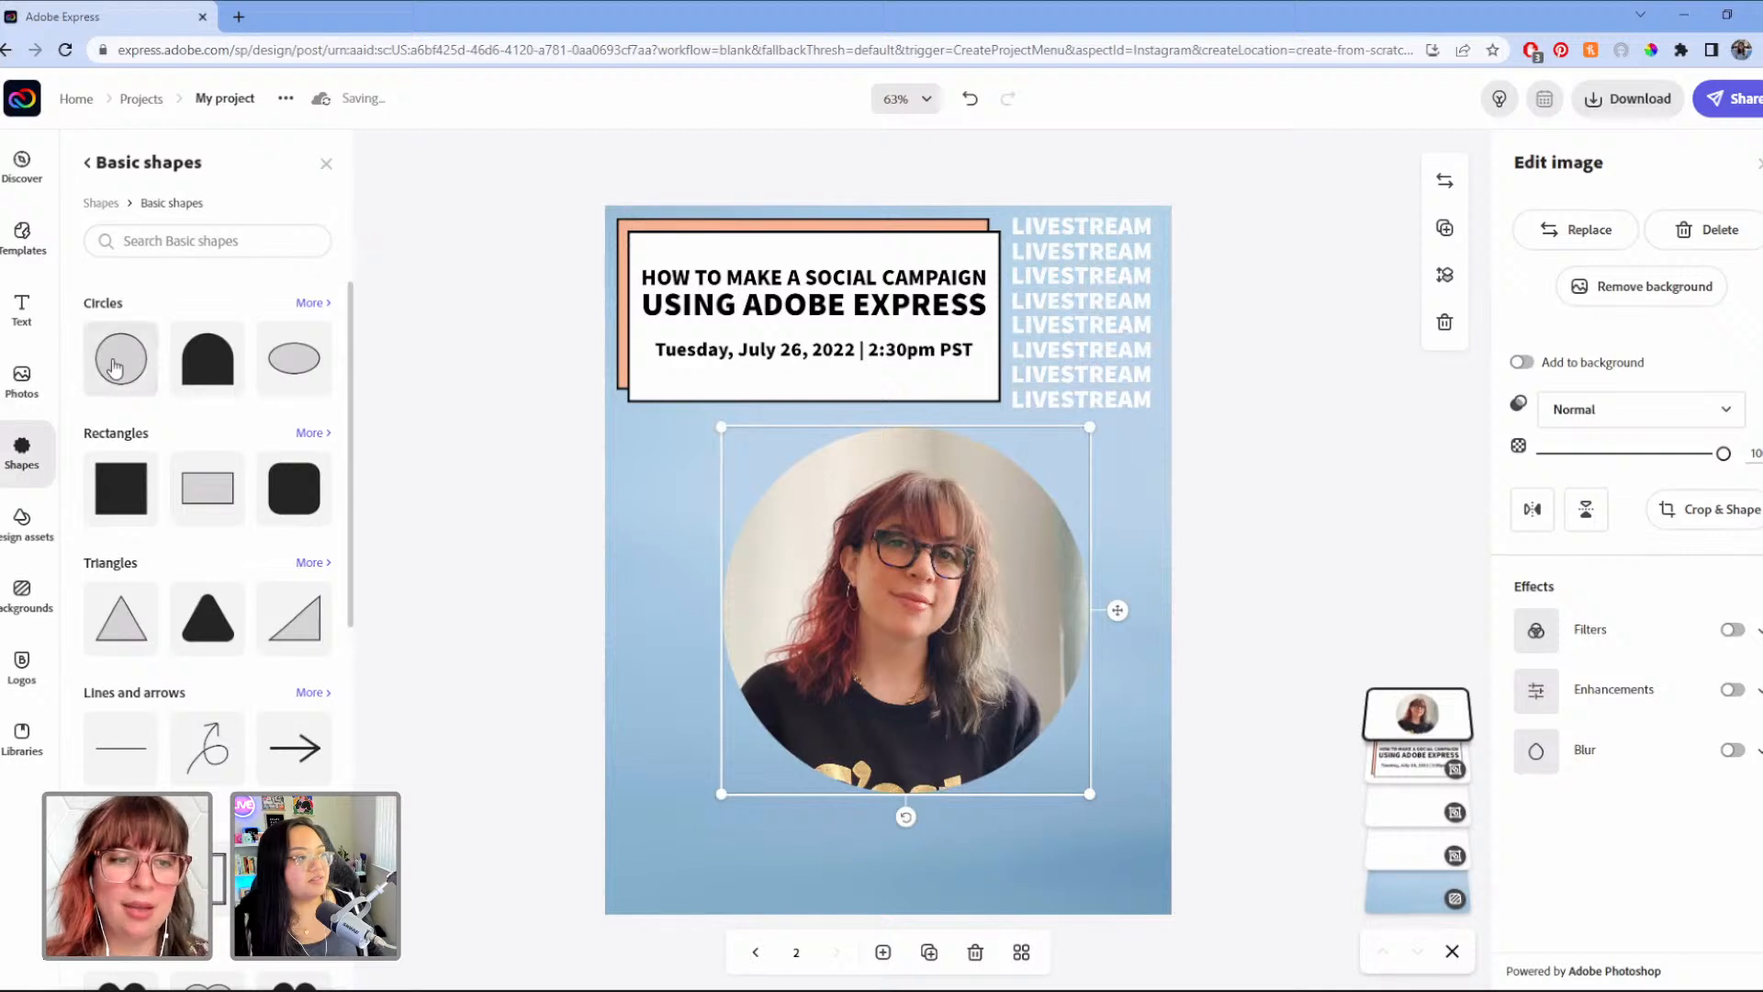
{"action": "left_click", "coordinate": [114, 368]}
{"action": "left_click", "coordinate": [663, 831]}
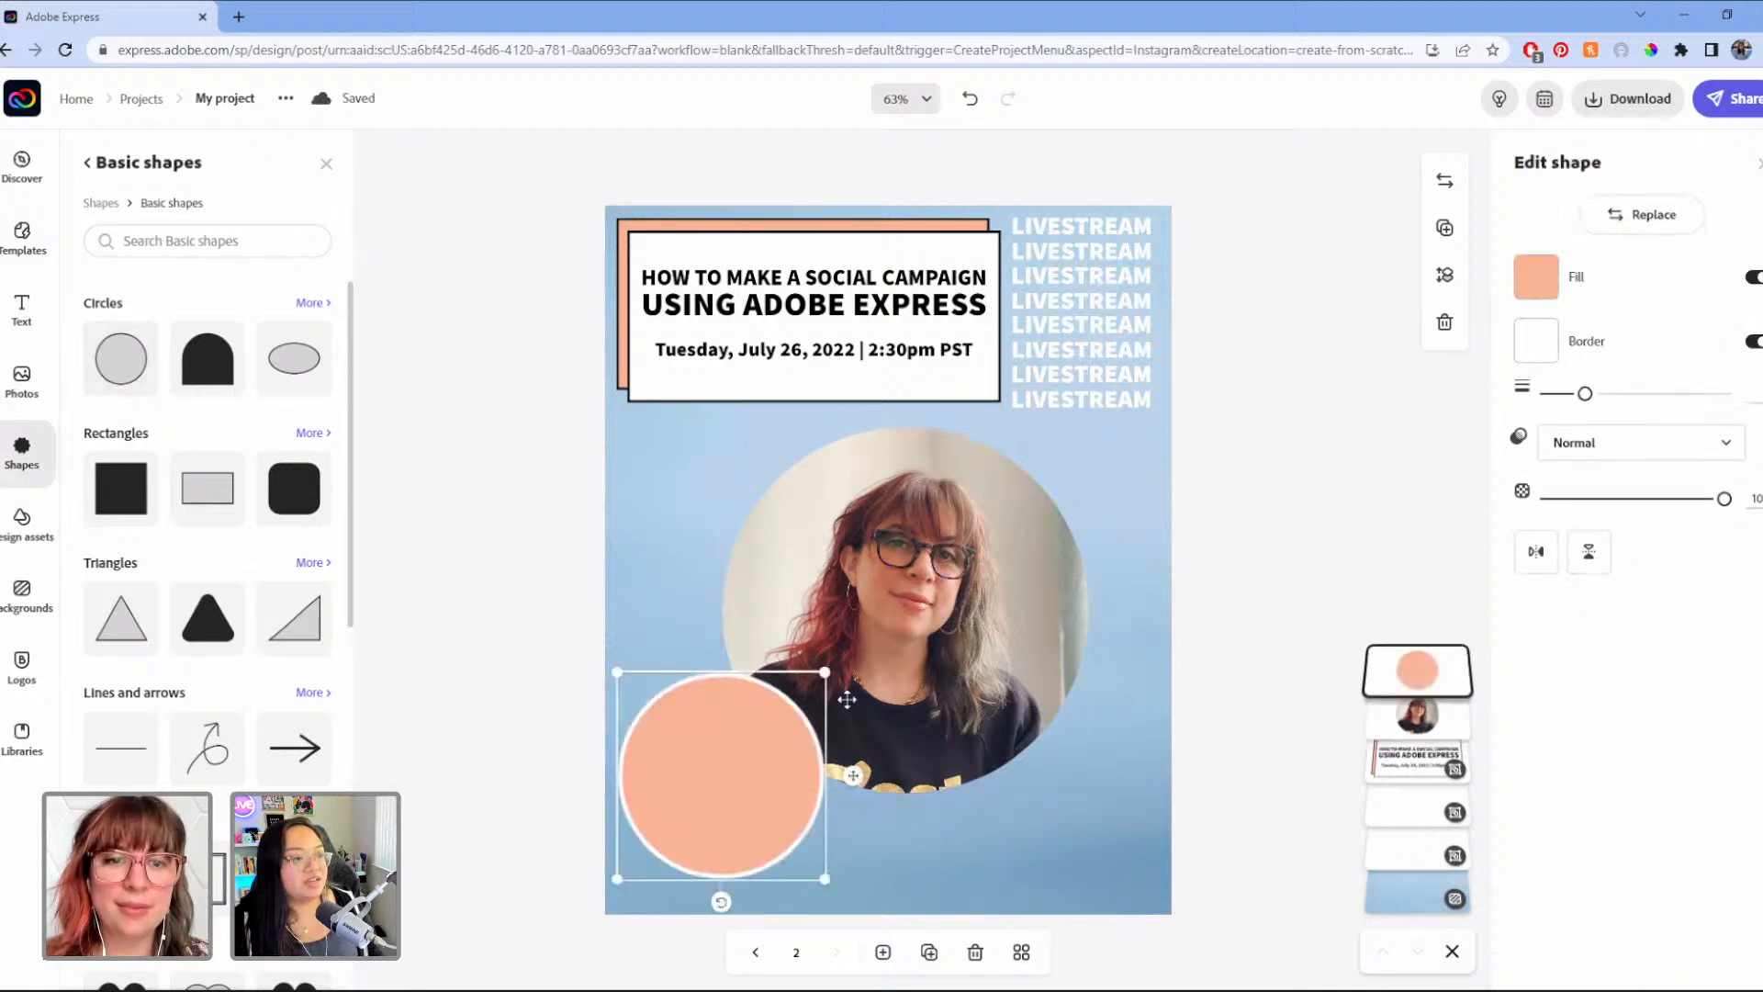
{"action": "left_click_drag", "start_coordinate": [829, 670], "coordinate": [894, 602]}
{"action": "left_click_drag", "start_coordinate": [769, 695], "coordinate": [807, 641]}
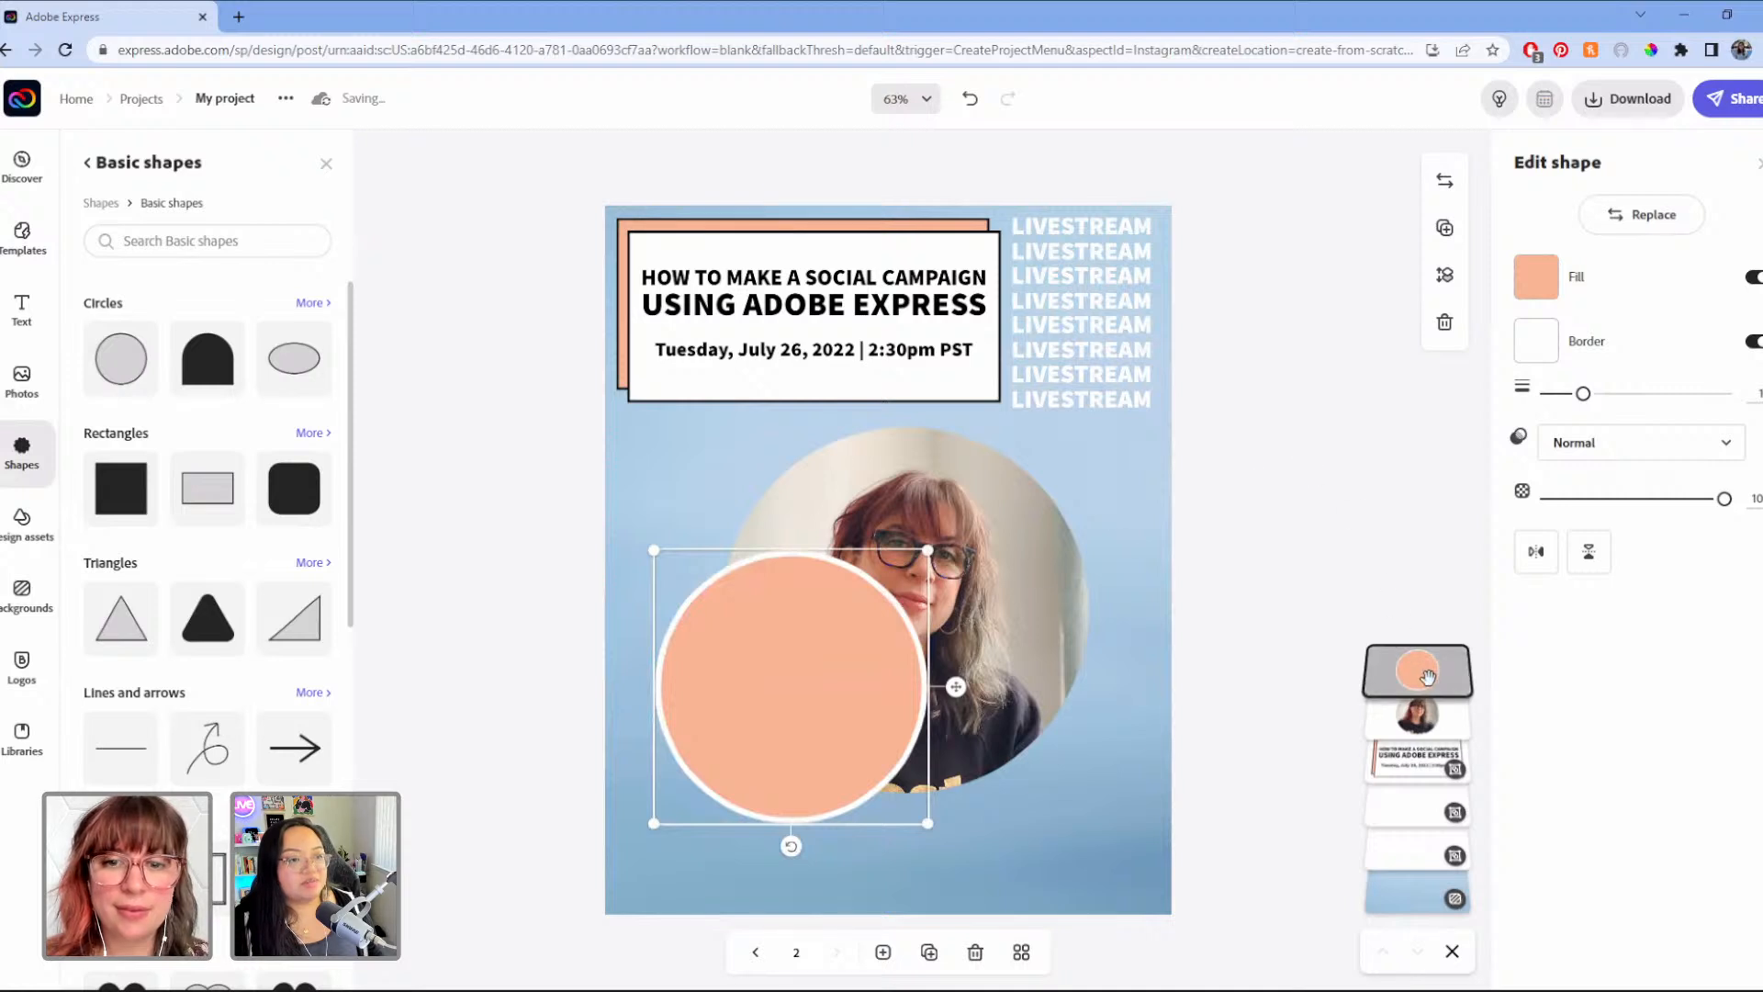
Step: Place the peach circle behind the portrait, enlarge it slightly beyond the photo and centre it as an even ring
{"action": "left_click_drag", "start_coordinate": [1428, 677], "coordinate": [1418, 730]}
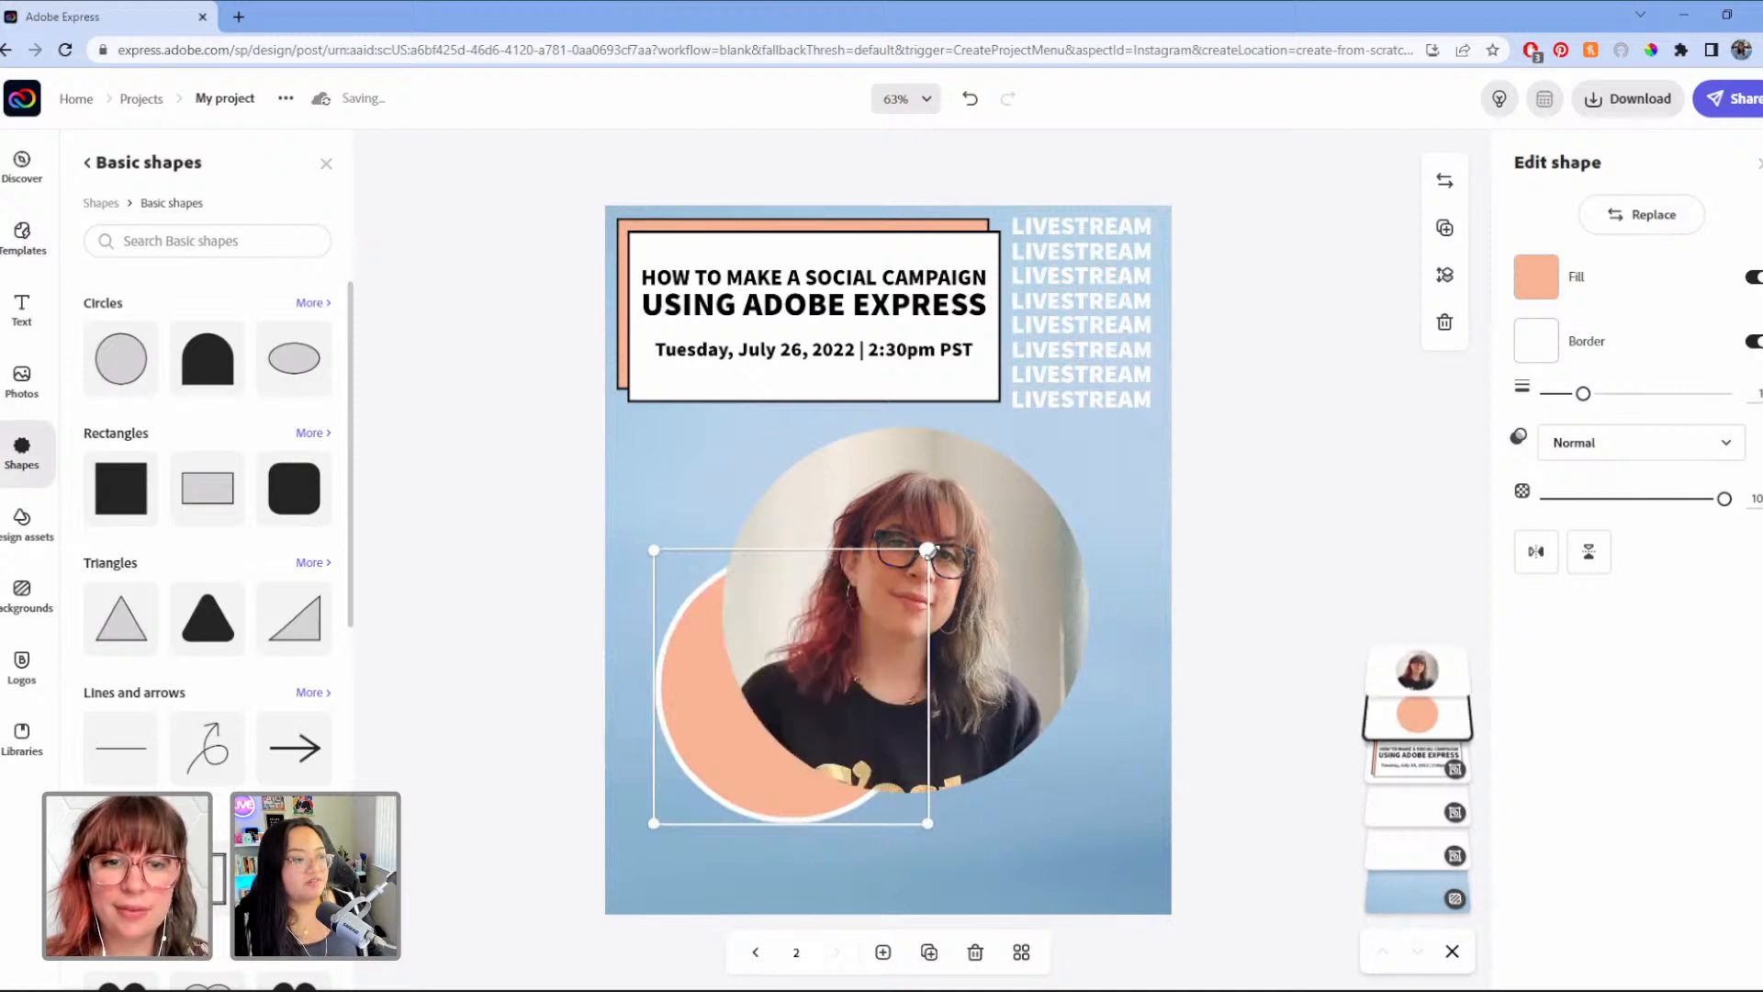
{"action": "left_click_drag", "start_coordinate": [927, 550], "coordinate": [1108, 473]}
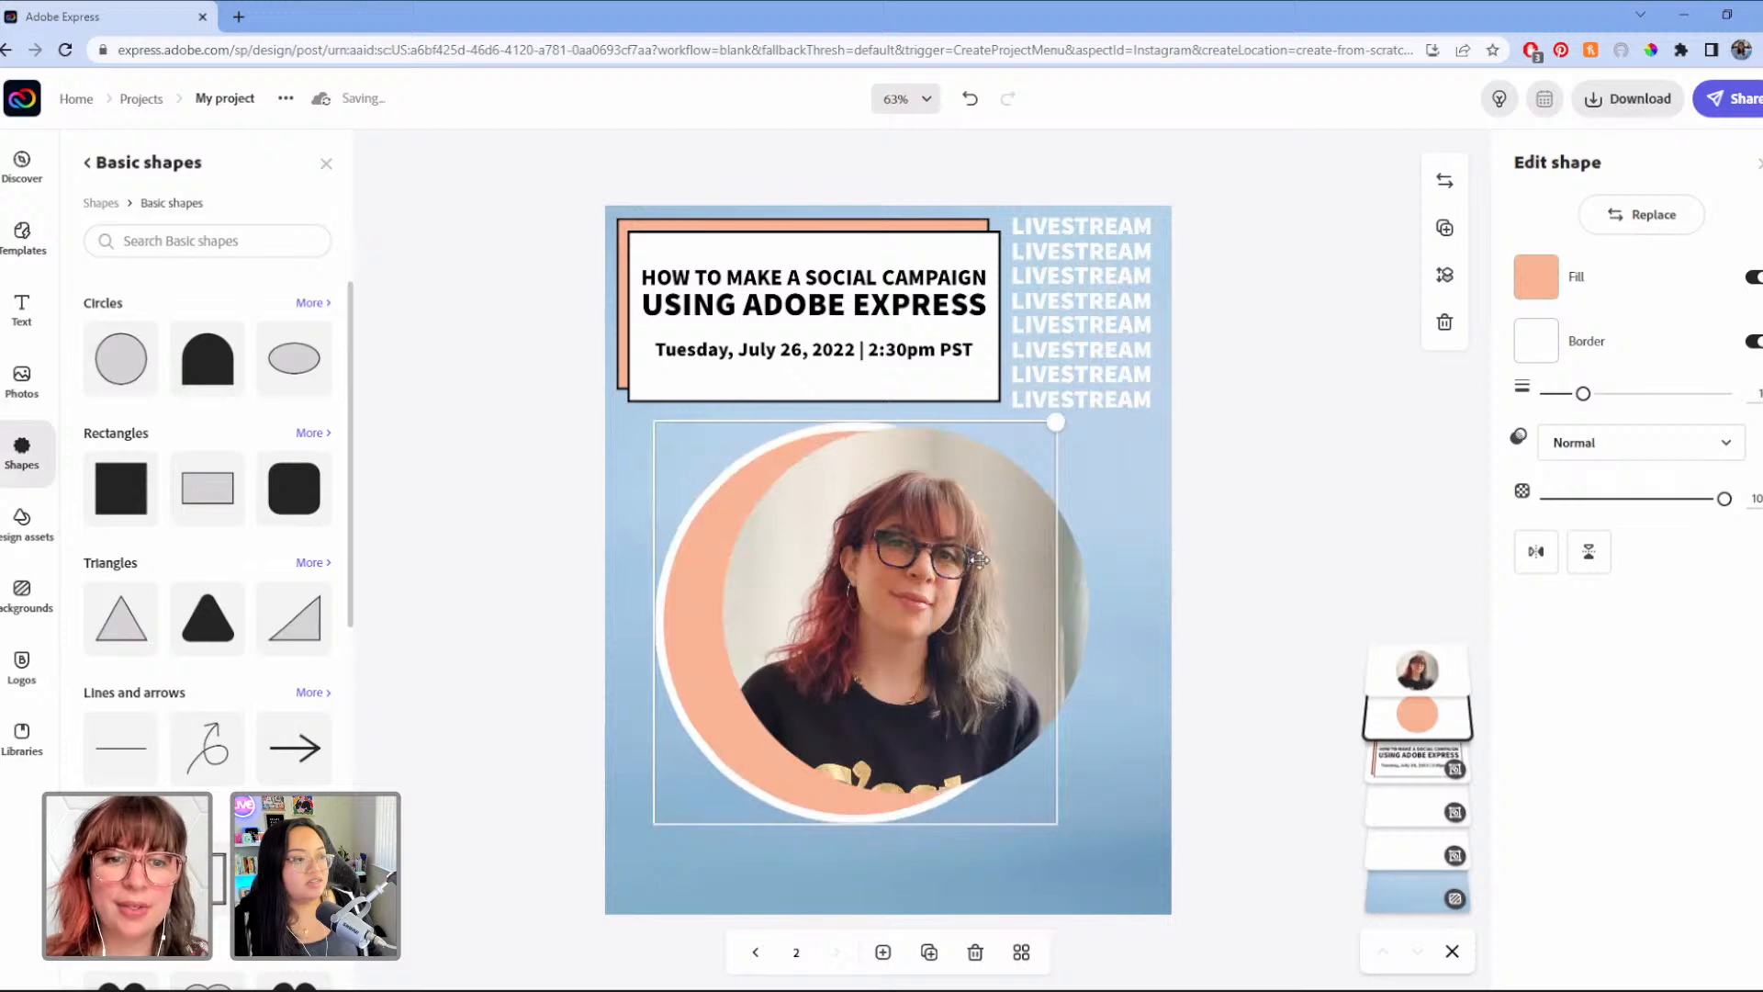
{"action": "left_click_drag", "start_coordinate": [1087, 623], "coordinate": [1143, 614]}
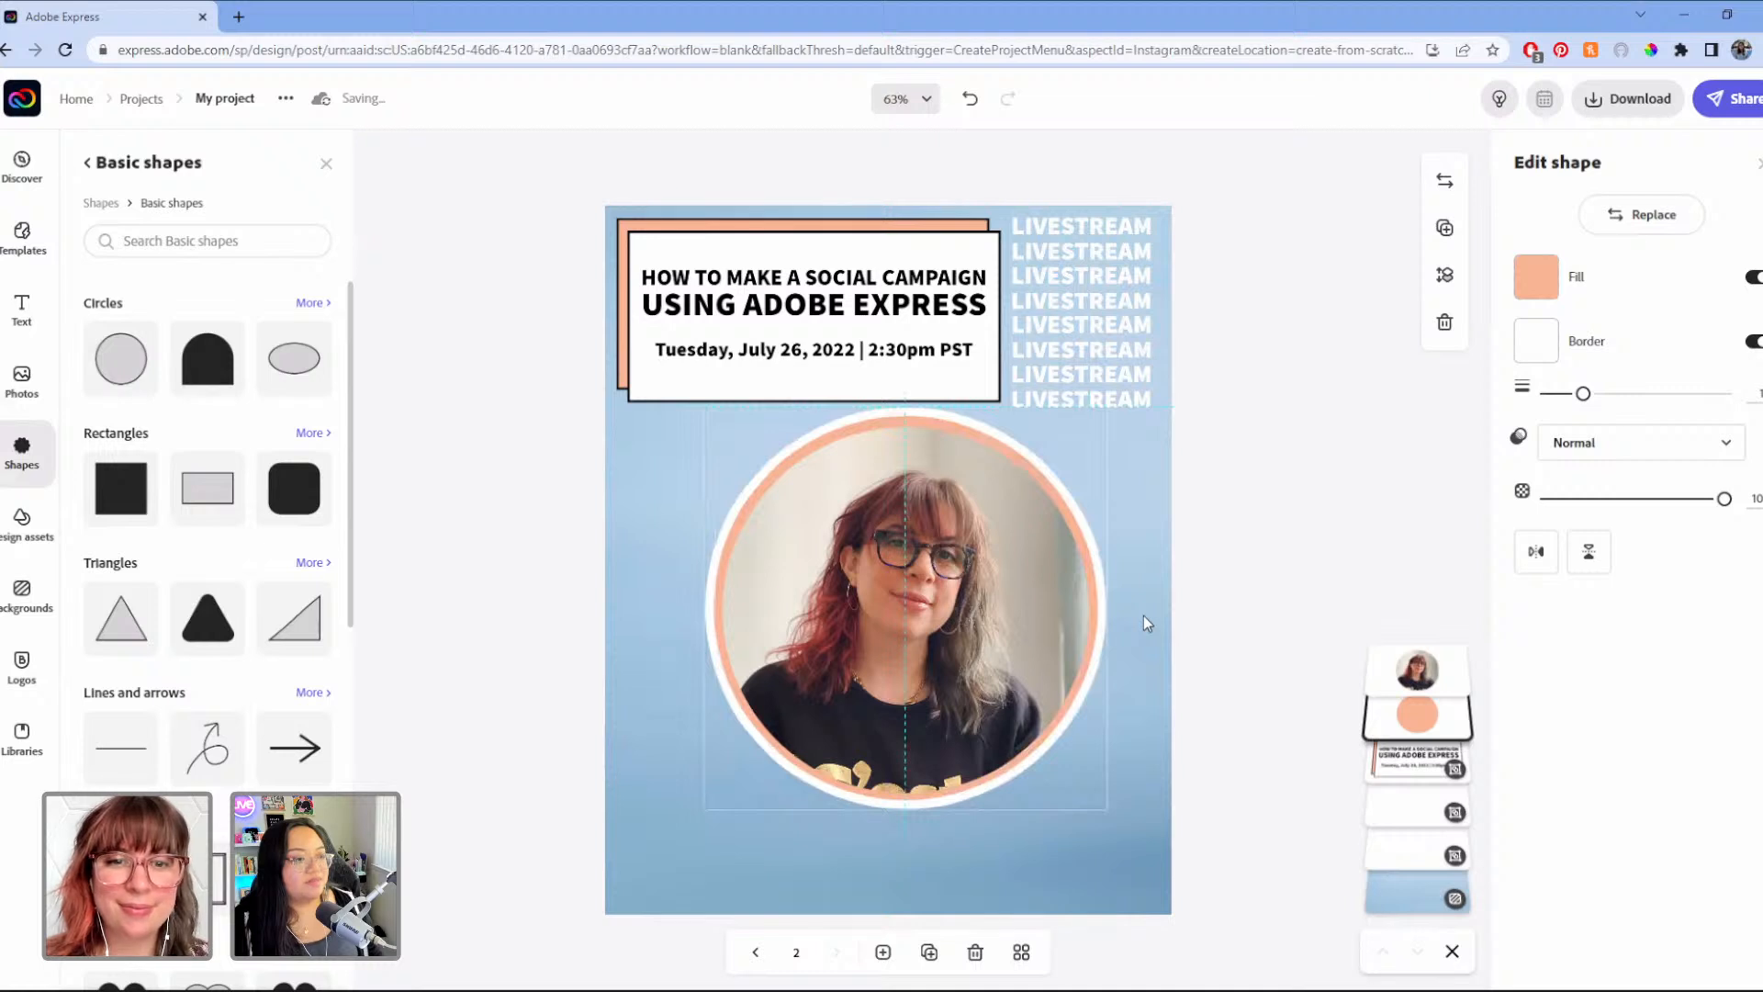
{"action": "left_click_drag", "start_coordinate": [1143, 615], "coordinate": [1143, 615]}
{"action": "left_click", "coordinate": [1274, 538]}
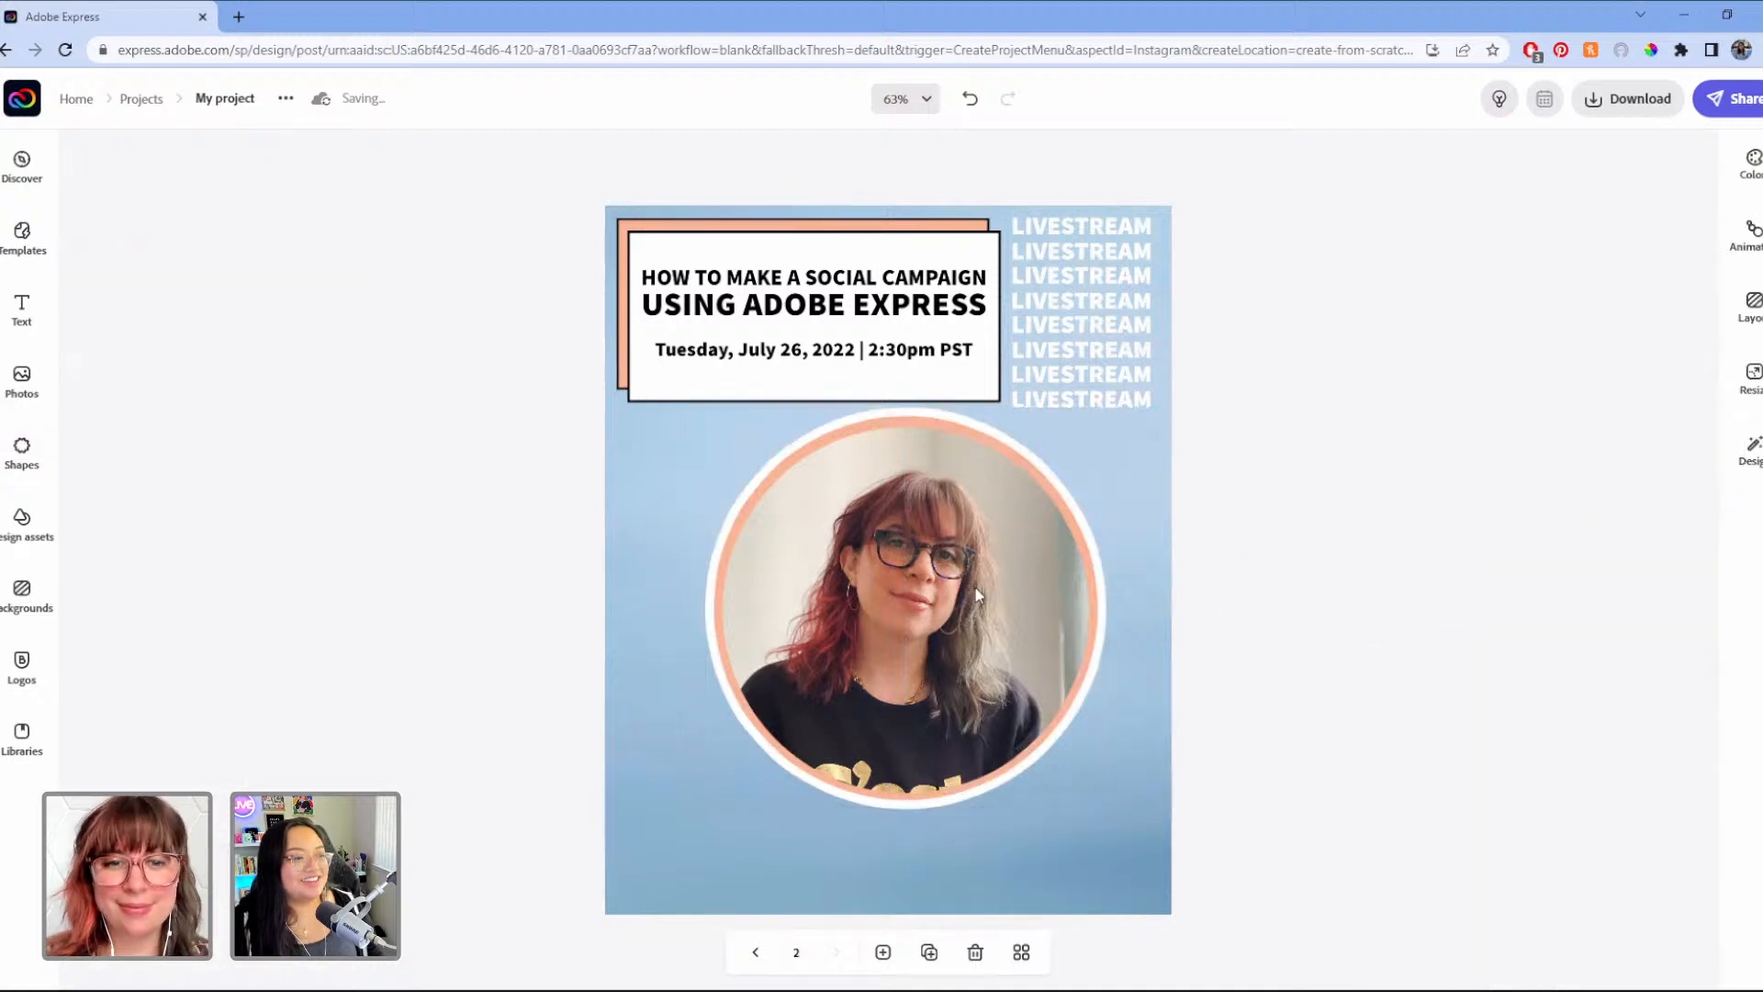
Step: Remove the background from the circular portrait photo and accept the automatic cutout
{"action": "left_click", "coordinate": [894, 659]}
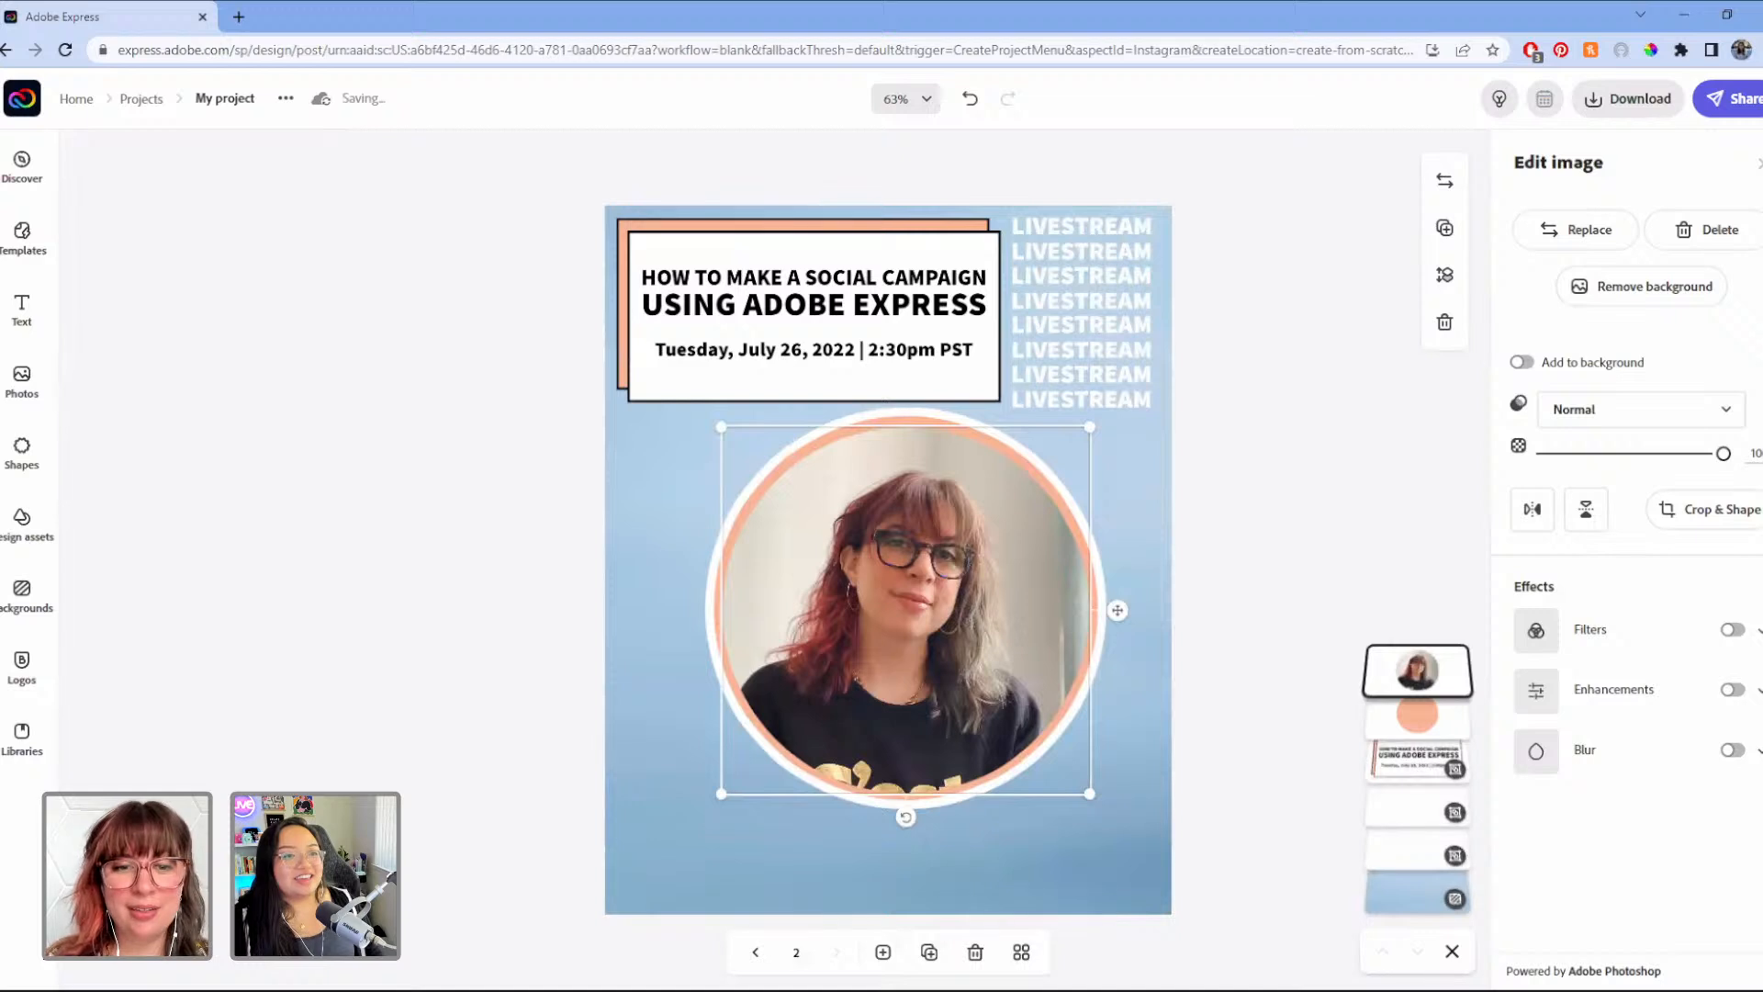
{"action": "left_click", "coordinate": [1631, 308]}
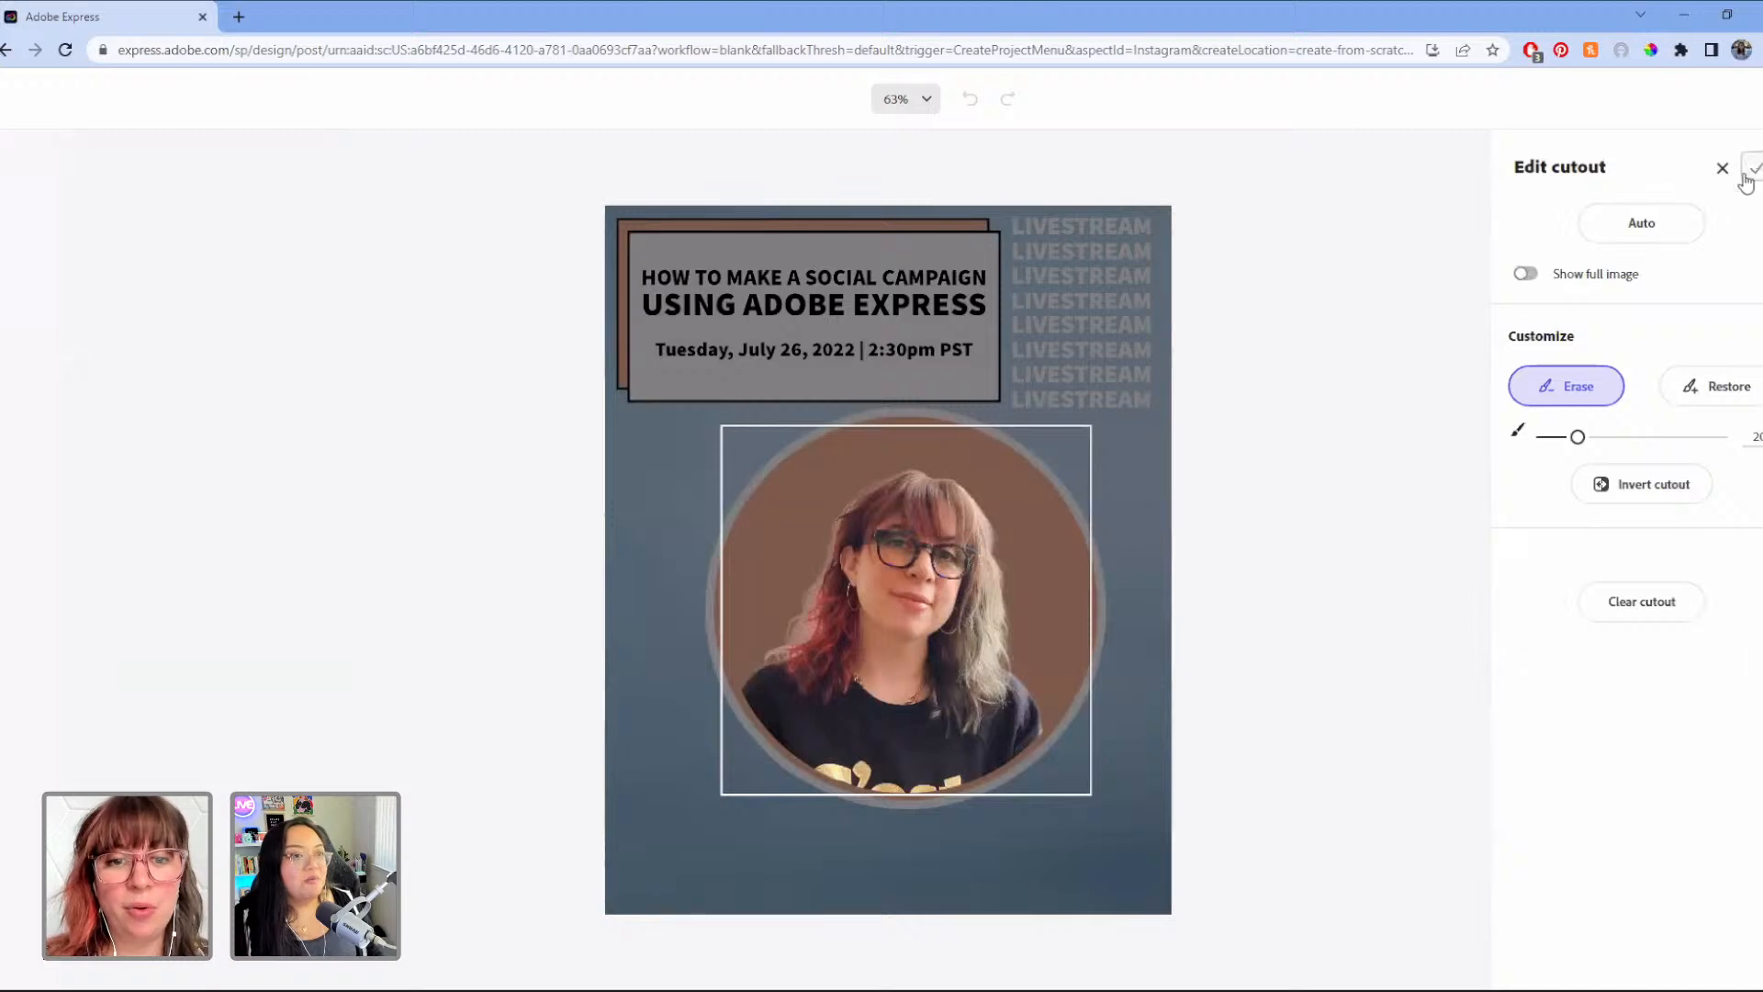
{"action": "left_click", "coordinate": [1748, 174]}
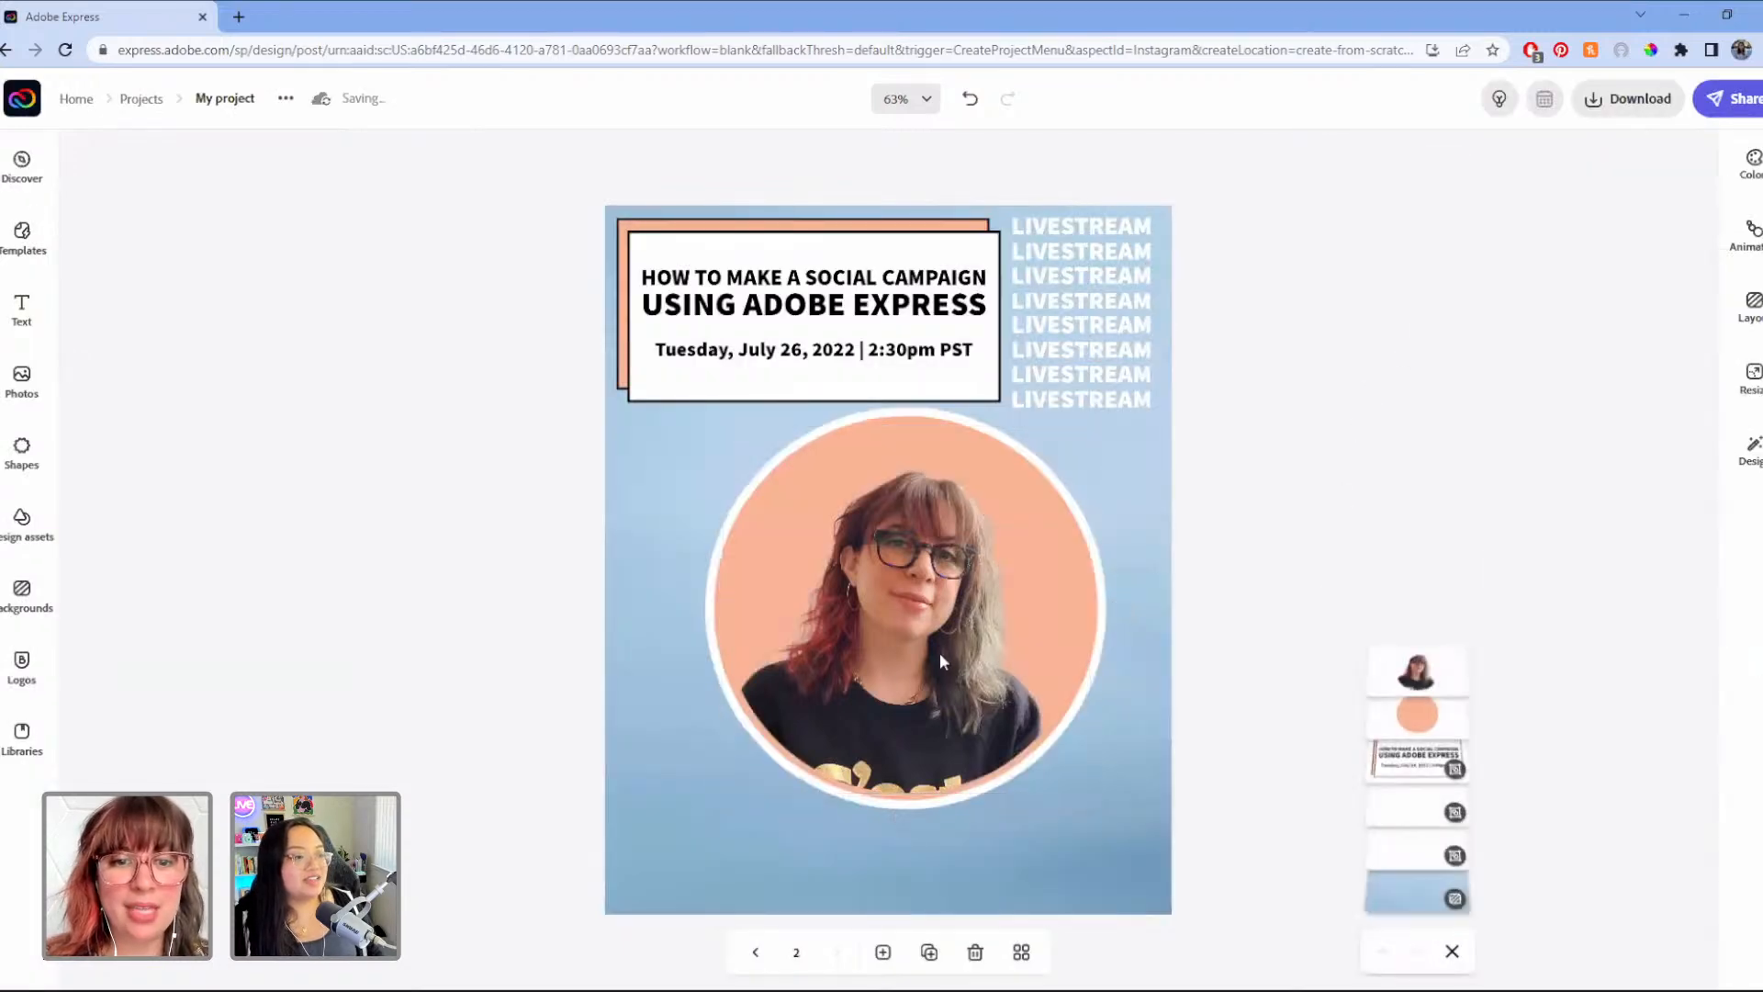
Step: Nudge the portrait cutout down slightly towards the peach circle's lower edge
{"action": "left_click", "coordinate": [941, 655]}
{"action": "key", "text": "Down"}
{"action": "key", "text": "Down"}
{"action": "key", "text": "Down"}
{"action": "key", "text": "Down"}
{"action": "key", "text": "Down"}
{"action": "key", "text": "Down"}
{"action": "key", "text": "Down"}
{"action": "key", "text": "Down"}
{"action": "key", "text": "Down"}
{"action": "key", "text": "Down"}
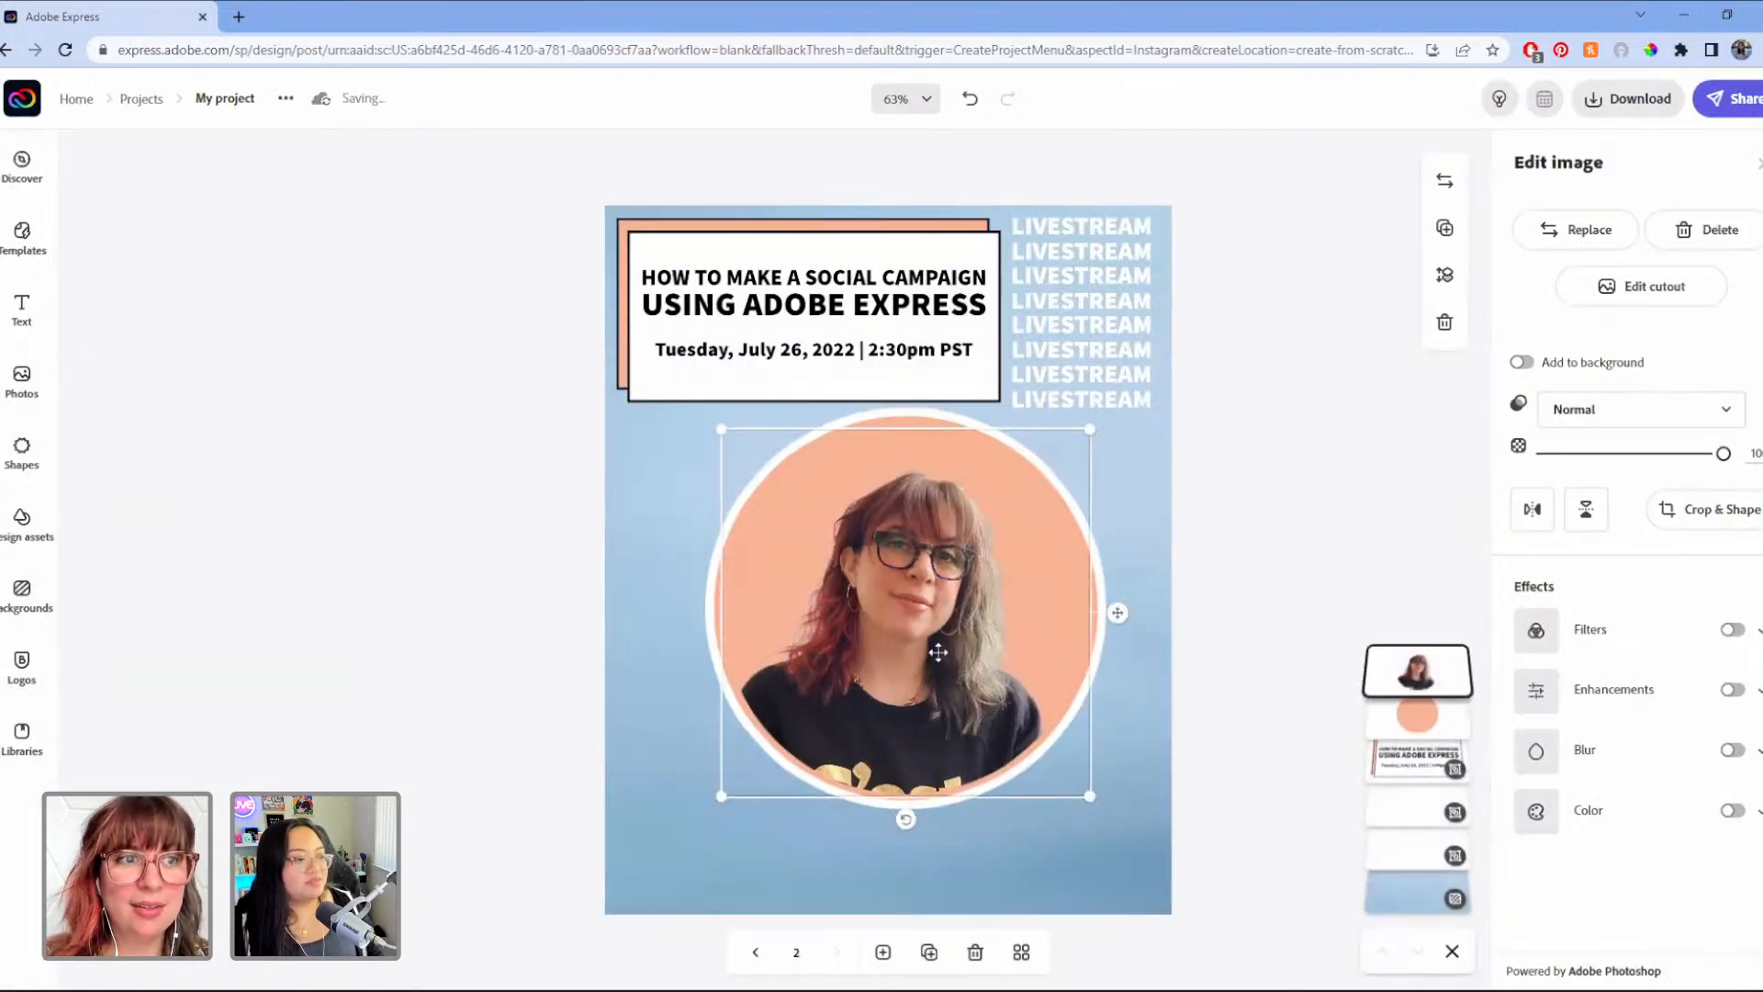